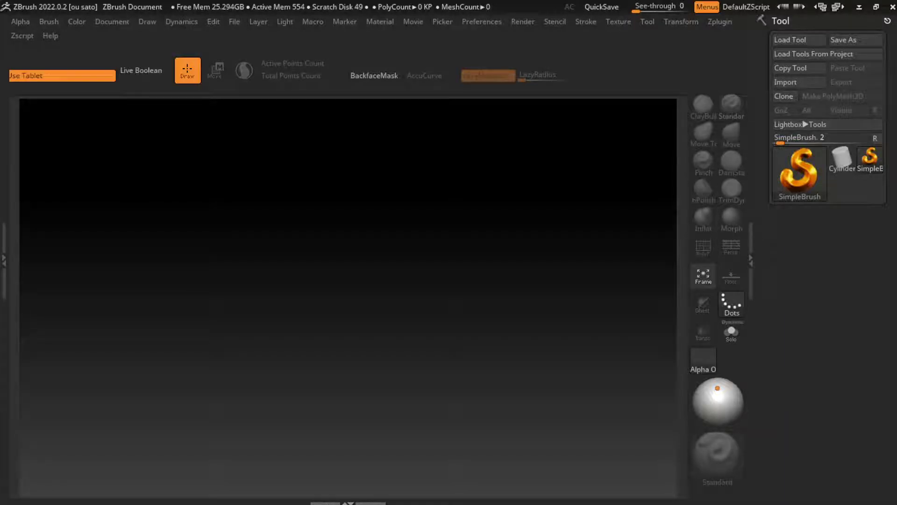
Draw a Cylinder3D on the canvas and make it editable.
click(842, 159)
drag(335, 262, 343, 410)
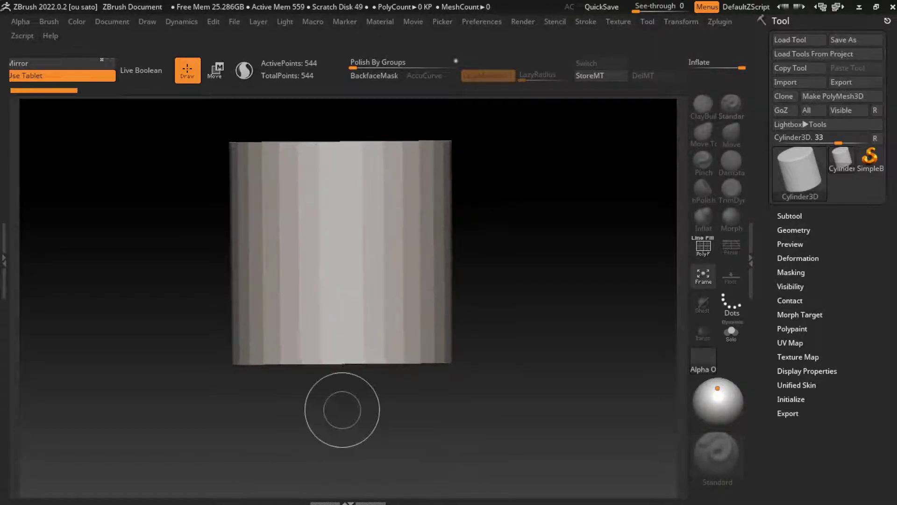
key(space)
click(322, 420)
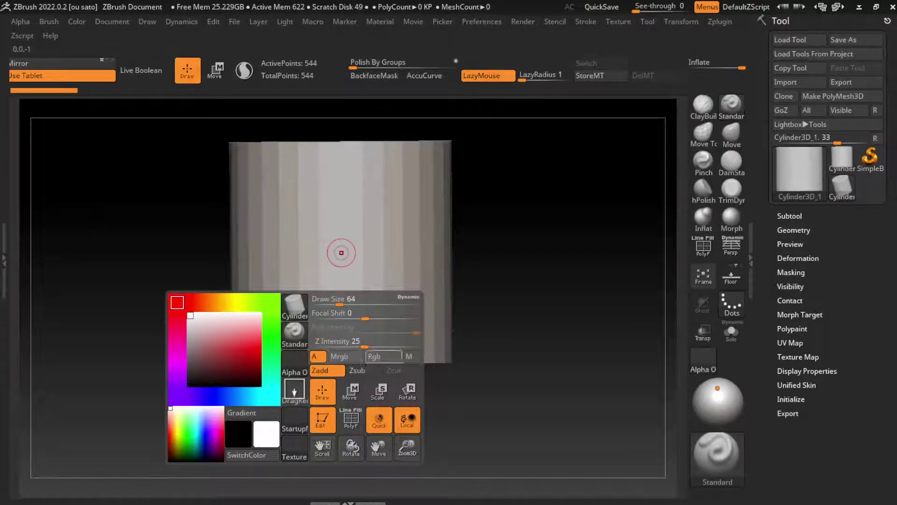
Convert the cylinder to a PolyMesh3D, keeping its name, and append a Sphere3D subtool.
click(789, 216)
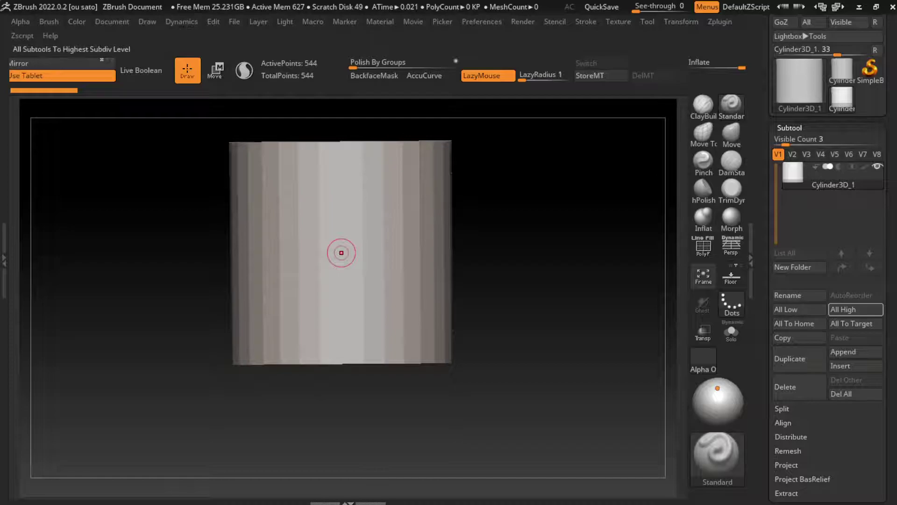
click(788, 295)
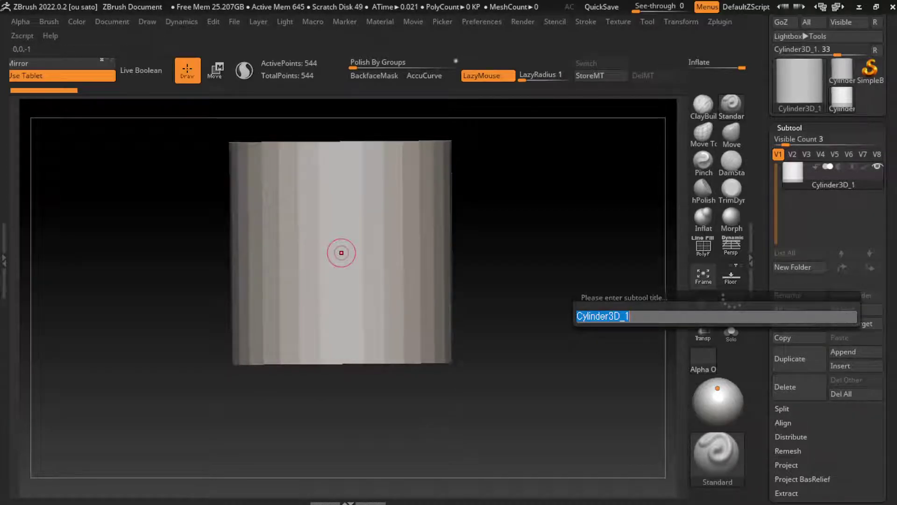
key(Return)
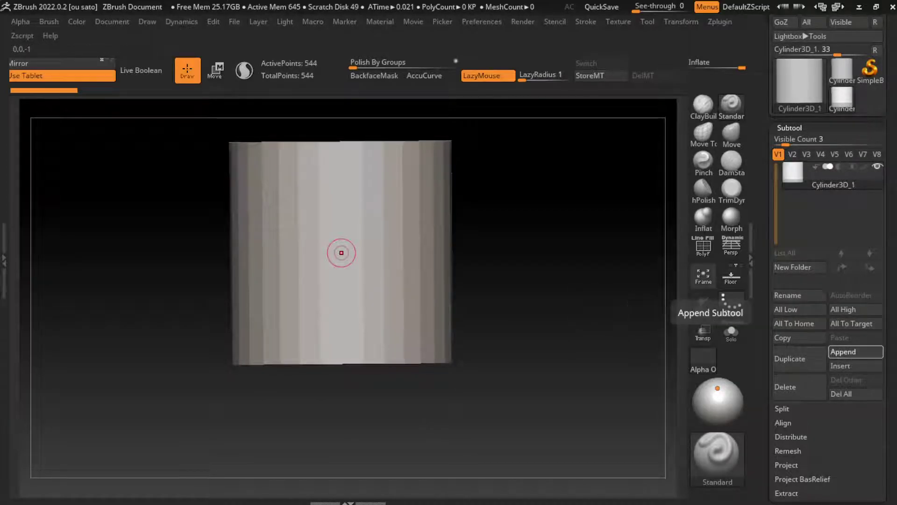
click(844, 352)
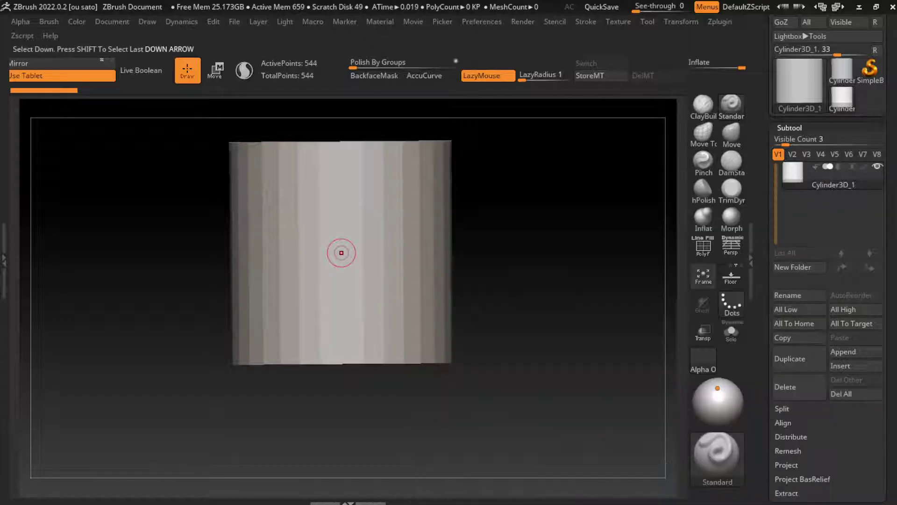
click(833, 96)
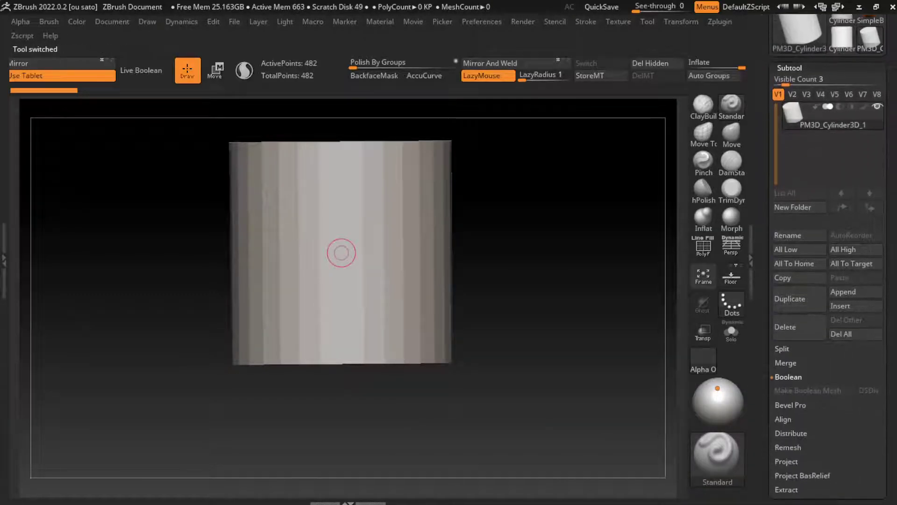
click(856, 289)
click(319, 315)
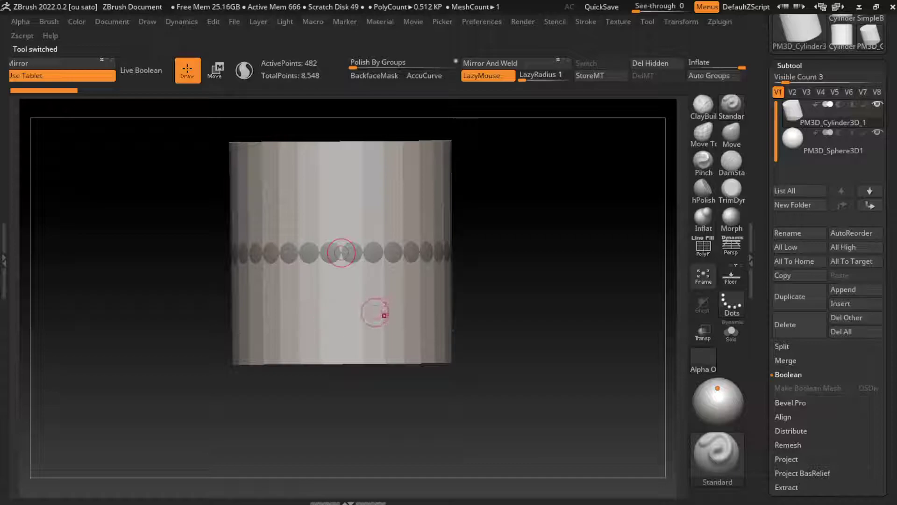
Mask the sphere's lower half and Transpose-move its top upward into a capsule.
alt+click(341, 252)
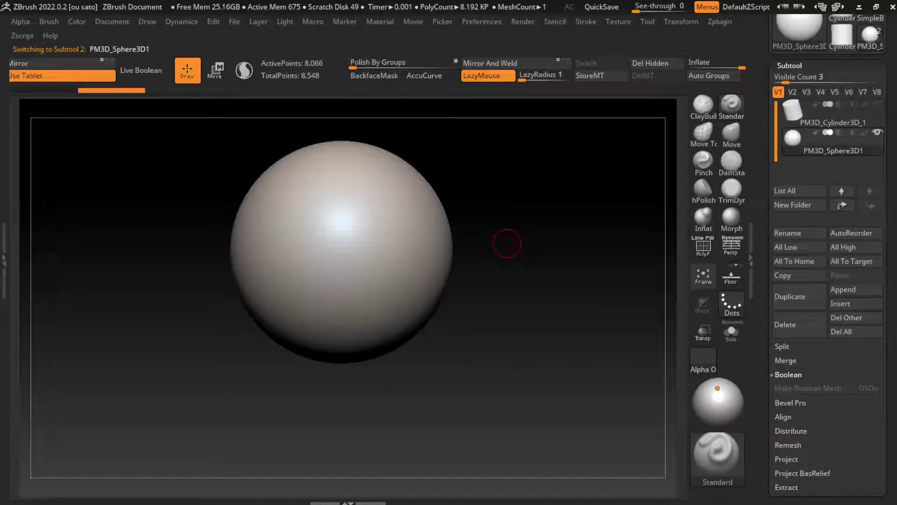
key(s)
drag(478, 293, 495, 293)
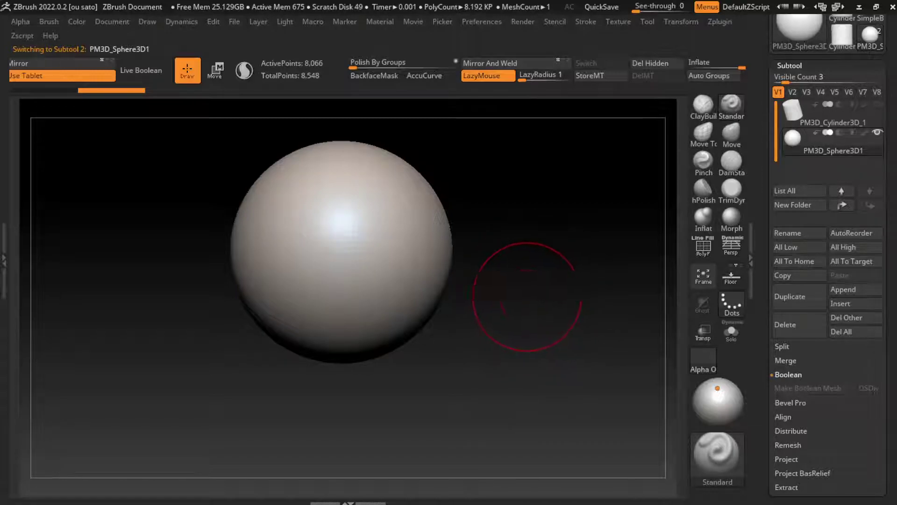
key(ctrl)
ctrl+drag(503, 426, 197, 250)
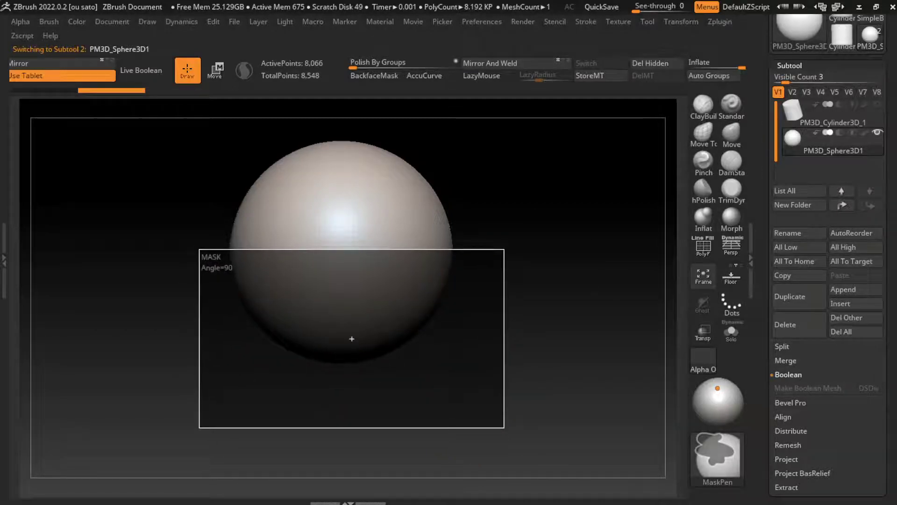
key(w)
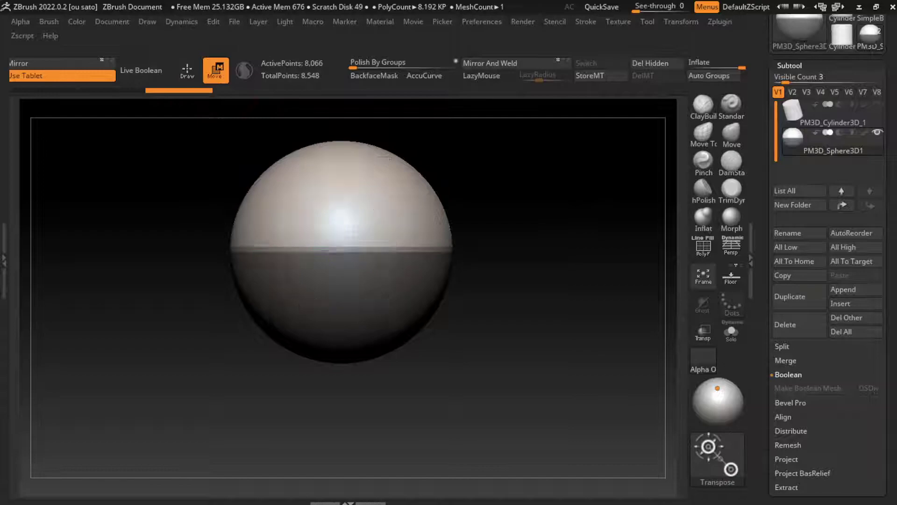
drag(322, 243, 322, 196)
ctrl+click(525, 300)
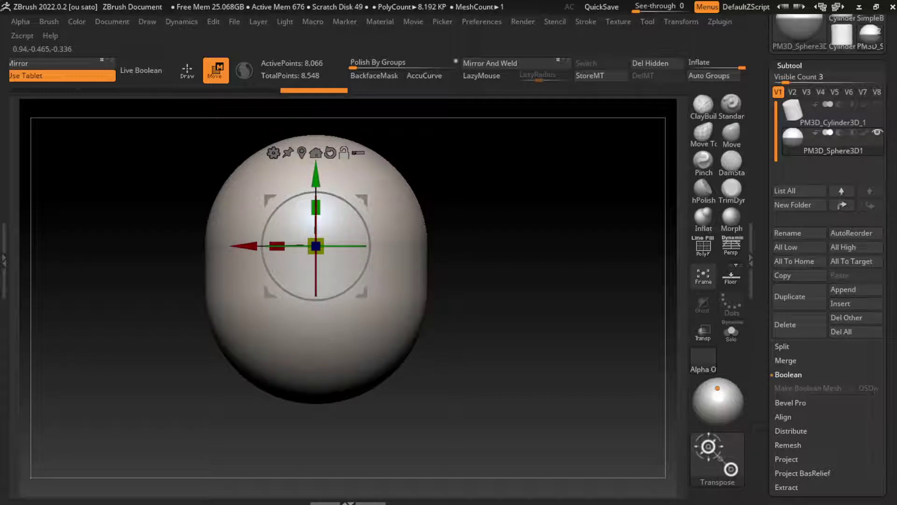
Subdivide the head with Ctrl+D to about 130,050 points.
key(q)
key(ctrl+d)
key(ctrl+d)
key(l)
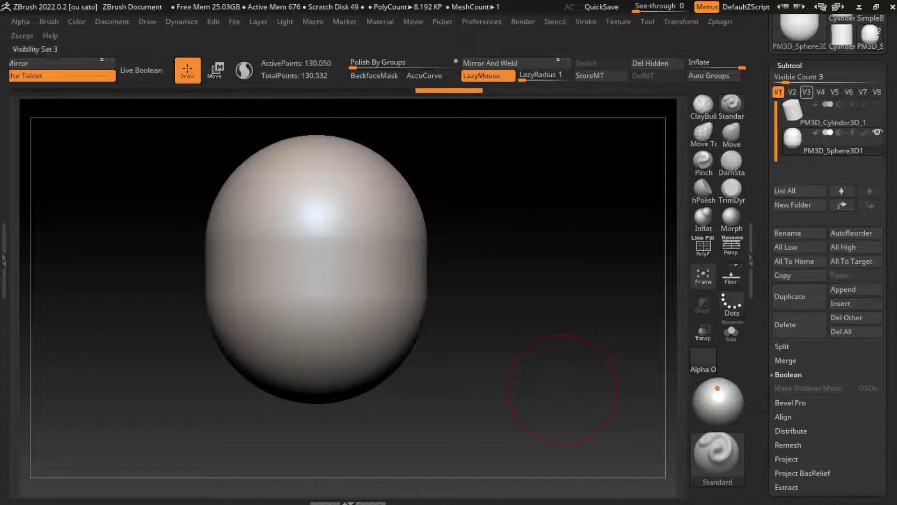
click(794, 79)
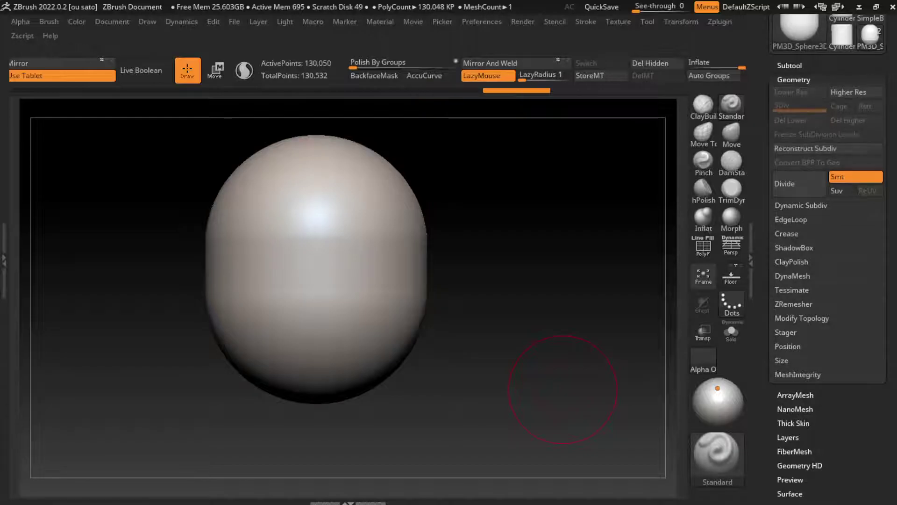
click(790, 68)
Hide the cylinder subtool and append another Sphere3D.
click(832, 117)
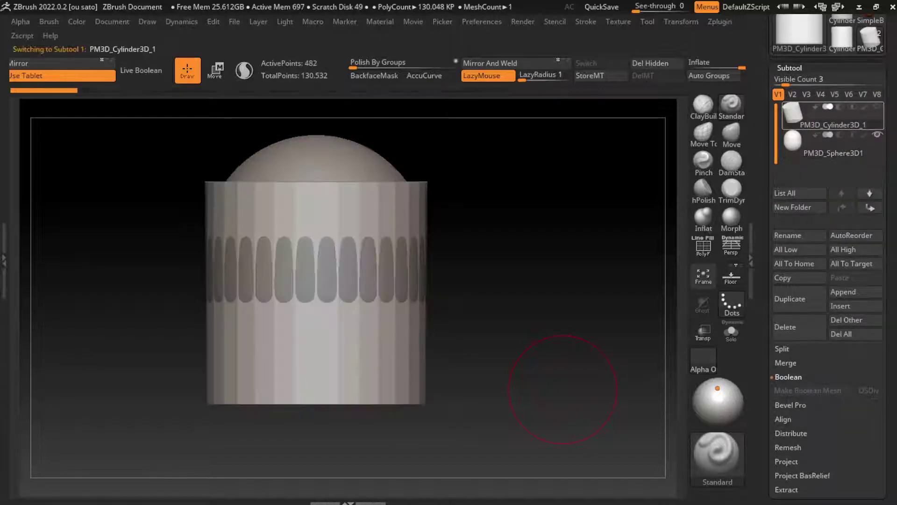
click(832, 145)
click(877, 106)
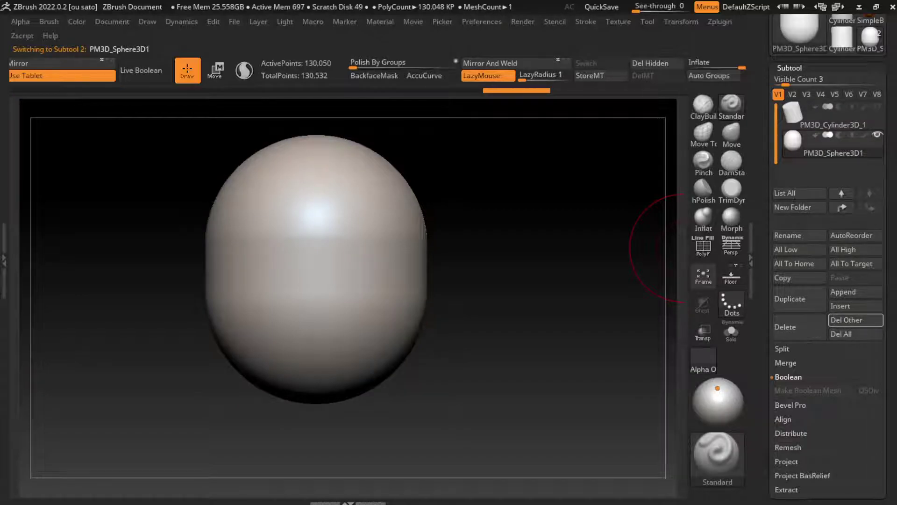
click(840, 292)
click(506, 264)
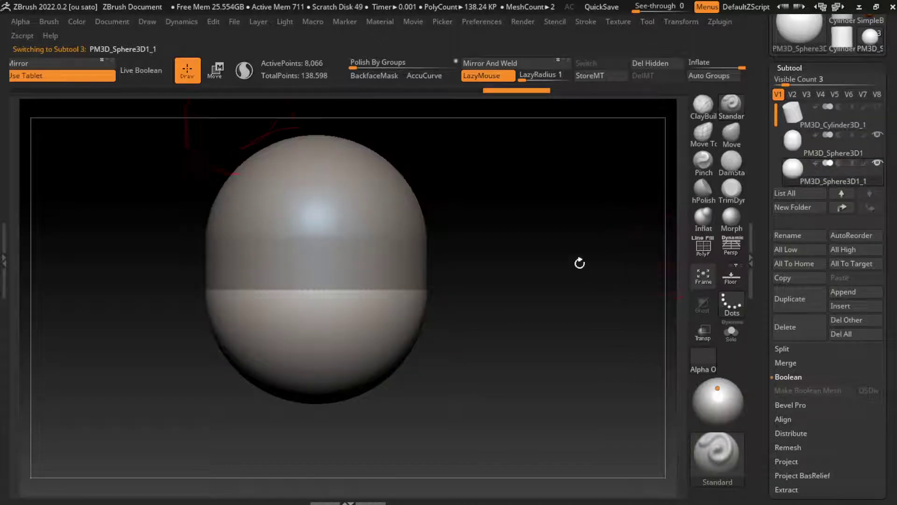
Squash the new sphere into a wide, flat body beneath the head.
key(w)
mouse_move(316, 351)
mouse_down()
mouse_move(316, 381)
mouse_move(277, 385)
mouse_up()
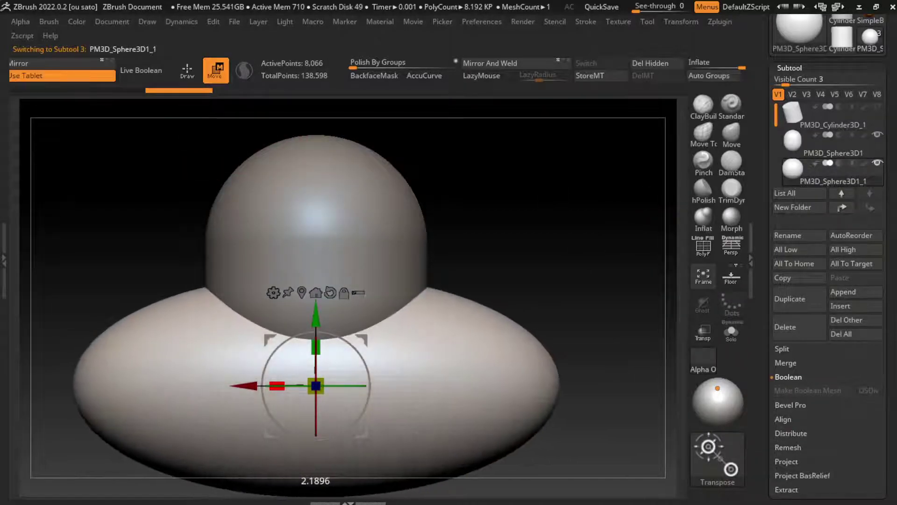
drag(316, 347, 316, 425)
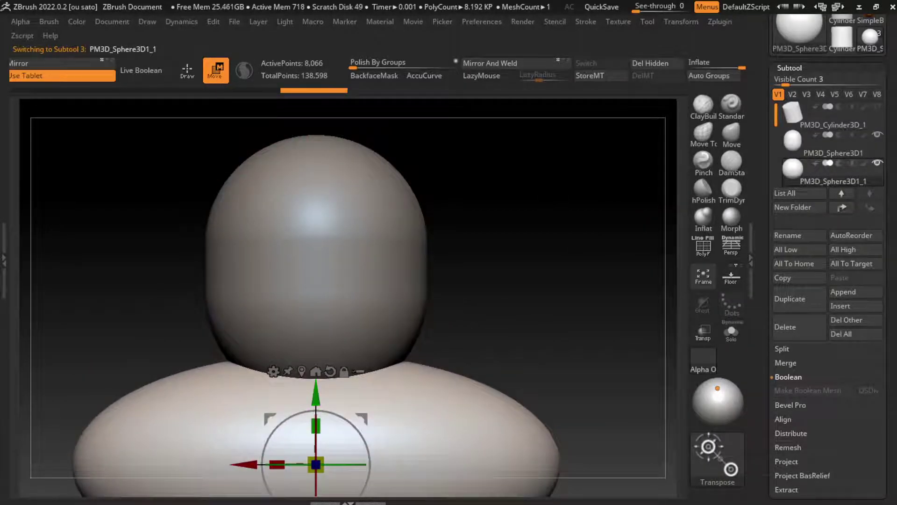
key(ctrl+z)
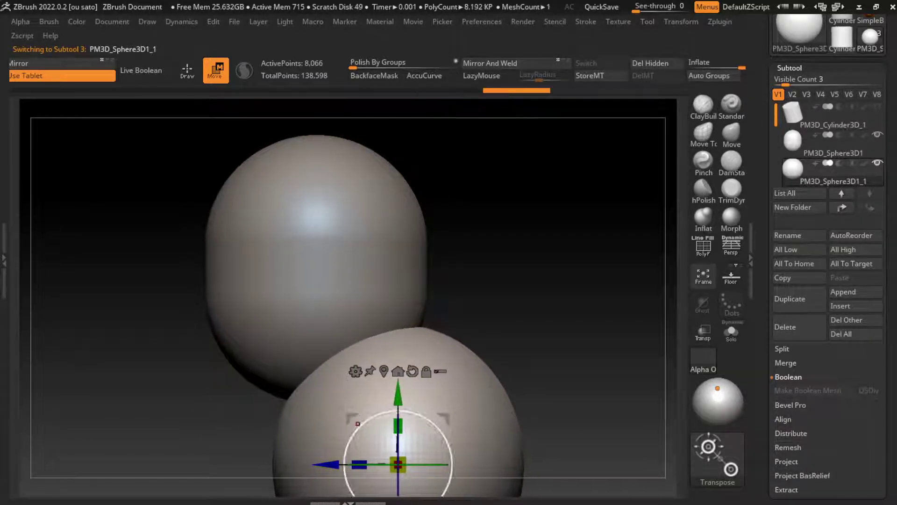
mouse_move(537, 281)
mouse_down()
mouse_move(607, 280)
mouse_move(538, 281)
mouse_up()
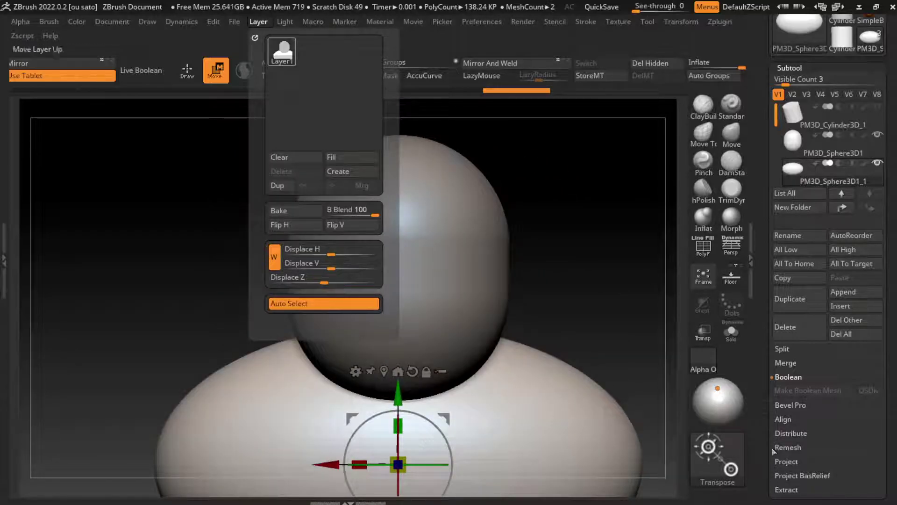
key(ctrl+shift+z)
mouse_move(608, 234)
alt+mouse_down()
mouse_move(578, 231)
mouse_move(598, 243)
mouse_move(561, 267)
mouse_move(608, 250)
alt+mouse_up()
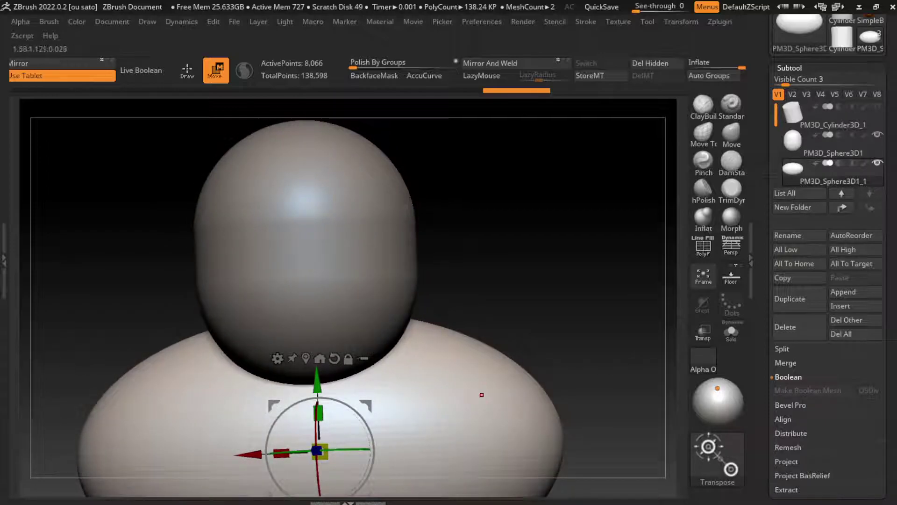
mouse_move(608, 250)
mouse_down()
mouse_move(599, 250)
mouse_move(615, 250)
mouse_up()
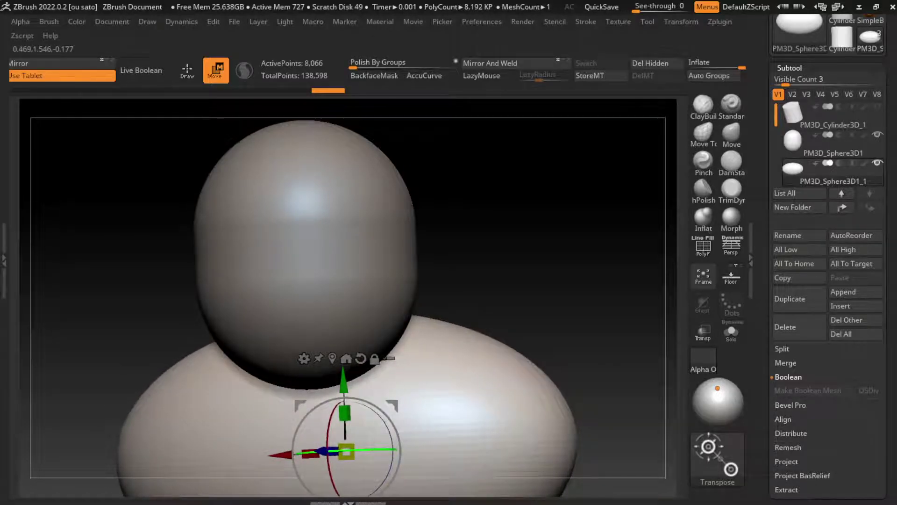
Reselect the head subtool for sculpting with smoothed strokes.
click(112, 21)
click(152, 432)
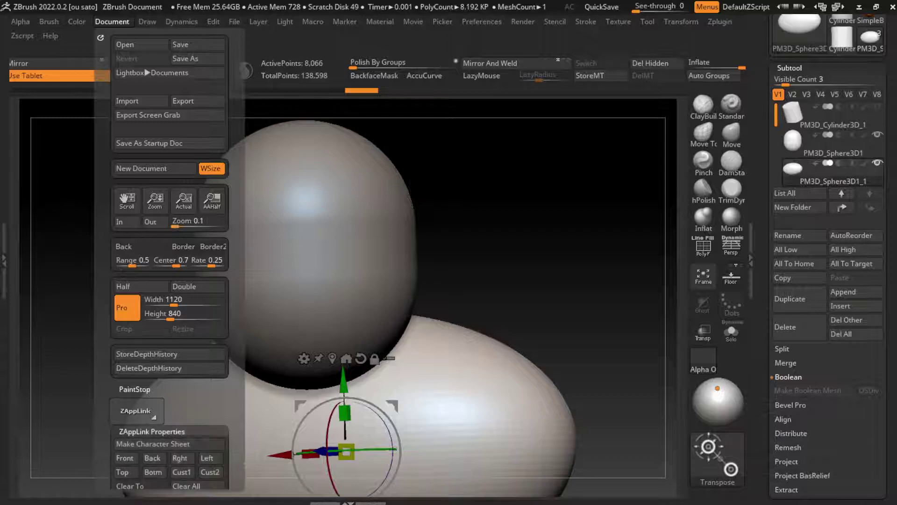
click(238, 295)
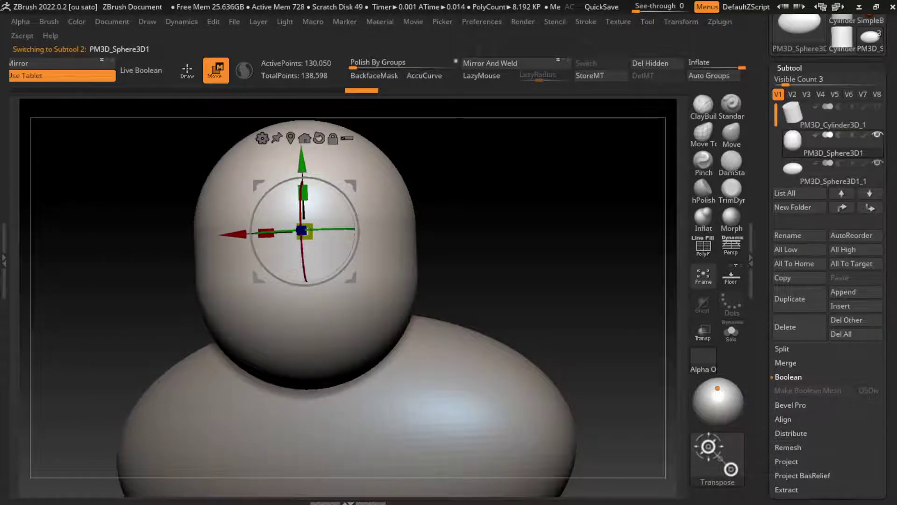
key(l)
key(q)
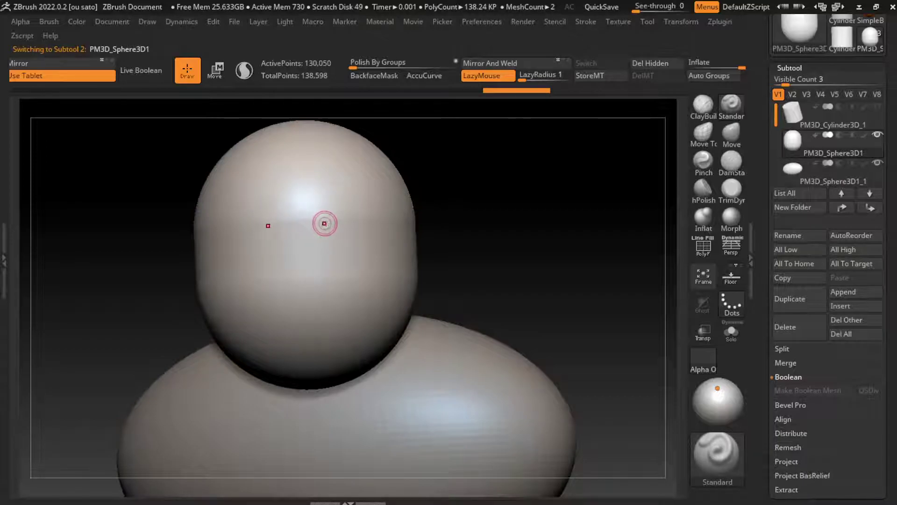
With Sculptris Pro and DamStandard, carve mirrored eye sockets into the head.
click(244, 70)
key(s)
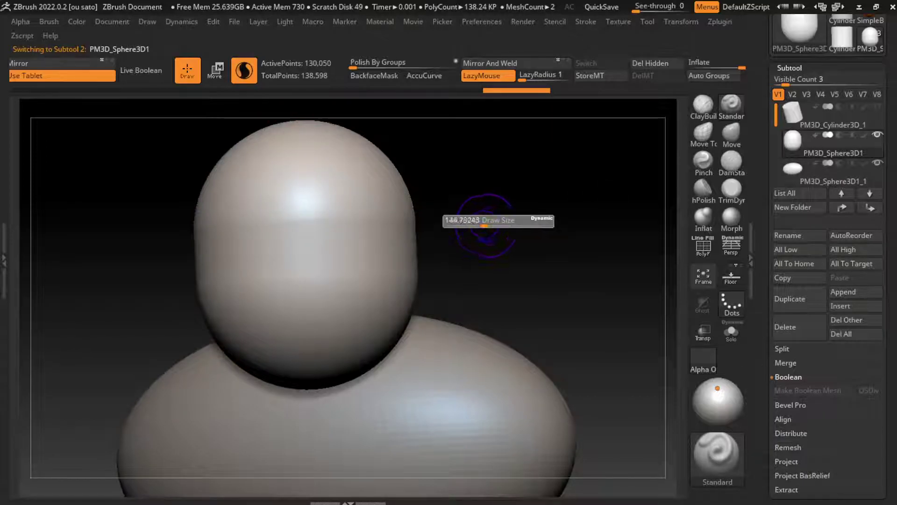
click(732, 161)
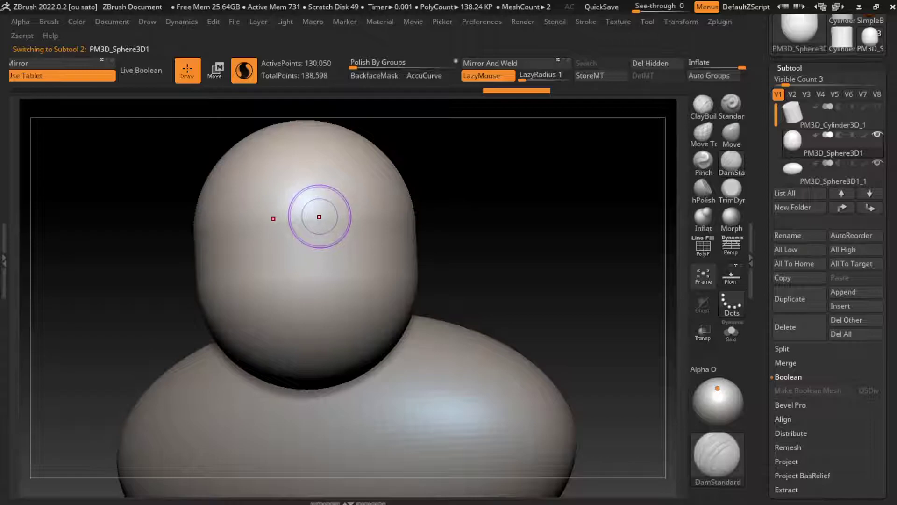
drag(327, 207, 310, 229)
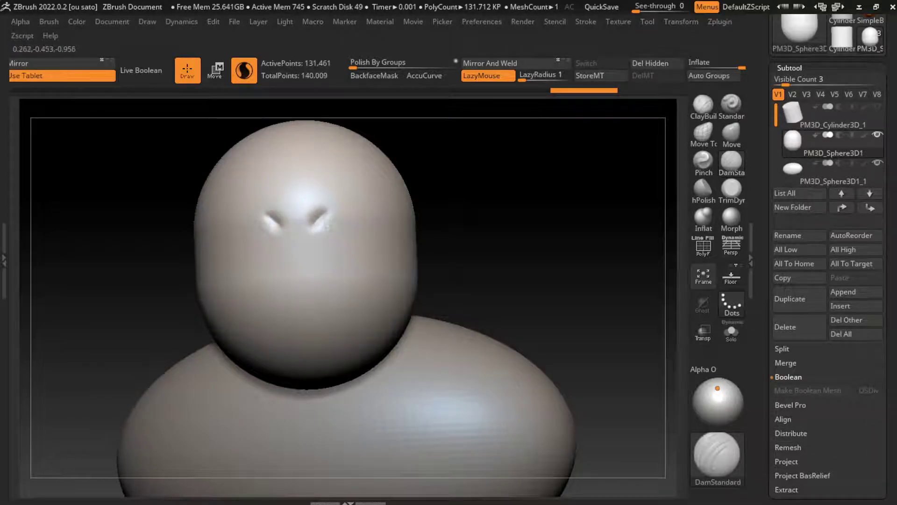
mouse_move(327, 224)
mouse_down()
mouse_move(375, 195)
mouse_move(381, 208)
mouse_up()
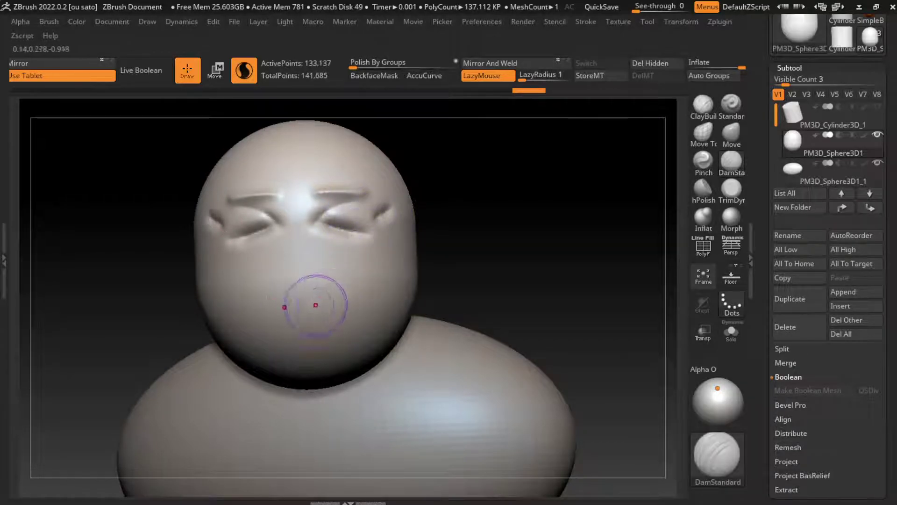
drag(337, 262, 356, 245)
Build up a blocky nose and bridge with ClayBuildup.
key(b)
key(c)
key(b)
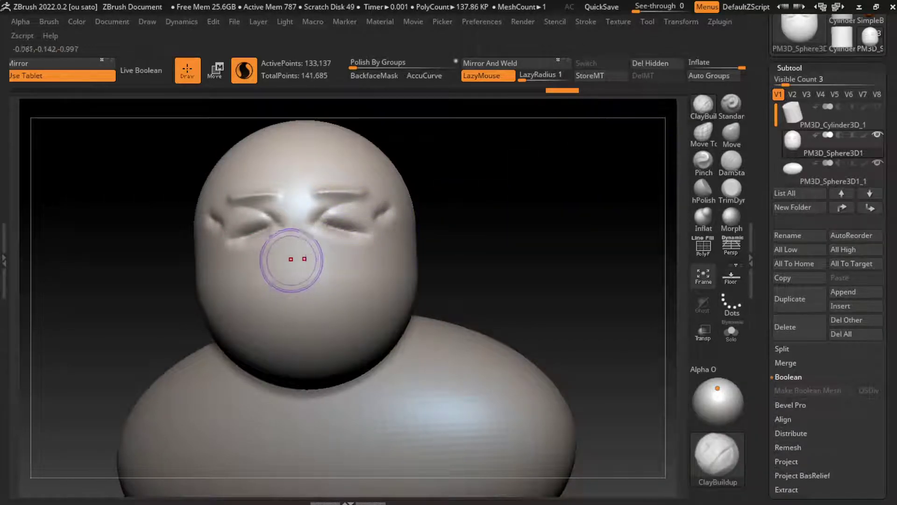
mouse_move(291, 259)
mouse_down()
mouse_move(299, 256)
mouse_move(297, 266)
mouse_move(281, 270)
mouse_move(283, 242)
mouse_move(299, 246)
mouse_up()
mouse_move(299, 201)
mouse_down()
mouse_move(309, 224)
mouse_move(299, 238)
mouse_up()
key(ctrl+z)
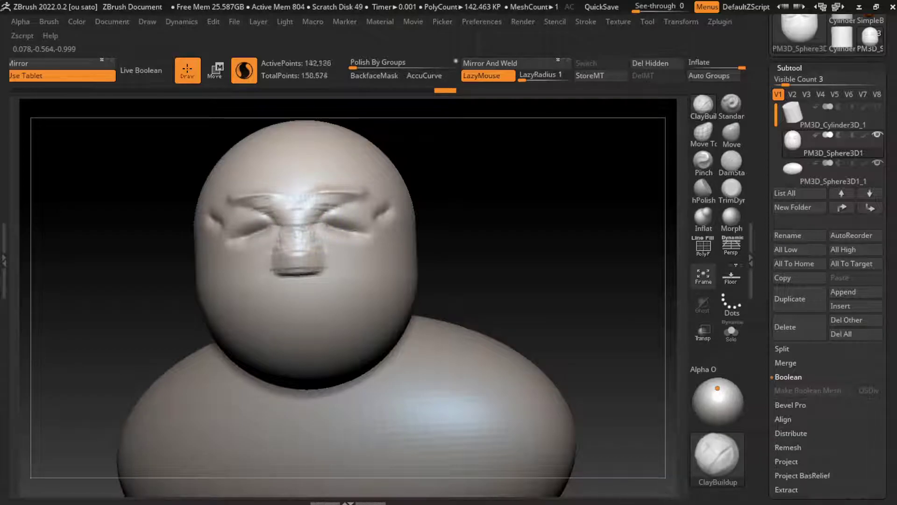
mouse_move(303, 262)
mouse_down()
mouse_move(294, 264)
mouse_move(311, 278)
mouse_up()
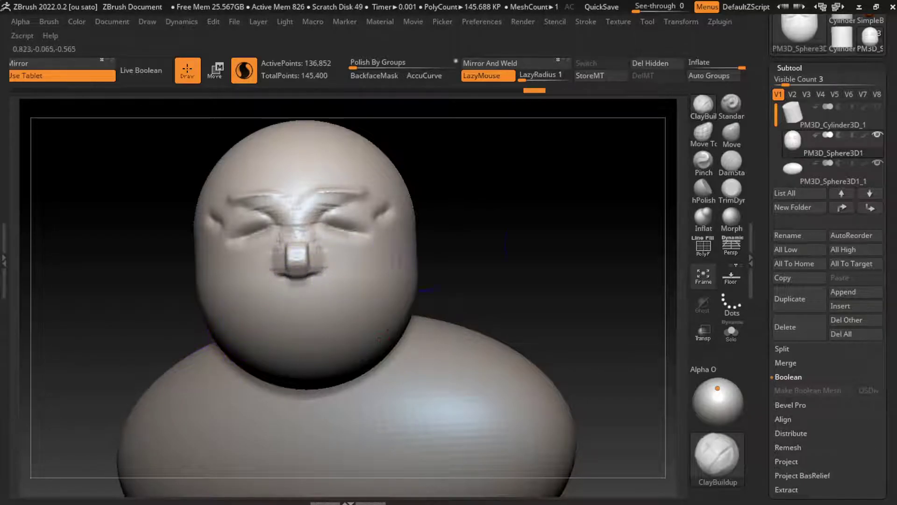
Carve DamStandard creases beside the nose and near the left mouth corner.
click(732, 161)
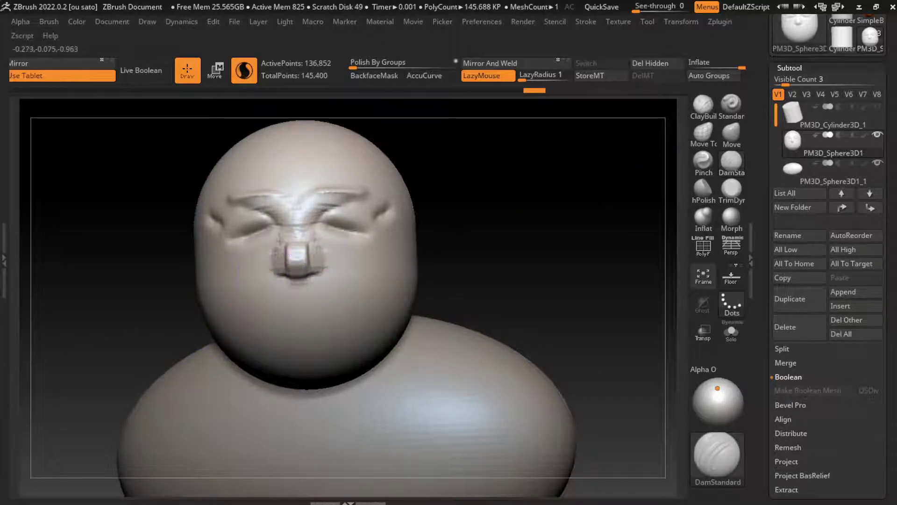
mouse_move(280, 267)
mouse_down()
mouse_move(250, 275)
mouse_move(345, 275)
mouse_up()
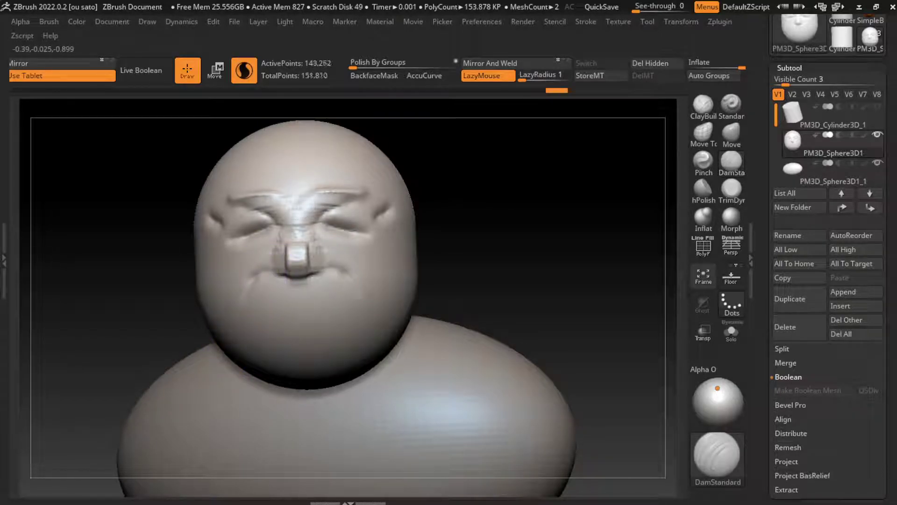
drag(248, 283, 239, 309)
Puff out and crease the cheeks with the Standard brush.
click(732, 105)
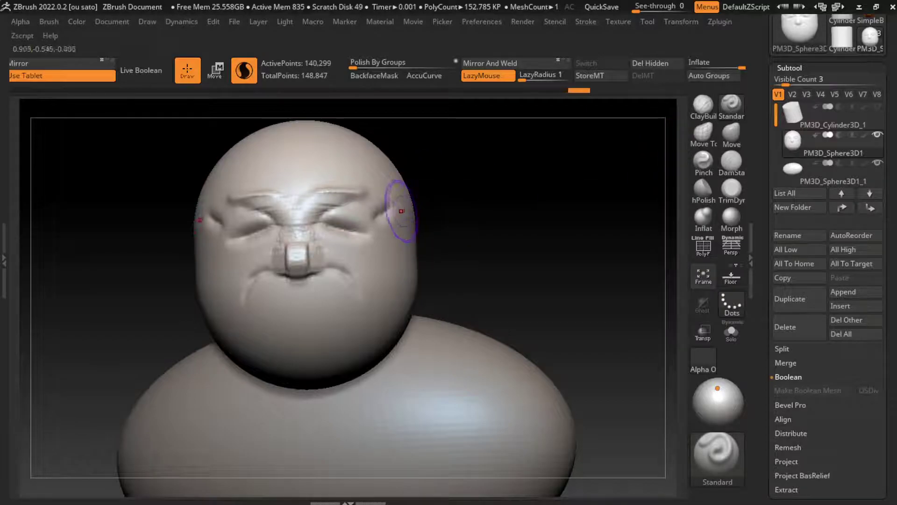
key(s)
mouse_move(344, 261)
mouse_down()
mouse_move(362, 225)
mouse_move(330, 280)
mouse_up()
key(s)
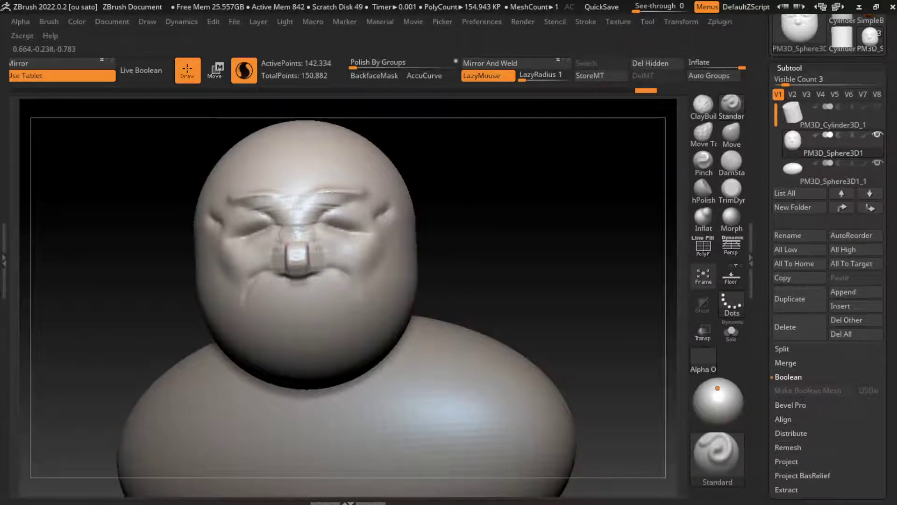
mouse_move(390, 199)
mouse_down()
mouse_move(367, 310)
mouse_move(358, 253)
mouse_move(341, 301)
mouse_up()
mouse_move(395, 264)
mouse_down()
mouse_move(370, 233)
mouse_move(369, 285)
mouse_up()
drag(383, 251, 371, 281)
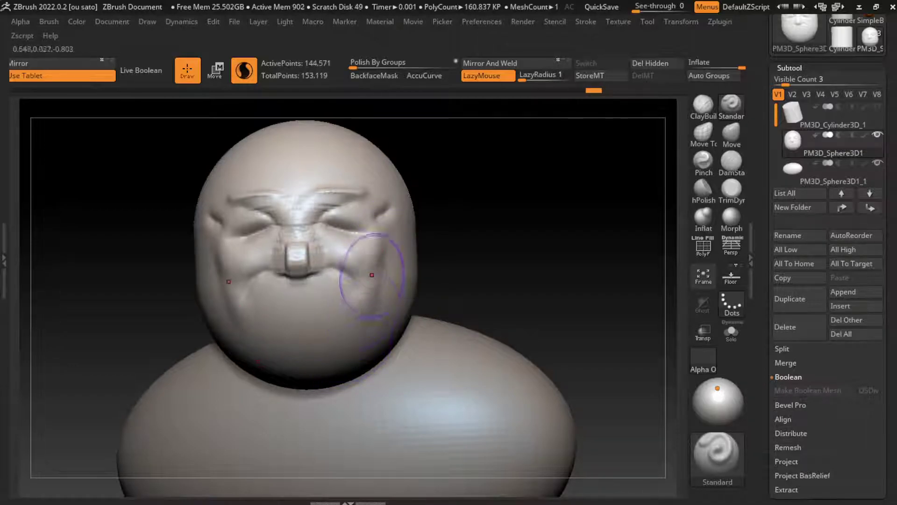
drag(361, 370, 370, 271)
drag(360, 306, 350, 321)
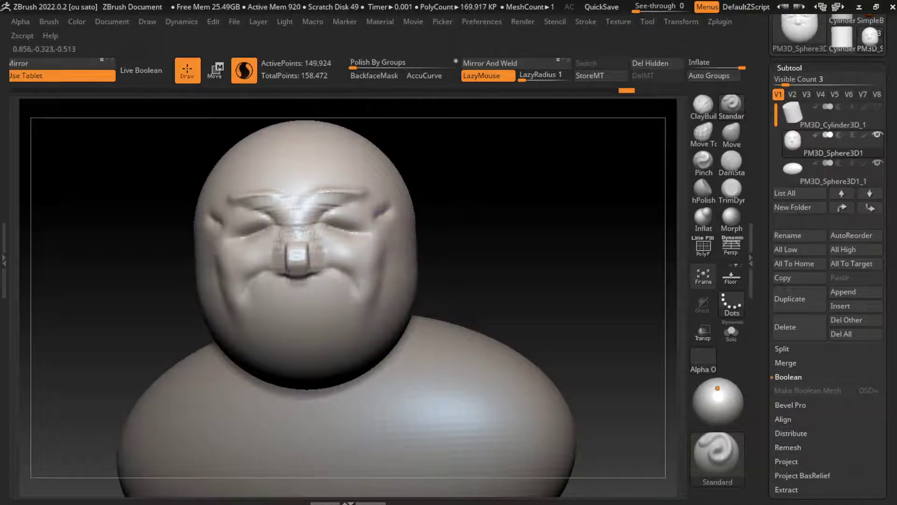
drag(384, 220, 378, 276)
drag(381, 220, 358, 299)
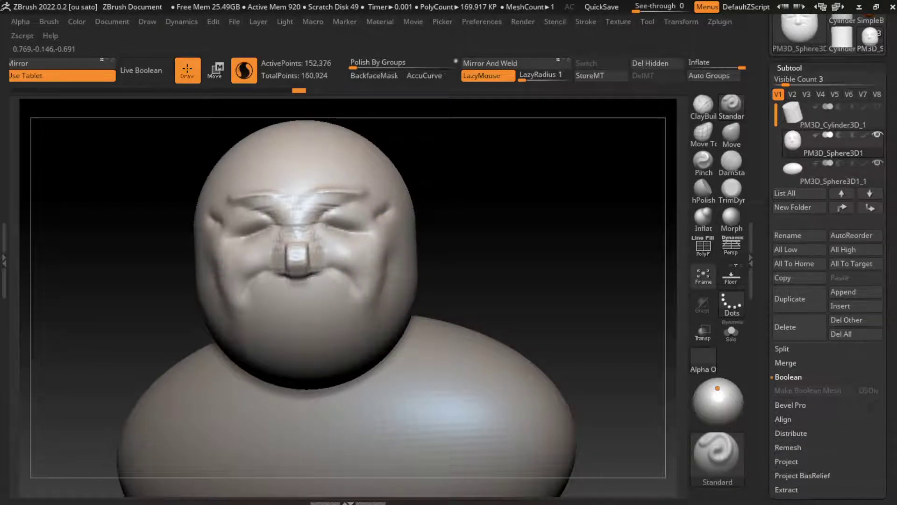
mouse_move(376, 253)
mouse_down()
mouse_move(369, 295)
mouse_move(376, 328)
mouse_up()
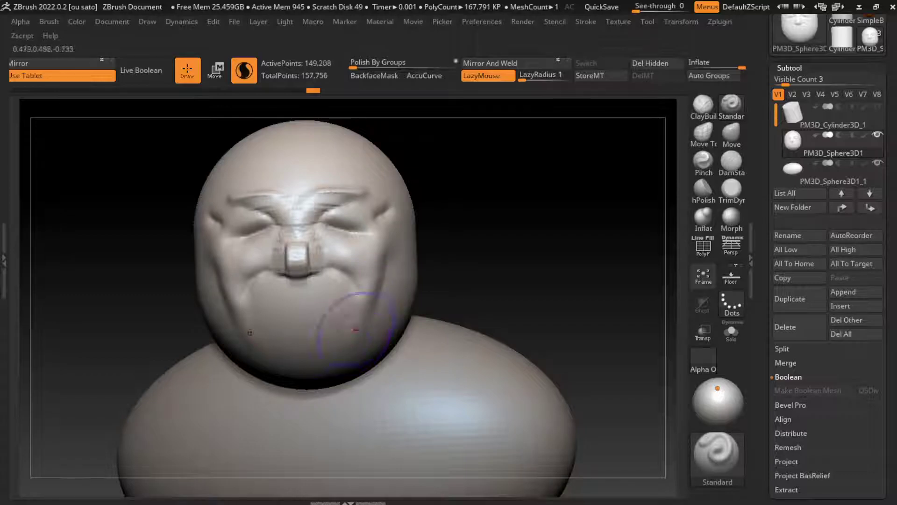
Build up and flatten the lips below the nose with ClayBuildup.
click(703, 105)
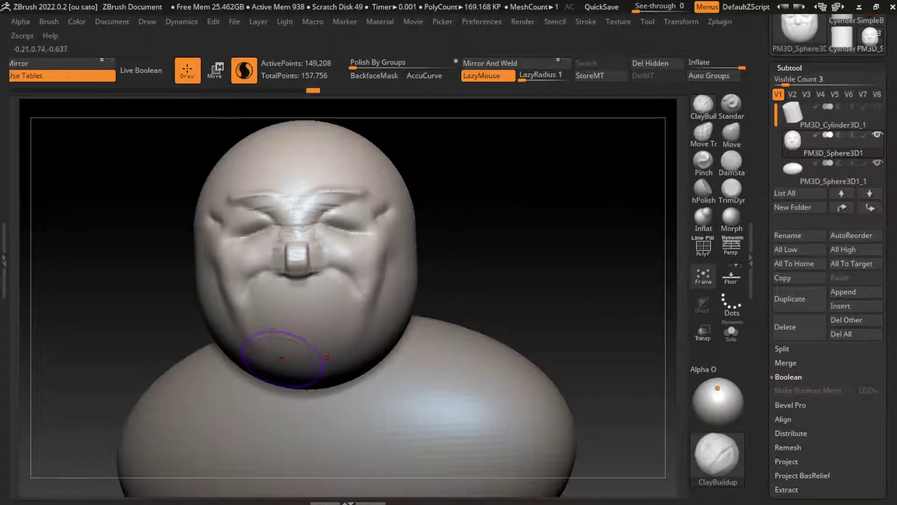
drag(282, 358, 348, 339)
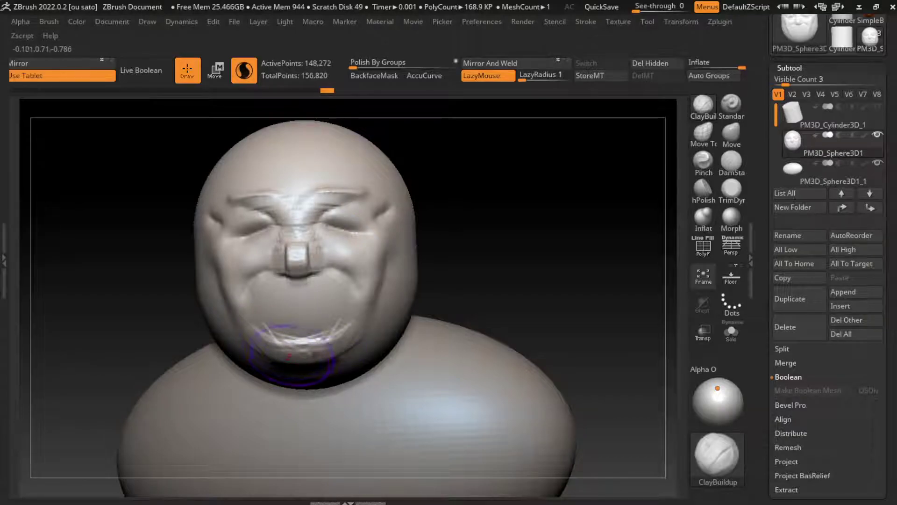
drag(282, 355, 323, 363)
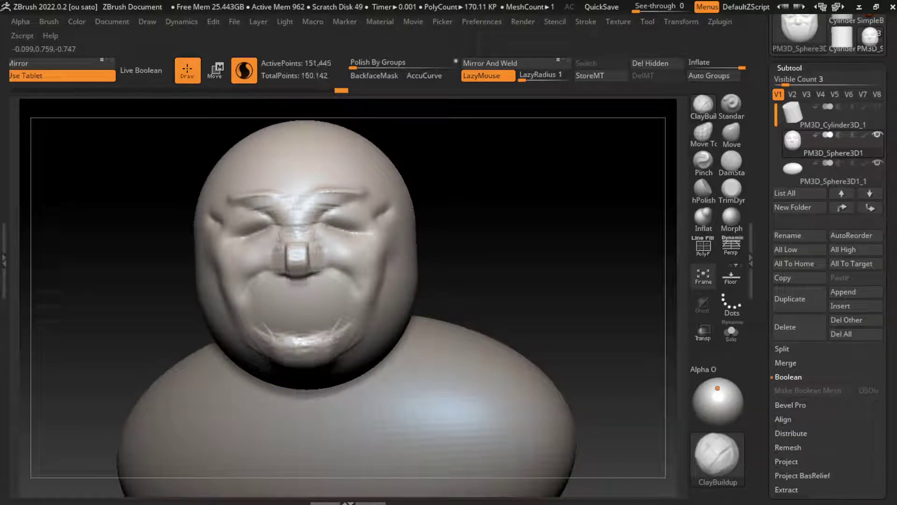
drag(301, 322, 300, 309)
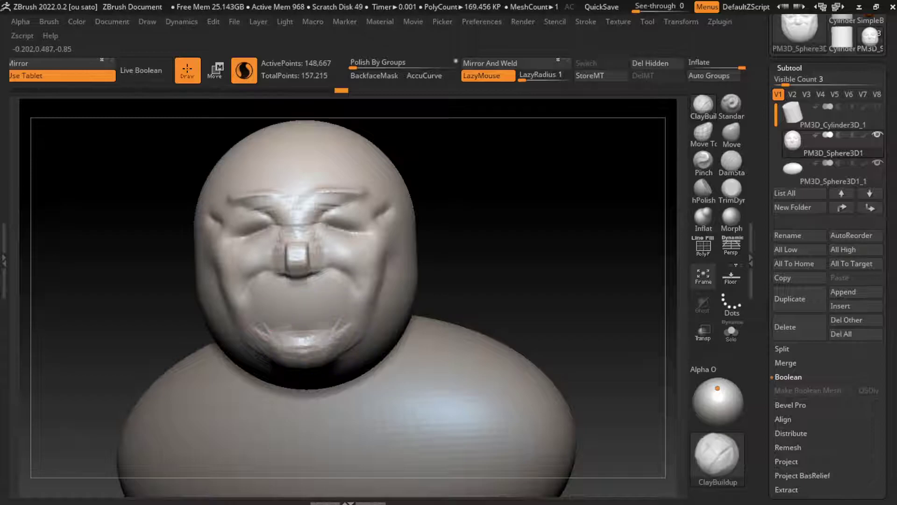
drag(301, 344, 300, 325)
Carve a smiling mouth line and mouth-corner creases, reshaping lower lip and chin.
click(731, 162)
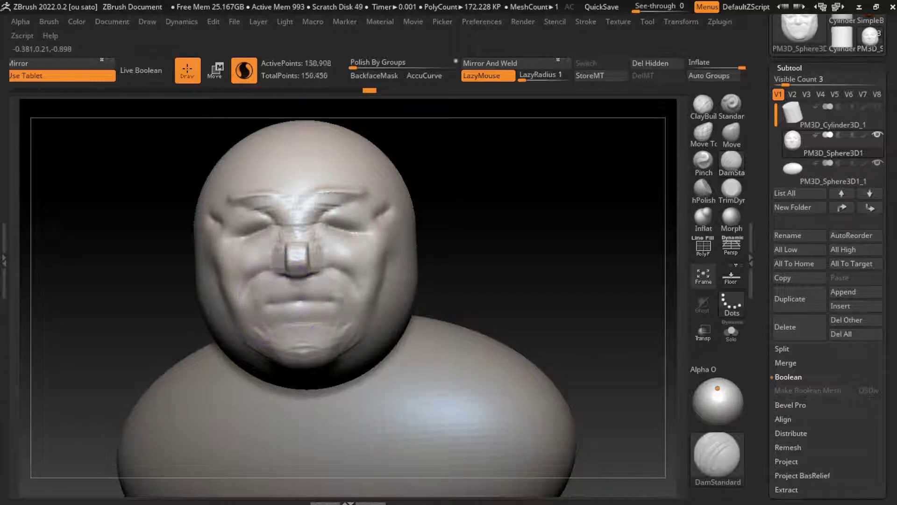
mouse_move(261, 300)
mouse_down()
mouse_move(337, 298)
mouse_move(265, 311)
mouse_up()
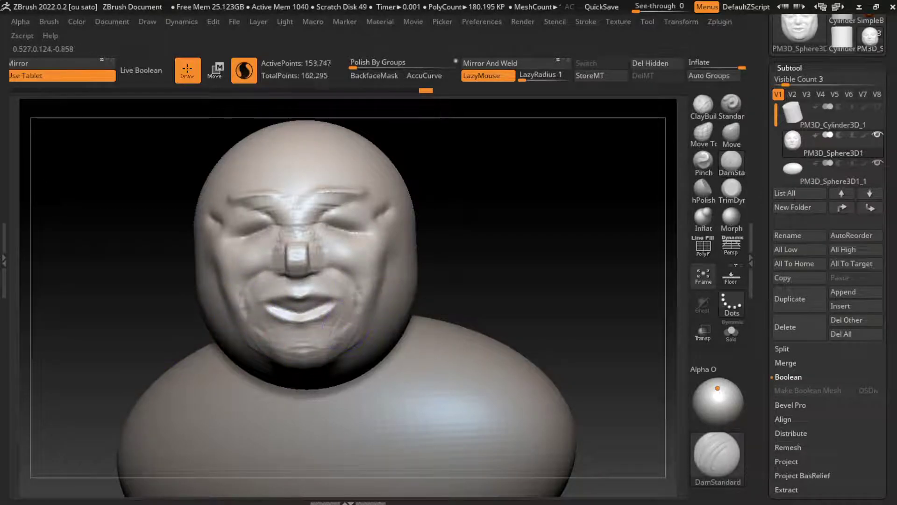
drag(358, 309, 358, 305)
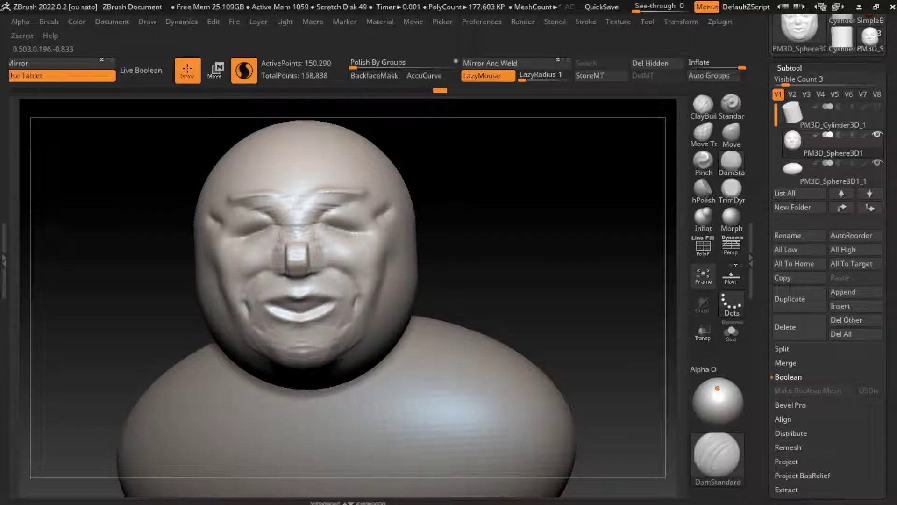
mouse_move(332, 327)
mouse_down()
mouse_move(346, 315)
mouse_move(318, 299)
mouse_up()
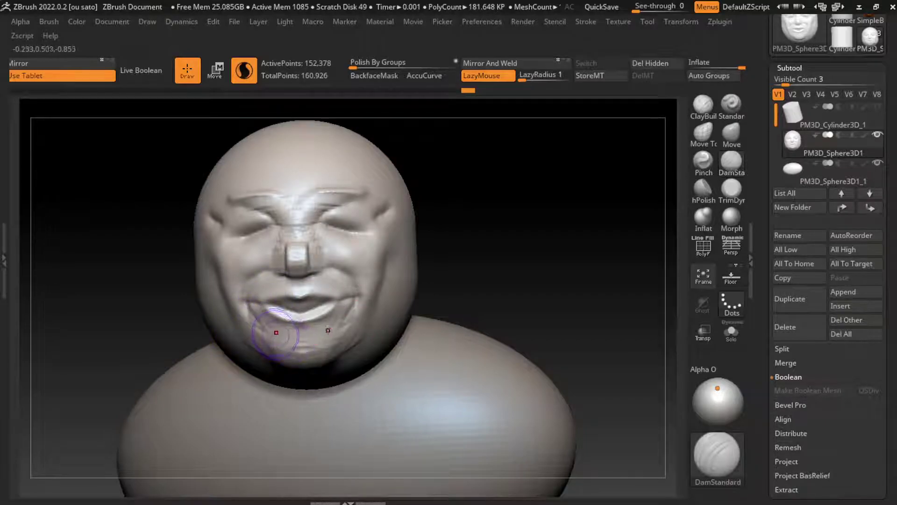
drag(276, 333, 289, 336)
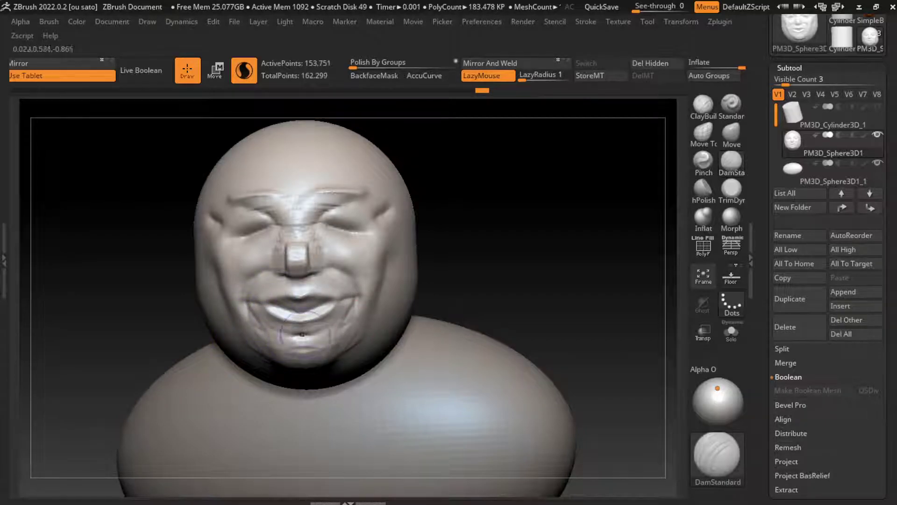
With the brush enlarged to about 324, sculpt and smooth the jaw-to-neck crease.
key(s)
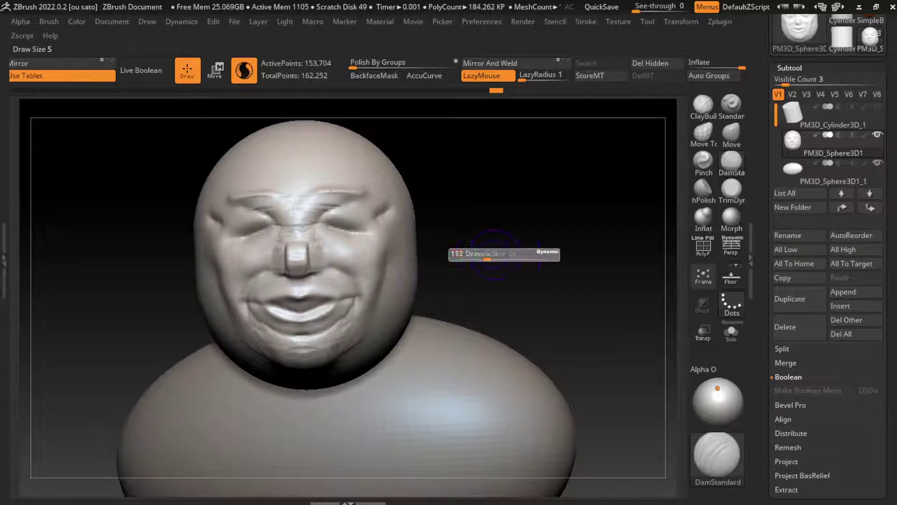
drag(456, 260, 513, 260)
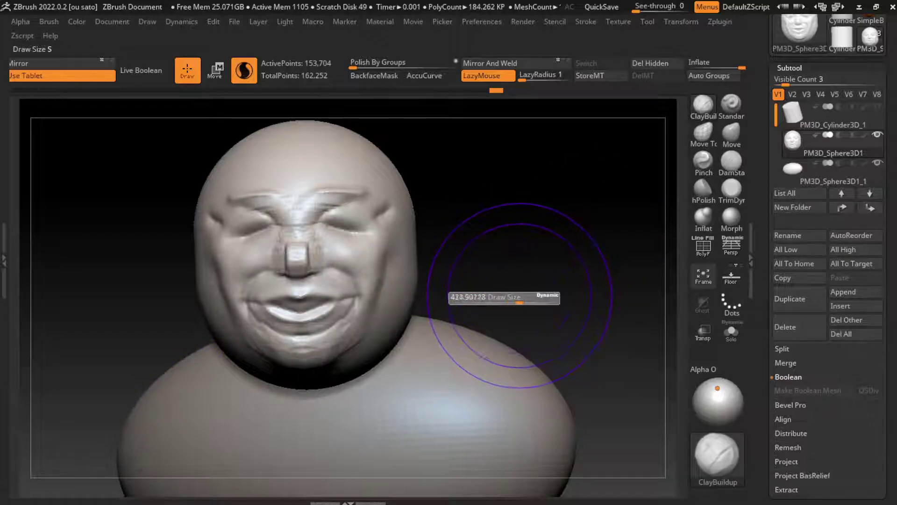
drag(236, 358, 305, 391)
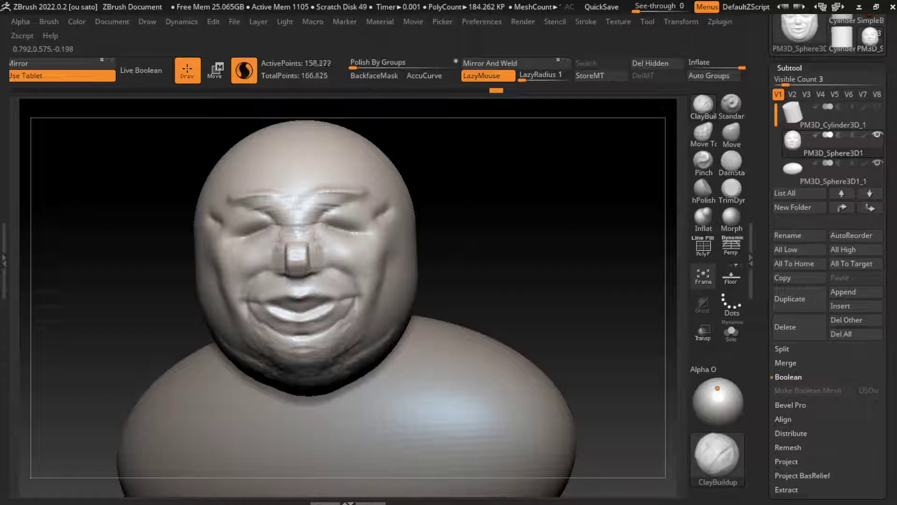
shift+drag(347, 377, 239, 364)
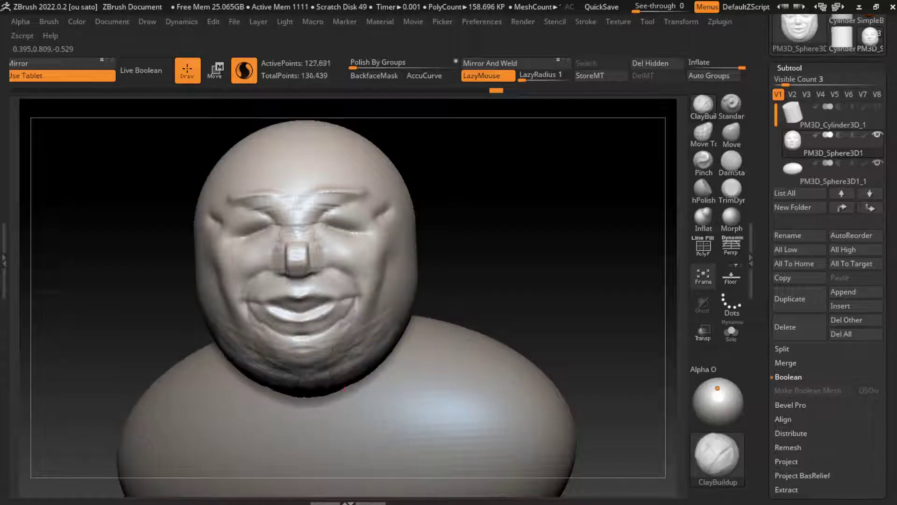
shift+drag(345, 388, 243, 374)
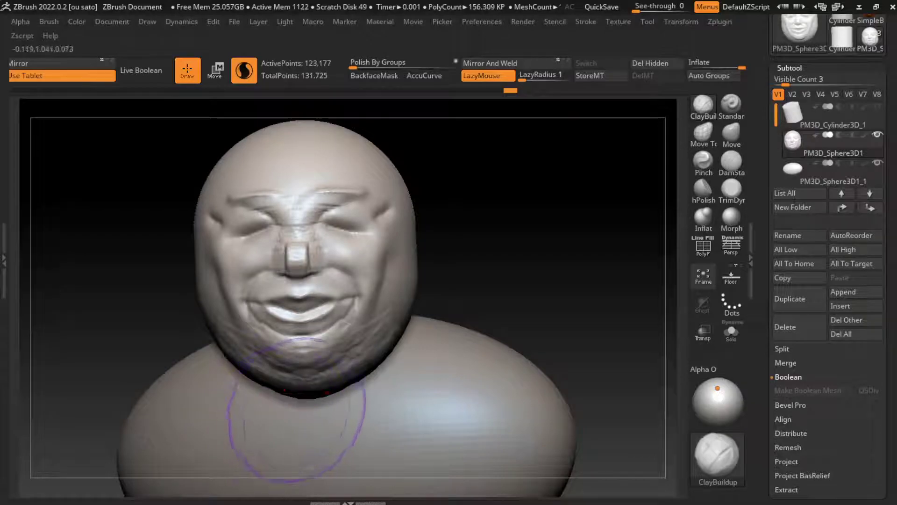
key(ctrl+z)
shift+drag(327, 397, 243, 377)
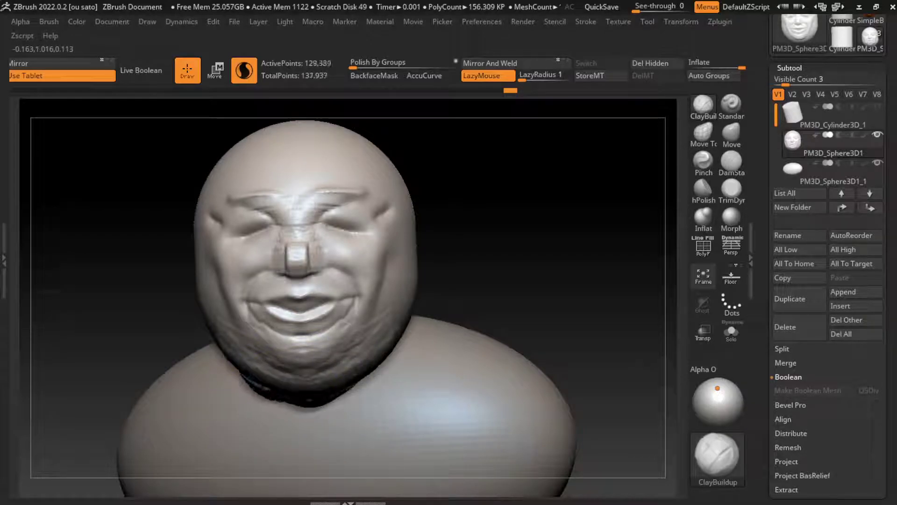
key(ctrl+z)
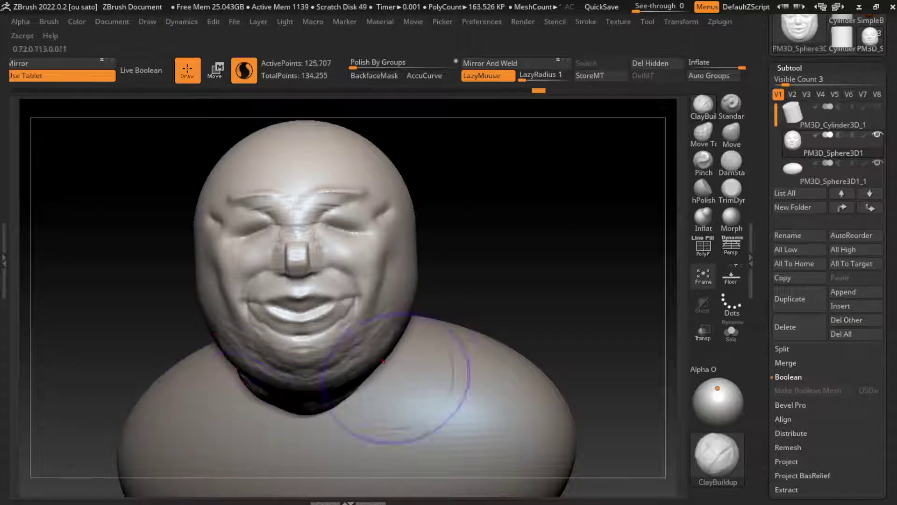
drag(607, 280, 650, 285)
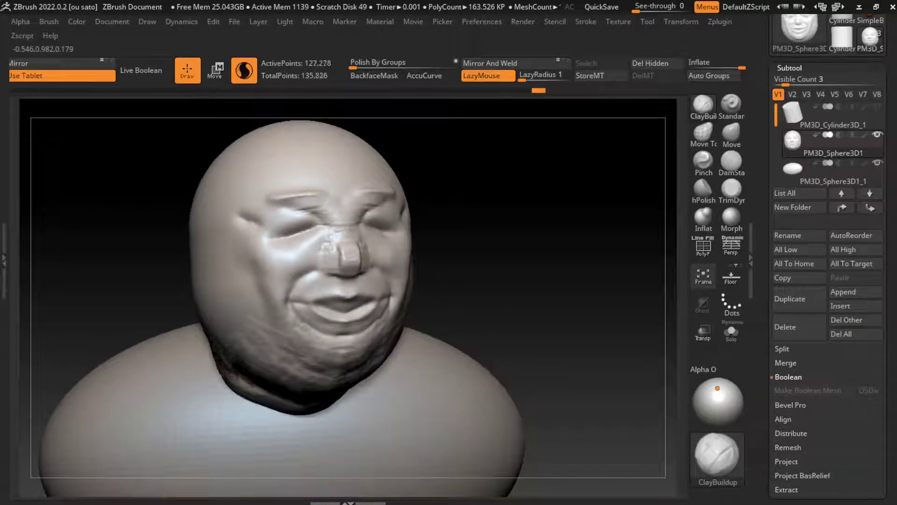
mouse_move(208, 339)
shift+mouse_down()
mouse_move(296, 409)
mouse_move(355, 388)
shift+mouse_up()
Return to the front view and build up clay on the right cheek.
click(112, 21)
click(125, 458)
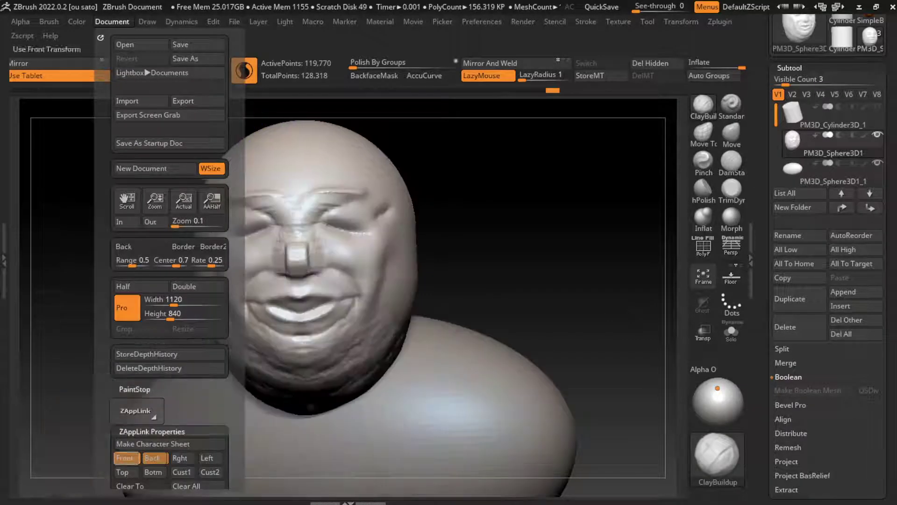
key(s)
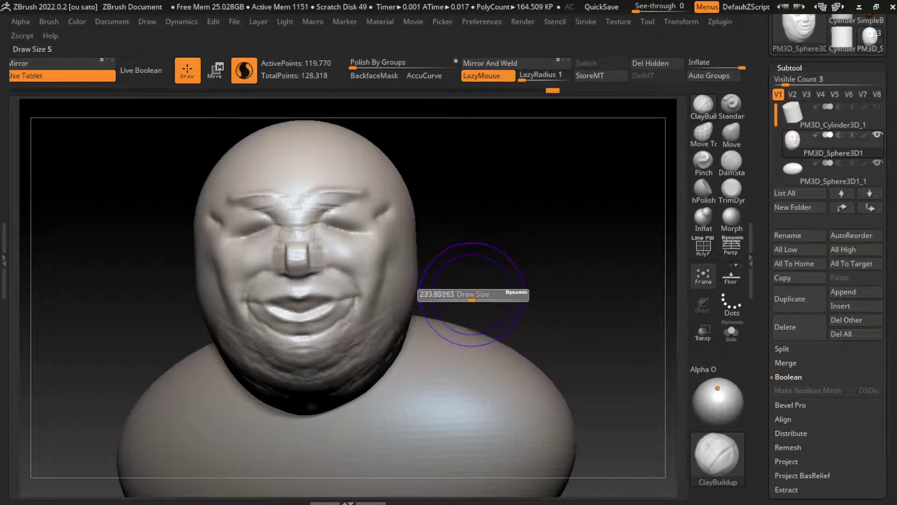
drag(482, 299, 434, 285)
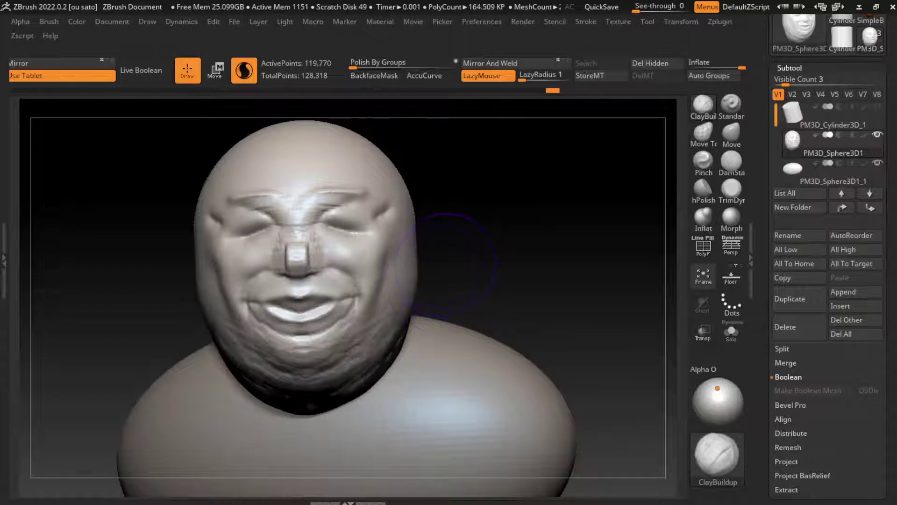
click(731, 134)
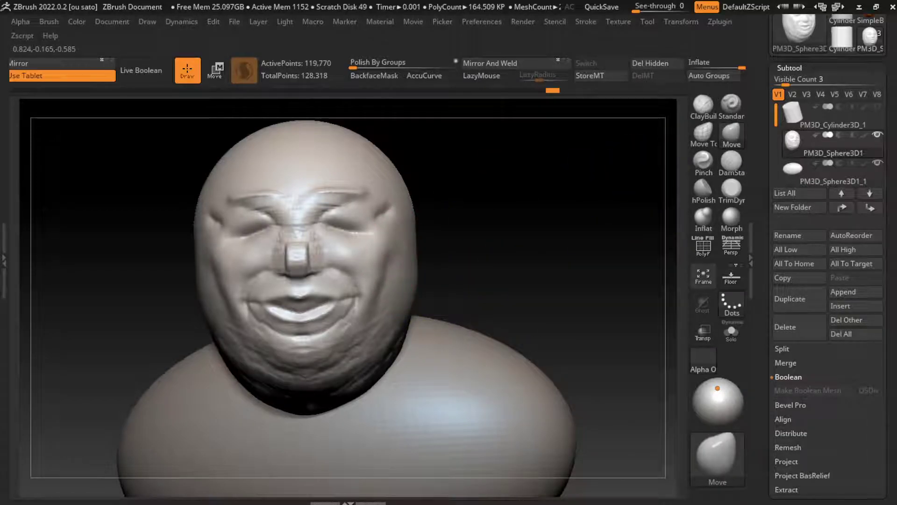
key(s)
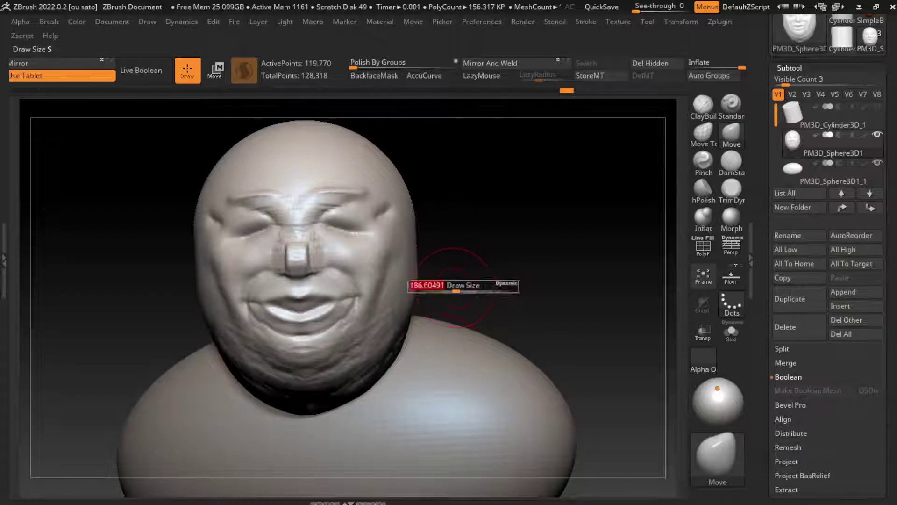
click(703, 105)
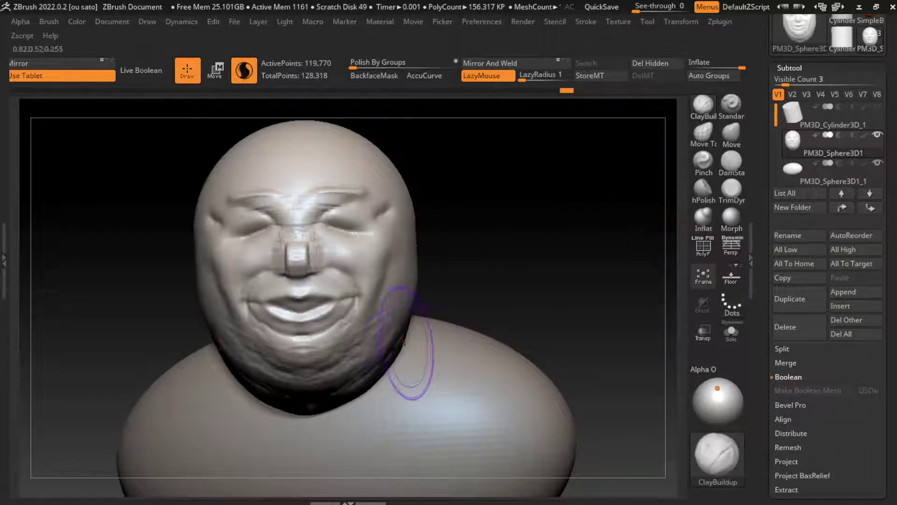
drag(423, 299, 374, 318)
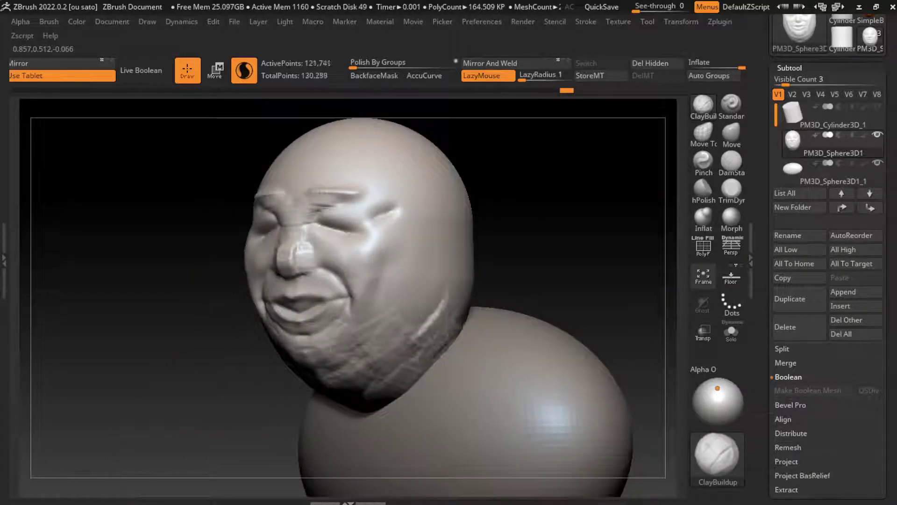
drag(427, 346, 443, 309)
Build up the jawline at the neck and smooth the jaw and cheek.
click(113, 22)
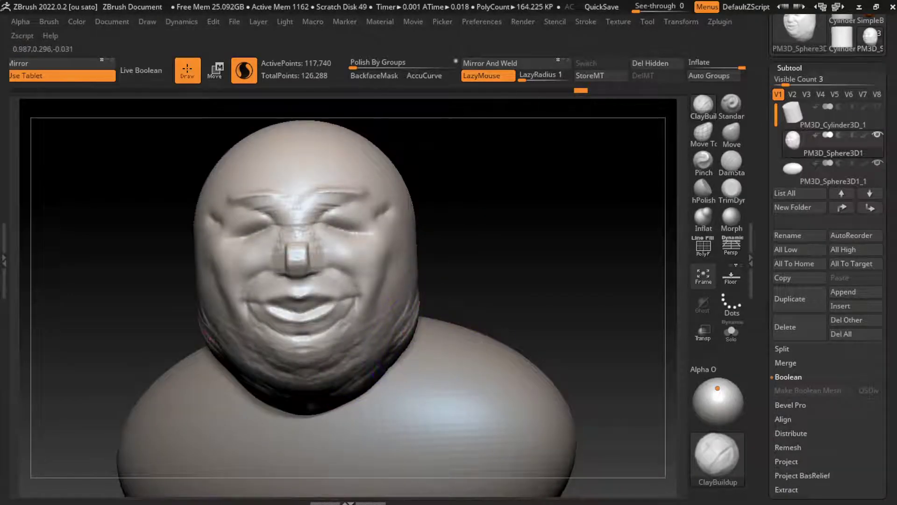
drag(376, 372, 395, 356)
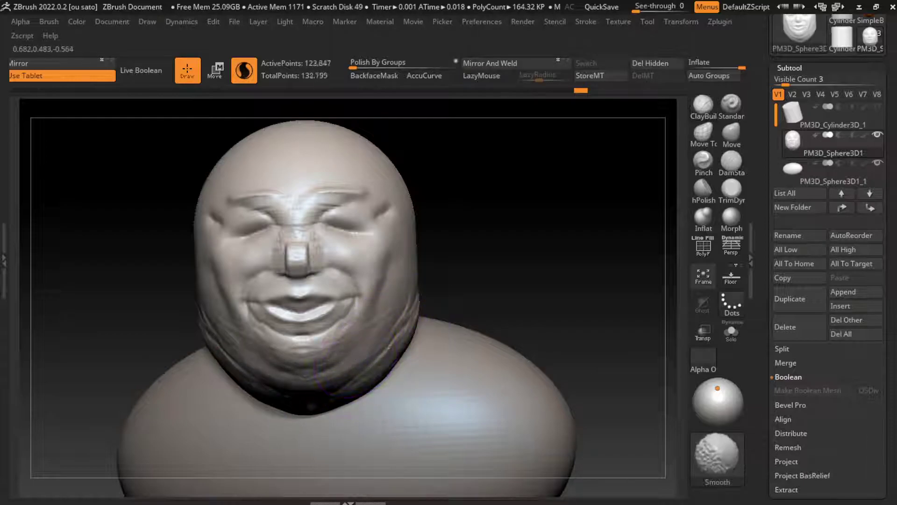
shift+drag(355, 369, 418, 293)
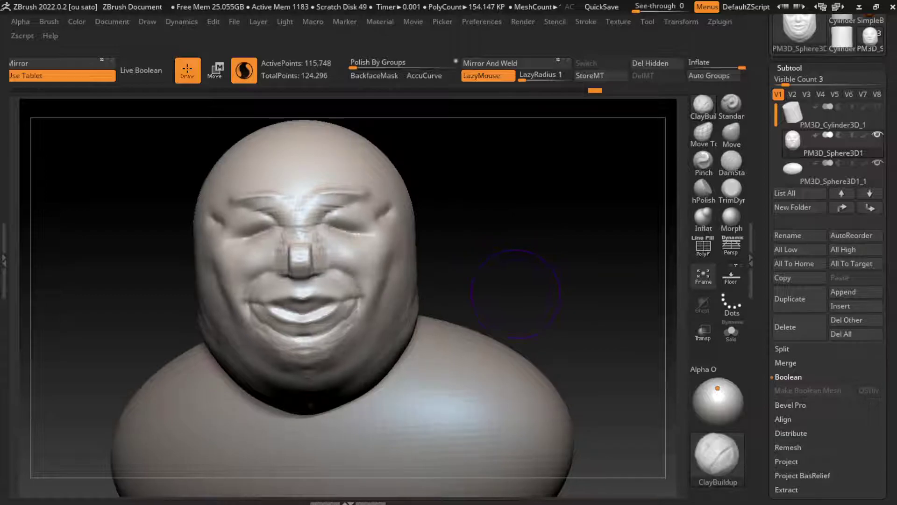
click(112, 21)
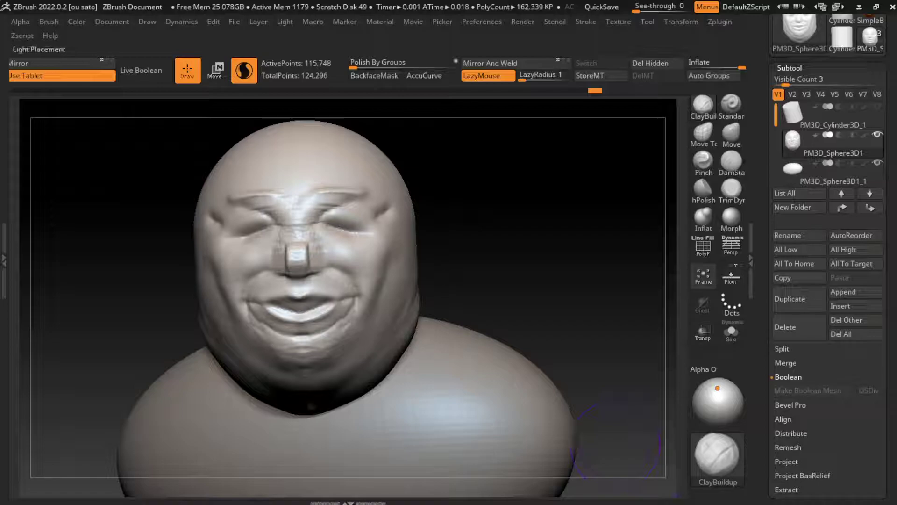
Insert mirrored ears on the head with the IMM BParts Ear brush.
click(717, 455)
key(i)
click(213, 206)
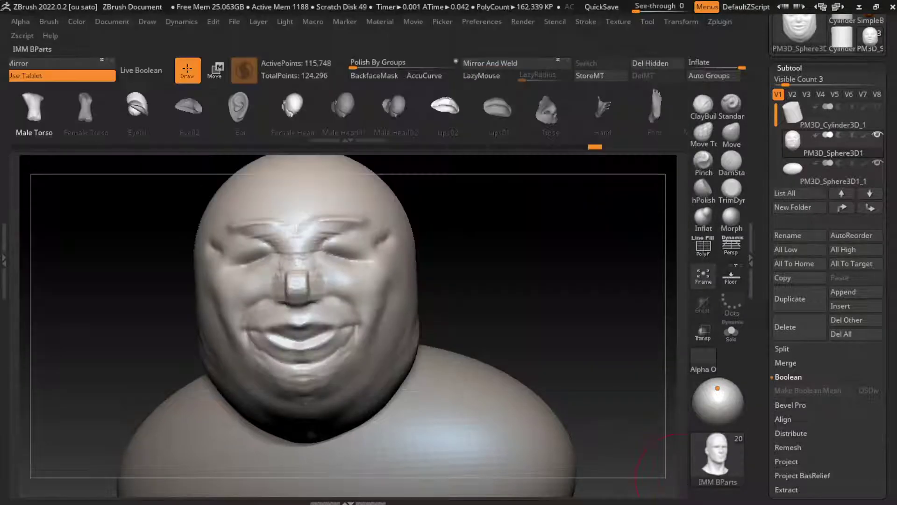
click(238, 108)
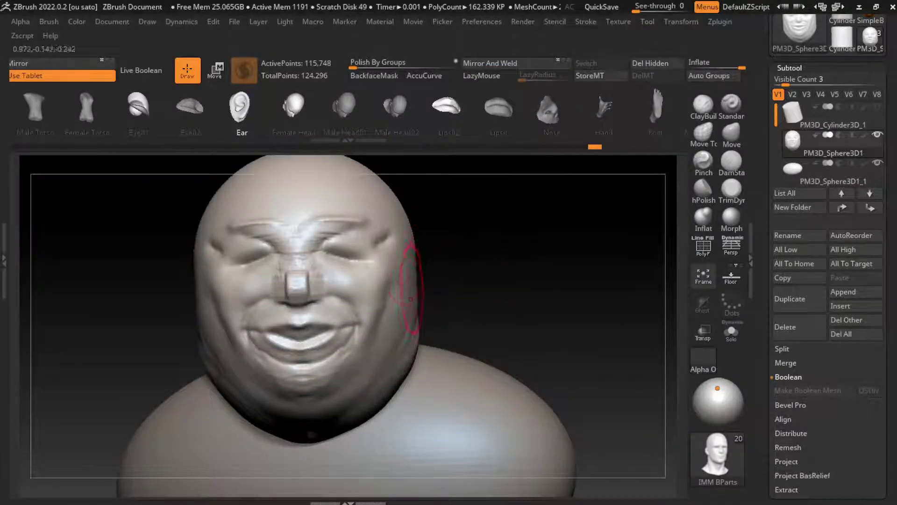
mouse_move(420, 265)
mouse_down()
mouse_move(425, 285)
mouse_move(408, 323)
mouse_up()
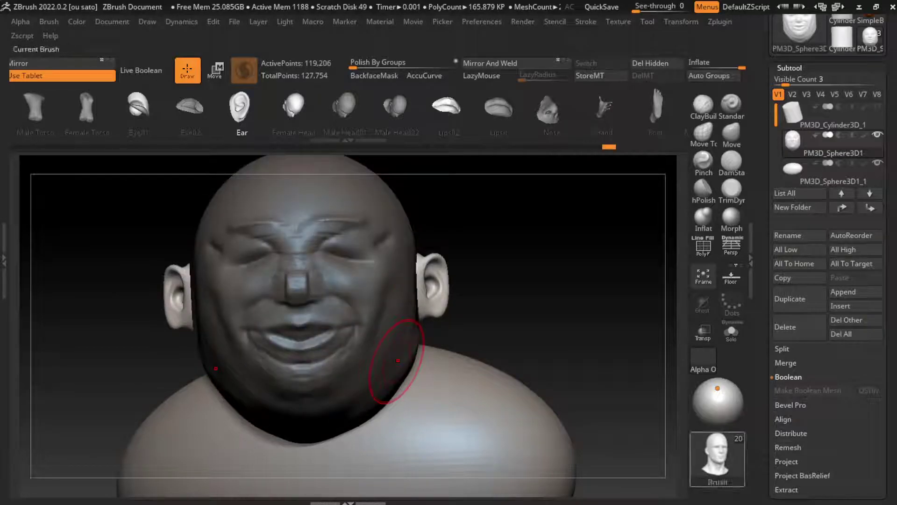
Split the ears into their own subtool, push them back, and reselect the head.
click(782, 349)
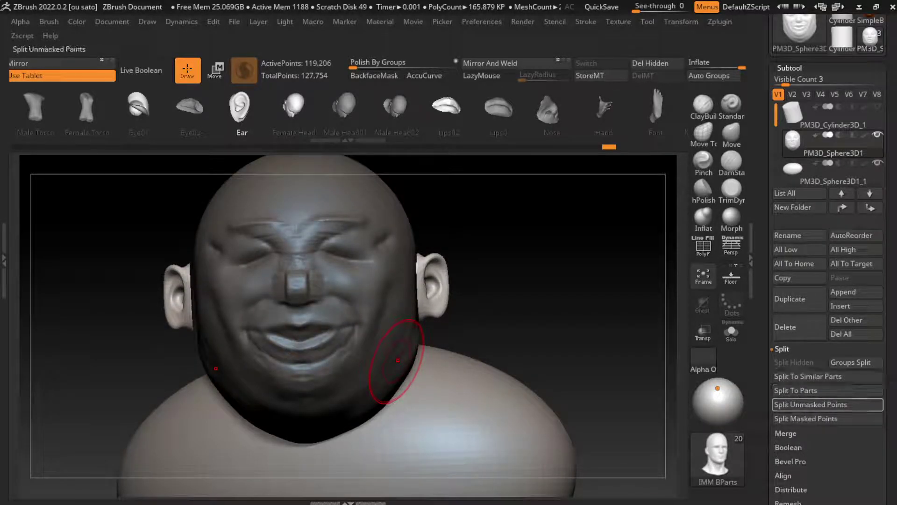
click(811, 404)
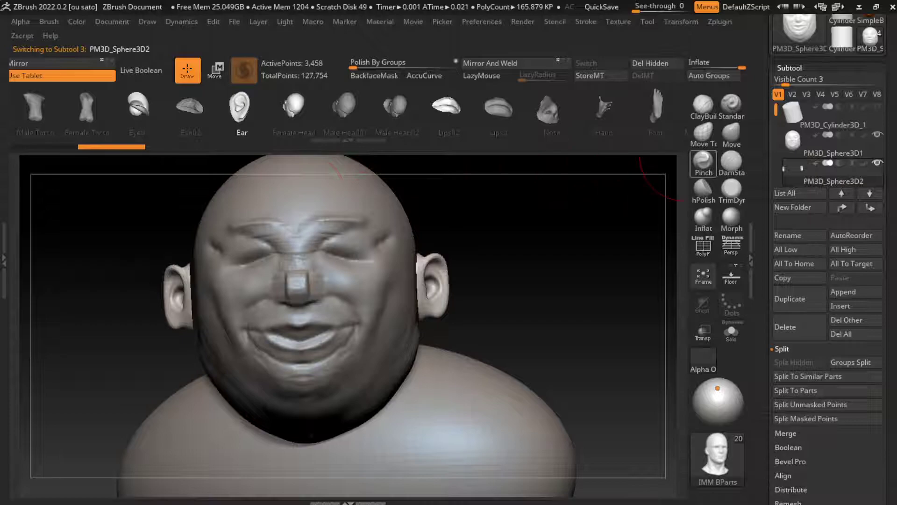
key(w)
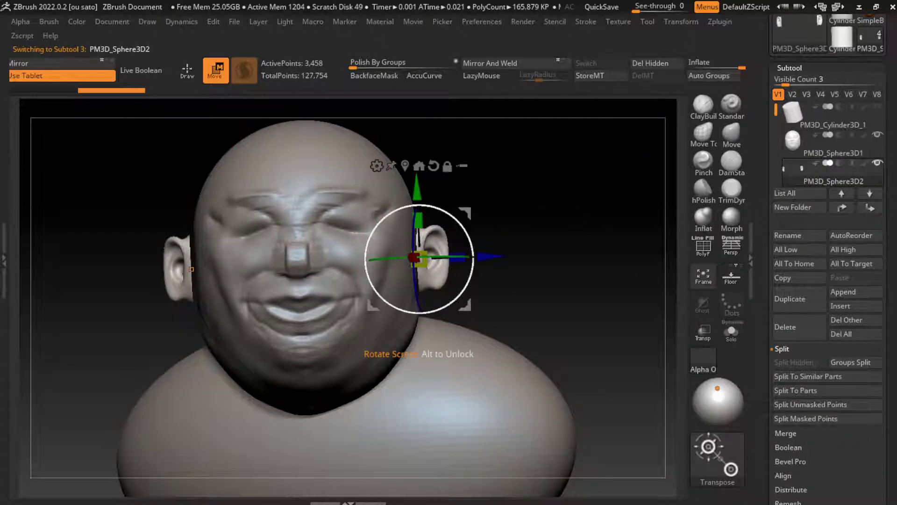
mouse_move(414, 257)
mouse_down()
mouse_move(427, 256)
mouse_move(409, 256)
mouse_up()
alt+click(209, 268)
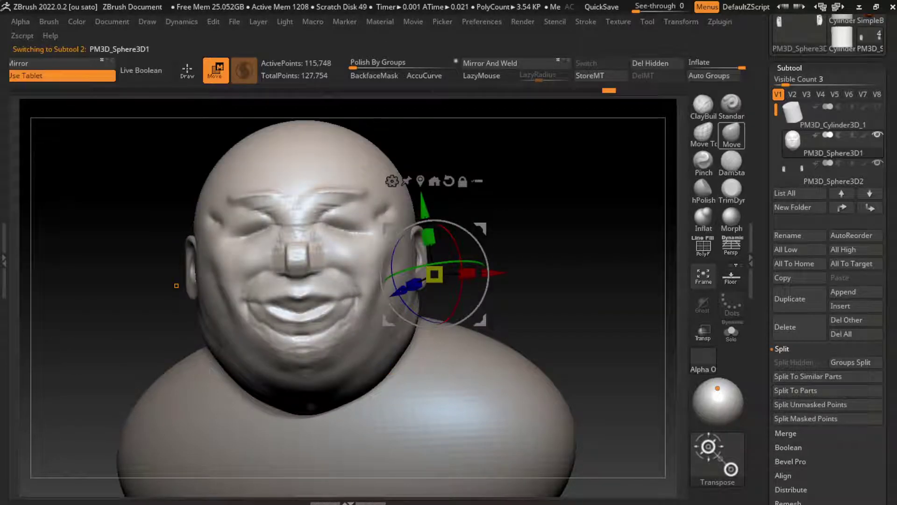
key(q)
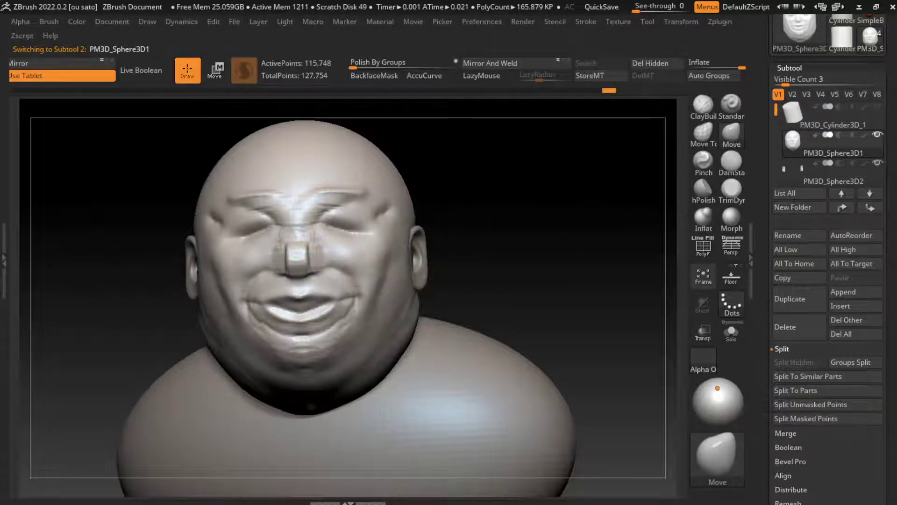
Carve DamStandard creases along the eye and across the nose, brush size about 73.
key(s)
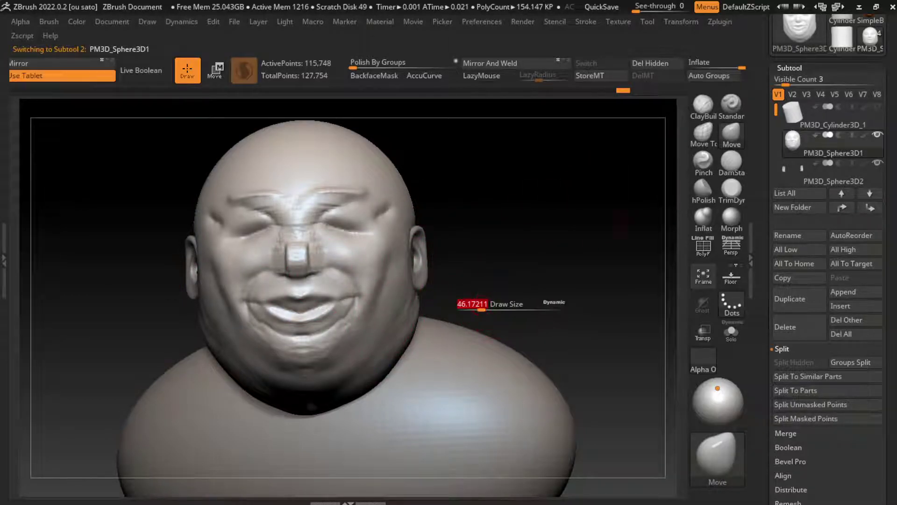
key(b)
key(d)
key(s)
mouse_move(347, 209)
mouse_down()
mouse_move(299, 227)
mouse_move(326, 224)
mouse_up()
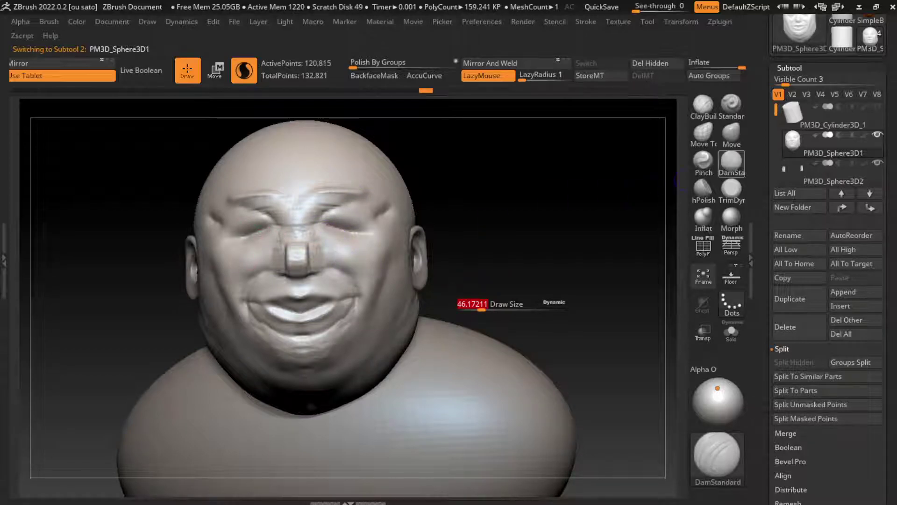
key(s)
drag(485, 312, 493, 312)
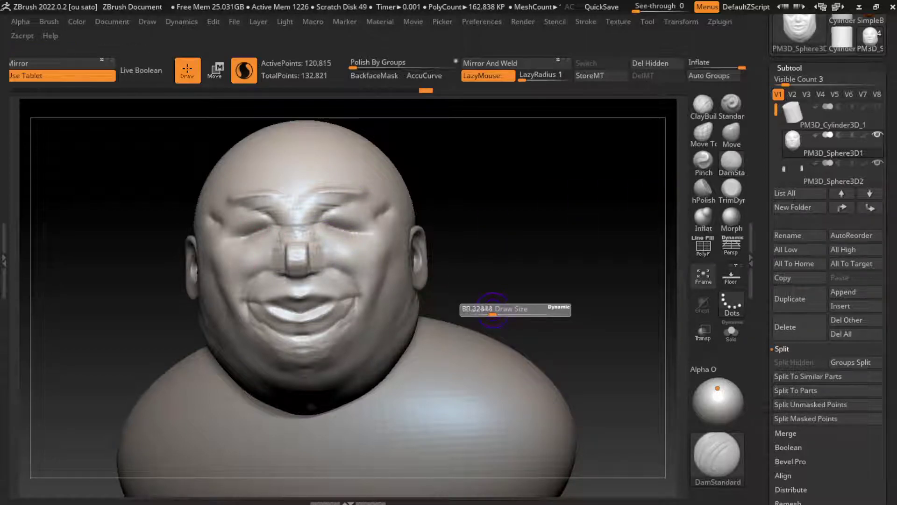
mouse_move(307, 260)
mouse_down()
mouse_move(314, 280)
mouse_move(357, 236)
mouse_up()
Try reshaping the nose with ClayBuildup, then undo back to its earlier rounder shape.
click(704, 104)
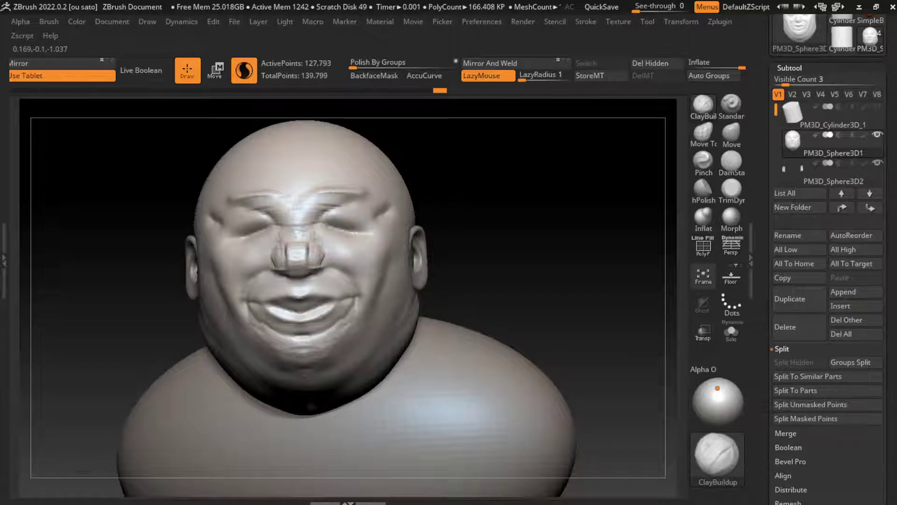
drag(325, 262, 328, 285)
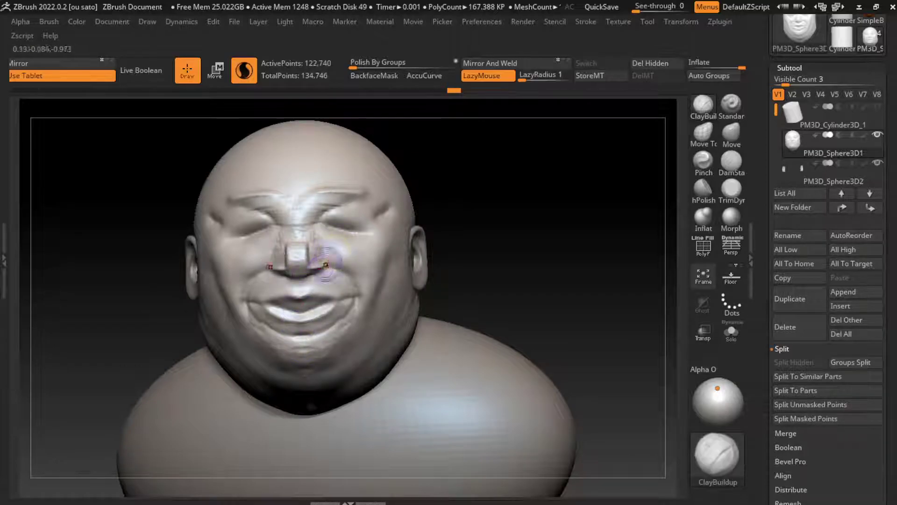
key(ctrl)
key(ctrl+z)
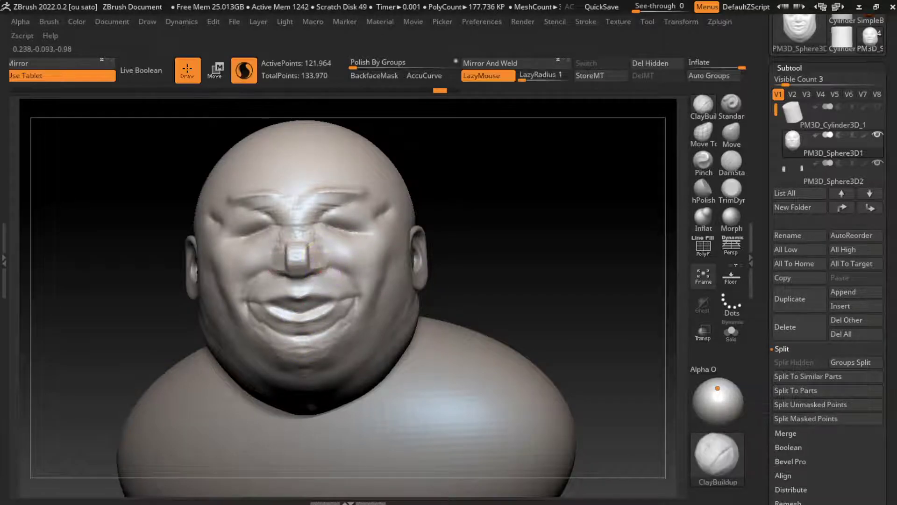
key(ctrl+z)
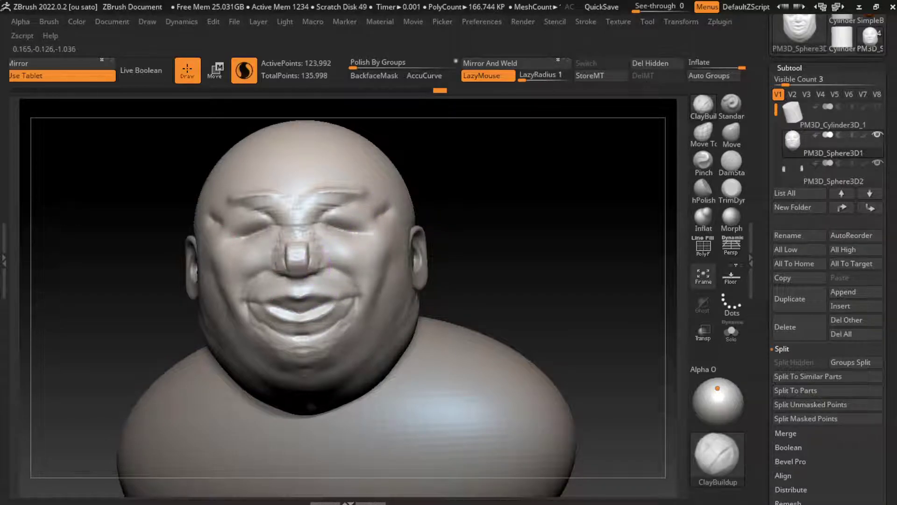
key(ctrl+z)
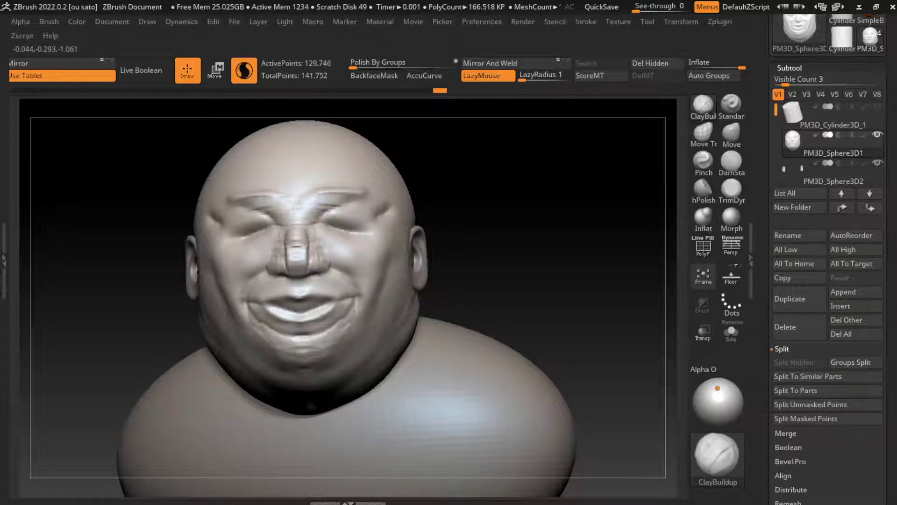
key(ctrl+z)
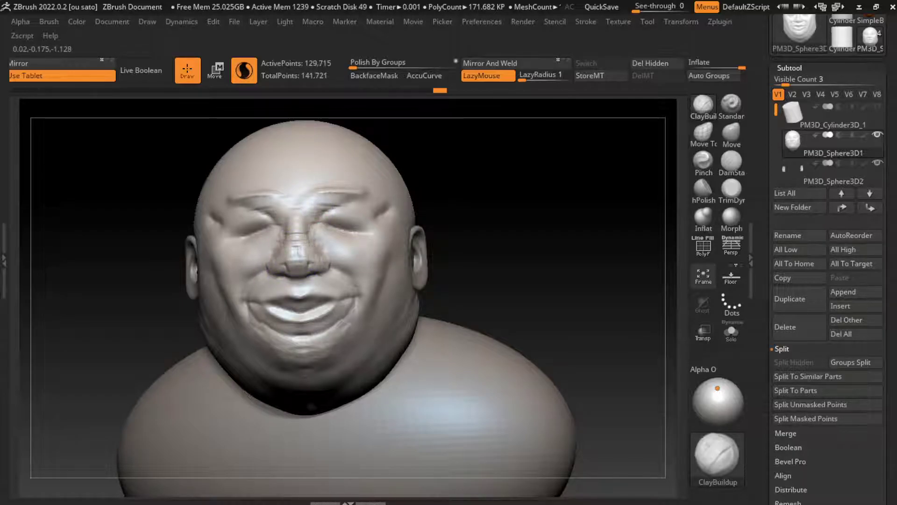
key(ctrl+z)
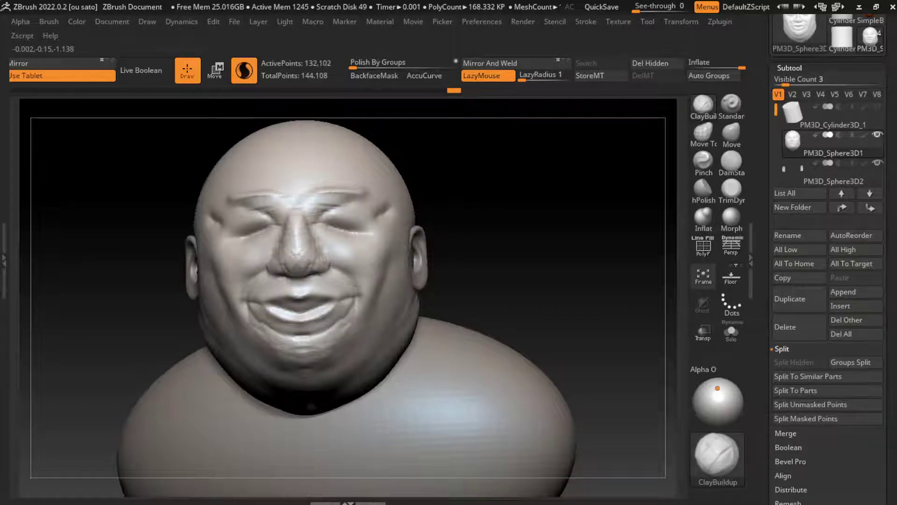
key(ctrl+z)
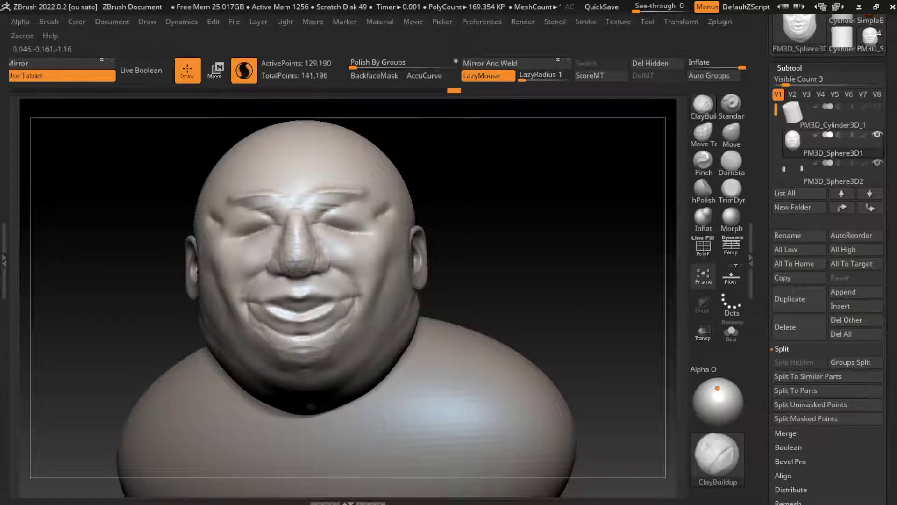
key(ctrl+z)
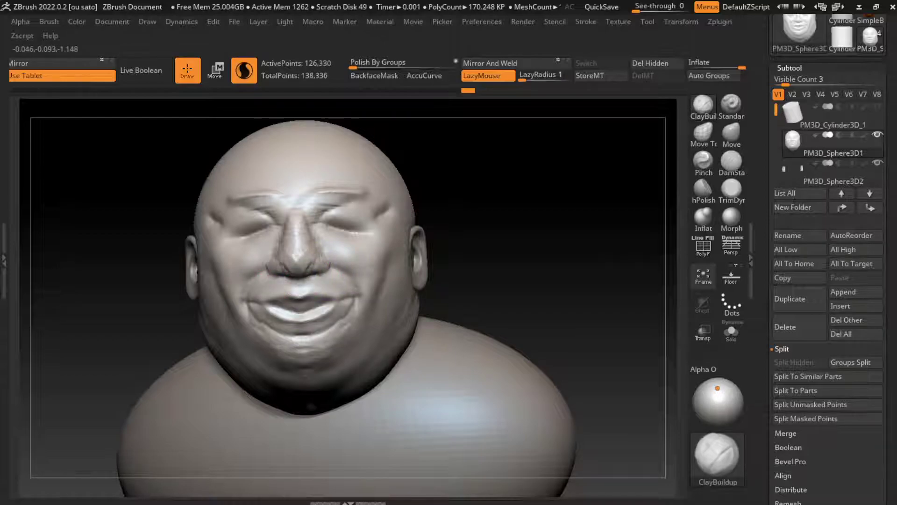
key(ctrl+z)
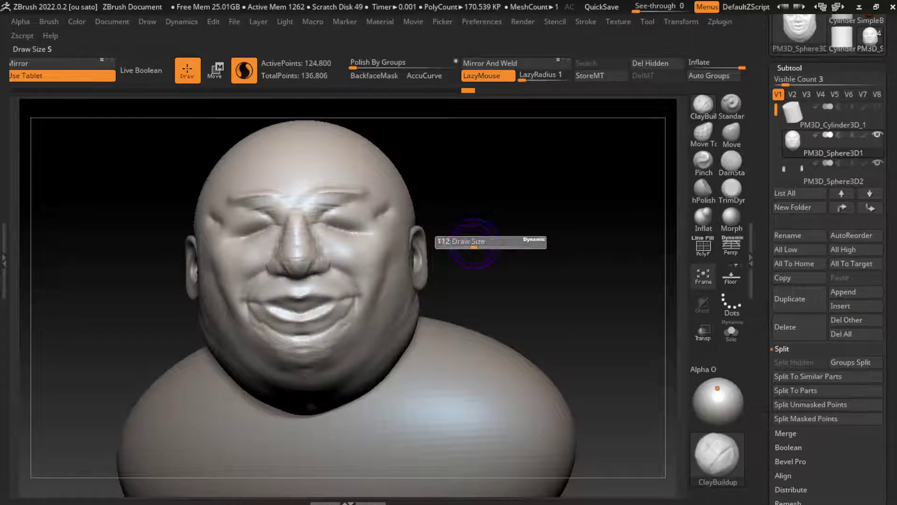
Enlarge the brush and carve a DamStandard crease along the right eye.
key(s)
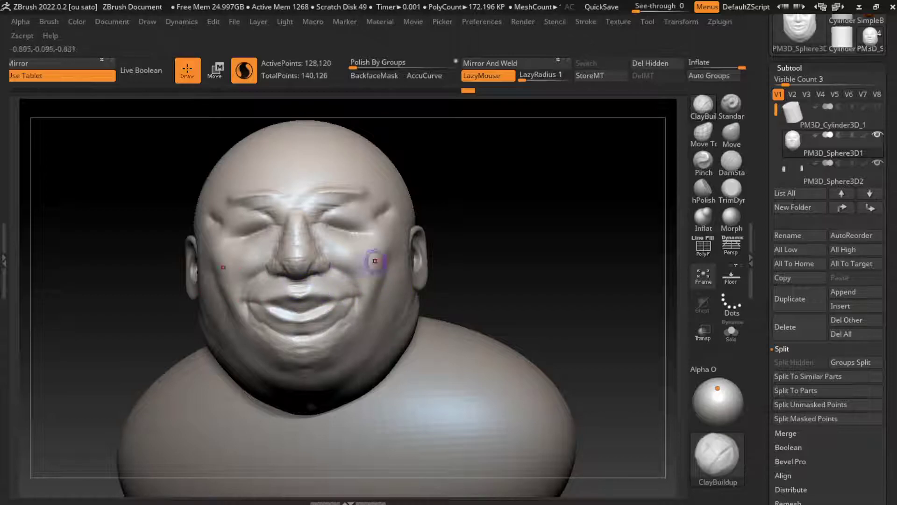
key(s)
drag(486, 241, 505, 232)
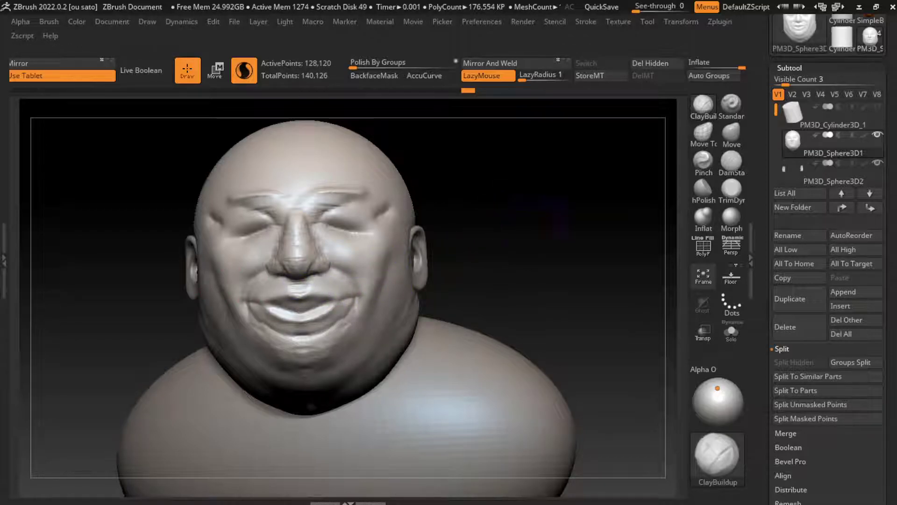
click(732, 161)
mouse_move(321, 217)
mouse_down()
mouse_move(332, 233)
mouse_move(359, 210)
mouse_up()
Check the left profile, then carve another crease beside the right eye.
key(ctrl)
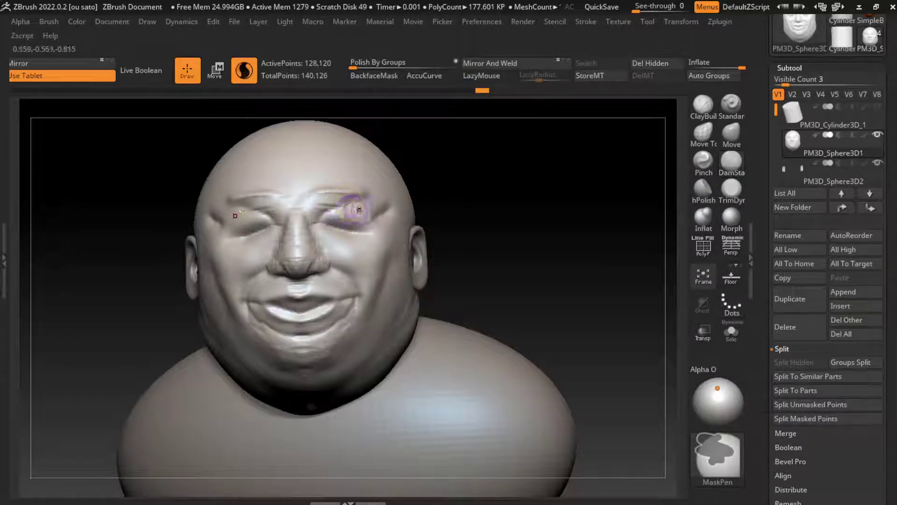
key(b)
key(m)
key(v)
drag(359, 210, 303, 223)
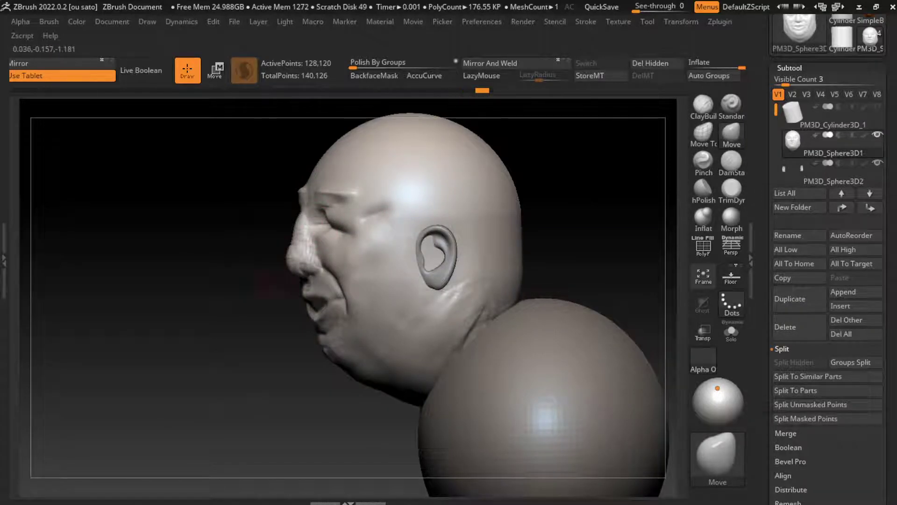
drag(584, 224, 669, 164)
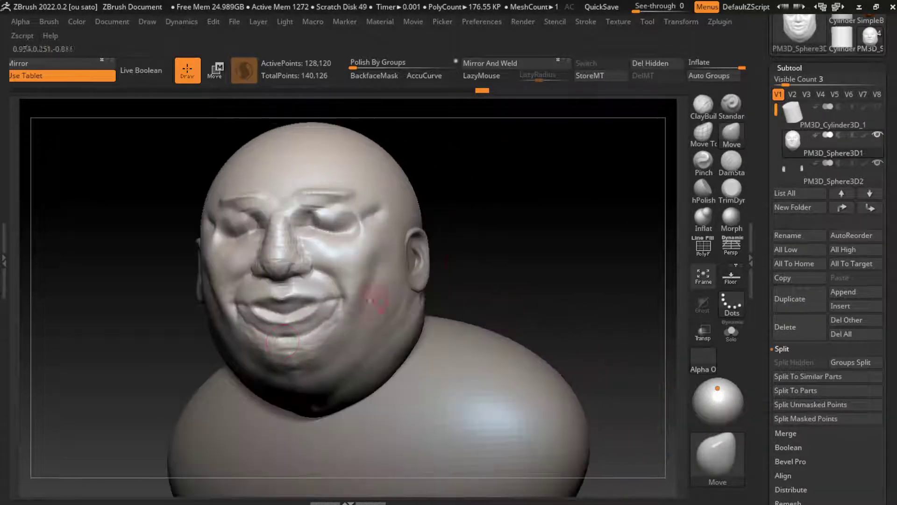
click(731, 162)
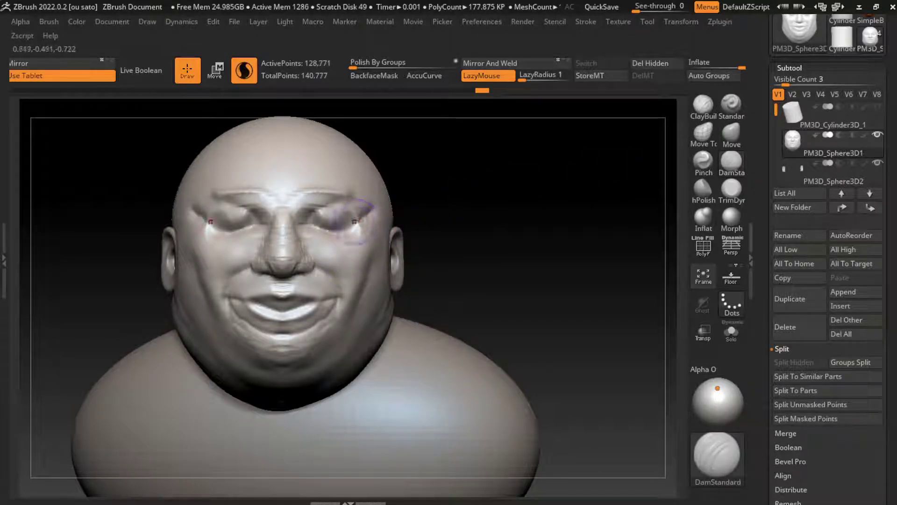
drag(361, 199, 388, 229)
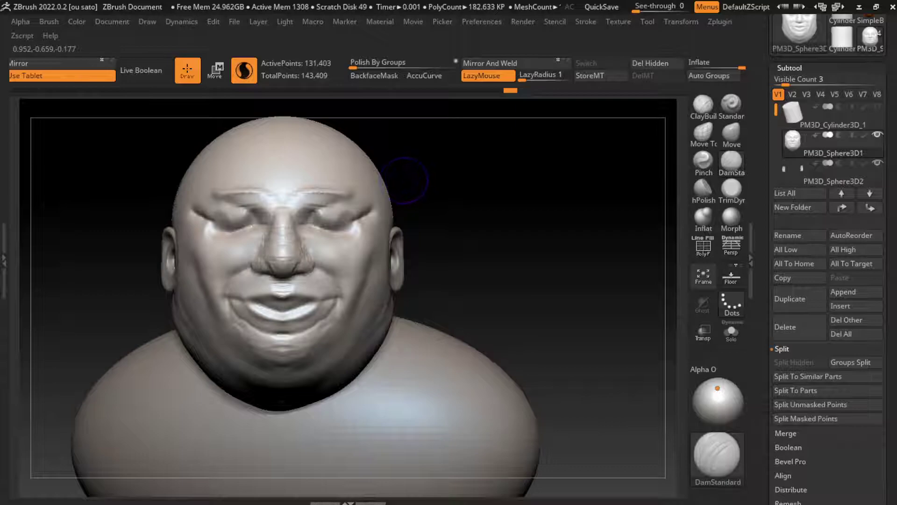
Build up the right eyelid and brow with ClayBuildup from front and three-quarter views.
key(b)
key(c)
key(b)
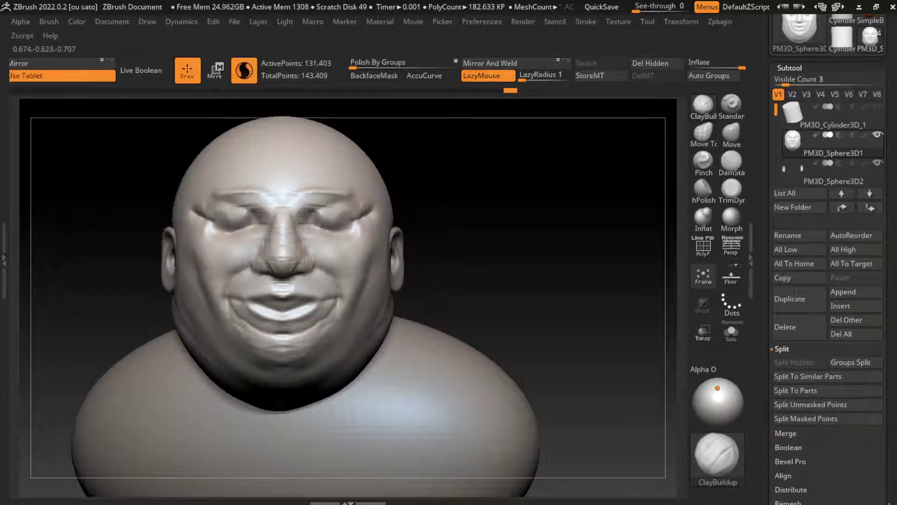
drag(366, 211, 349, 180)
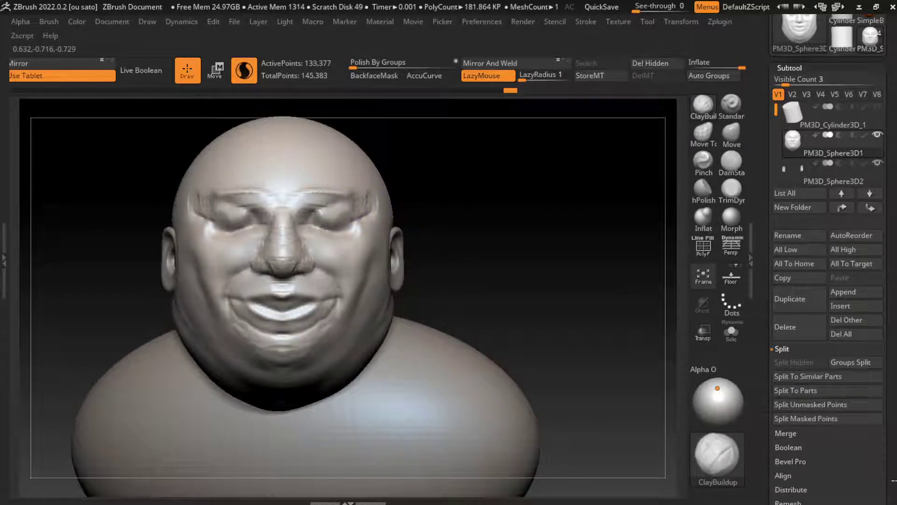
drag(486, 192, 402, 195)
drag(584, 210, 491, 225)
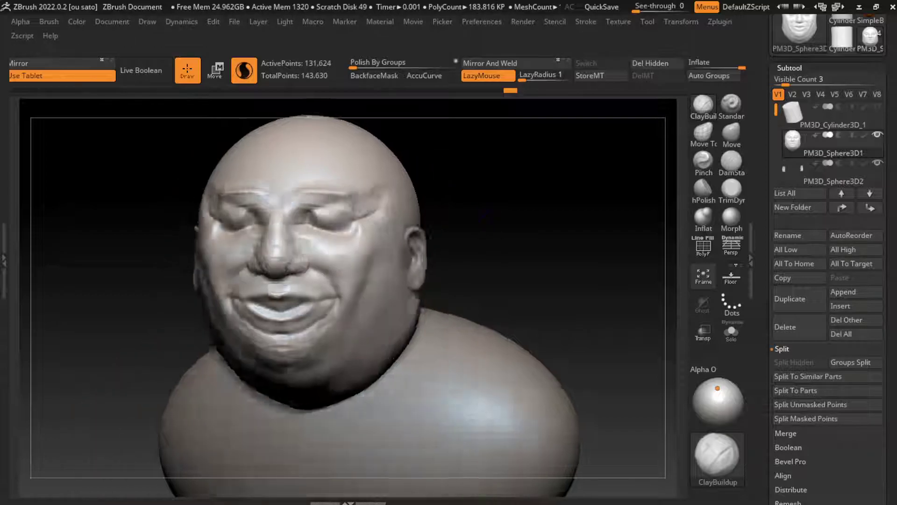
mouse_move(337, 168)
mouse_down()
mouse_move(356, 192)
mouse_move(376, 178)
mouse_move(391, 184)
mouse_move(400, 170)
mouse_move(370, 185)
mouse_move(387, 192)
mouse_move(381, 200)
mouse_move(361, 206)
mouse_move(380, 176)
mouse_move(420, 158)
mouse_up()
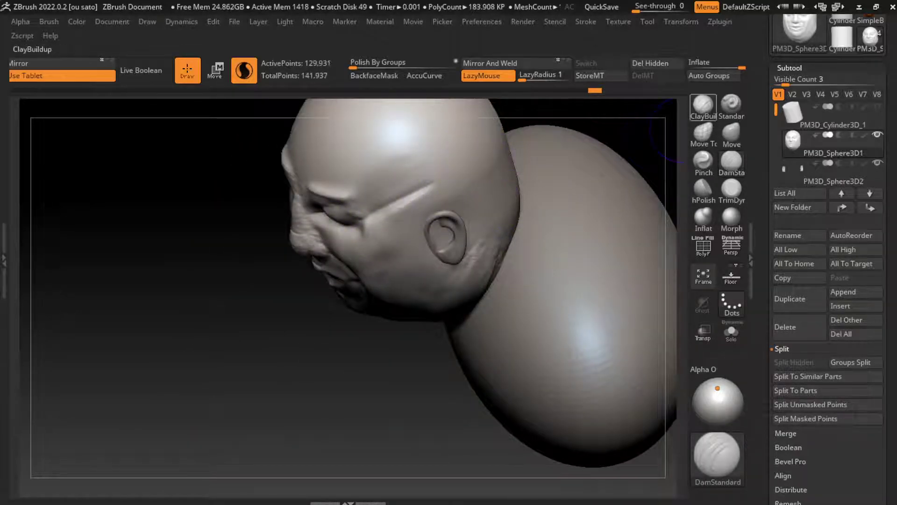
Shrink the brush and pull the right brow into shape with Move.
key(b)
key(c)
key(b)
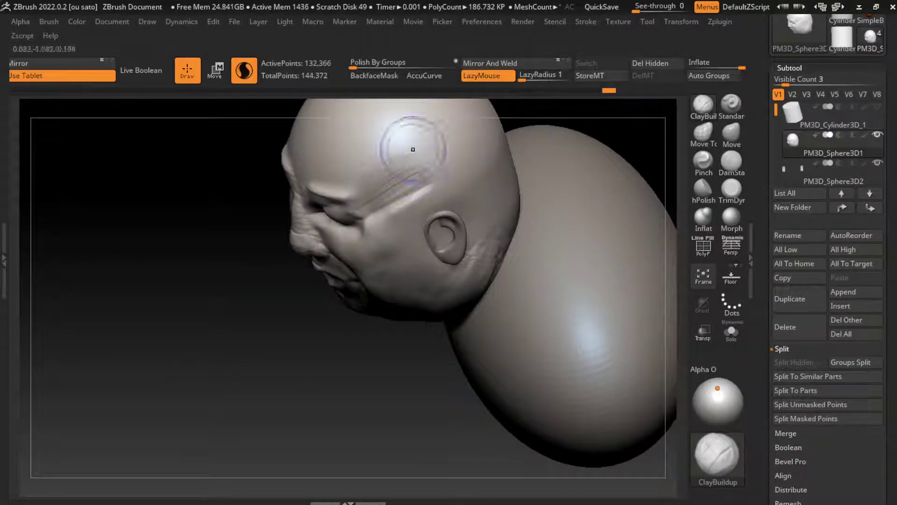
click(112, 22)
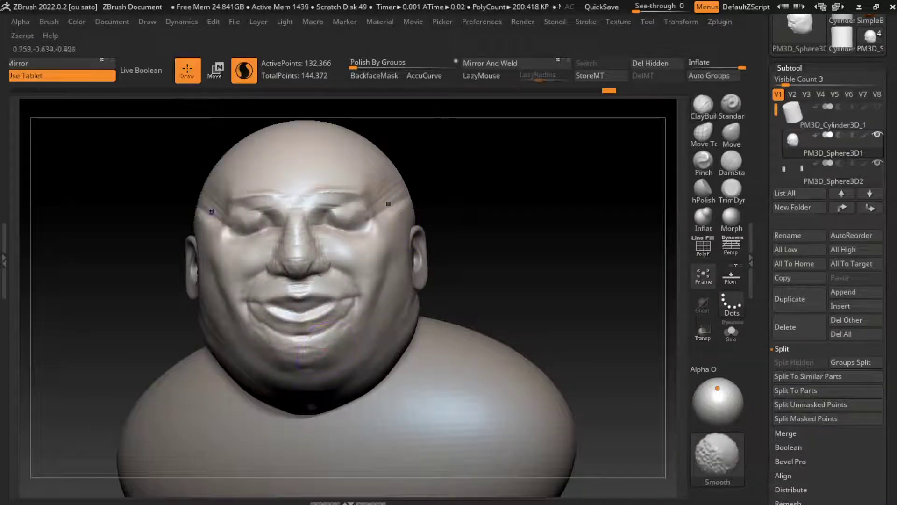
key(s)
click(480, 206)
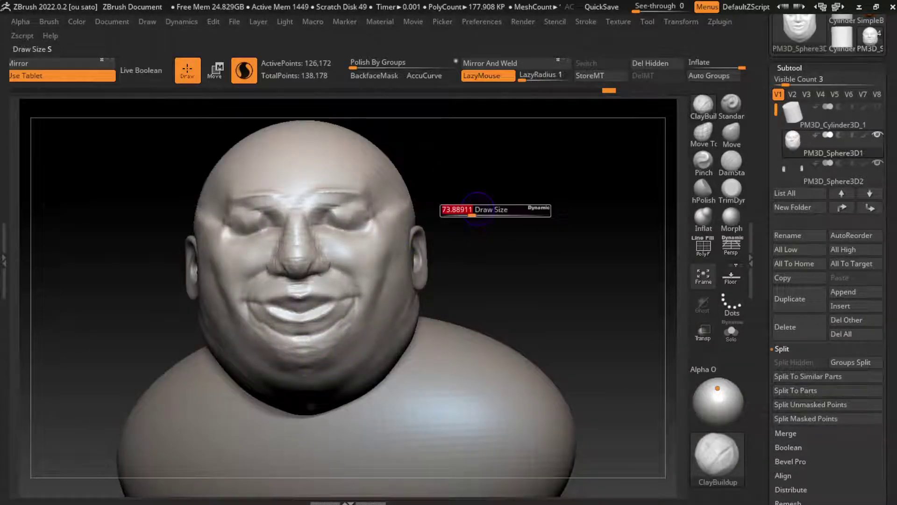
click(732, 133)
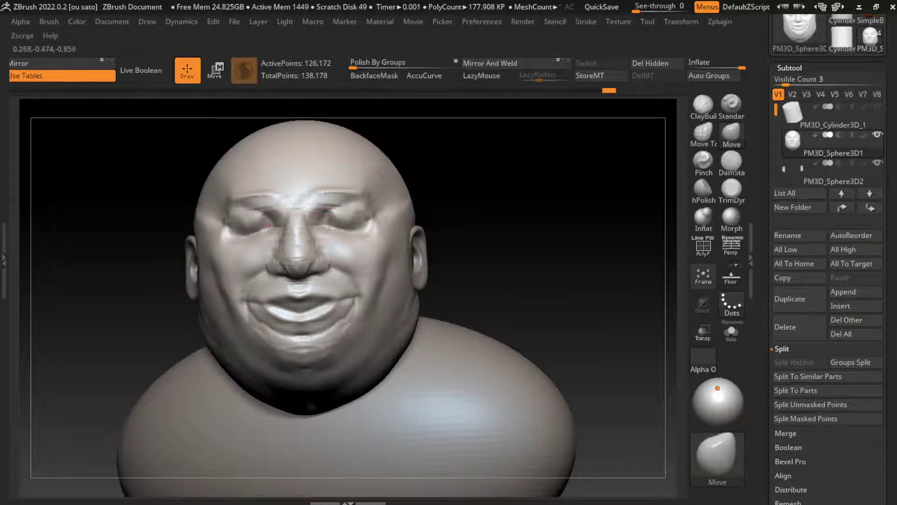
drag(334, 212, 346, 210)
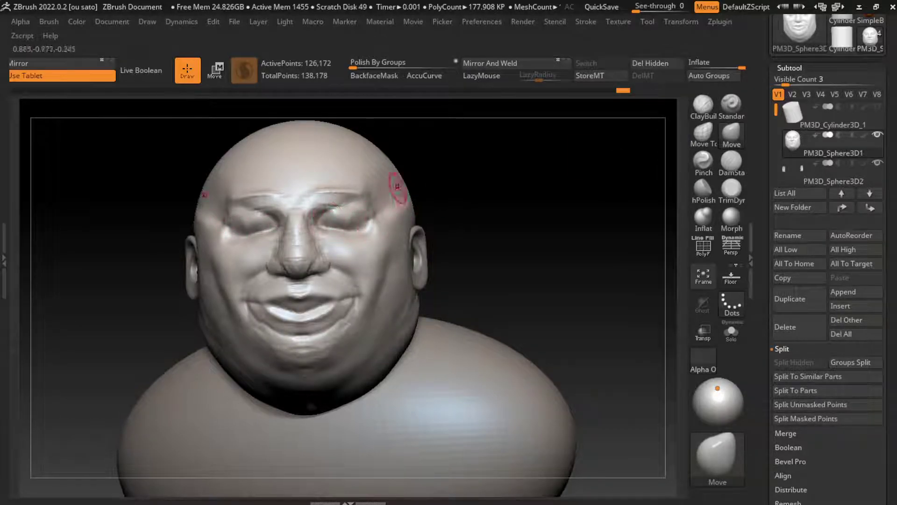
shift+drag(584, 196, 490, 221)
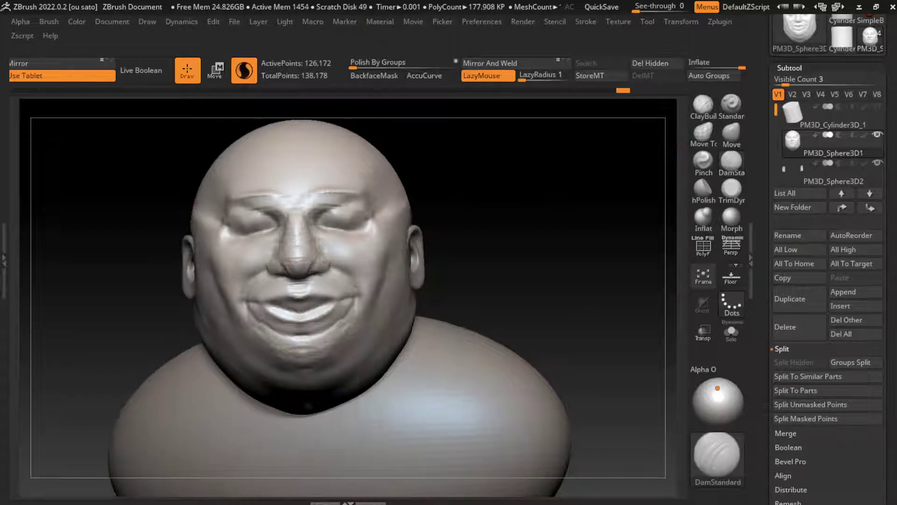
Carve a mirrored crease over the eyes and build up the area beside the nose.
key(l)
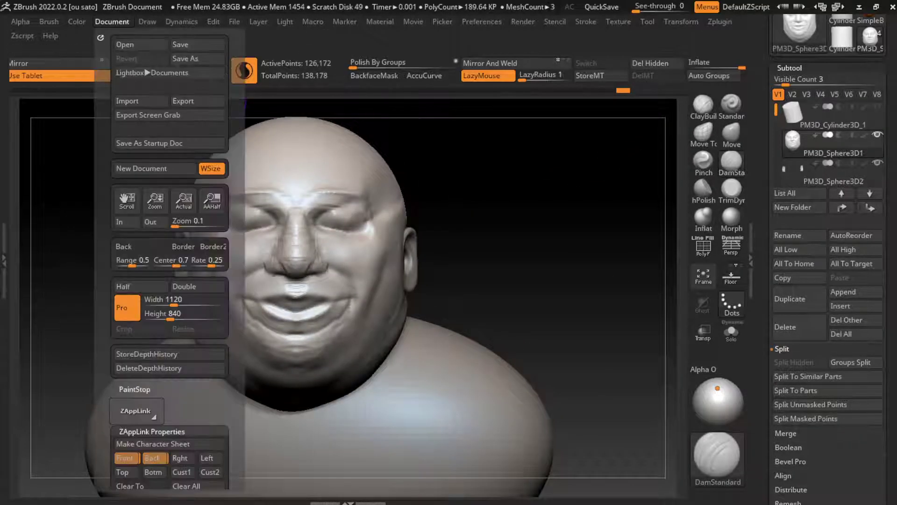
key(s)
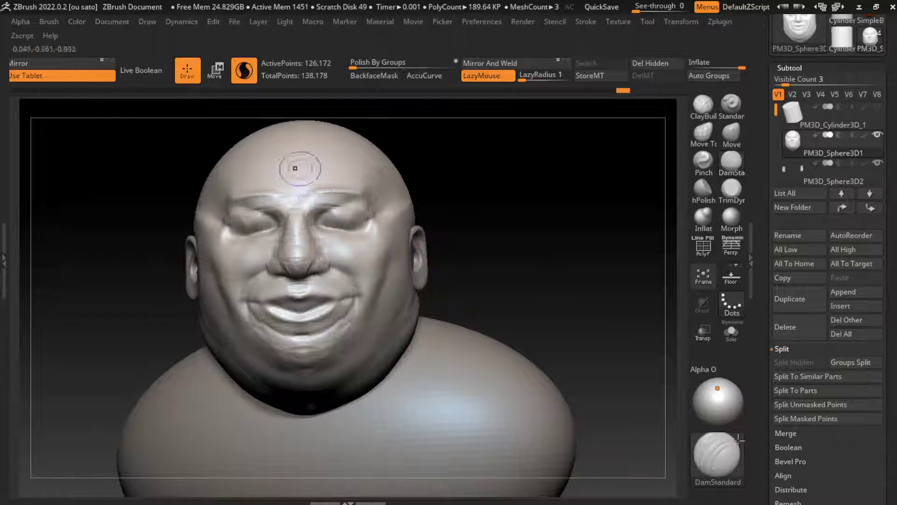
drag(301, 170, 327, 213)
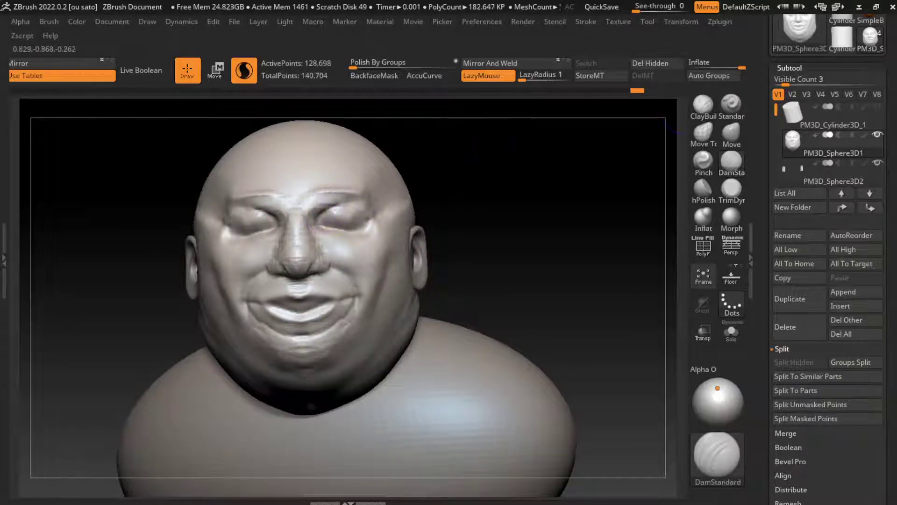
key(b)
key(c)
key(b)
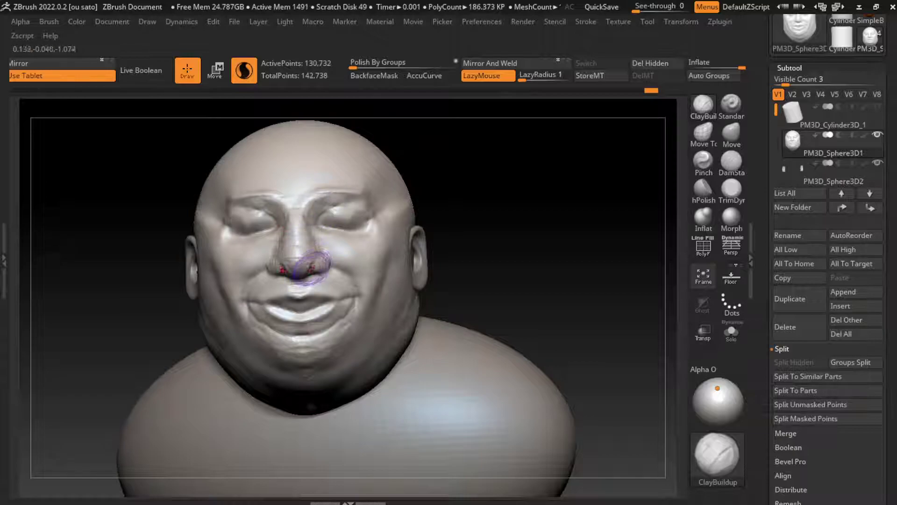
drag(341, 200, 360, 237)
Recarve the eyelid crease and deepen the groove of the right eye with DamStandard.
click(732, 161)
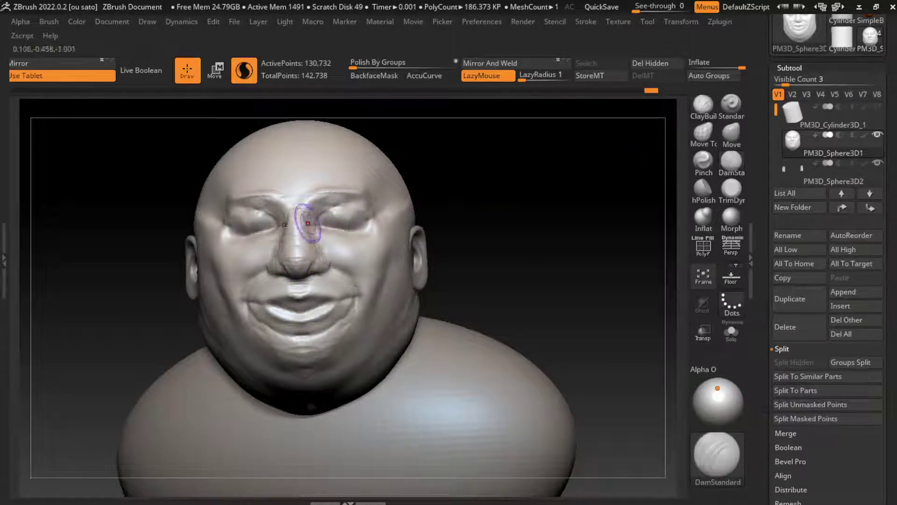
key(ctrl+z)
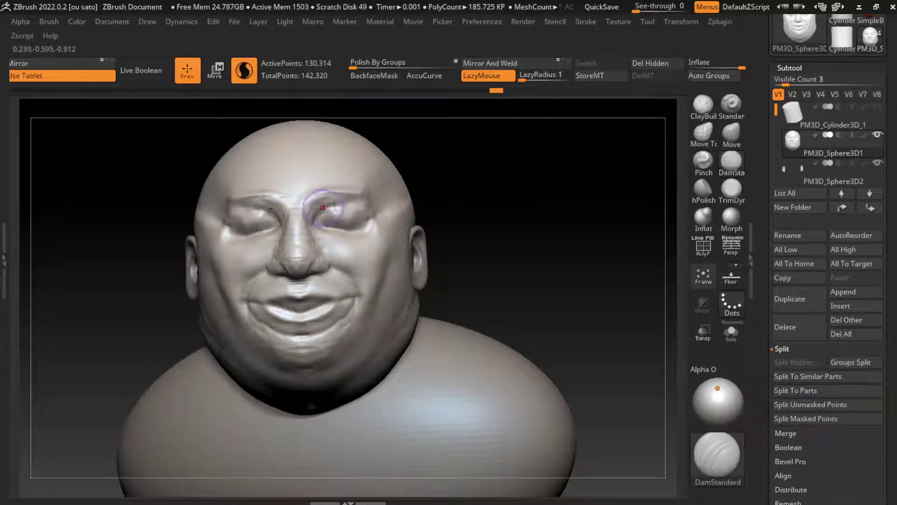
mouse_move(329, 208)
mouse_down()
mouse_move(357, 206)
mouse_move(358, 197)
mouse_move(318, 196)
mouse_up()
click(703, 104)
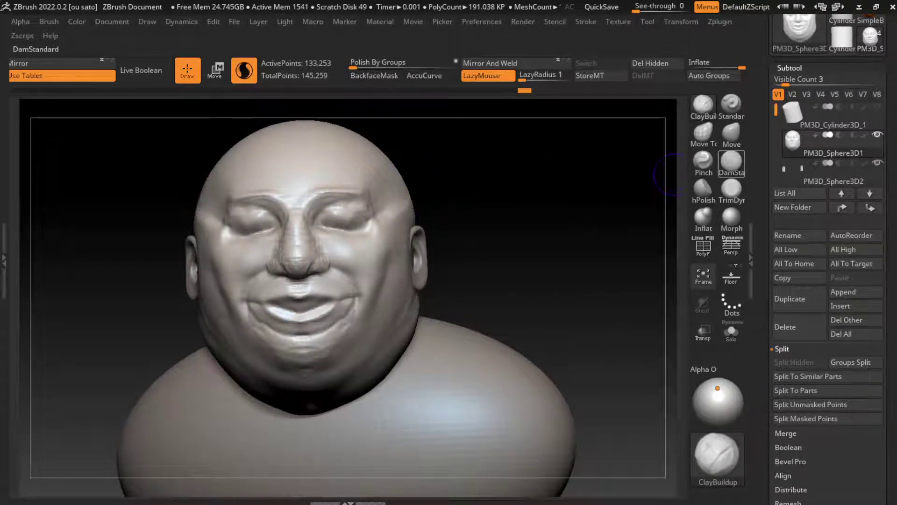
click(732, 162)
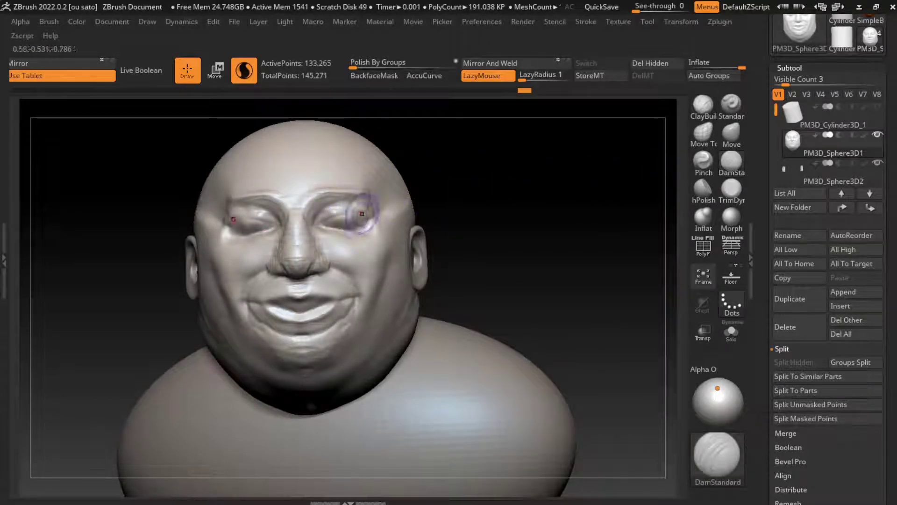
shift+drag(322, 213, 328, 221)
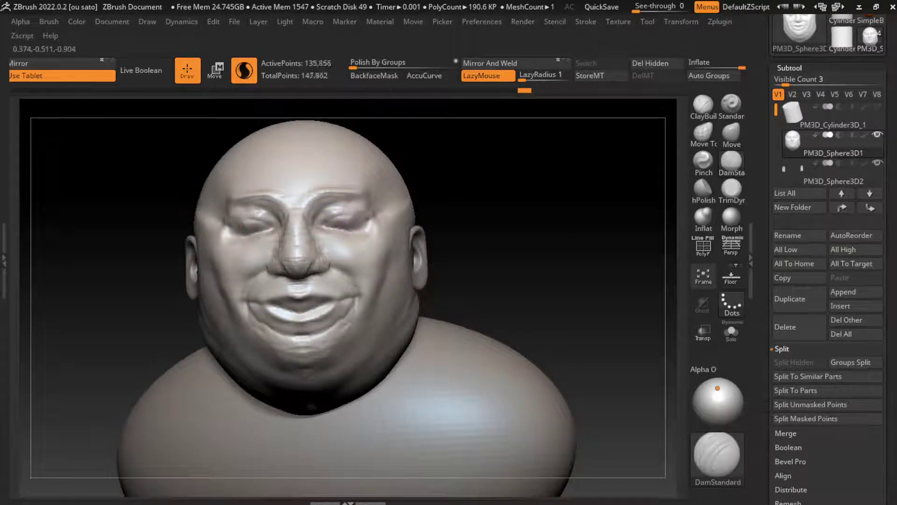
drag(339, 219, 365, 218)
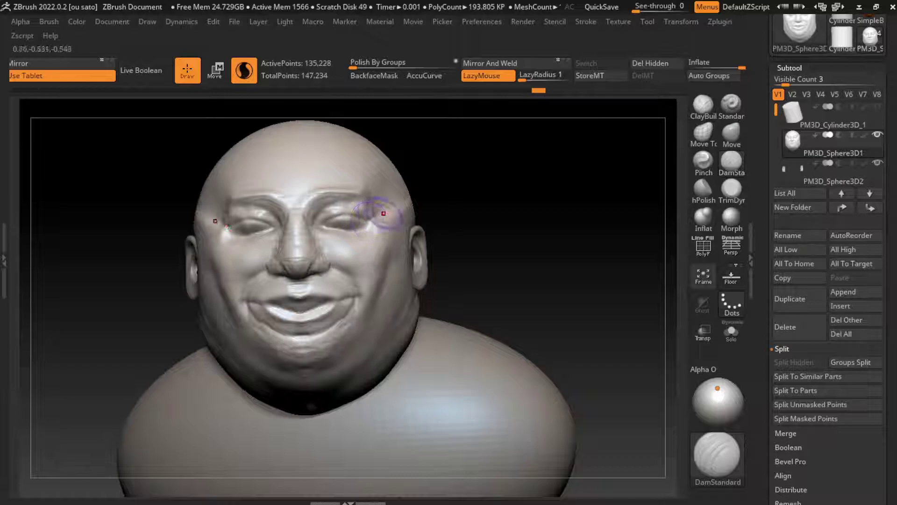
Refine the lid, brow and skin around the right eye, then zoom in on the face.
drag(383, 214, 341, 209)
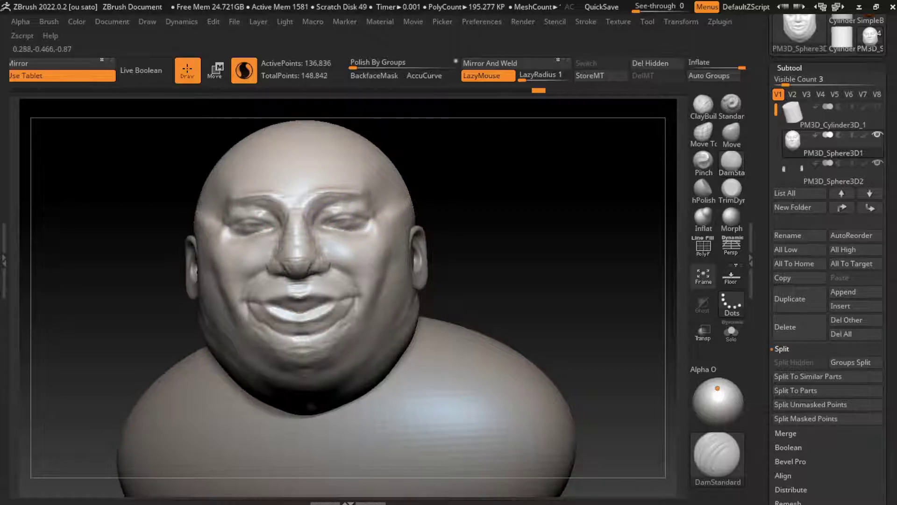
drag(341, 209, 359, 215)
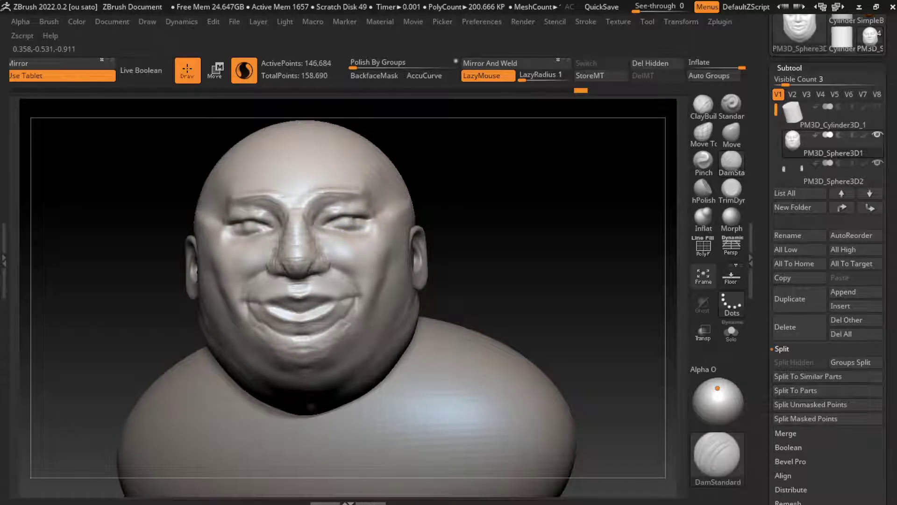
drag(384, 212, 420, 191)
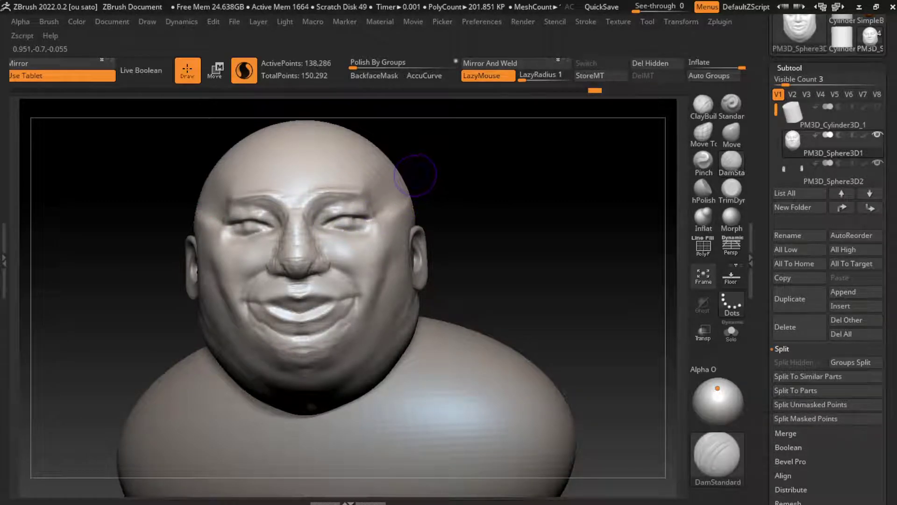
mouse_move(369, 227)
mouse_down()
mouse_move(426, 200)
mouse_move(383, 236)
mouse_move(420, 234)
mouse_up()
ctrl+right_drag(451, 201, 328, 229)
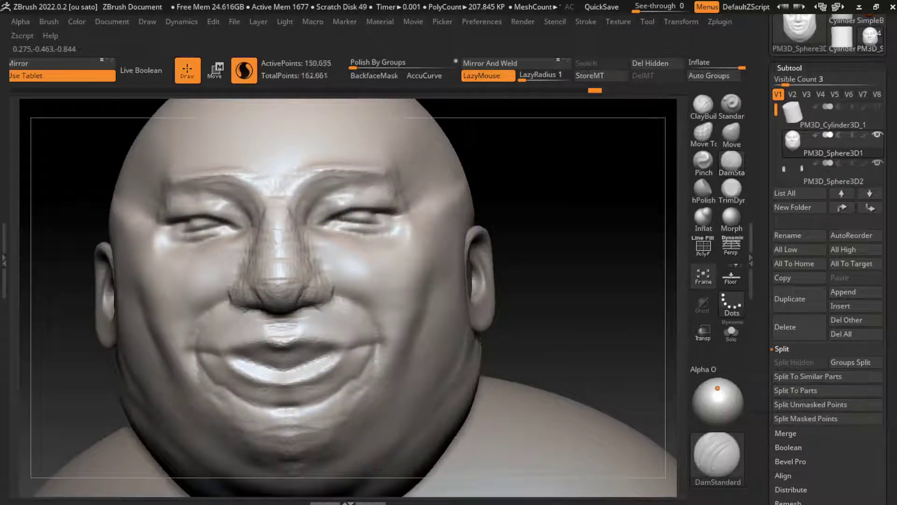
Recarve the right eye crease, refine the nose, and sculpt the outer eye corners with Standard.
key(ctrl+z)
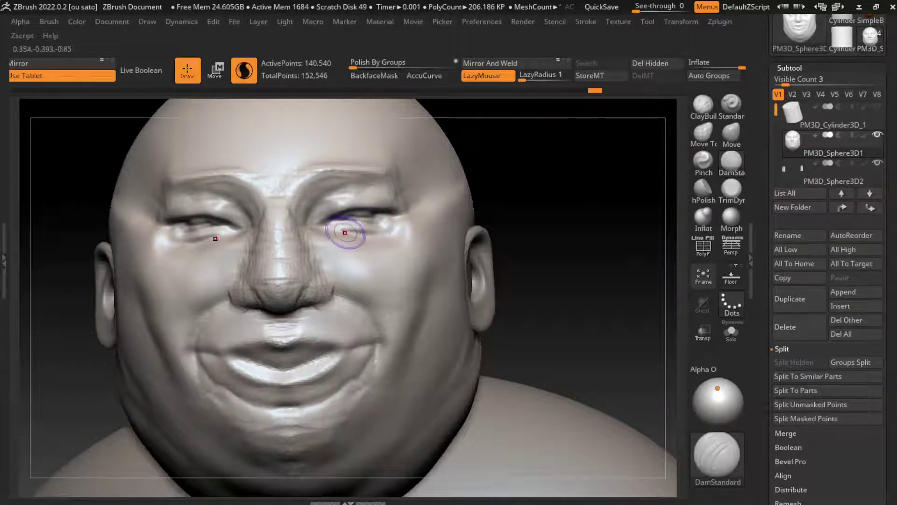
drag(344, 229, 374, 234)
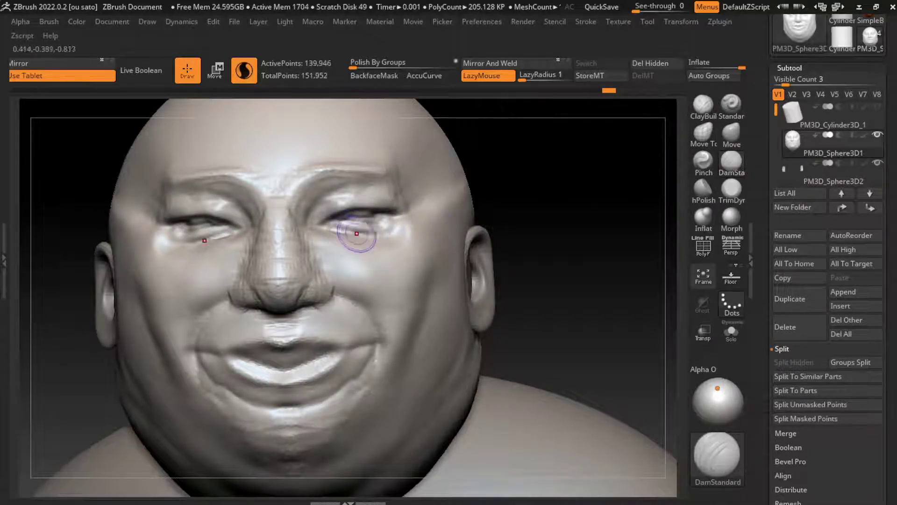
drag(282, 254, 277, 270)
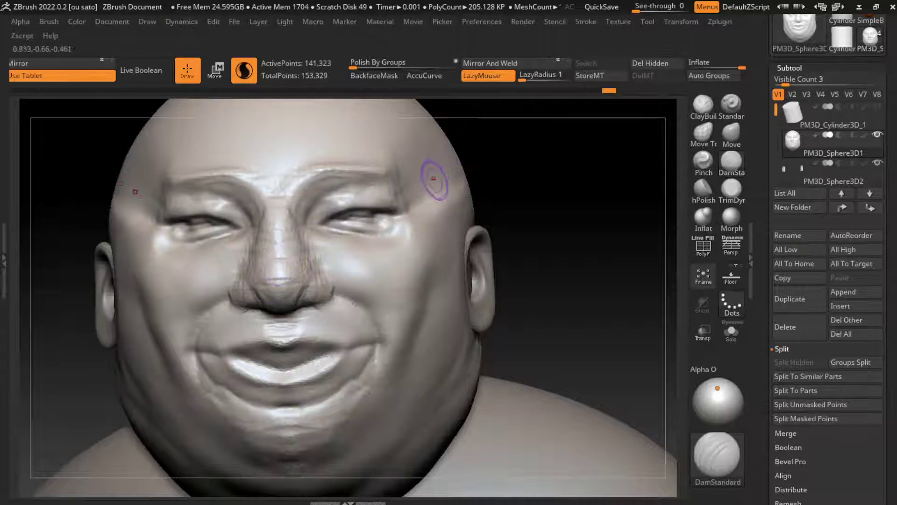
click(732, 104)
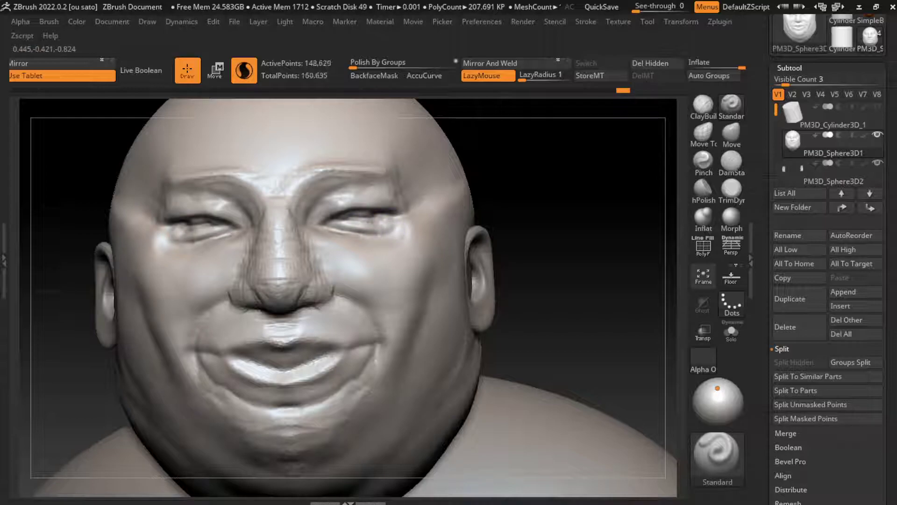
drag(387, 232, 395, 227)
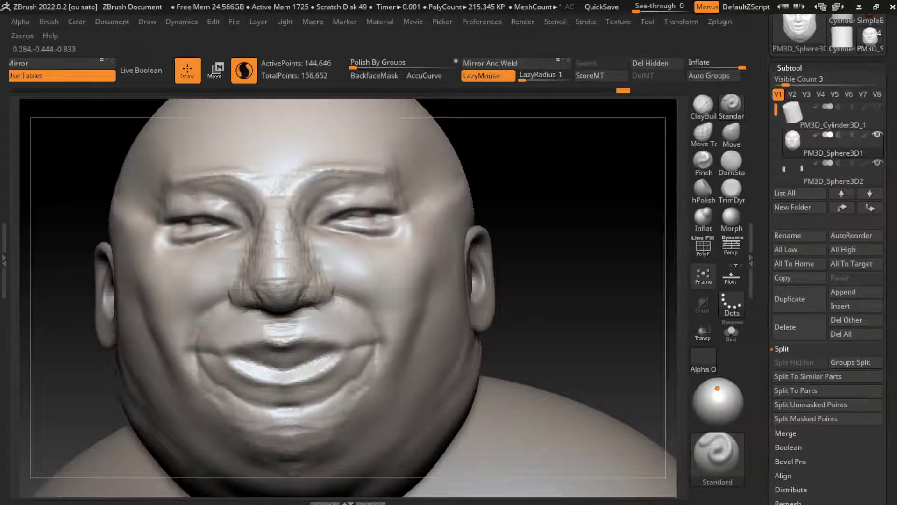
right_drag(395, 227, 370, 224)
mouse_move(374, 239)
mouse_down()
mouse_move(397, 219)
mouse_move(410, 228)
mouse_up()
Build up the right eye-corner crease with ClayBuildup, extending it toward the temple.
click(732, 132)
click(703, 105)
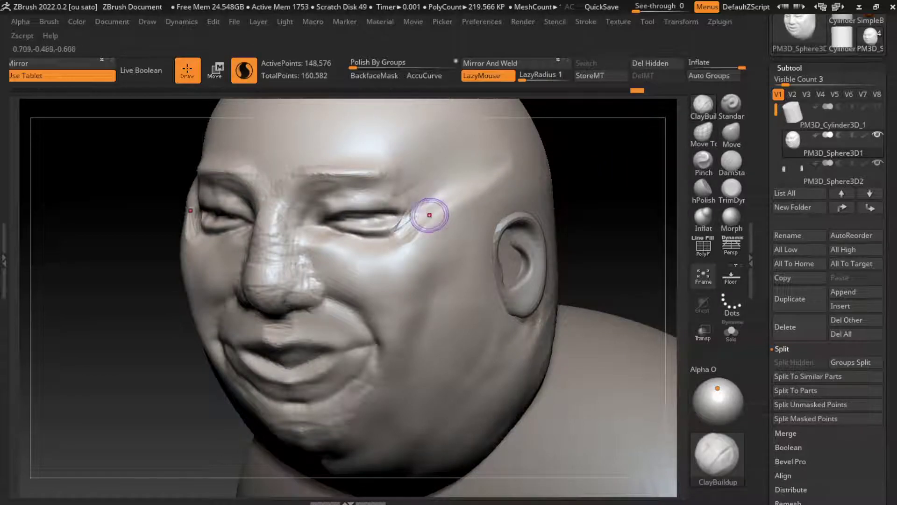
drag(432, 218, 404, 246)
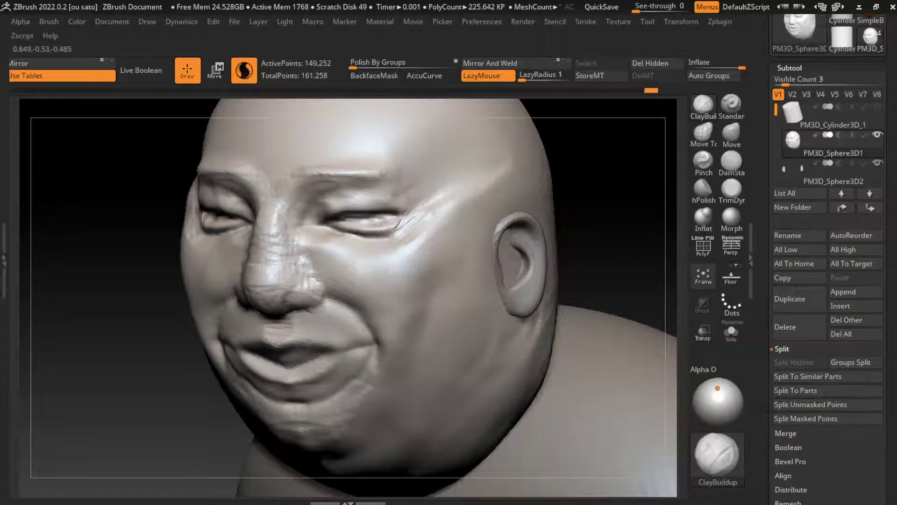
drag(431, 211, 407, 236)
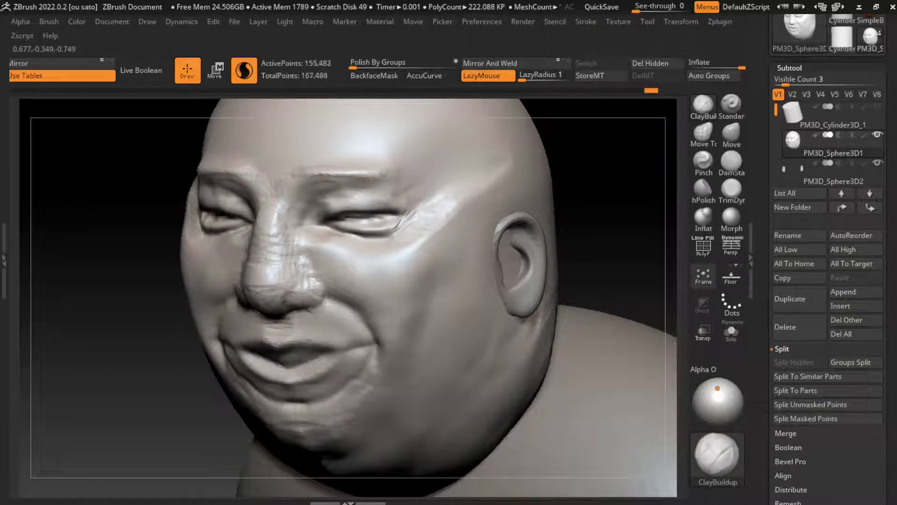
drag(435, 213, 401, 240)
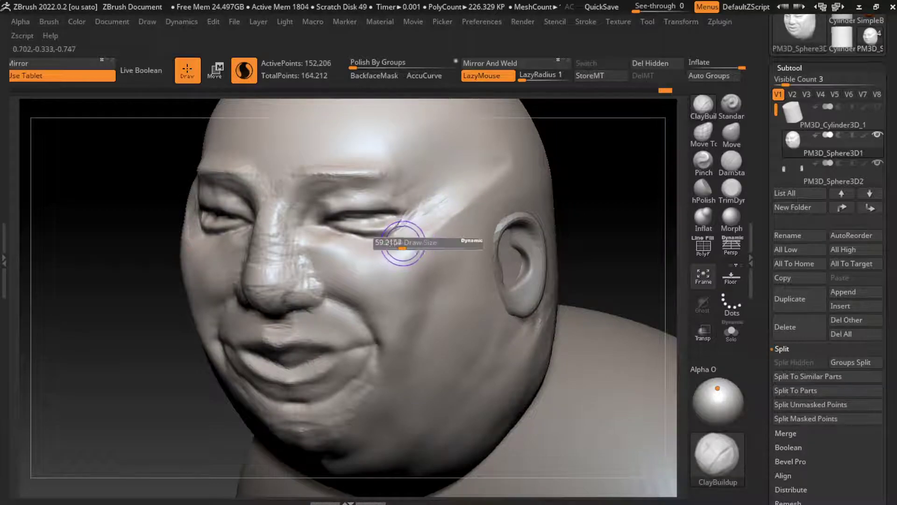
Return to a front view of the whole bust and build up form around the mouth.
click(731, 133)
drag(585, 187, 421, 237)
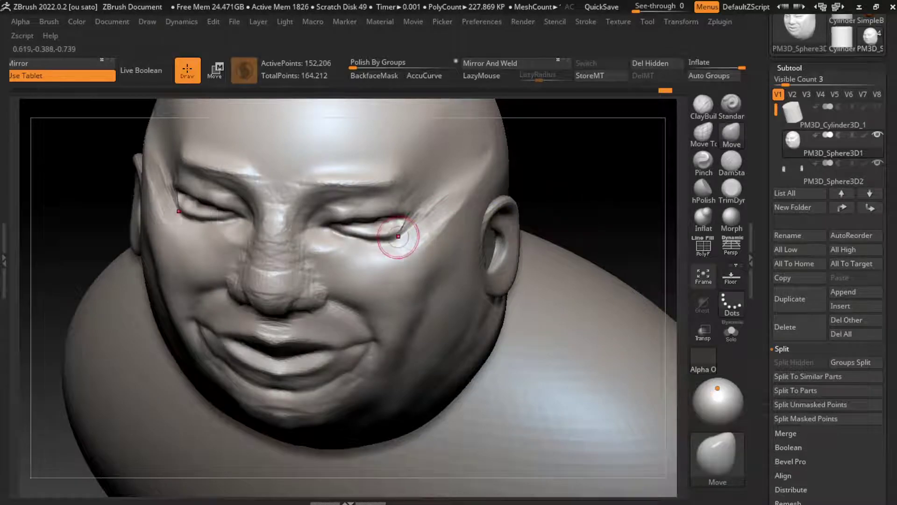
drag(537, 178, 561, 138)
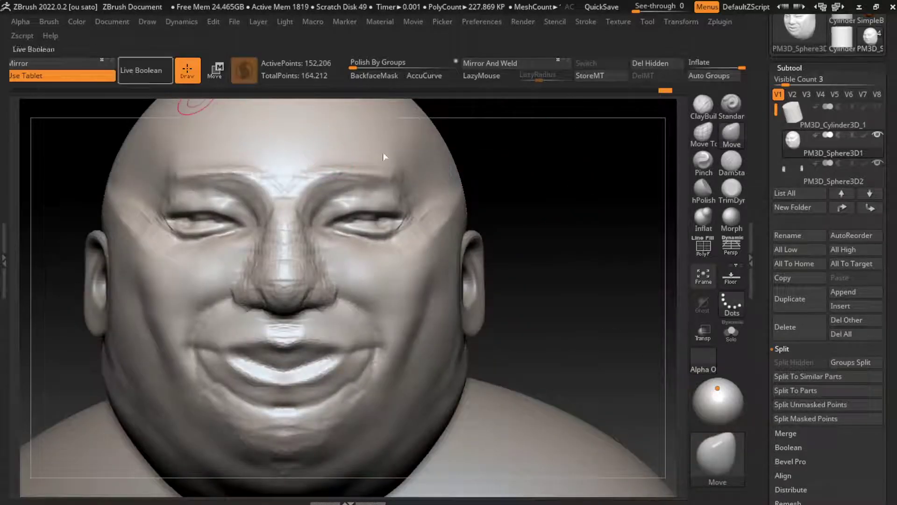
click(112, 22)
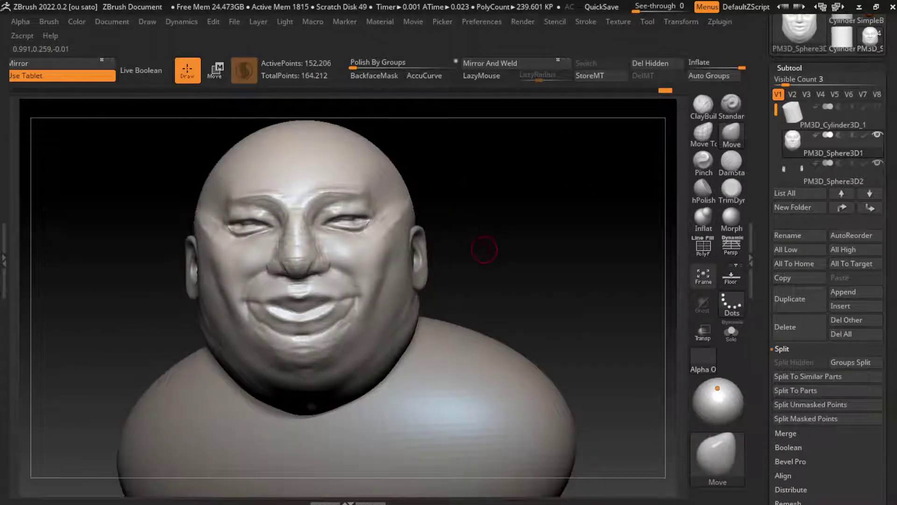
key(s)
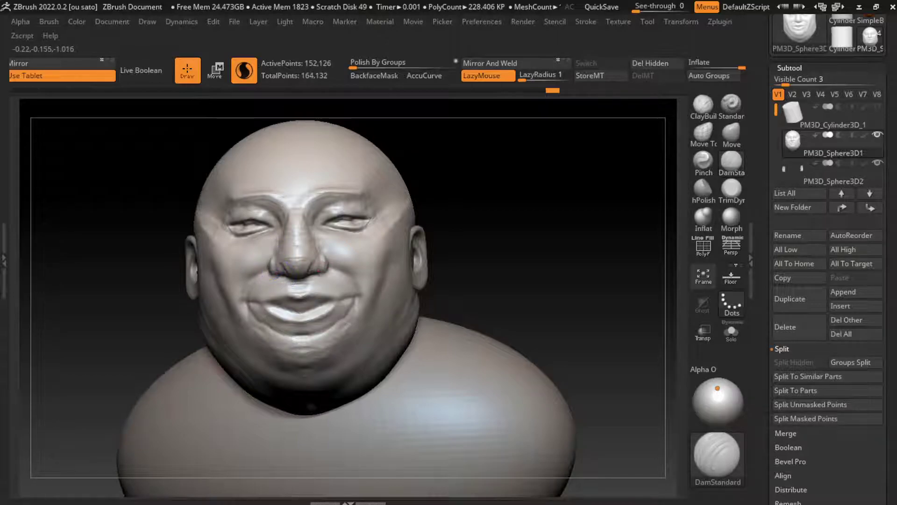
mouse_move(280, 262)
mouse_down()
mouse_move(299, 280)
mouse_move(332, 246)
mouse_up()
click(704, 105)
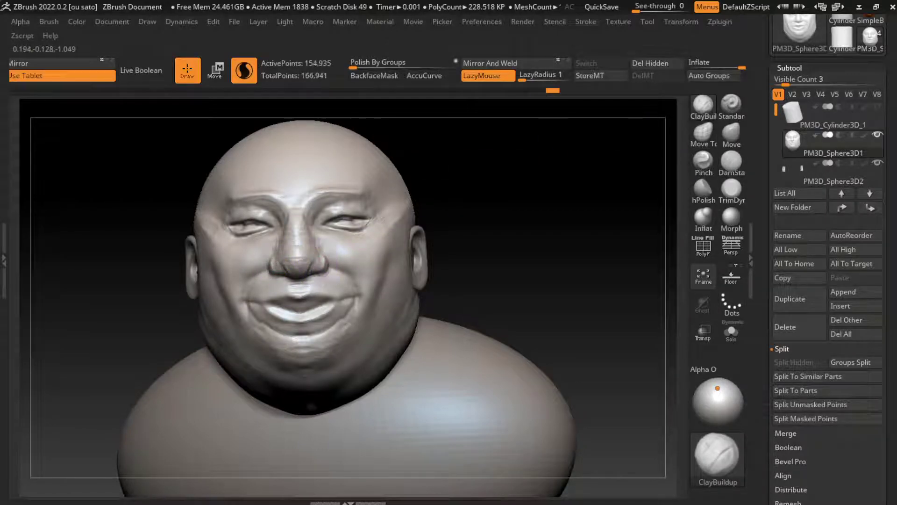
drag(285, 387, 296, 414)
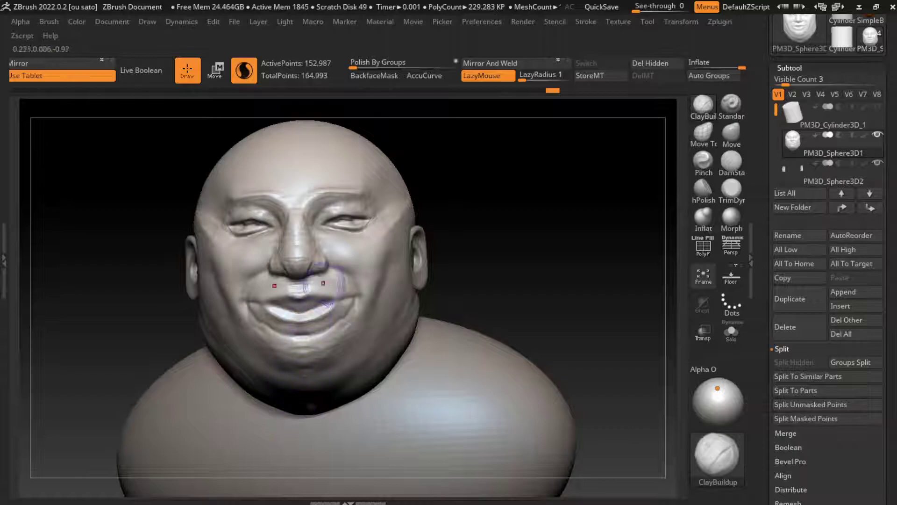
Carve creases down the right cheek and fill out the cheek with ClayBuildup.
click(732, 162)
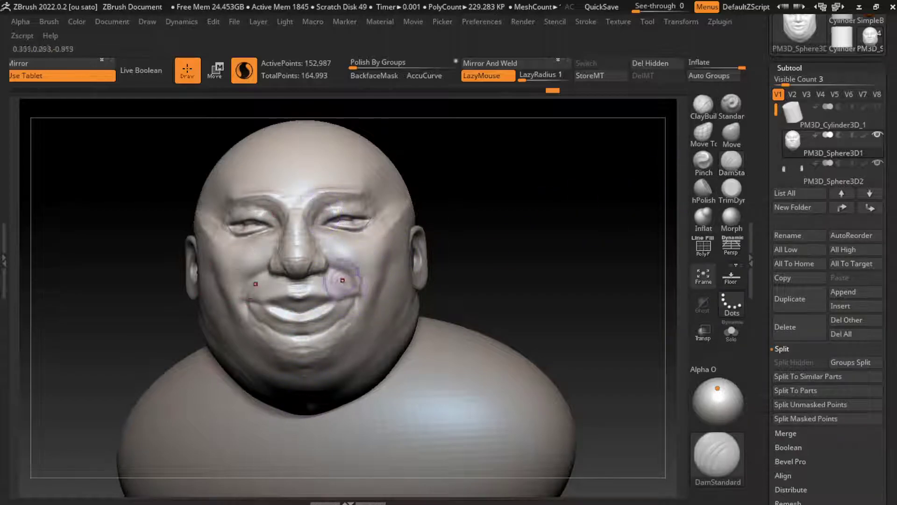
mouse_move(342, 281)
mouse_down()
mouse_move(318, 248)
mouse_move(328, 246)
mouse_up()
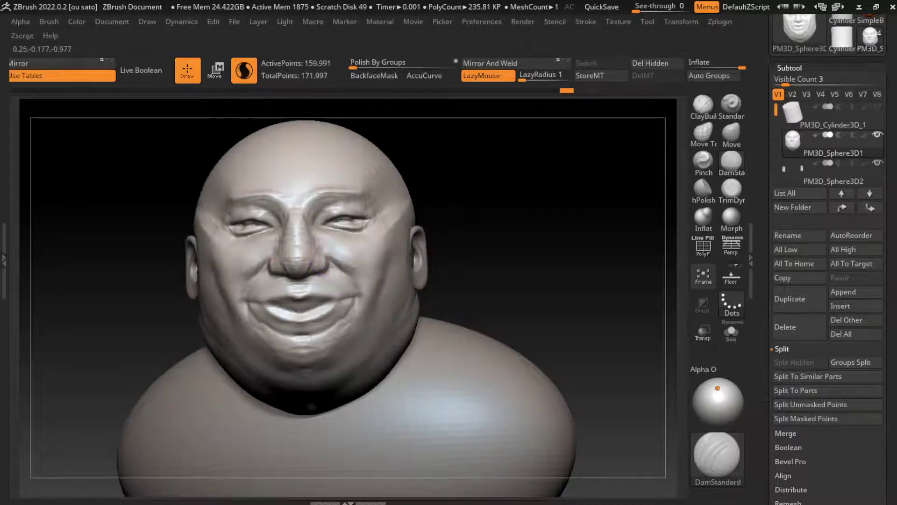
drag(369, 285, 350, 252)
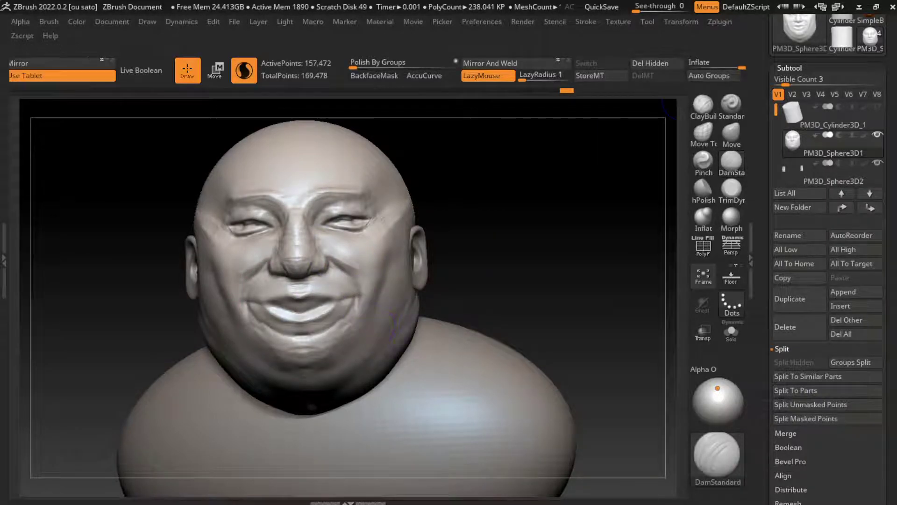
key(b)
key(c)
key(b)
drag(381, 234, 337, 262)
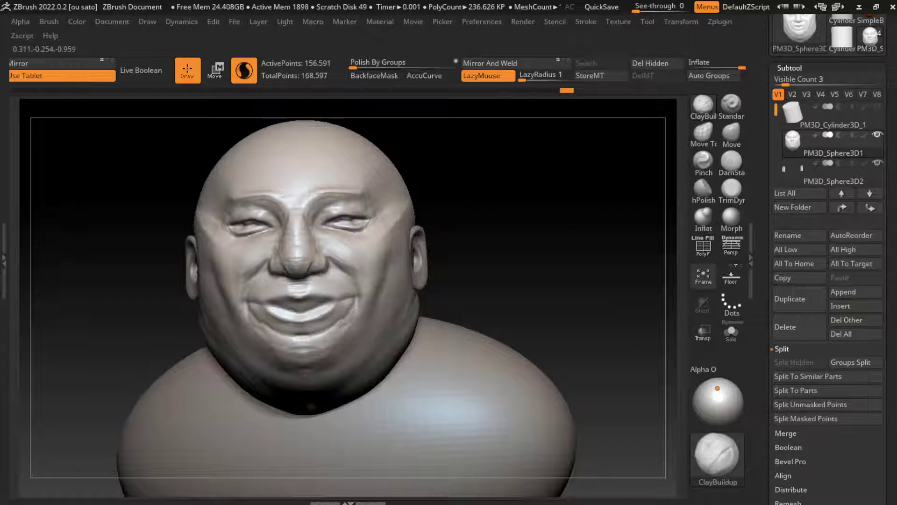
drag(383, 236, 344, 288)
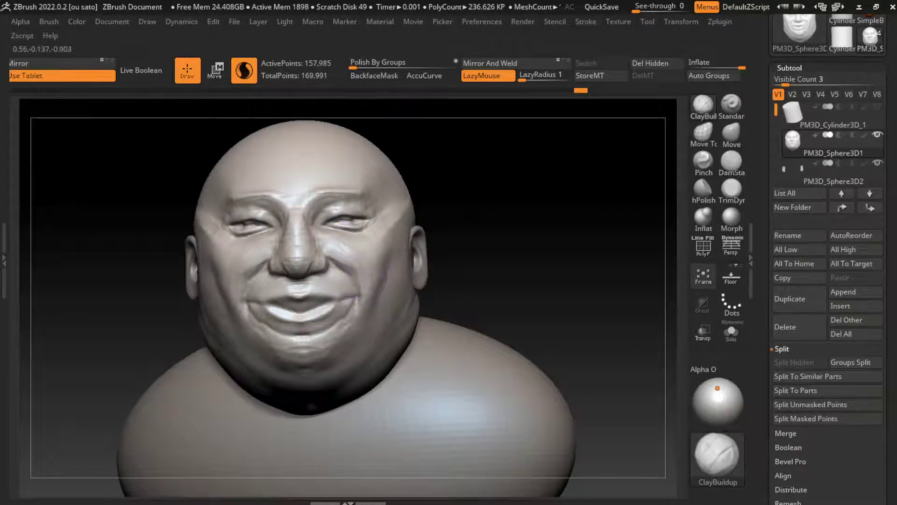
mouse_move(381, 234)
mouse_down()
mouse_move(346, 261)
mouse_move(343, 237)
mouse_move(348, 254)
mouse_move(323, 246)
mouse_up()
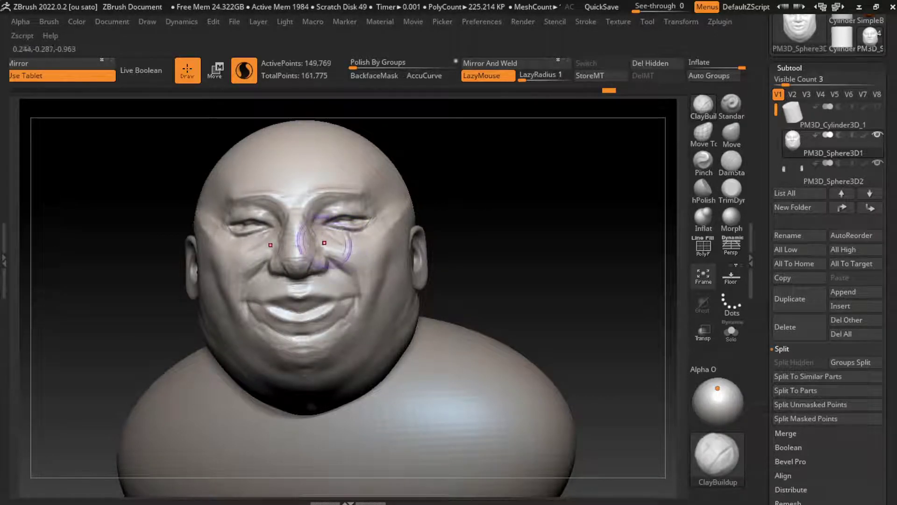
Enlarge the Move brush and bring up the Subtool Append mesh list.
key(s)
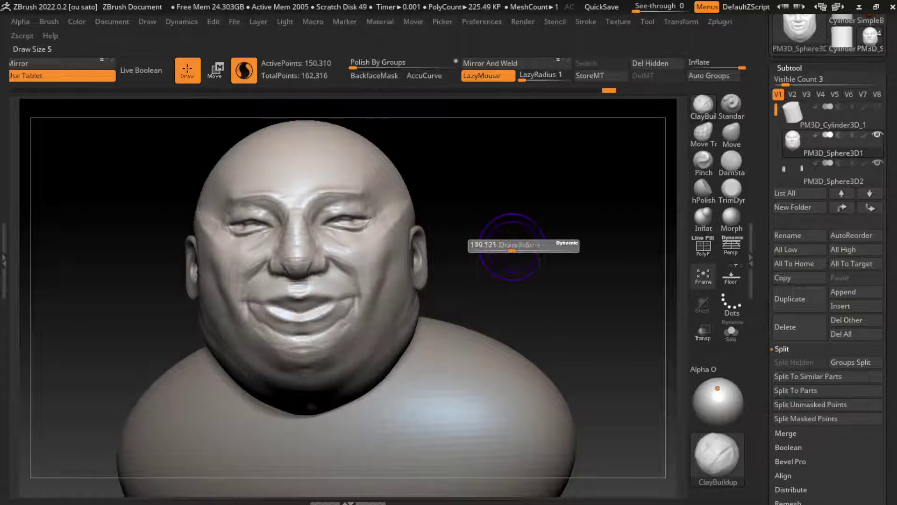
drag(467, 239, 492, 236)
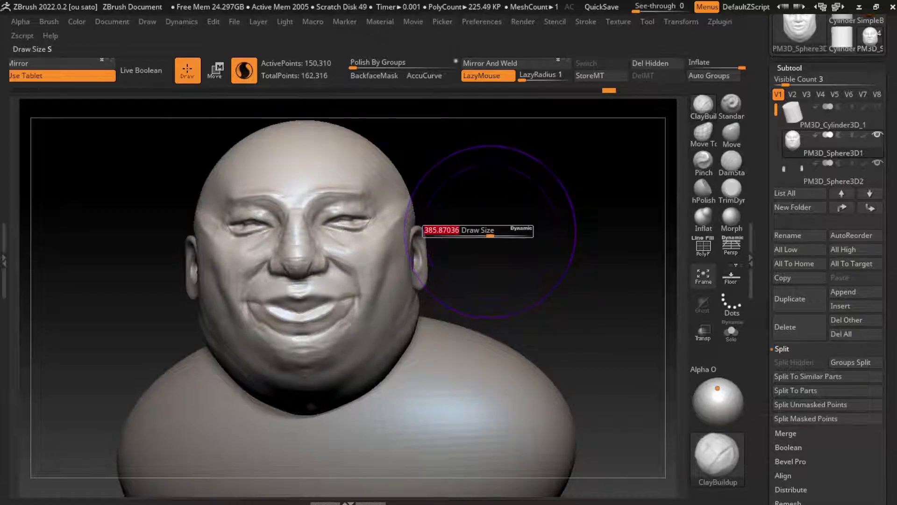
key(b)
key(m)
key(v)
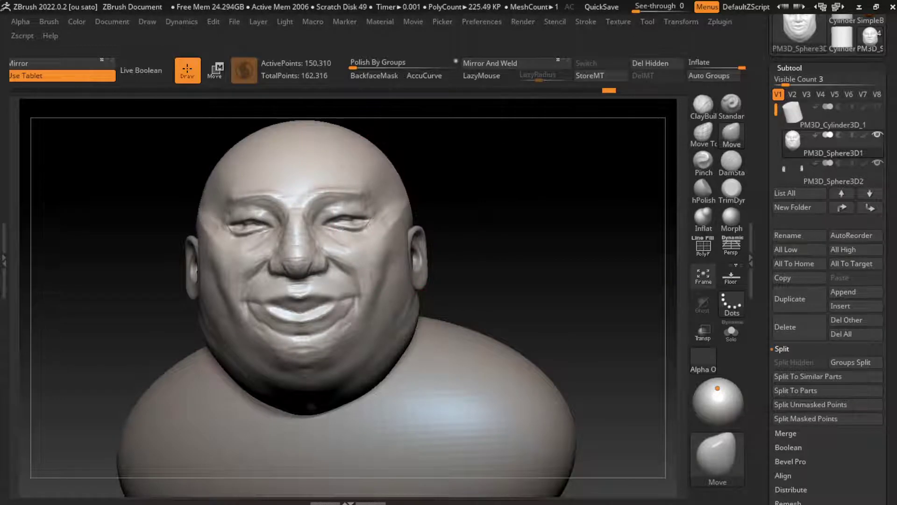
key(s)
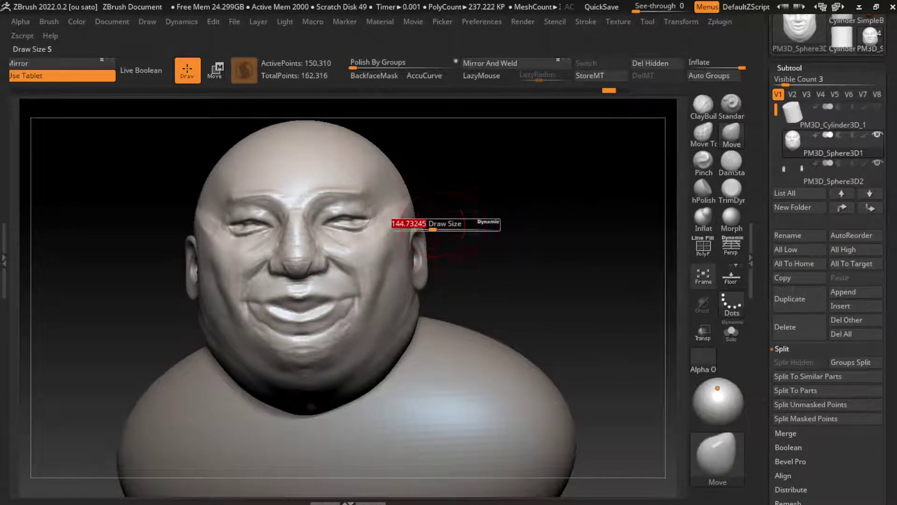
click(843, 292)
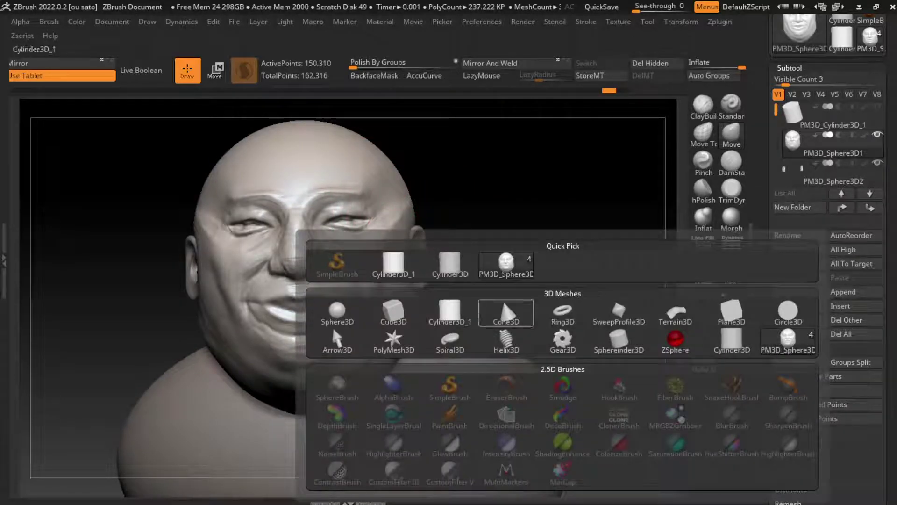
Append a sphere and scale it down to eyeball size with the Transpose gizmo.
click(335, 318)
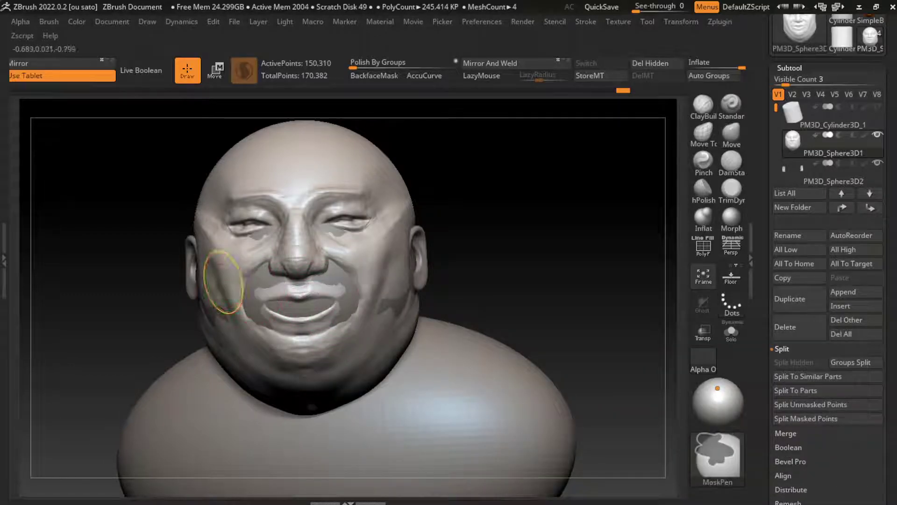
alt+click(255, 288)
key(w)
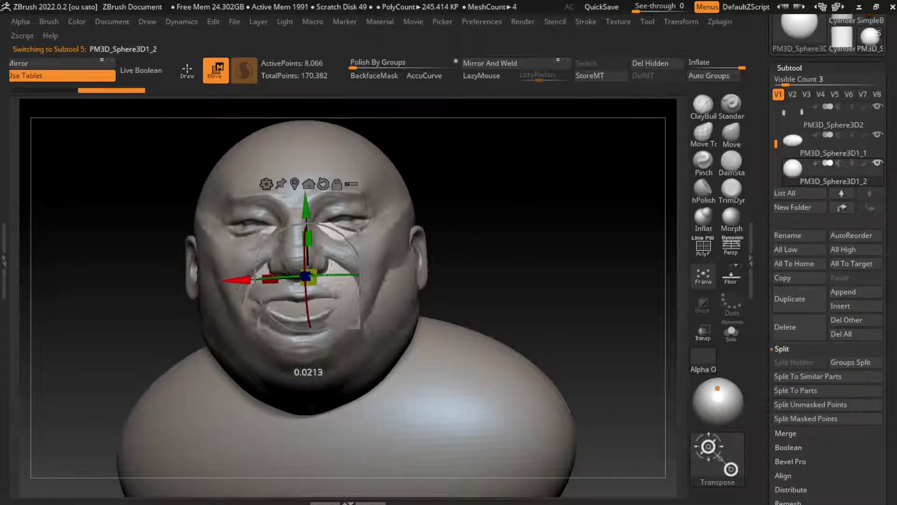
mouse_move(307, 276)
mouse_down()
mouse_move(597, 261)
mouse_move(584, 280)
mouse_move(594, 264)
mouse_up()
drag(187, 280, 327, 281)
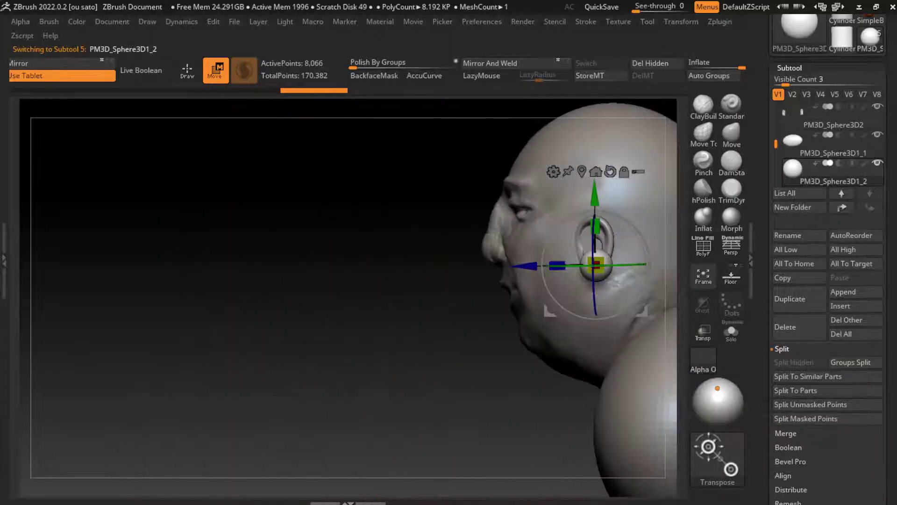
alt+drag(187, 327, 108, 266)
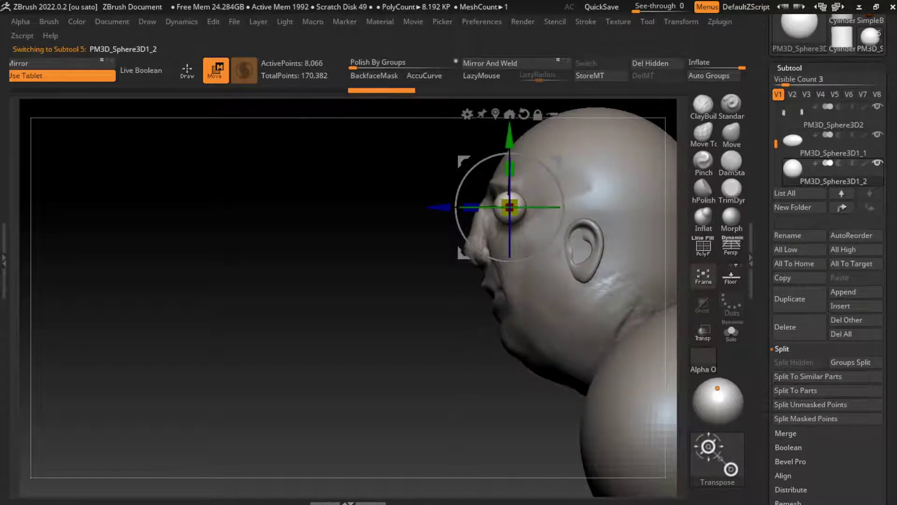
drag(187, 327, 327, 328)
Move the sphere onto the face, push it into the eye socket, and reselect the head.
drag(451, 208, 260, 207)
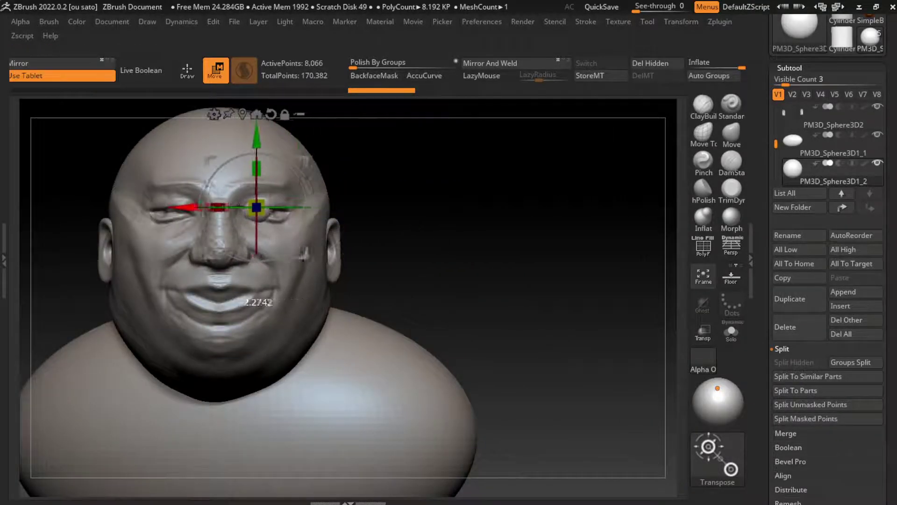
scroll(261, 208, up, 3)
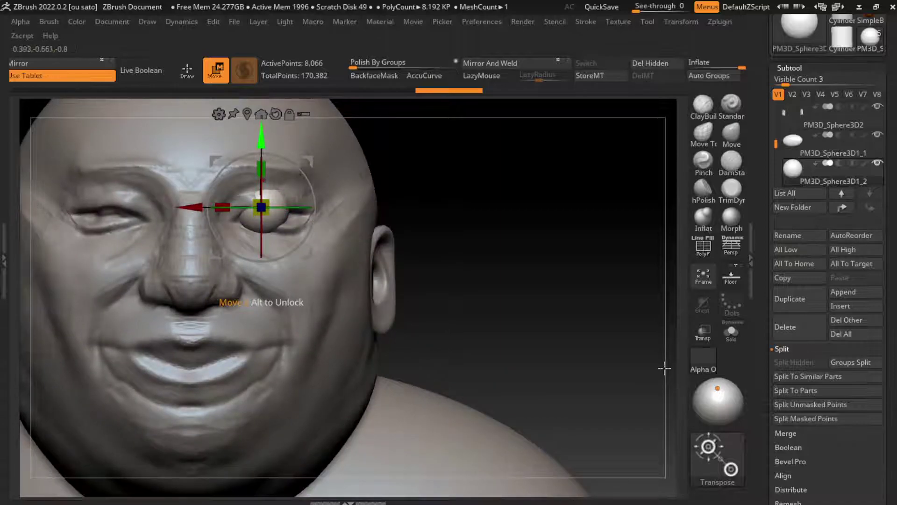
drag(261, 141, 261, 135)
drag(467, 280, 607, 280)
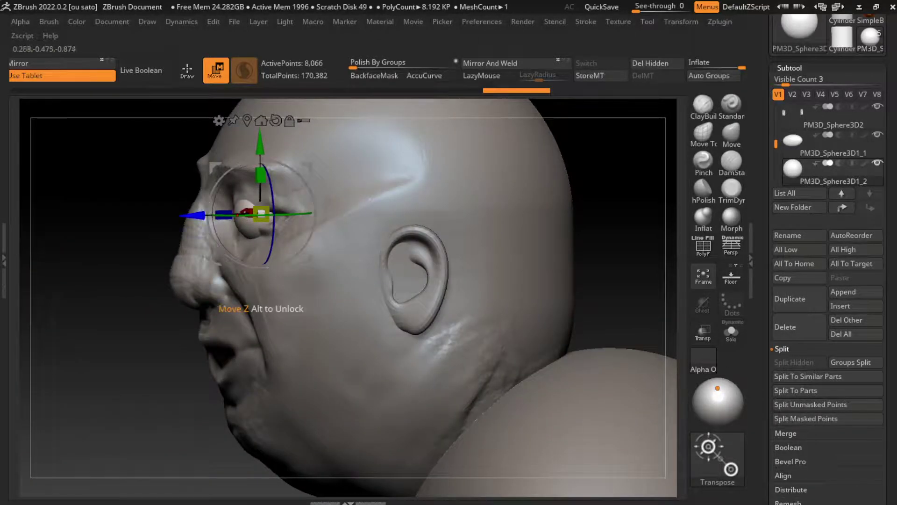
drag(196, 215, 189, 215)
drag(607, 280, 468, 280)
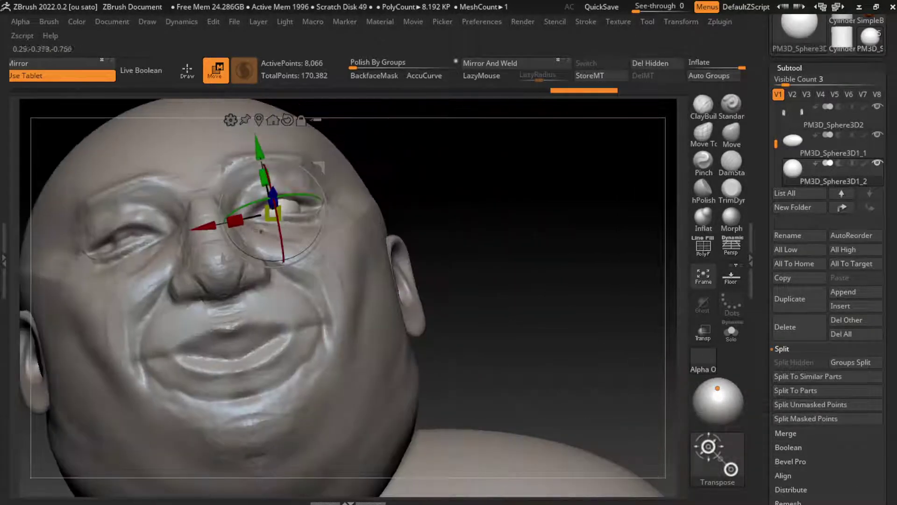
mouse_move(677, 468)
mouse_down()
mouse_move(678, 391)
mouse_move(677, 467)
mouse_up()
alt+click(434, 253)
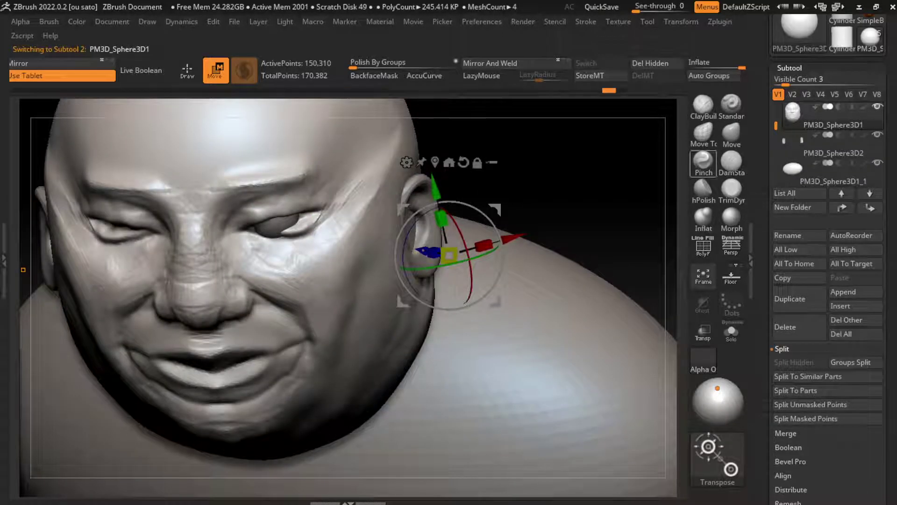
Pull the eyelids around the inset eyeball with Move, then select the PM3D_Sphere3D1_2 subtool.
click(732, 134)
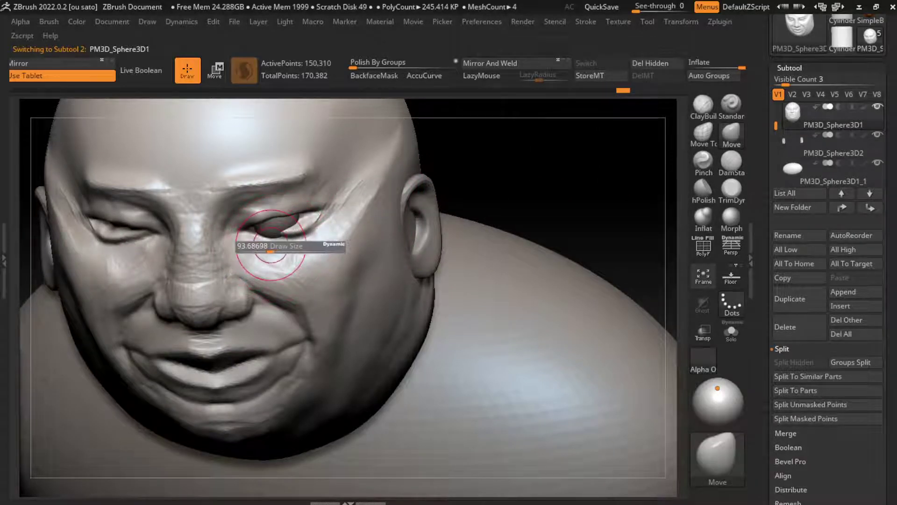
drag(514, 154, 254, 220)
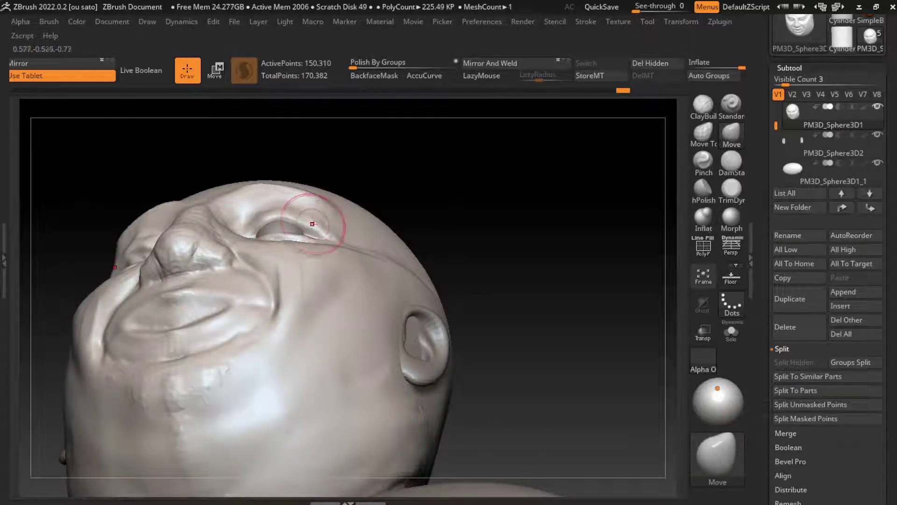
key(s)
drag(410, 164, 402, 252)
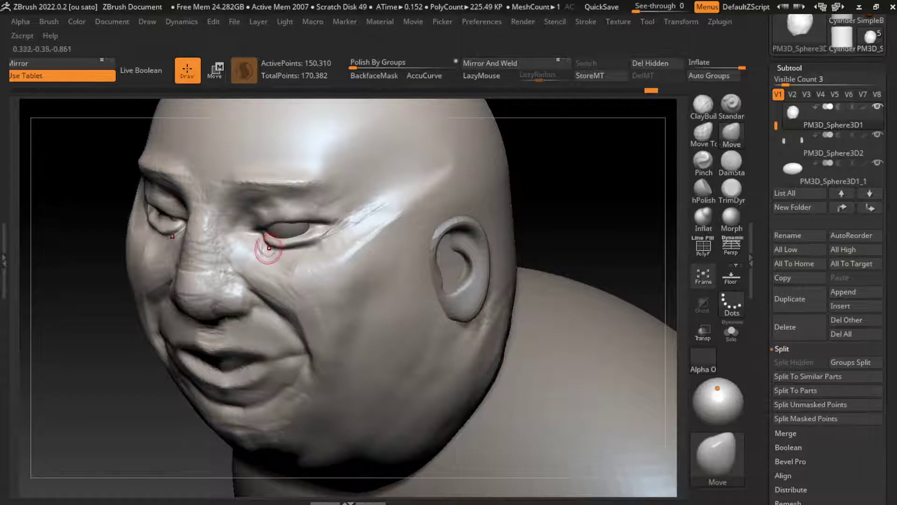
right_drag(329, 234, 324, 264)
key(s)
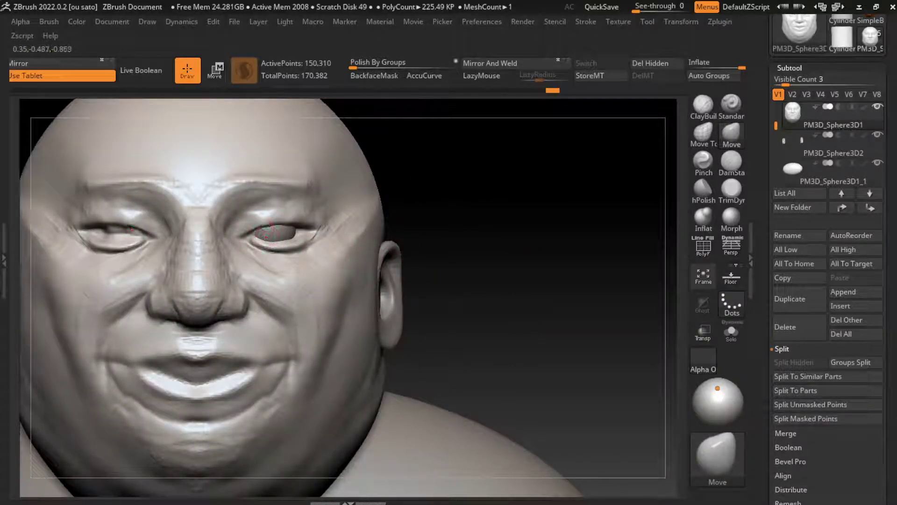
ctrl+right_drag(268, 233, 451, 232)
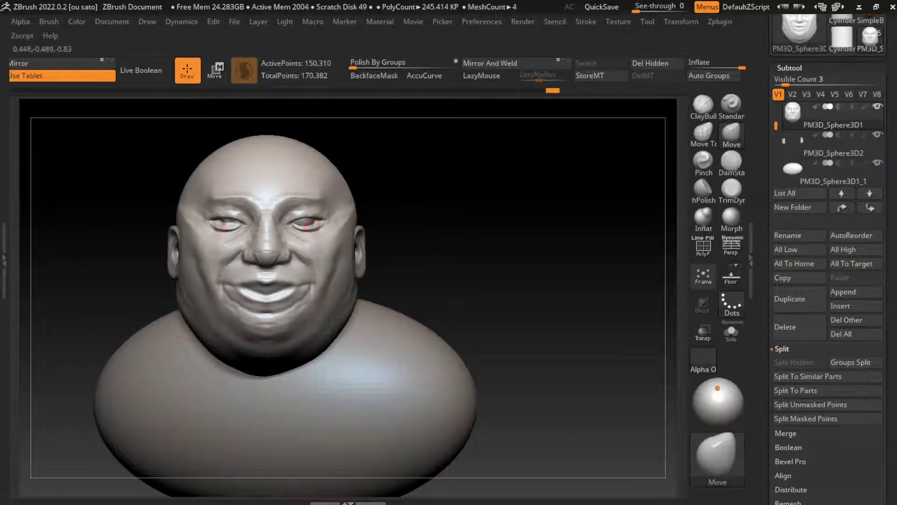
alt+click(297, 212)
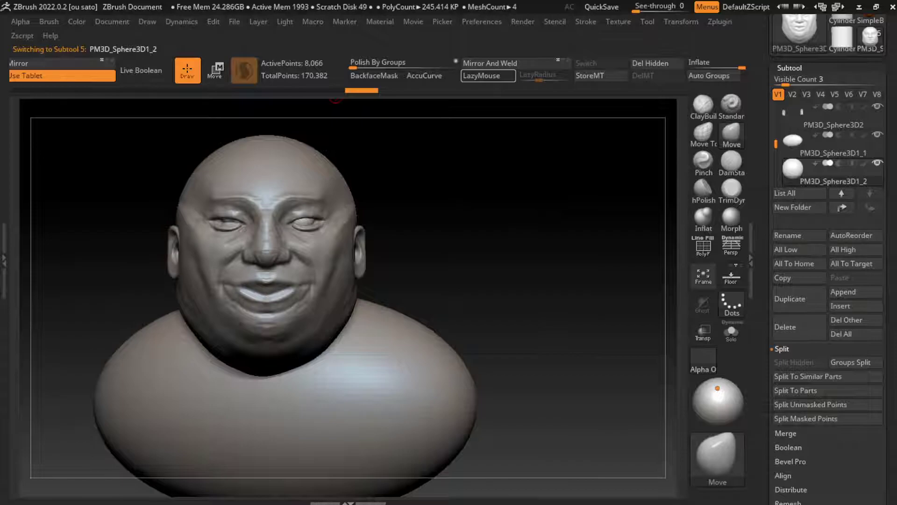
Mirror And Weld the eyeball into the other socket, then reselect the head in Draw mode.
click(490, 63)
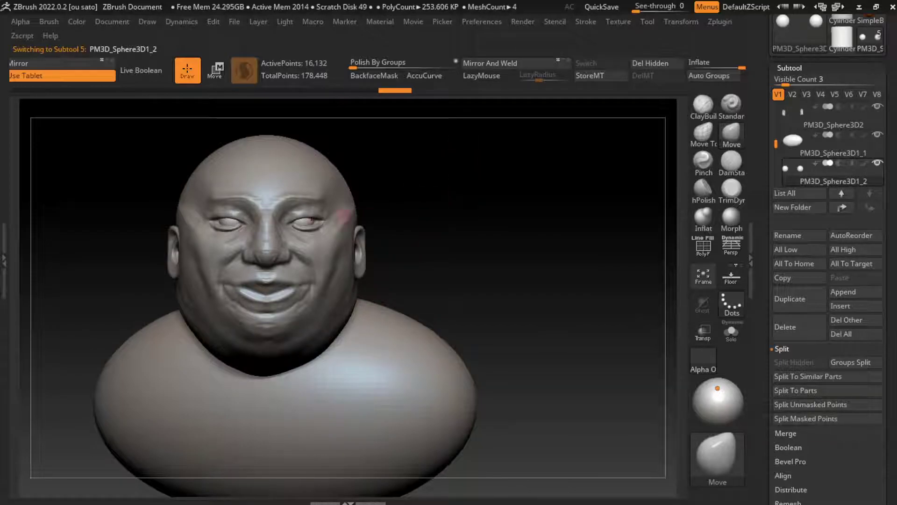
key(w)
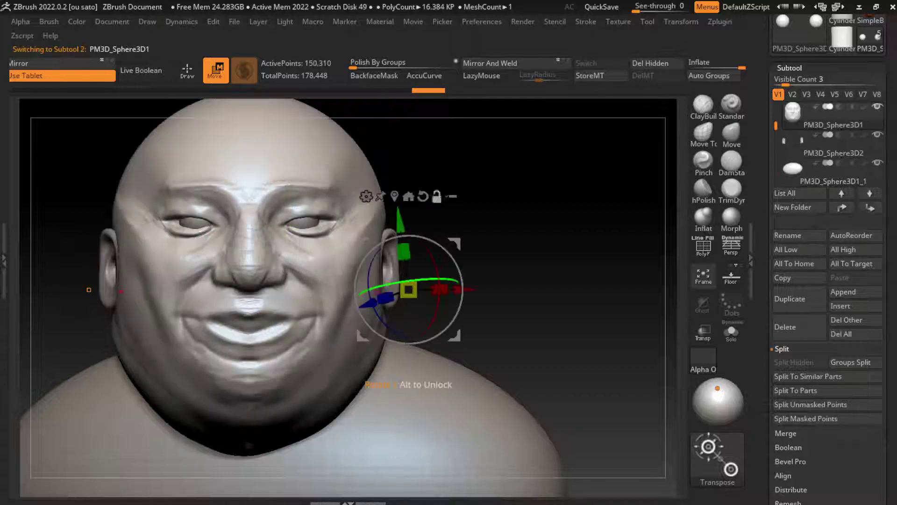
alt+click(409, 290)
key(q)
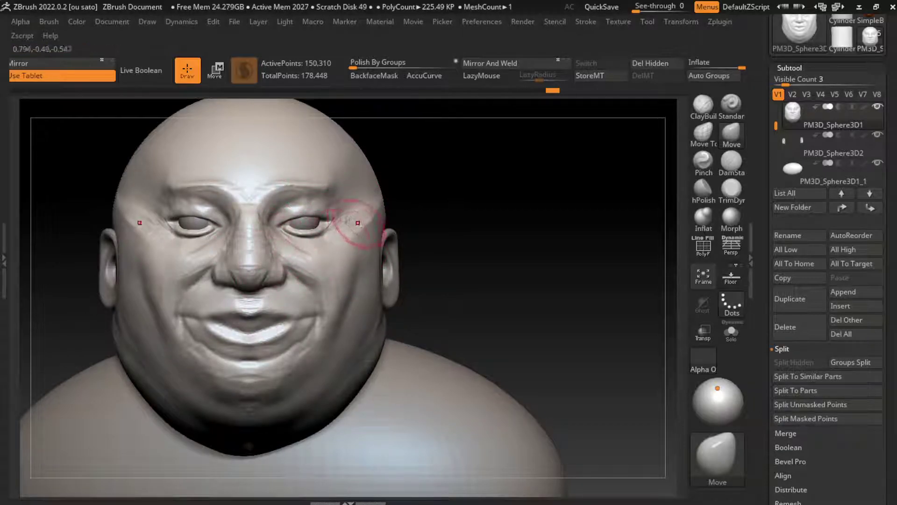
Carve a crease at the temple beside the eye with DamStandard and LazyMouse.
key(s)
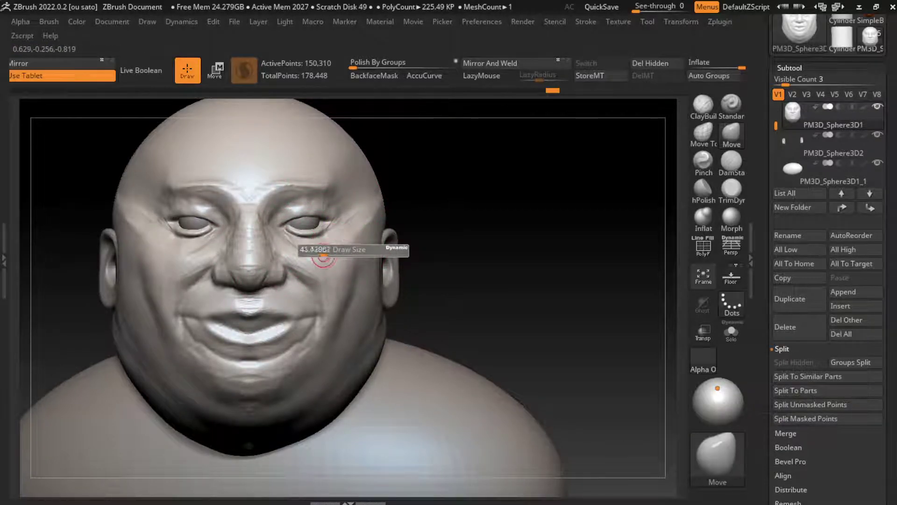
key(b)
key(d)
key(s)
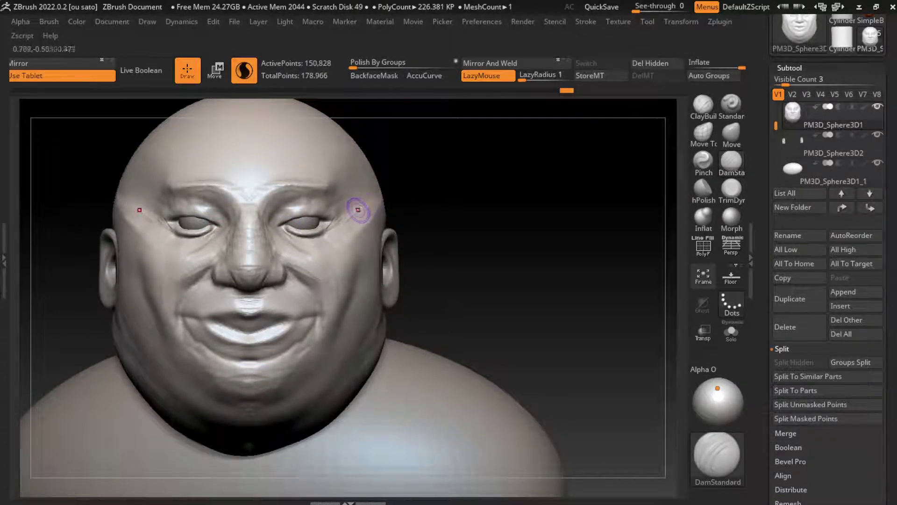
drag(363, 215, 324, 214)
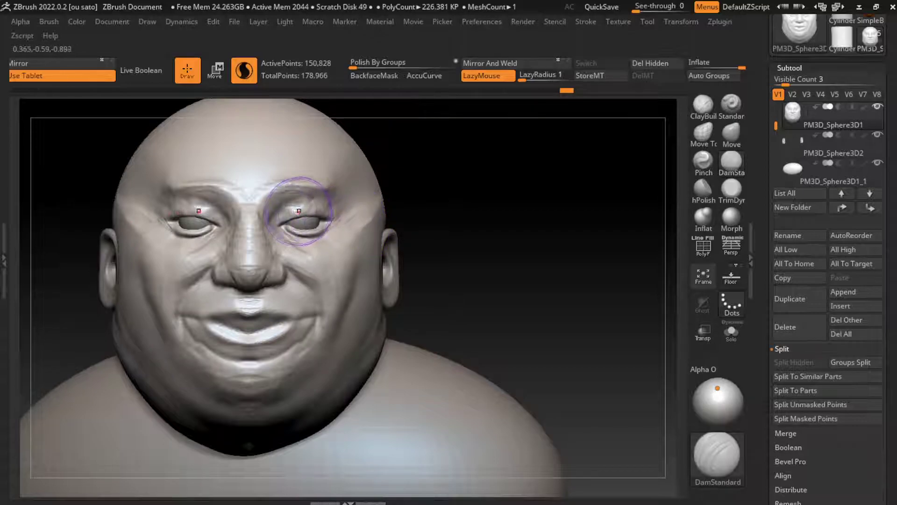
Double the Move brush size and reshape the nasolabial fold and mouth corners.
click(731, 135)
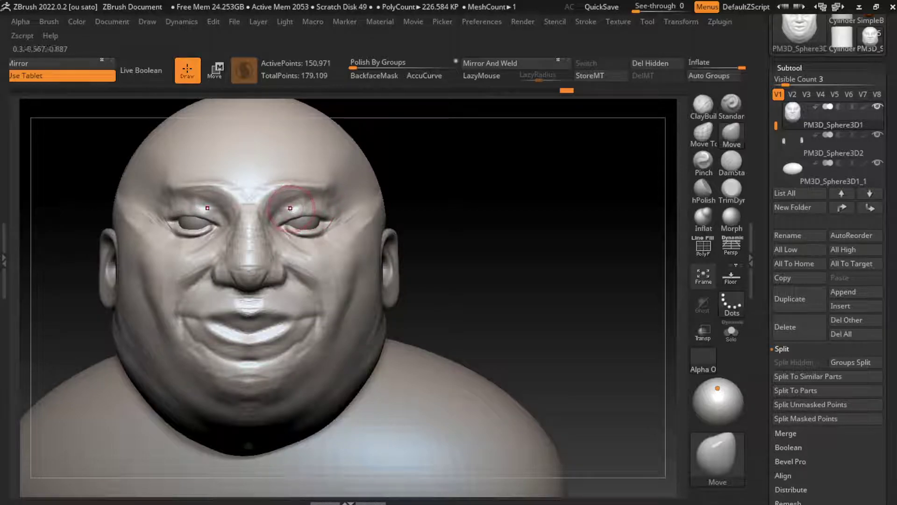
key(s)
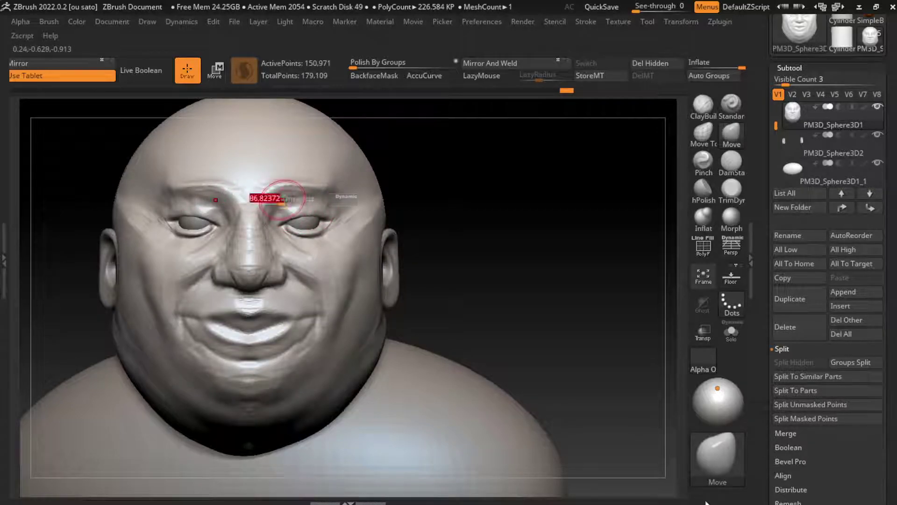
drag(280, 198, 301, 198)
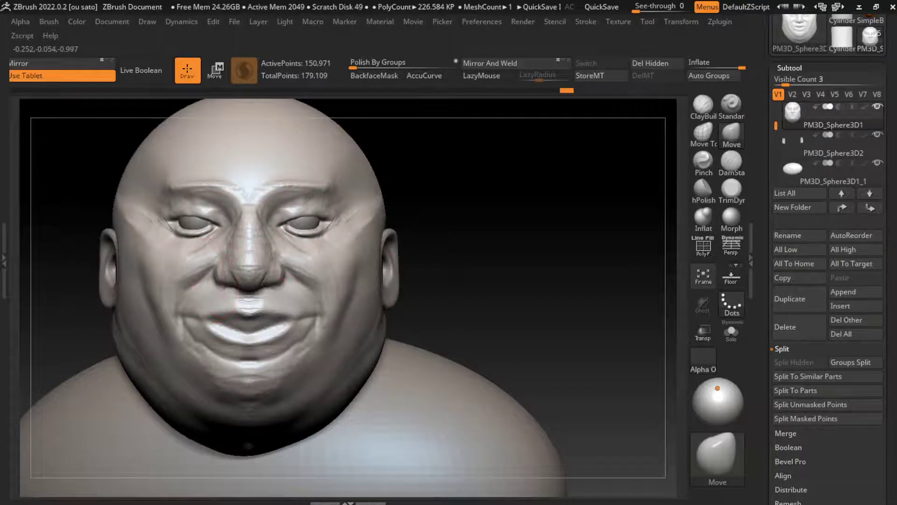
mouse_move(327, 225)
mouse_down()
mouse_move(289, 262)
mouse_move(232, 261)
mouse_up()
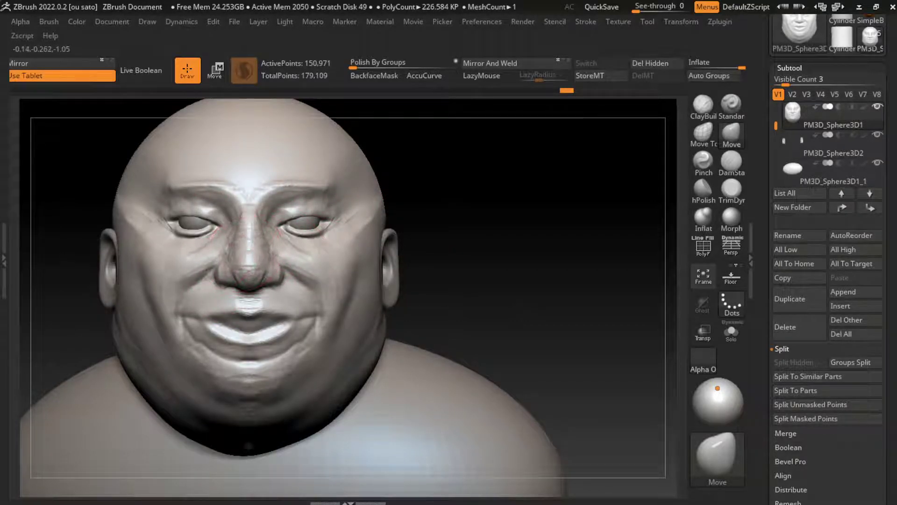
drag(306, 285, 299, 322)
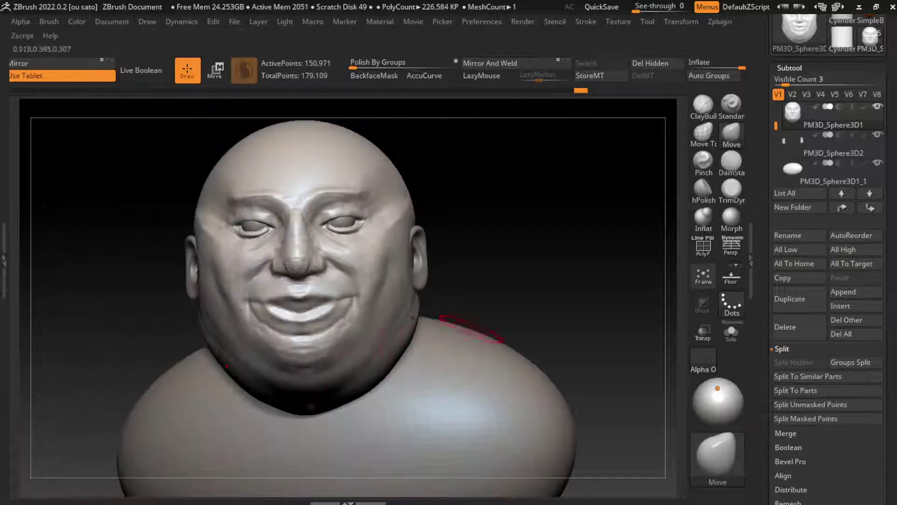
Try the ClayBuildup and Move brushes, then choose lasso-style masking.
key(s)
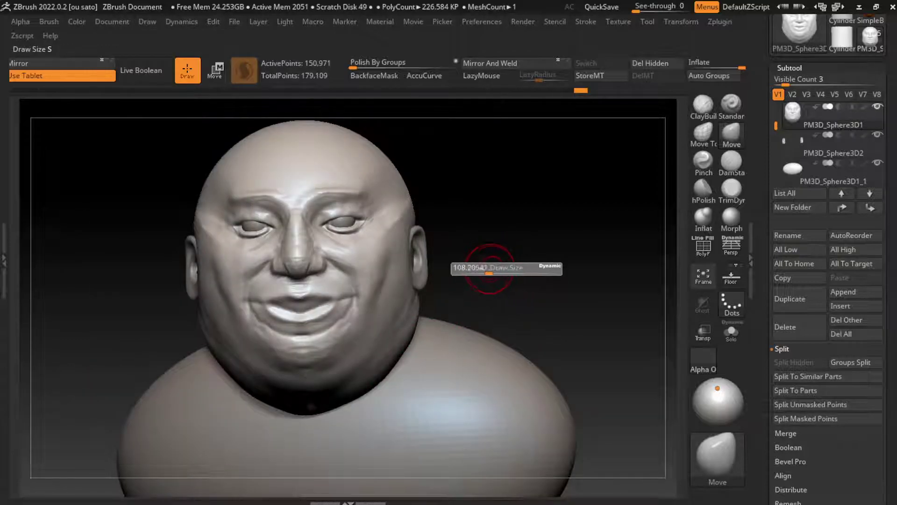
click(703, 105)
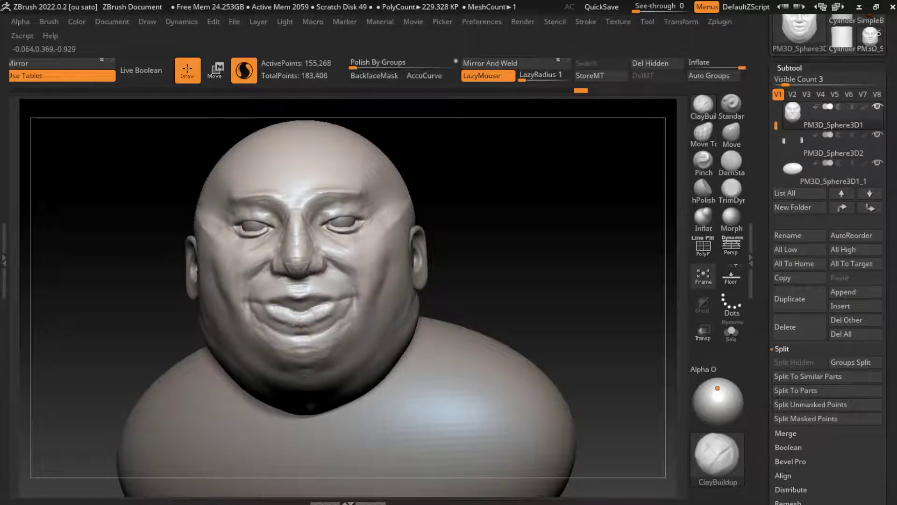
click(732, 134)
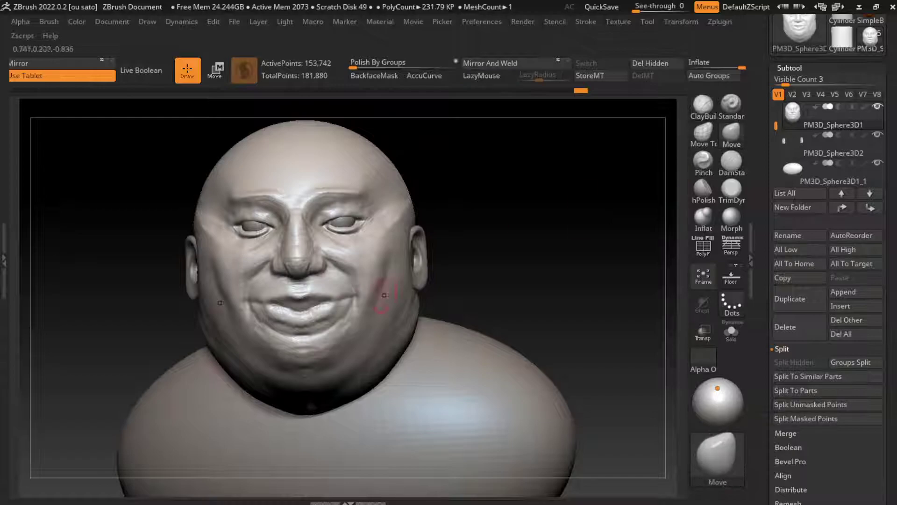
key(ctrl)
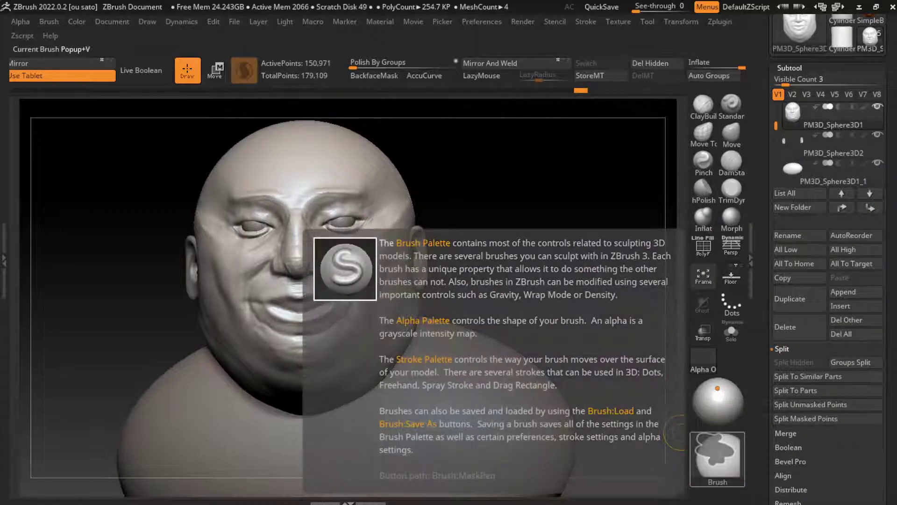
click(718, 458)
click(212, 405)
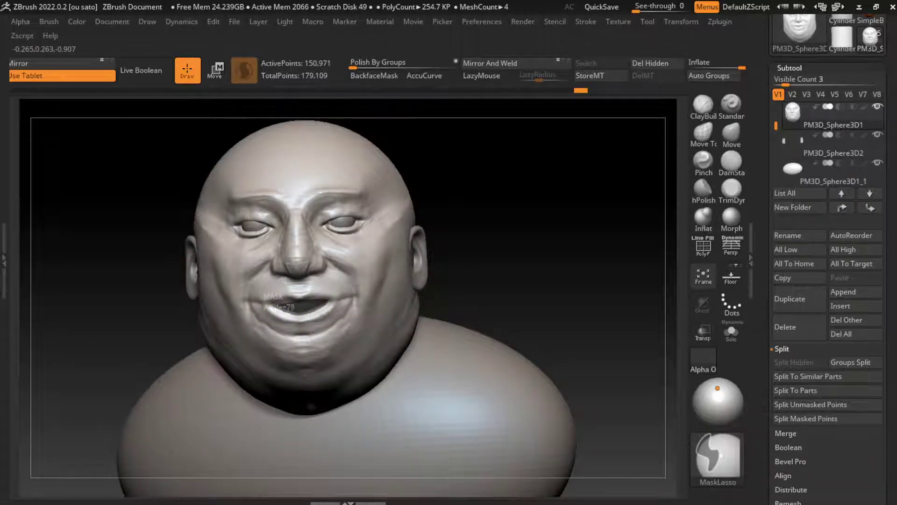
key(ctrl)
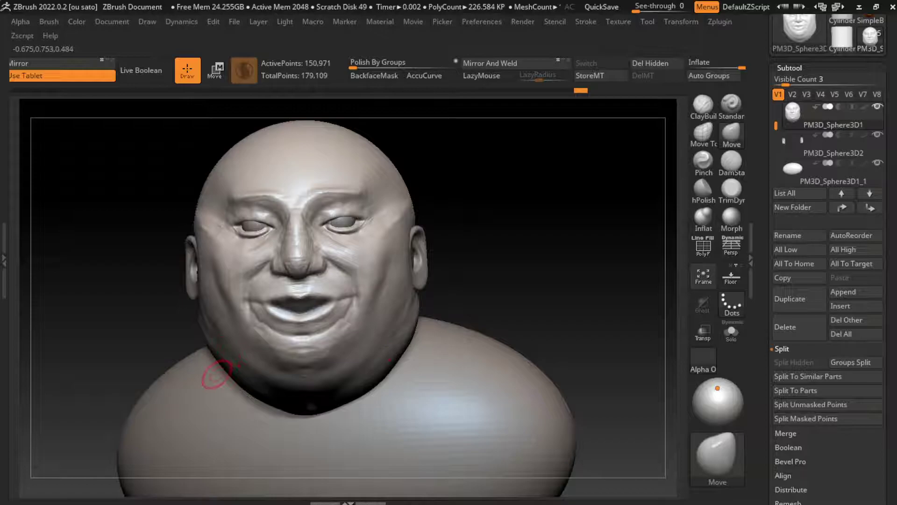
Mask the face, leaving the cheeks and smile area unmasked with softened edges.
drag(480, 293, 483, 245)
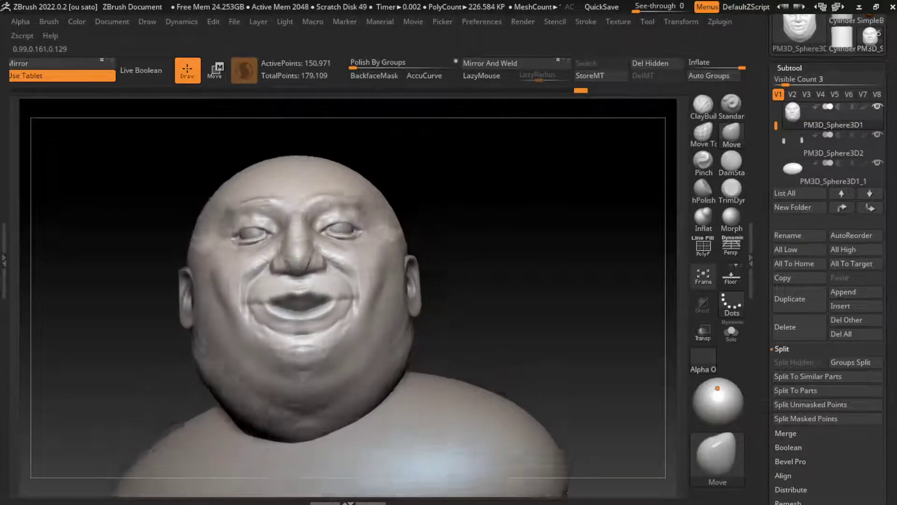
key(ctrl)
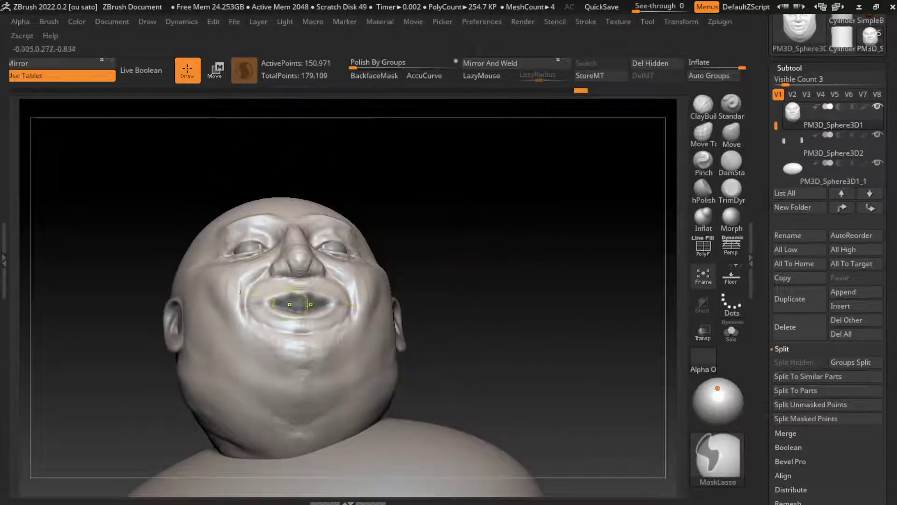
mouse_move(482, 245)
mouse_down()
mouse_move(504, 257)
mouse_move(503, 234)
mouse_up()
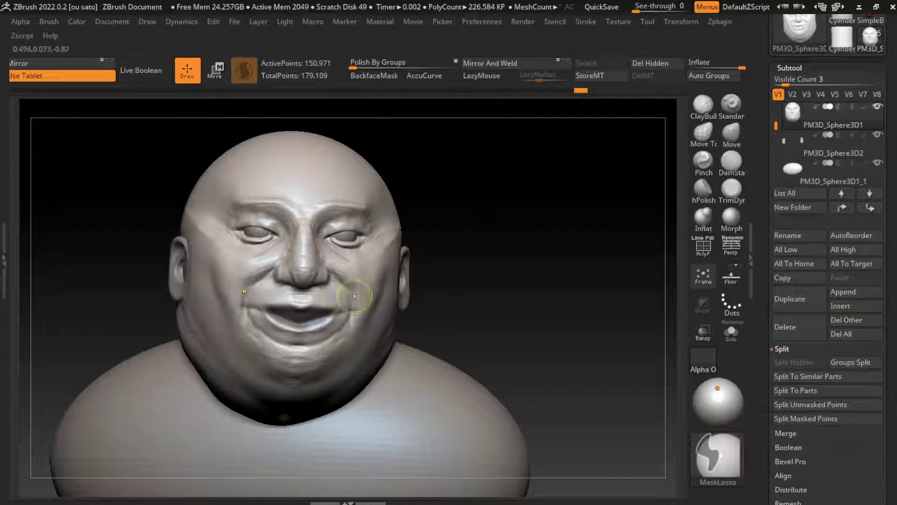
mouse_move(537, 299)
mouse_down()
mouse_move(467, 318)
mouse_move(439, 292)
mouse_up()
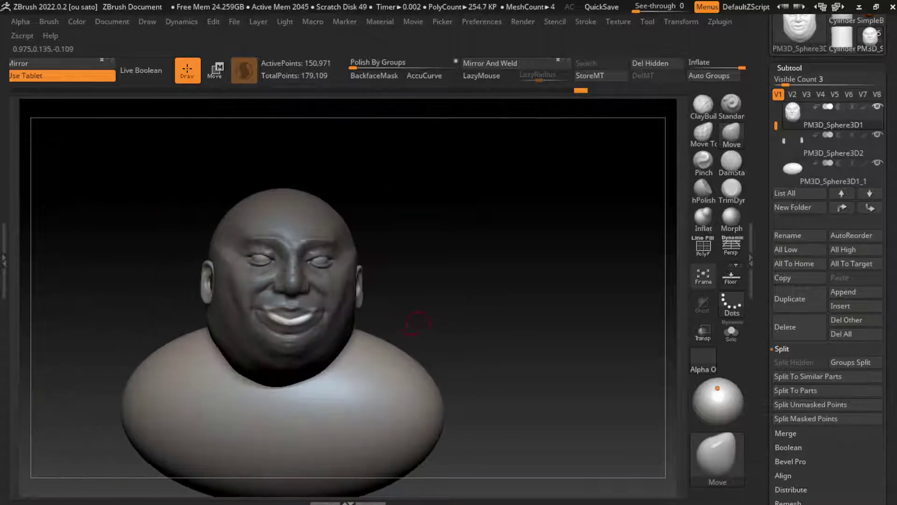
key(ctrl)
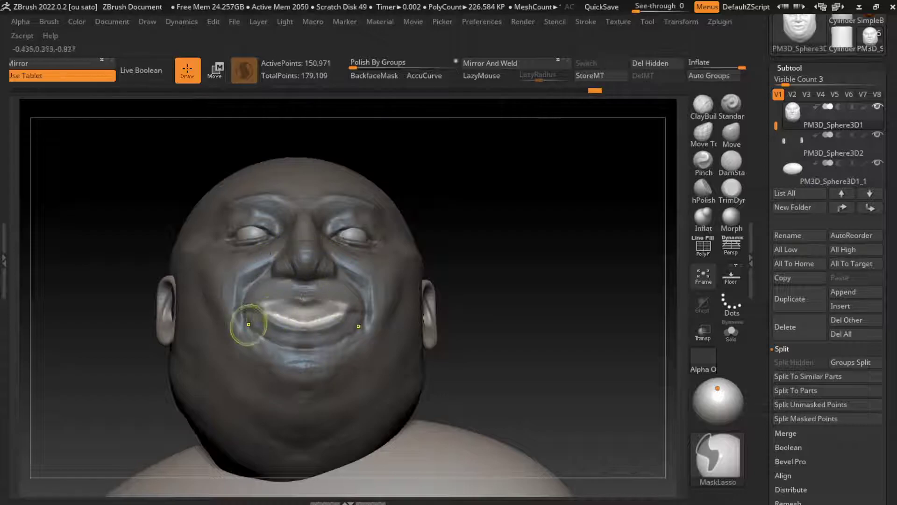
ctrl+drag(276, 309, 262, 199)
ctrl+click(251, 318)
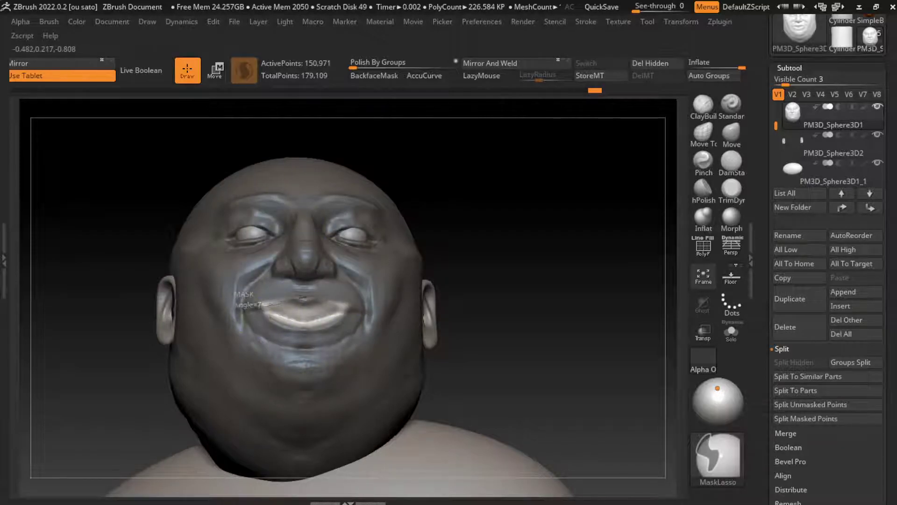
Draw a Move Transpose gizmo across the mouth.
mouse_move(411, 314)
mouse_down()
mouse_move(514, 318)
mouse_move(445, 234)
mouse_up()
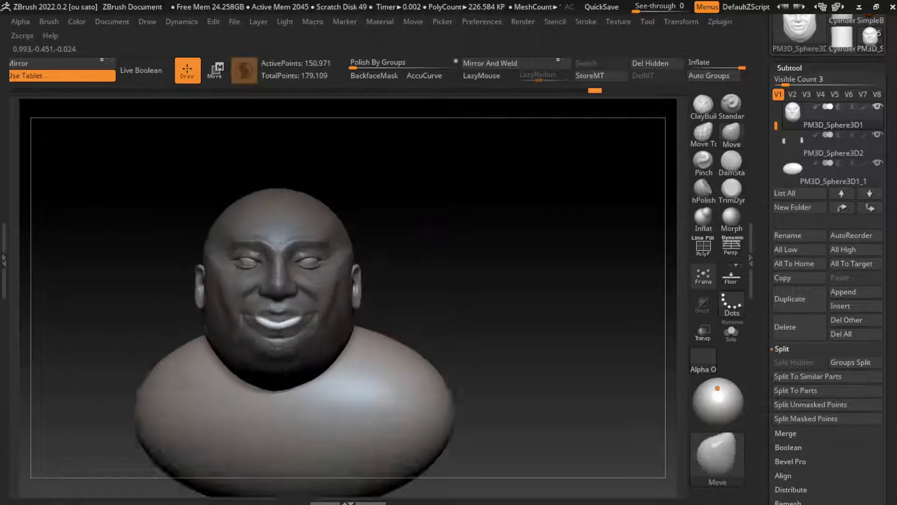
key(ctrl+z)
key(ctrl+z)
key(ctrl+shift+z)
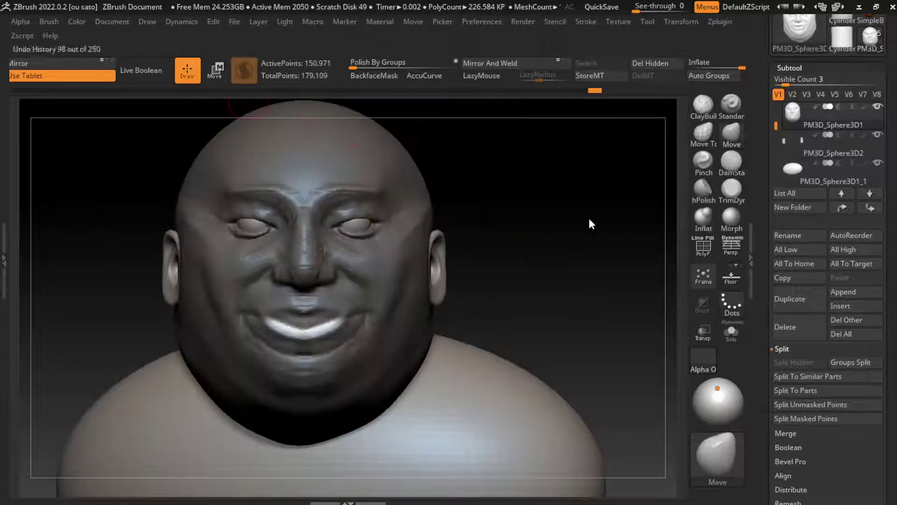
key(w)
drag(589, 218, 655, 225)
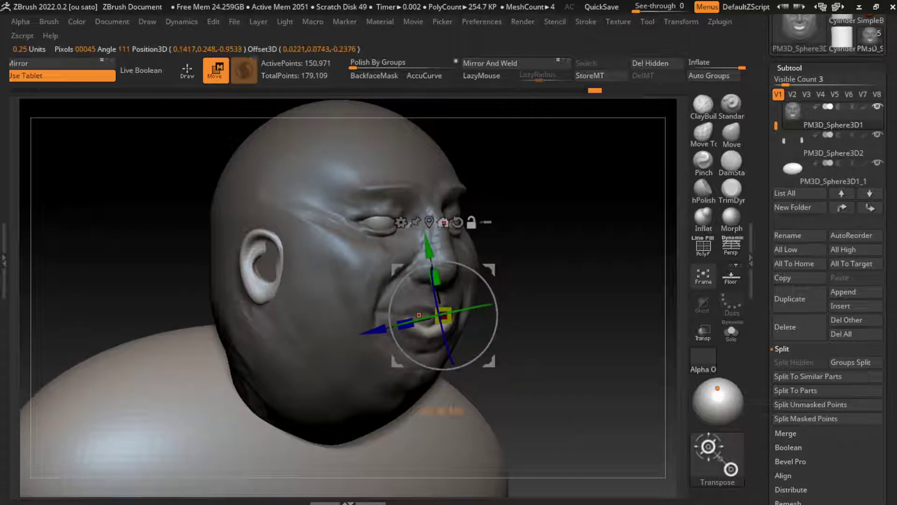
Reset the gizmo, nudge the mouth and scale it up about 1.3 for a wider grin.
click(443, 222)
drag(429, 333, 440, 327)
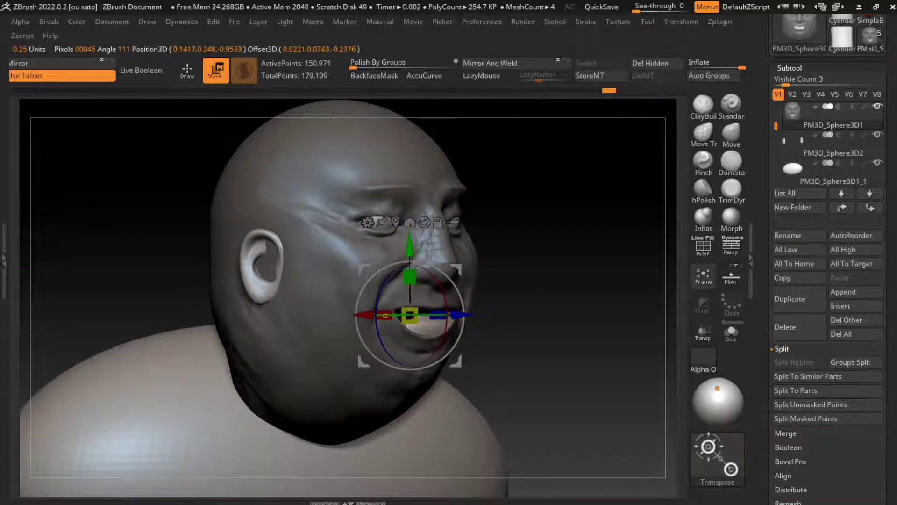
shift+drag(655, 225, 589, 218)
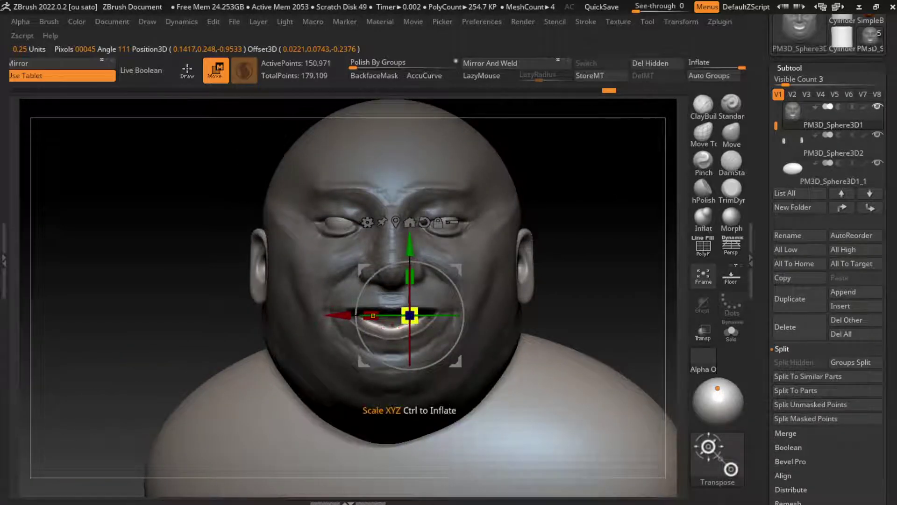
drag(410, 315, 413, 318)
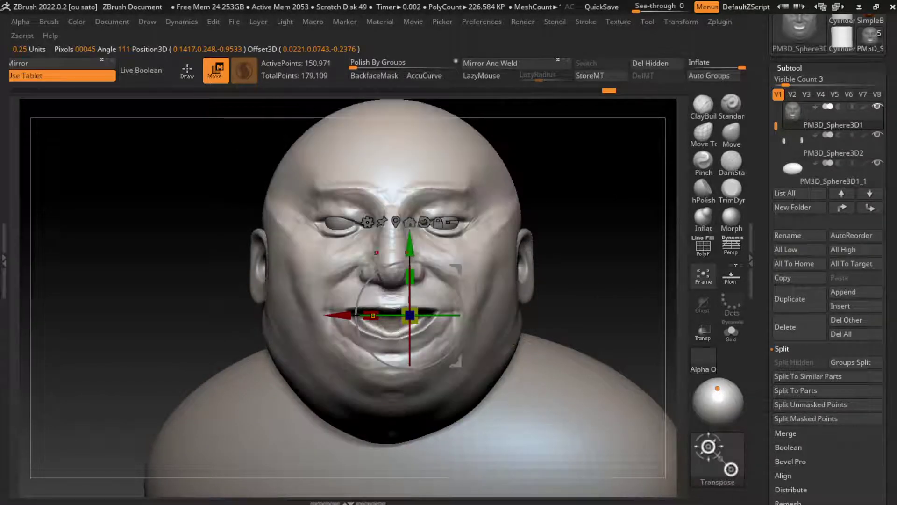
Leave the gizmo, return to sculpting and pick the Move brush (B, M, V).
click(112, 21)
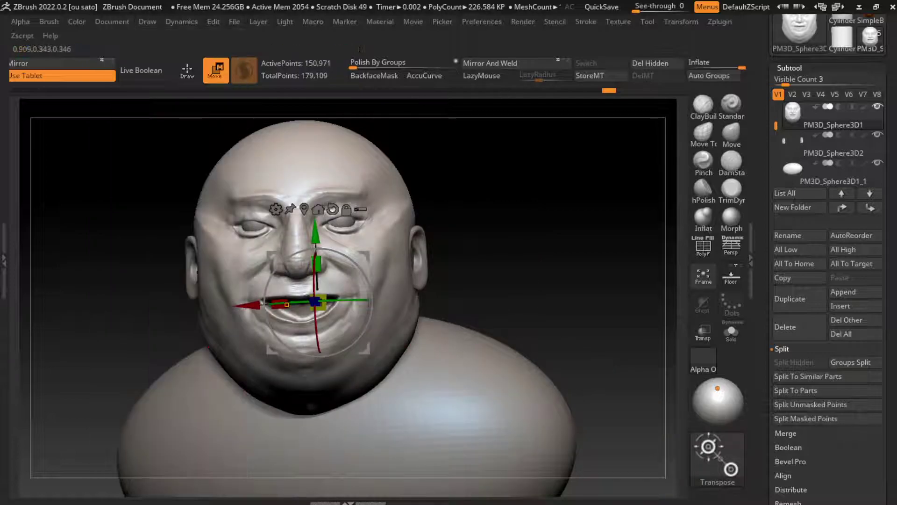
click(187, 70)
key(b)
key(m)
key(v)
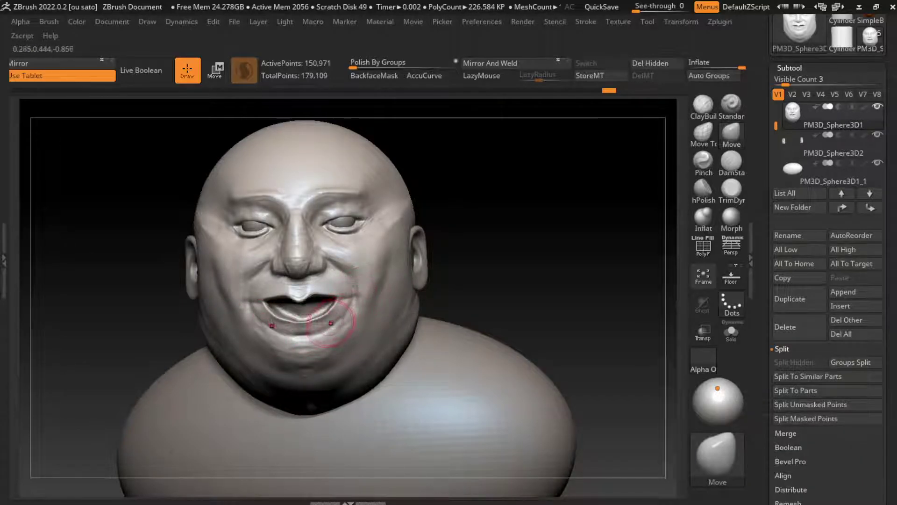
Inflate the lower lip and reshape both mouth corners symmetrically with the Inflate brush.
key(b)
key(c)
key(b)
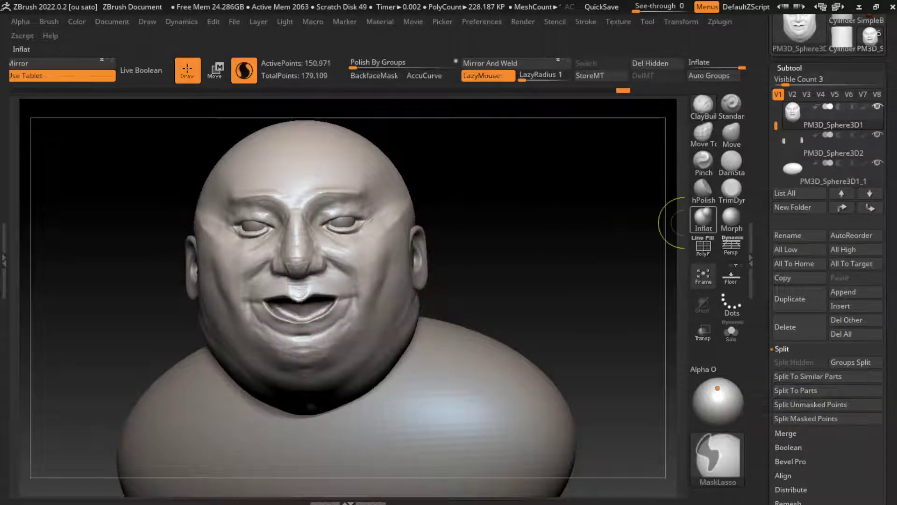
click(703, 217)
key(u)
mouse_move(284, 340)
mouse_down()
mouse_move(299, 321)
mouse_move(304, 330)
mouse_move(287, 324)
mouse_move(328, 316)
mouse_move(271, 313)
mouse_move(285, 341)
mouse_move(268, 313)
mouse_move(288, 339)
mouse_move(336, 313)
mouse_move(276, 316)
mouse_move(253, 294)
mouse_move(311, 296)
mouse_up()
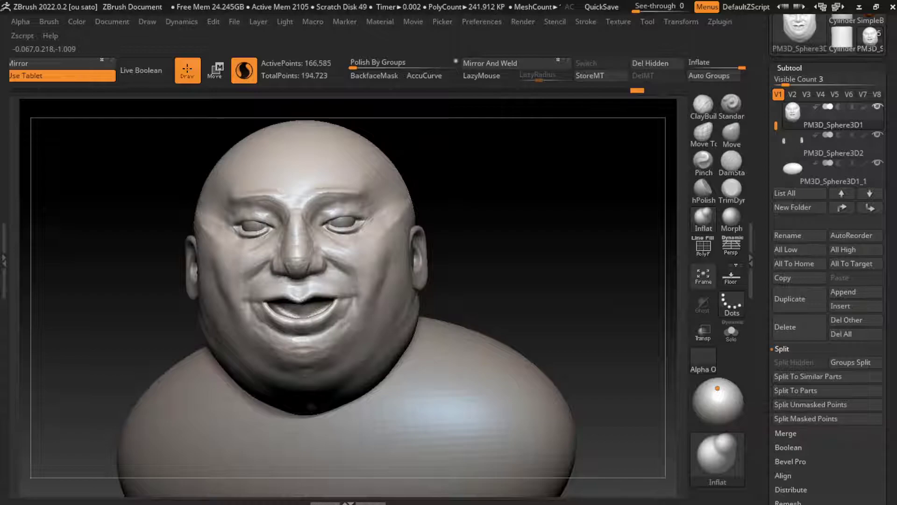
drag(348, 329, 340, 313)
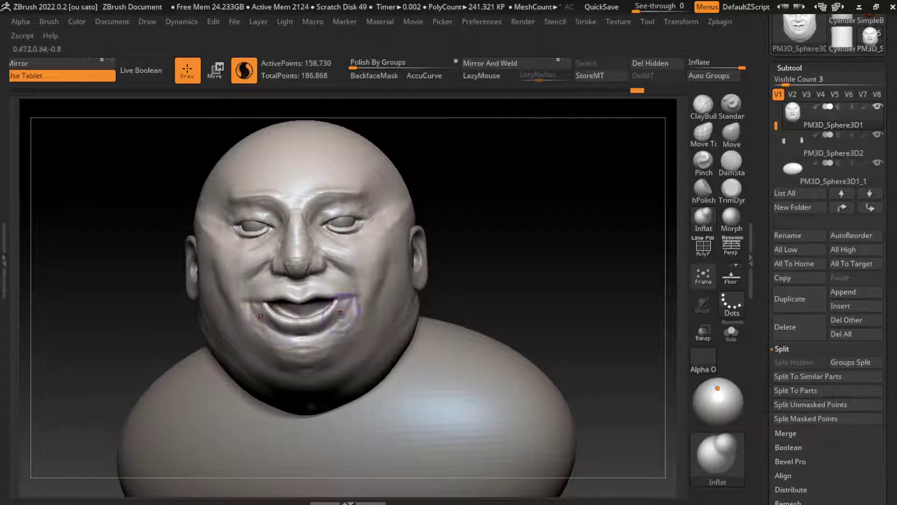
click(703, 104)
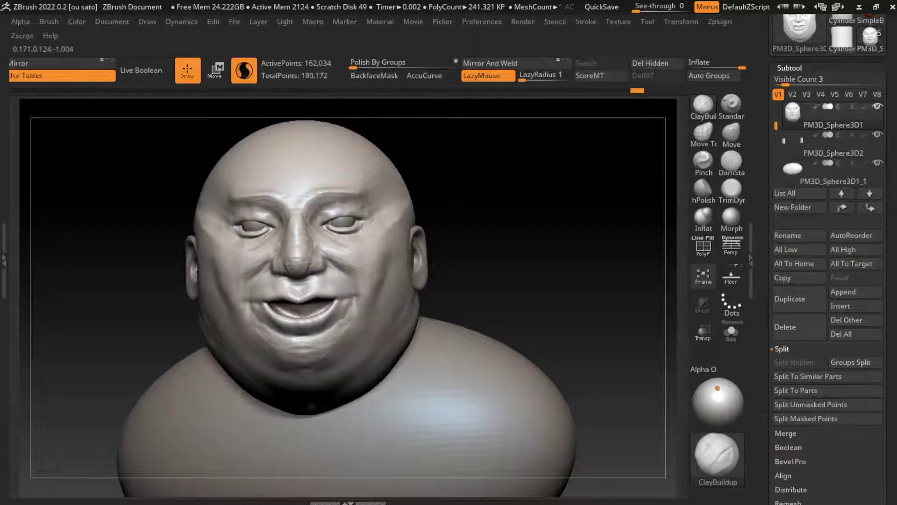
Build up the upper lip with ClayBuildup and carve DamStandard creases at both mouth corners.
drag(316, 282, 333, 286)
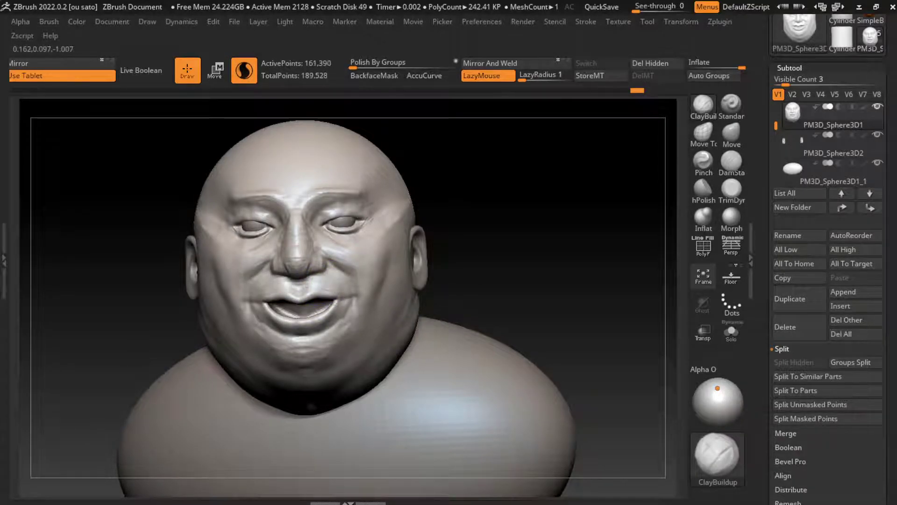
click(731, 159)
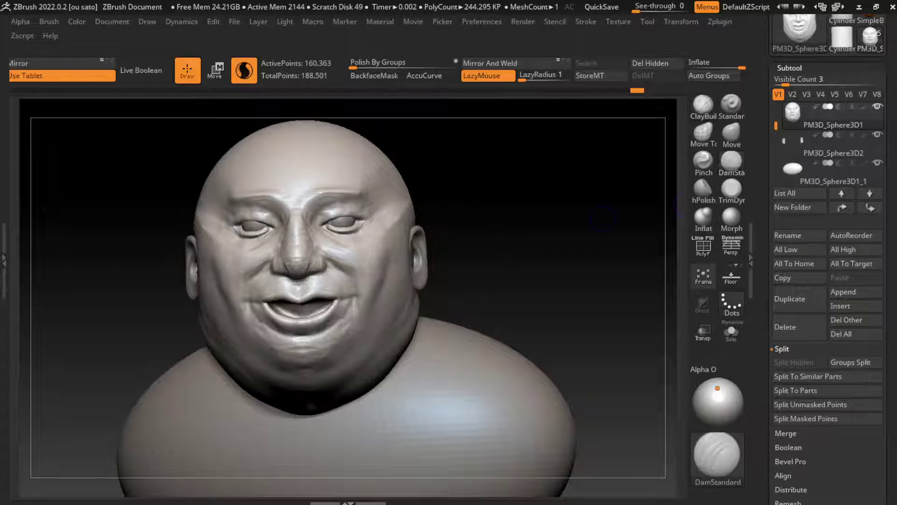
ctrl+right_drag(603, 218, 445, 276)
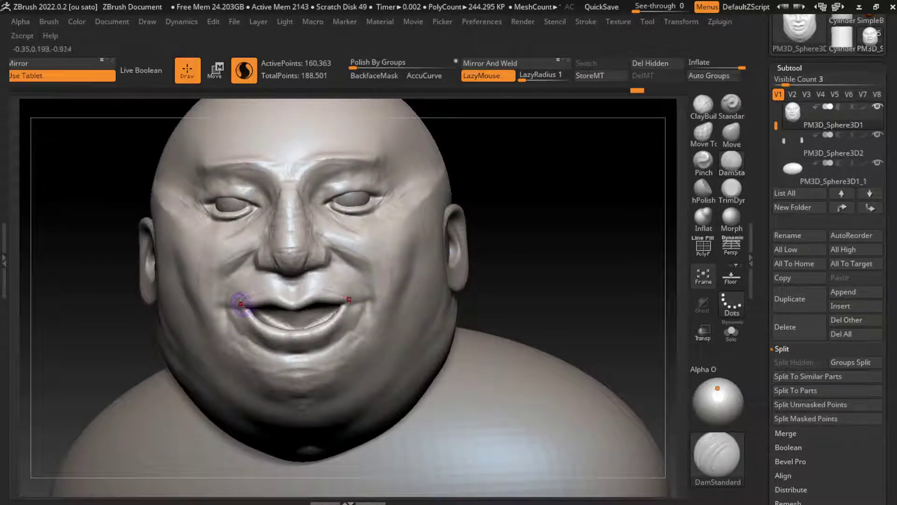
key(ctrl+a)
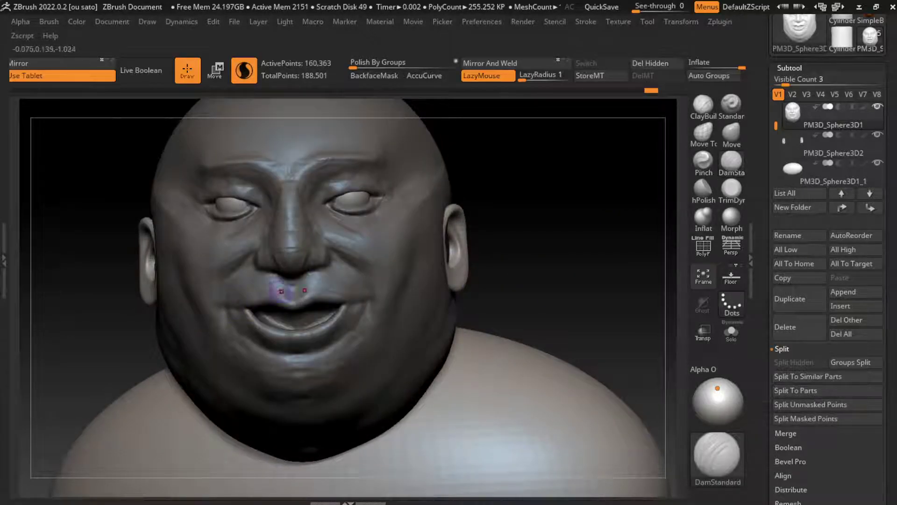
ctrl+click(541, 311)
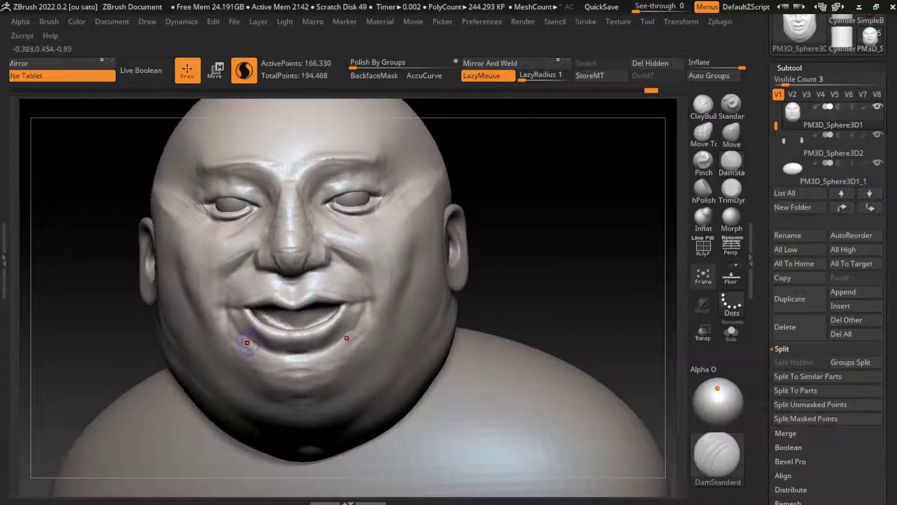
drag(240, 304, 293, 301)
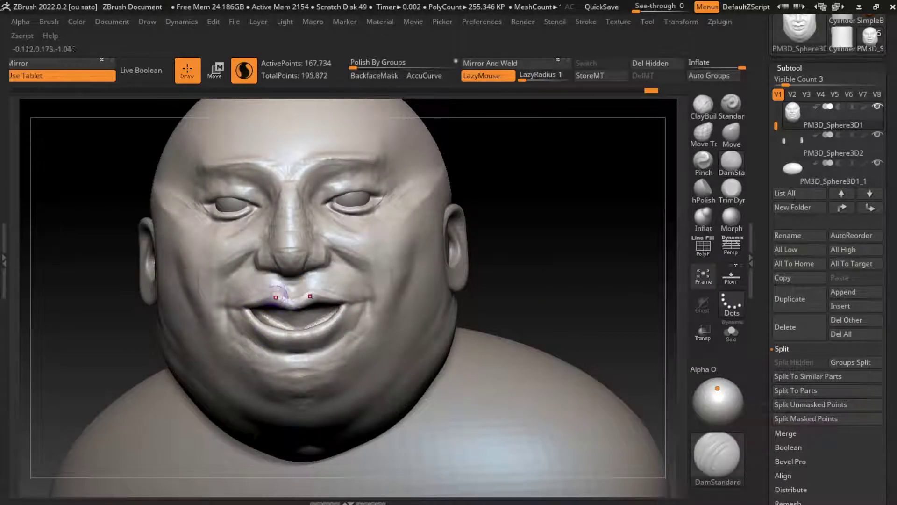
drag(355, 332, 378, 315)
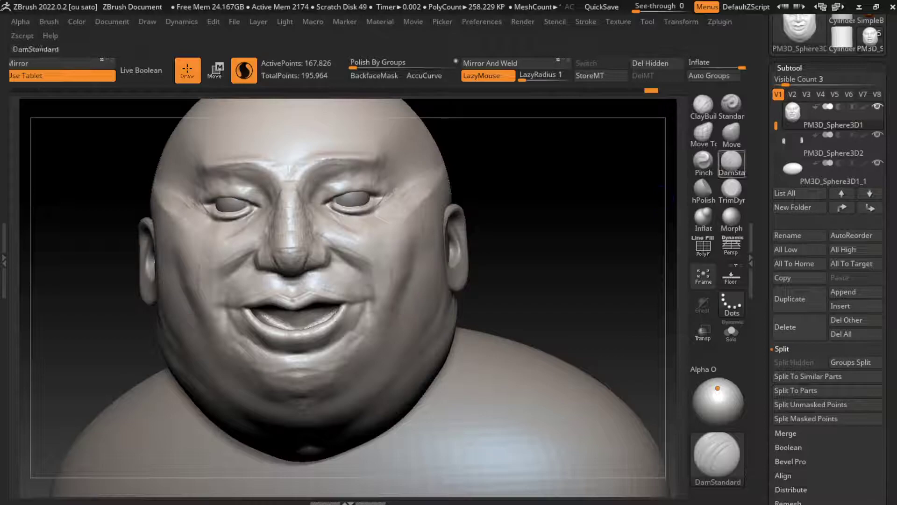
click(731, 188)
Lightly flatten the face around the lips with TrimDynamic.
key(s)
right_drag(309, 302, 302, 303)
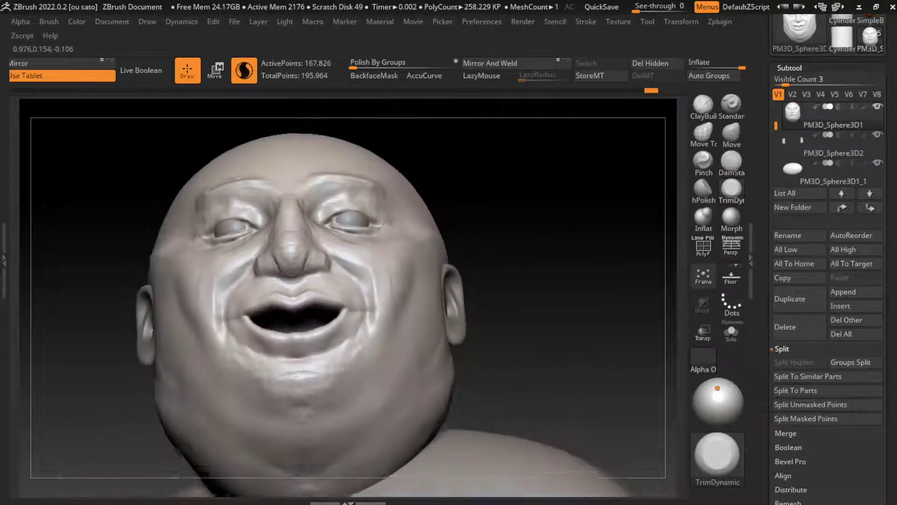
drag(292, 303, 344, 295)
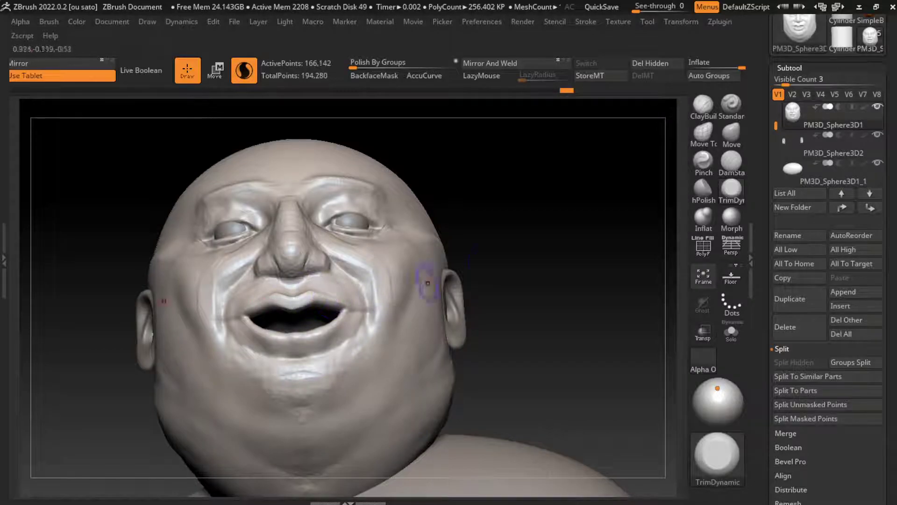
right_drag(428, 283, 545, 252)
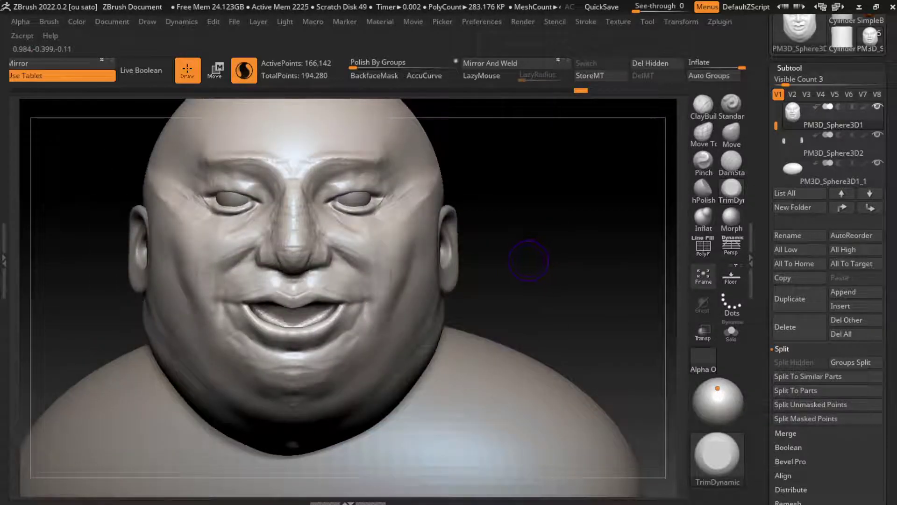
click(731, 161)
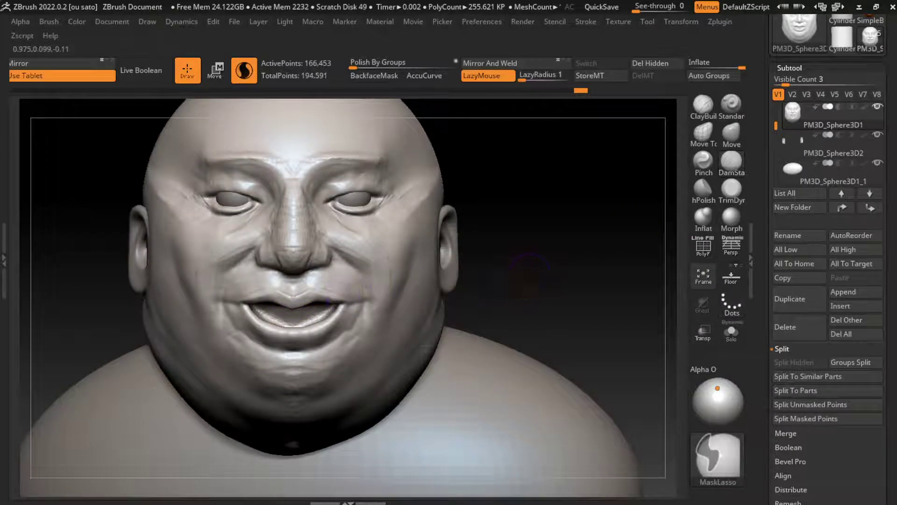
right_drag(294, 304, 294, 304)
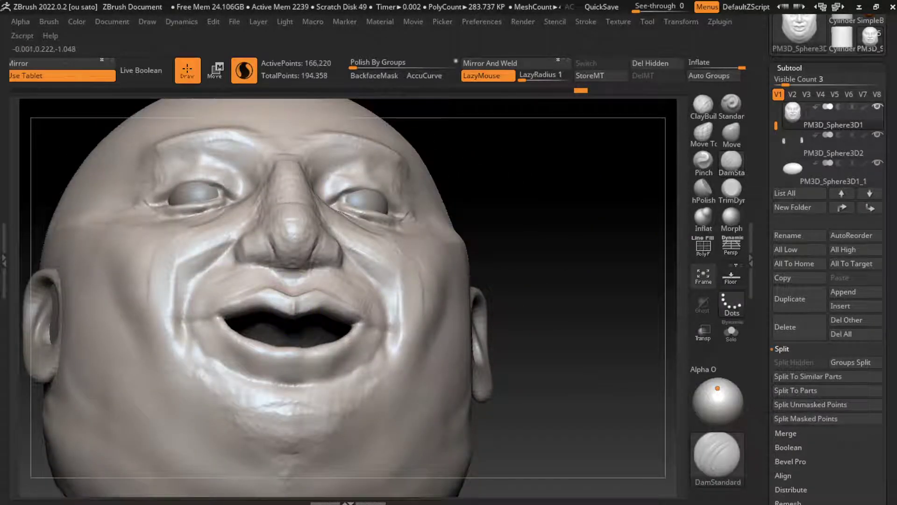
Build up the upper lip with ClayBuildup and check the profile with the Move brush.
click(703, 104)
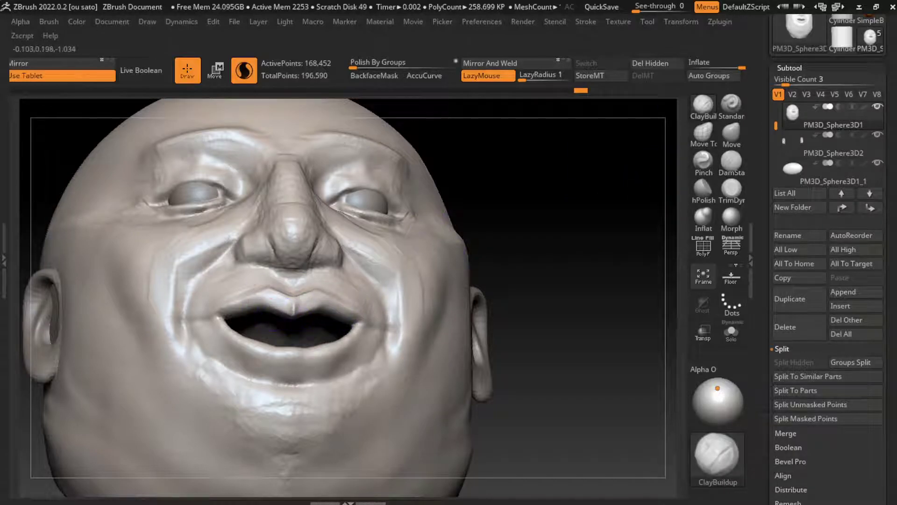
drag(287, 305, 300, 304)
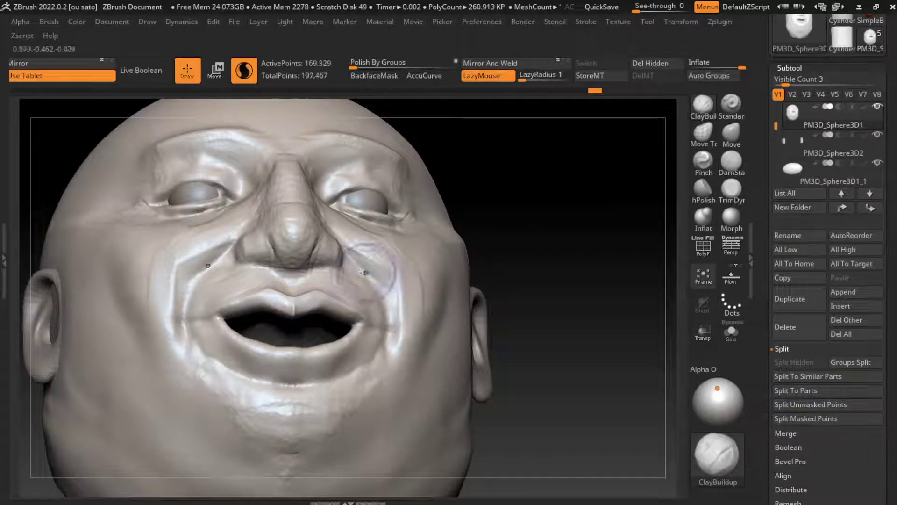
right_drag(293, 304, 296, 315)
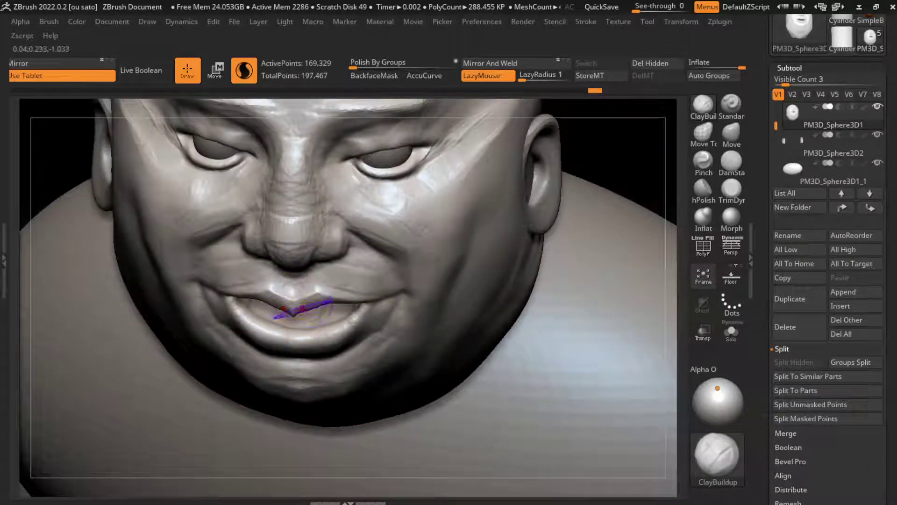
click(732, 133)
right_drag(608, 243, 468, 262)
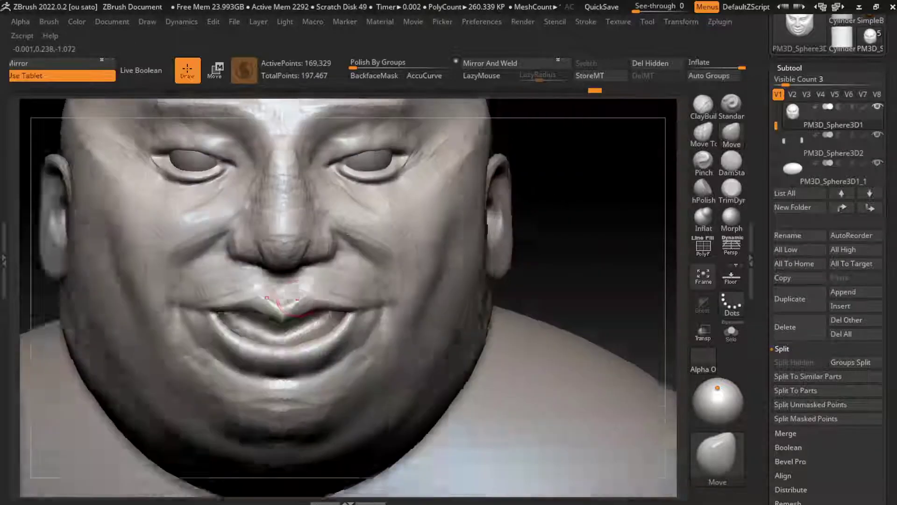
right_drag(467, 262, 523, 225)
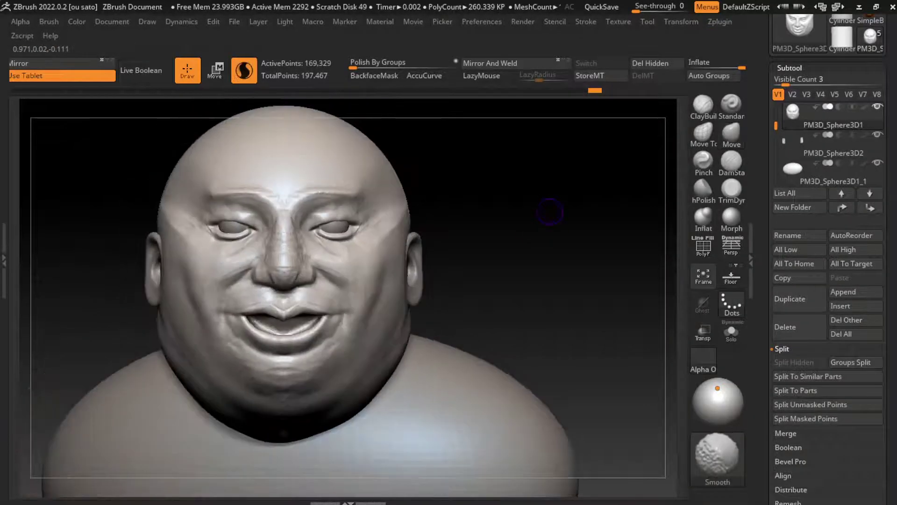
Choose TrimDynamic and step back through the last trim strokes on the smile.
right_drag(290, 308, 282, 333)
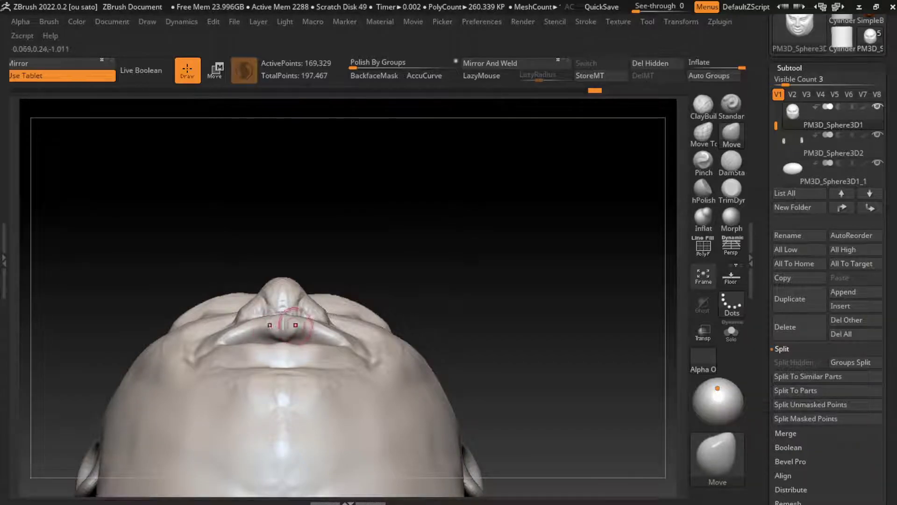
click(731, 189)
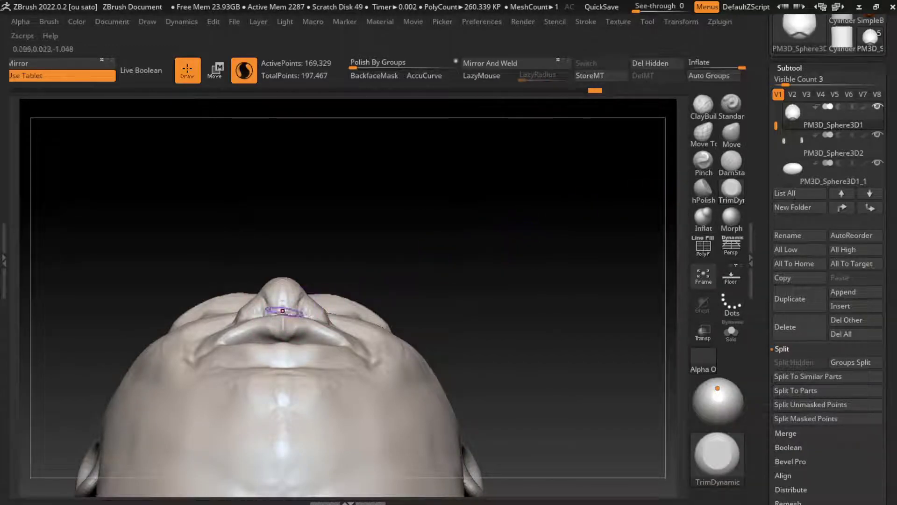
key(ctrl+shift+z)
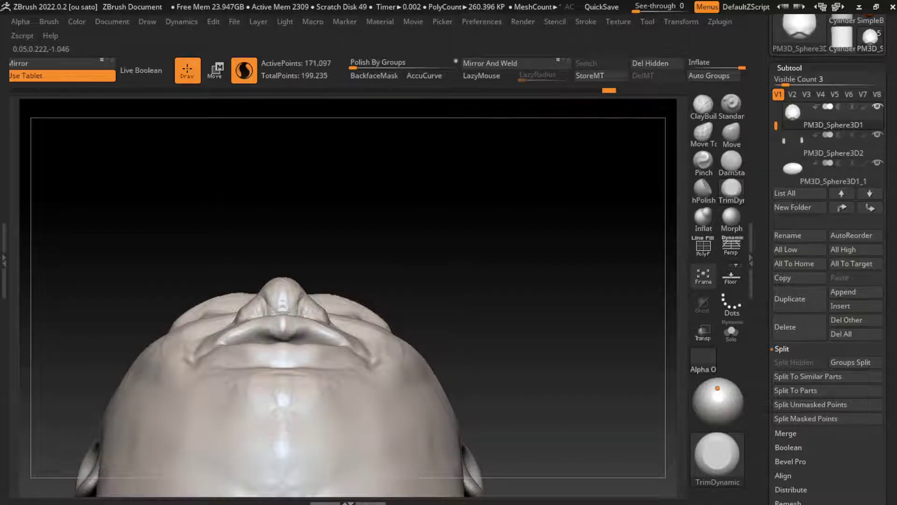
key(ctrl+shift+z)
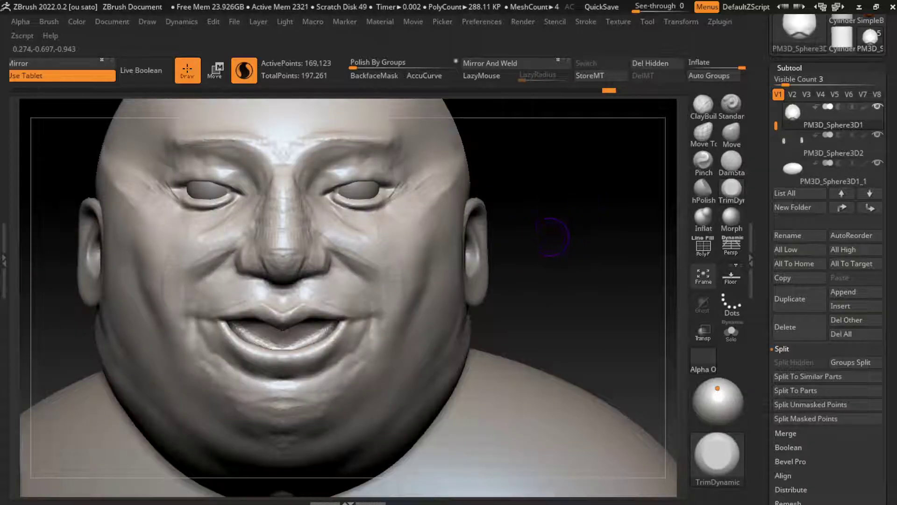
Try DamStandard on the lips, undoing and redoing the recent lip and chin strokes.
click(731, 161)
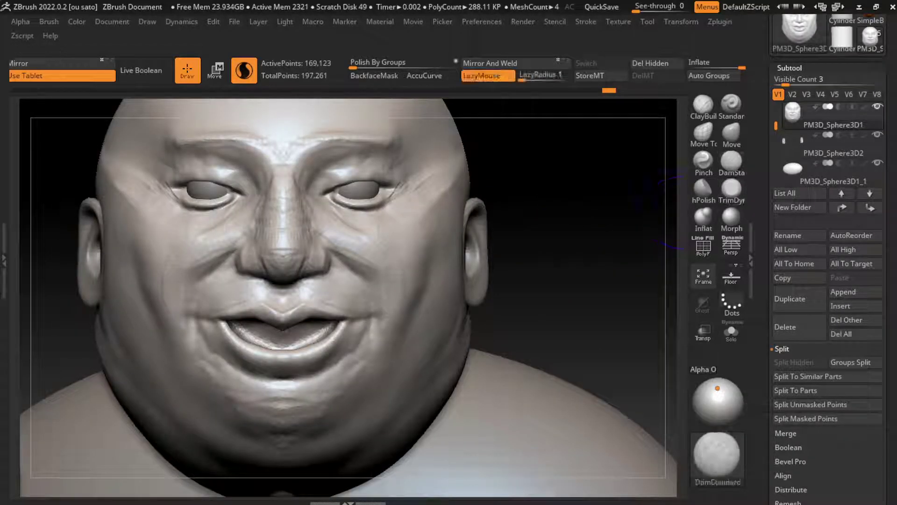
key(ctrl+z)
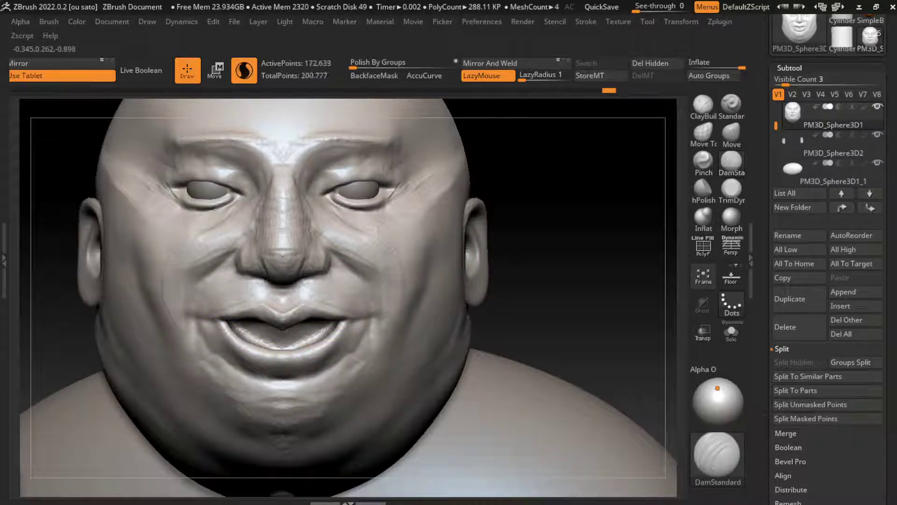
key(ctrl+z)
key(ctrl+z)
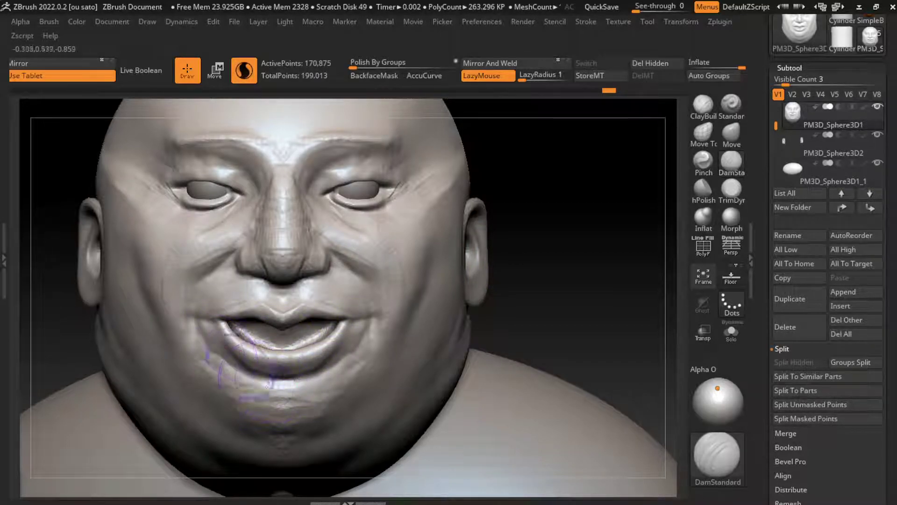
key(ctrl+z)
key(ctrl+z)
key(ctrl+z)
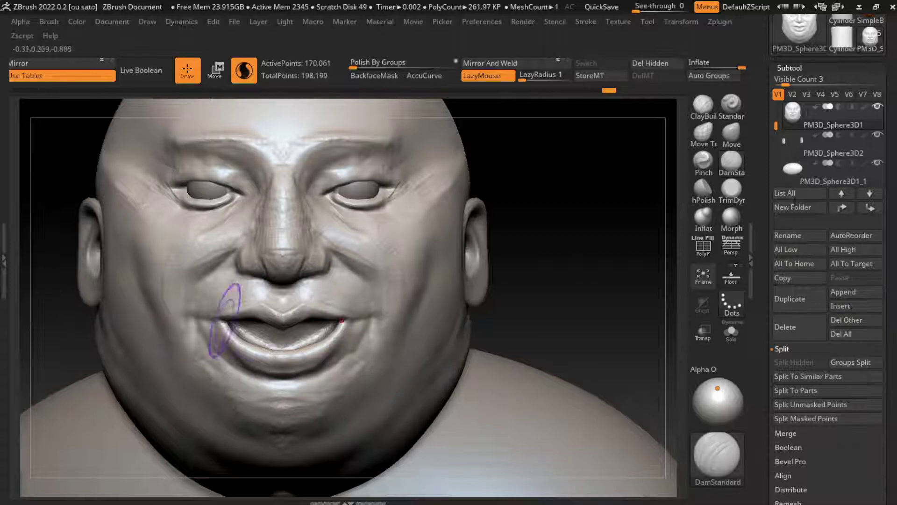
key(ctrl+z)
key(ctrl+shift+z)
key(ctrl+shift+z)
key(ctrl+shift+z)
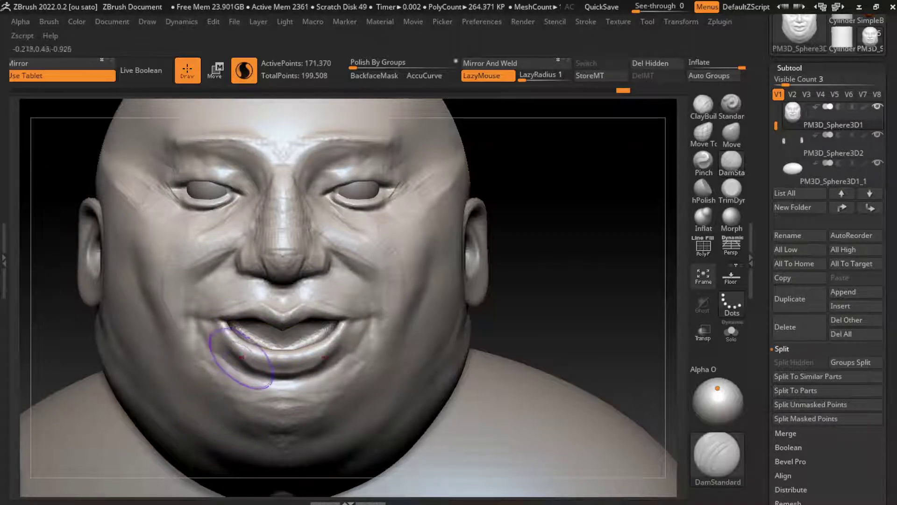
key(ctrl+shift+z)
key(ctrl+shift+z)
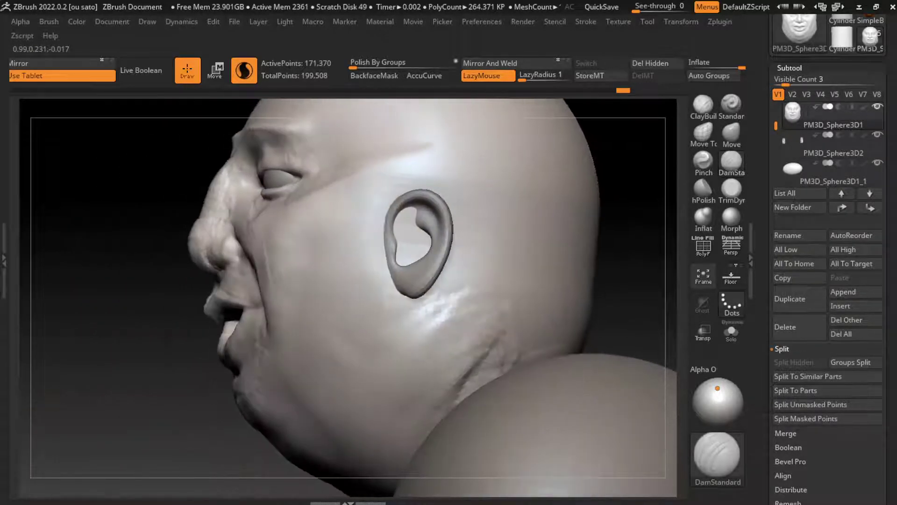
Build up clay on the chin with ClayBuildup.
click(732, 217)
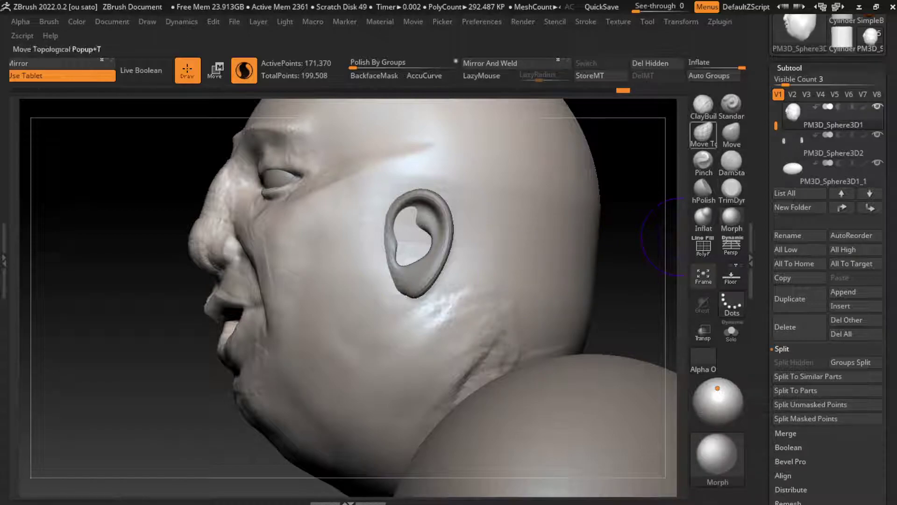
click(731, 133)
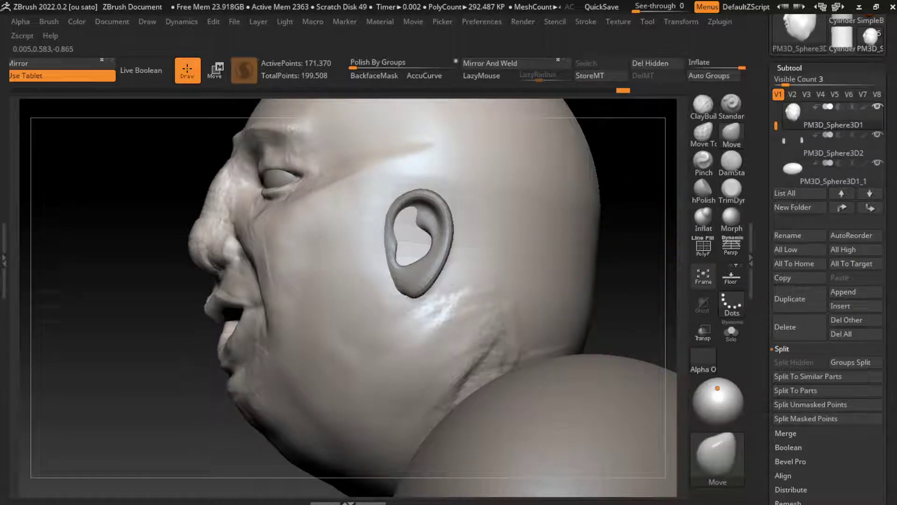
key(ctrl+z)
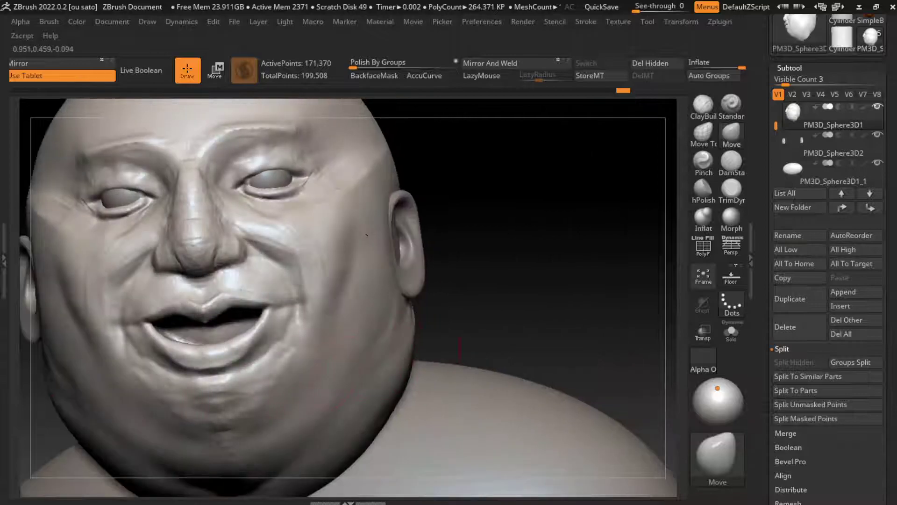
click(703, 105)
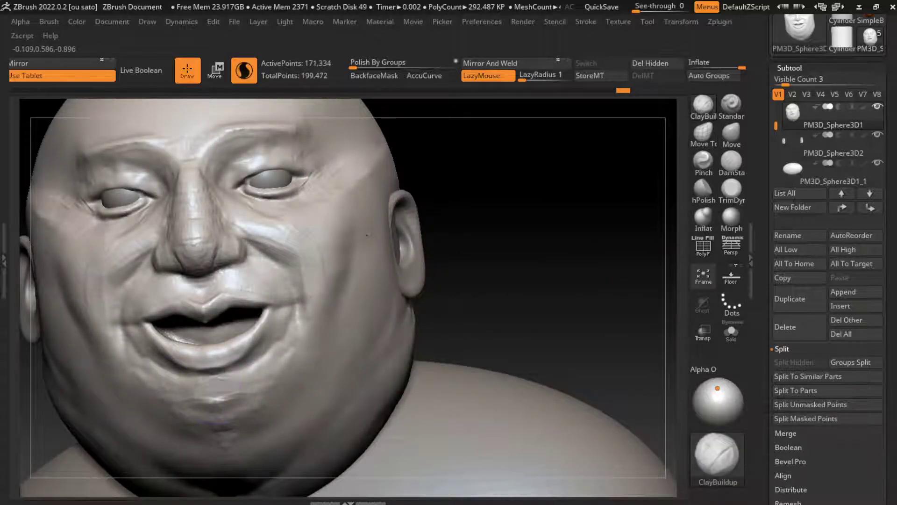
drag(216, 400, 234, 390)
key(f)
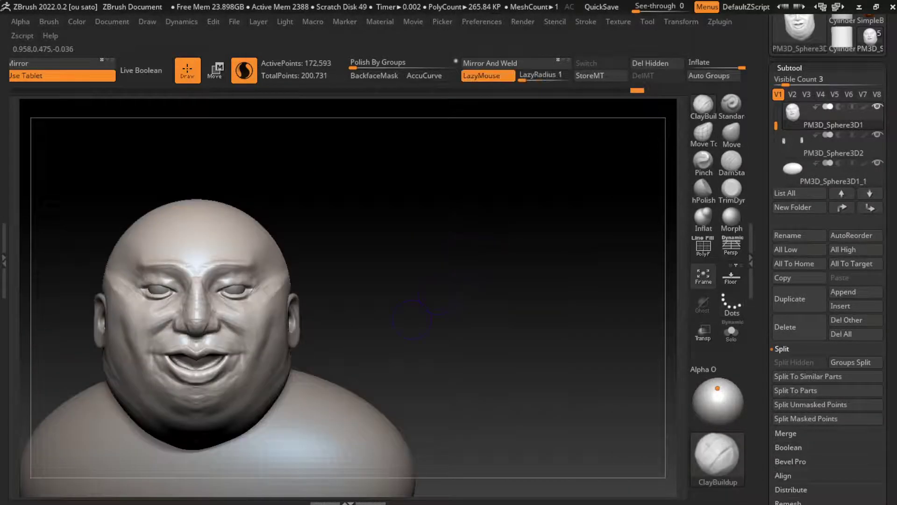
drag(412, 320, 425, 317)
Set the draw size to 5 and sculpt the chin below the lower lip.
key(s)
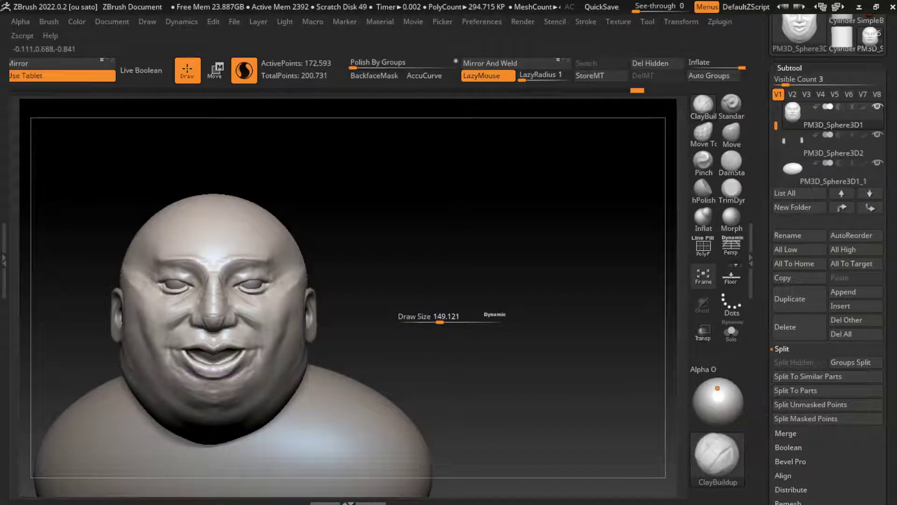
text(5)
key(Return)
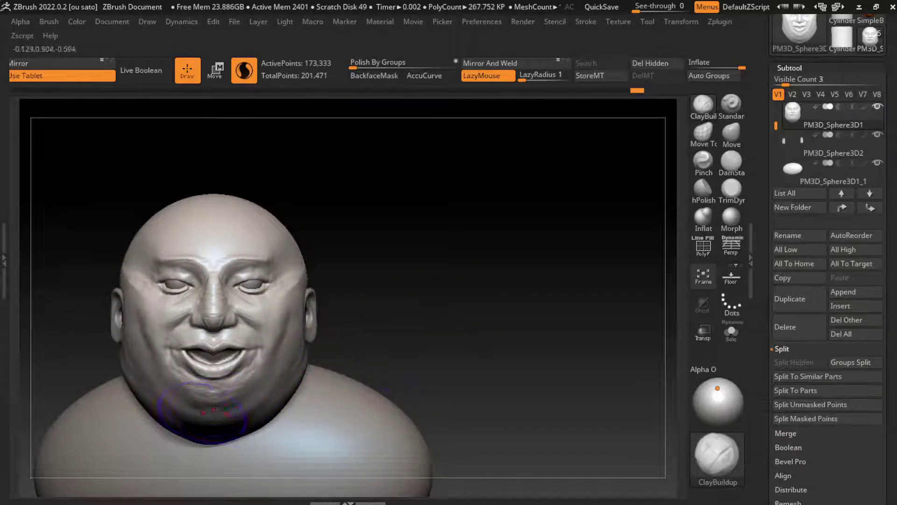
mouse_move(203, 409)
mouse_down()
mouse_move(248, 395)
mouse_move(232, 400)
mouse_up()
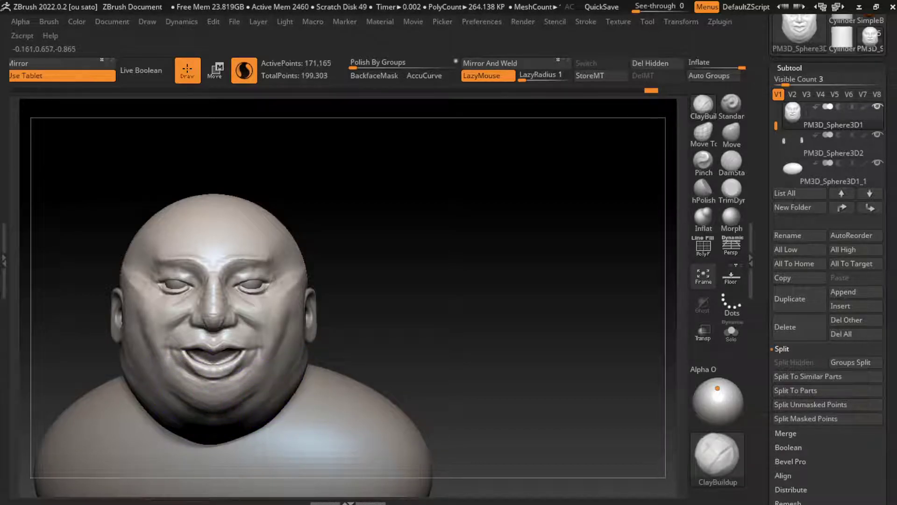
drag(193, 436, 193, 402)
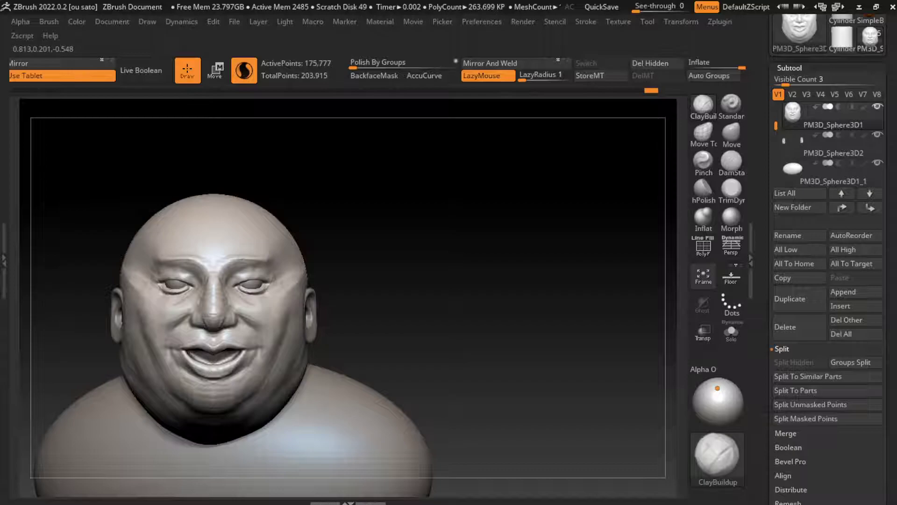
Enlarge the brush considerably and switch back to the Move brush.
key(s)
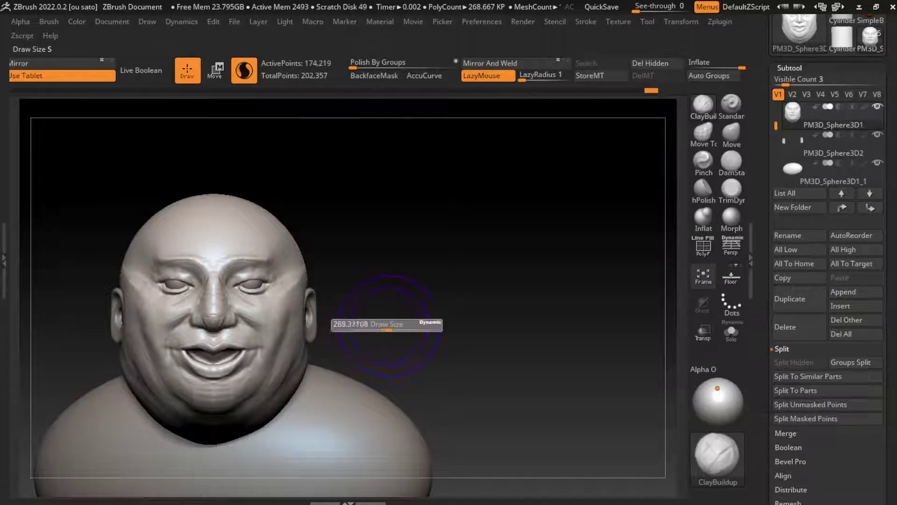
drag(360, 330, 405, 332)
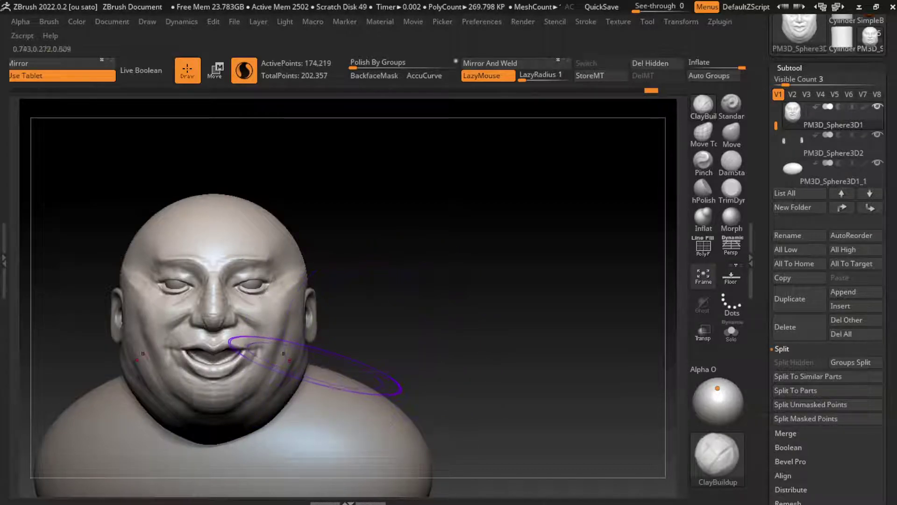
key(b)
key(m)
key(v)
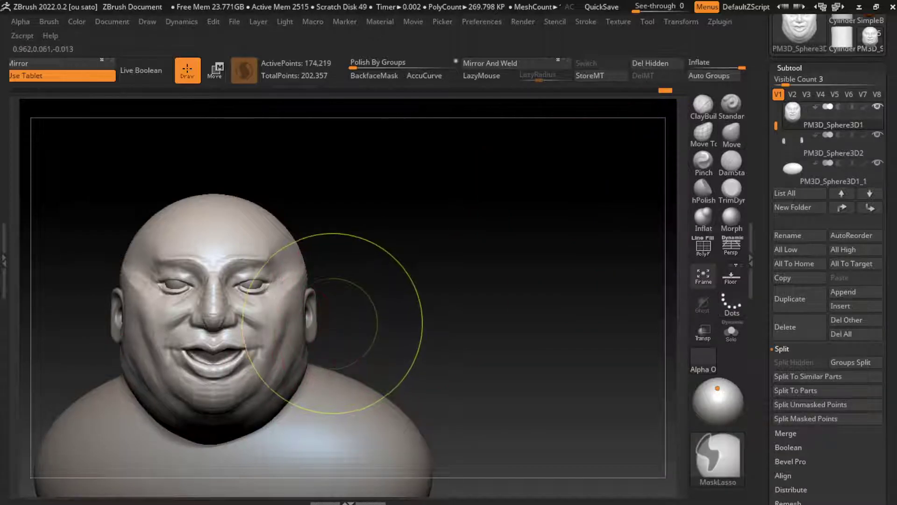
Undo the last stroke and return to sculpting the head with a smaller brush.
key(ctrl+z)
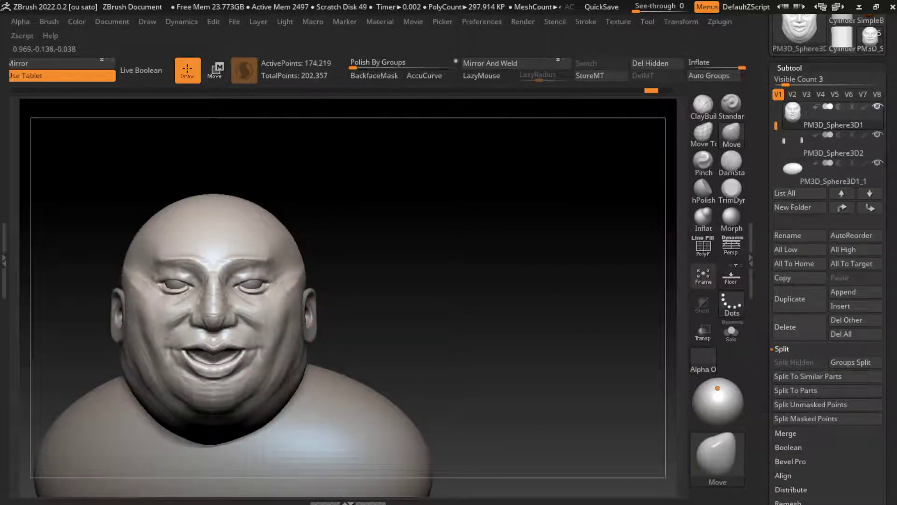
alt+click(299, 322)
key(w)
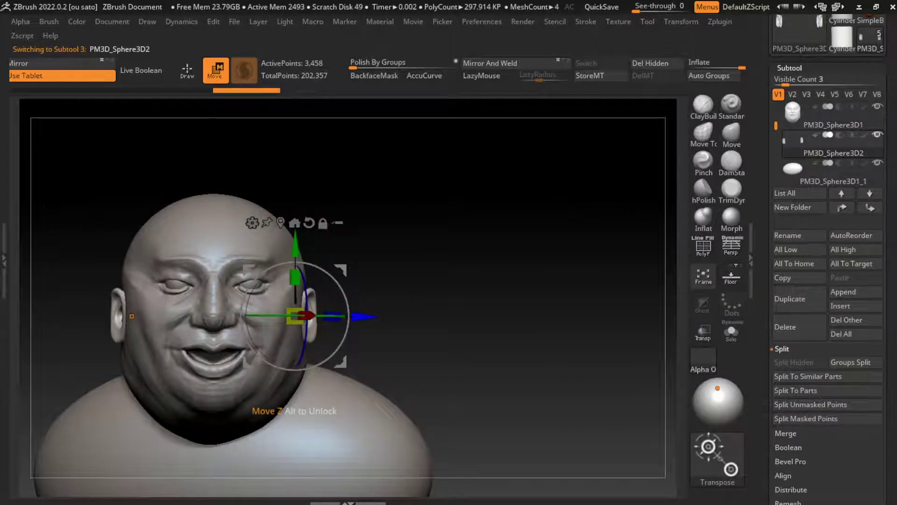
alt+click(227, 350)
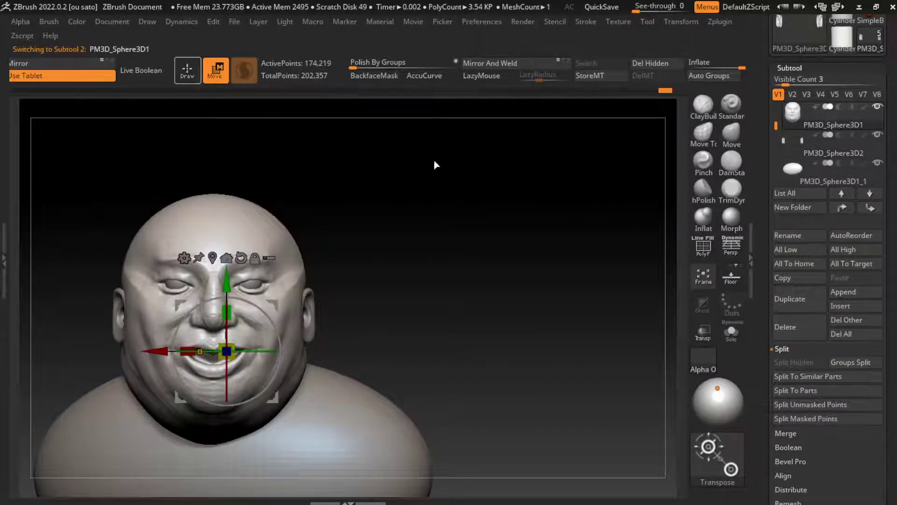
key(q)
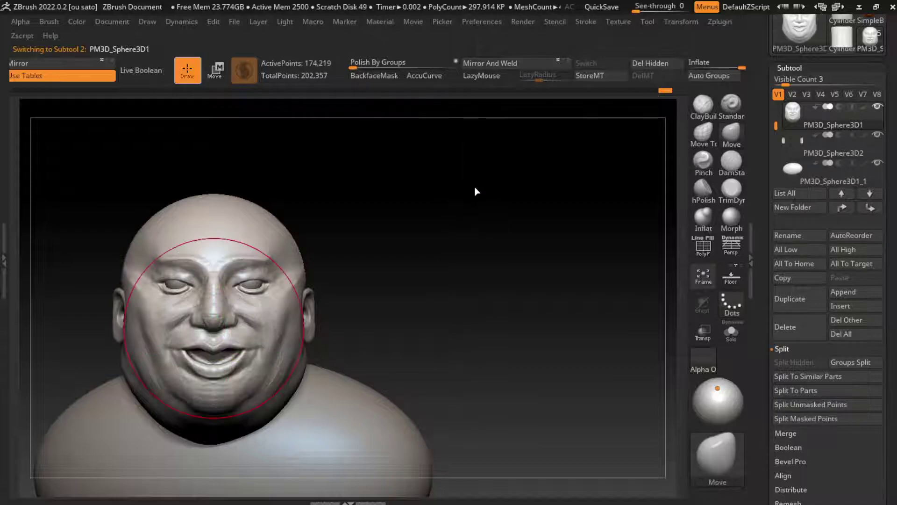
key(s)
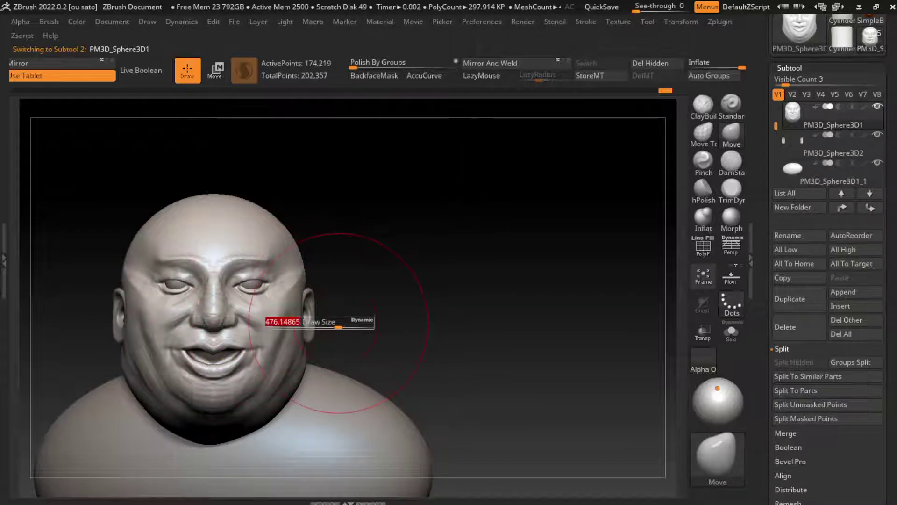
drag(315, 322, 282, 296)
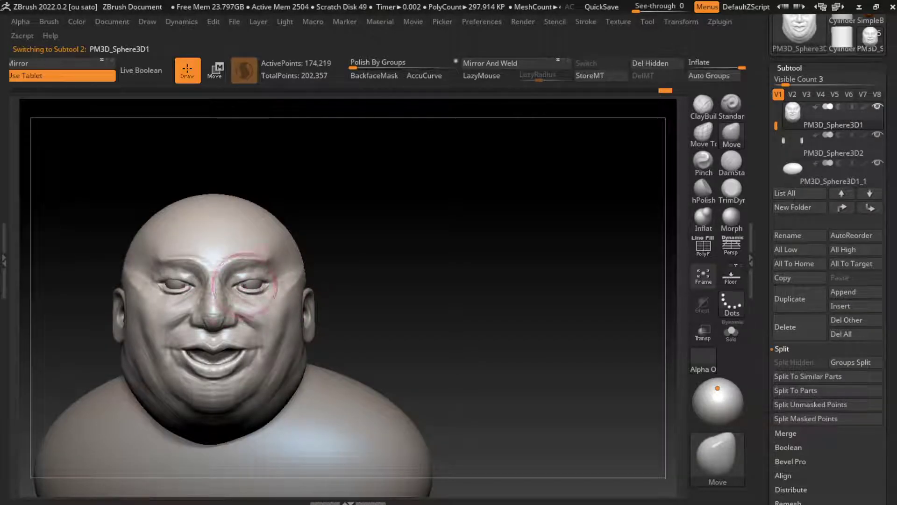
Shift the eyeballs slightly sideways with the Move gizmo, then reselect the head.
alt+click(244, 283)
key(w)
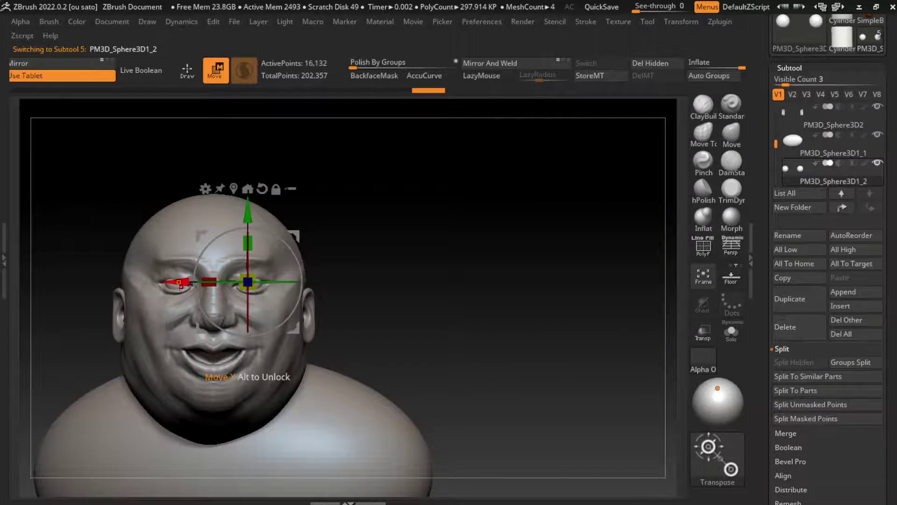
drag(179, 283, 181, 283)
scroll(294, 282, up, 3)
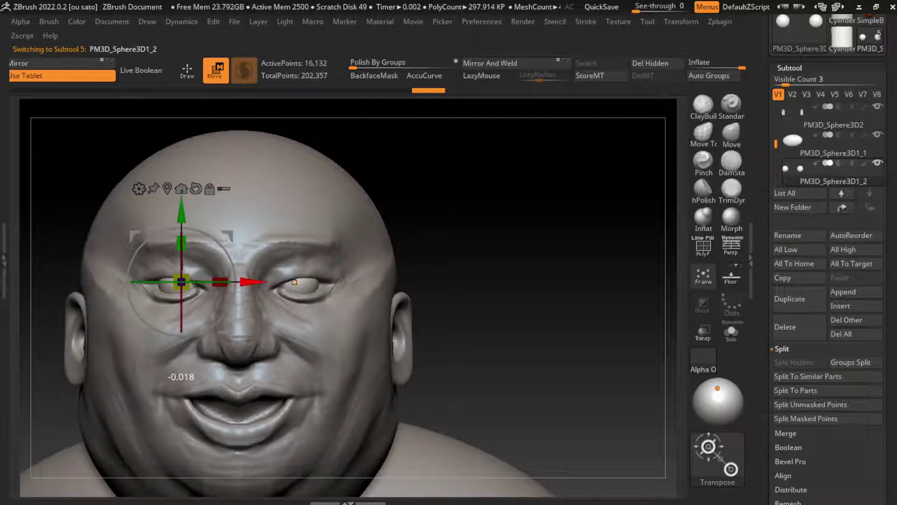
alt+click(215, 401)
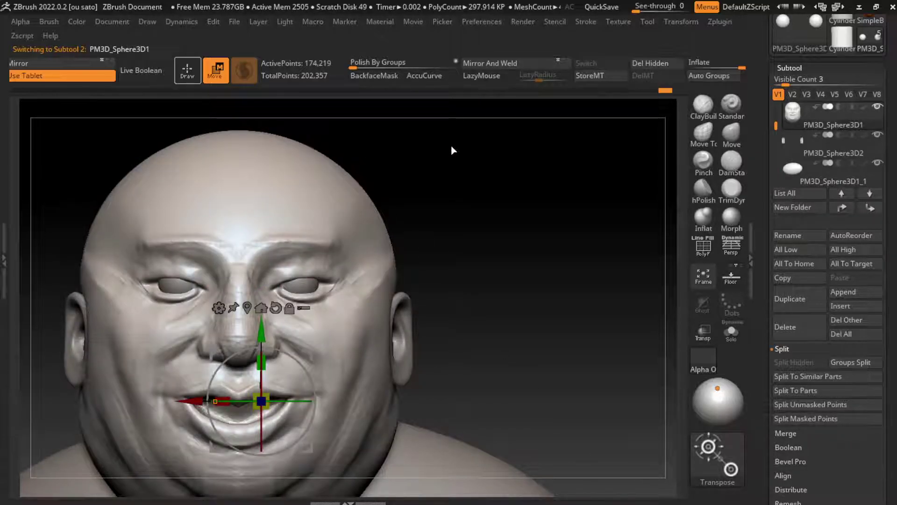
key(q)
scroll(434, 318, down, 3)
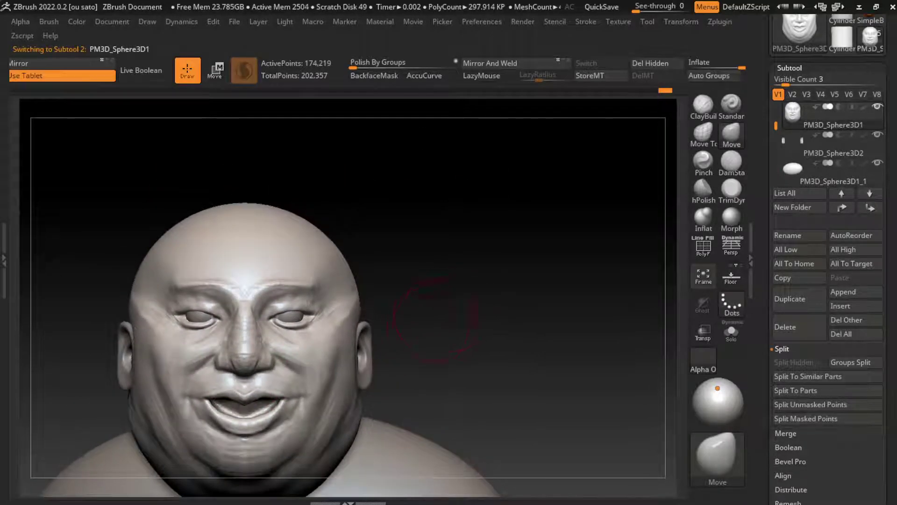
alt+drag(434, 318, 402, 287)
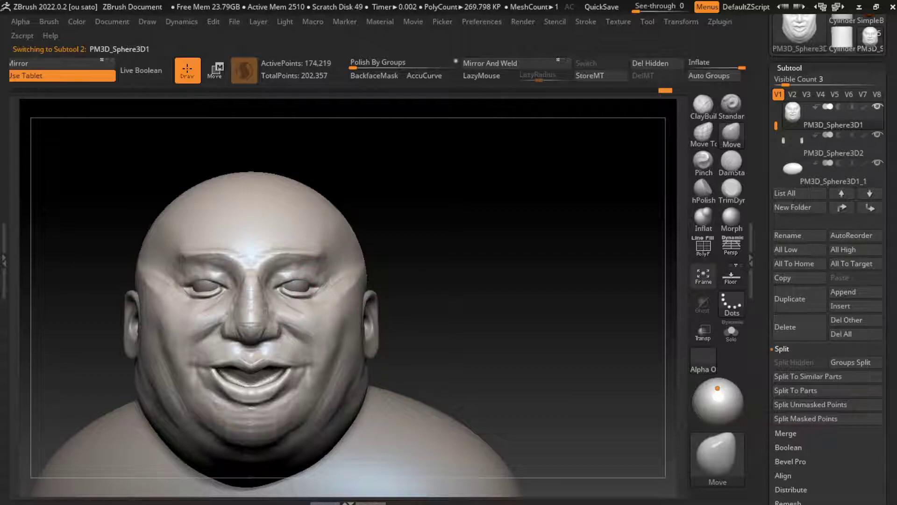
Click the eyeballs to make PM3D_Sphere3D1_2 active and orbit to look from below.
drag(305, 294, 421, 261)
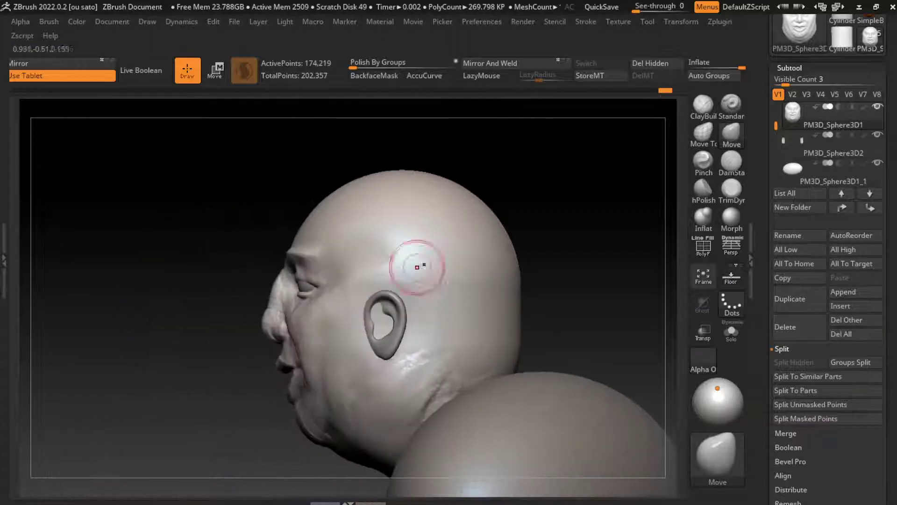
alt+click(293, 304)
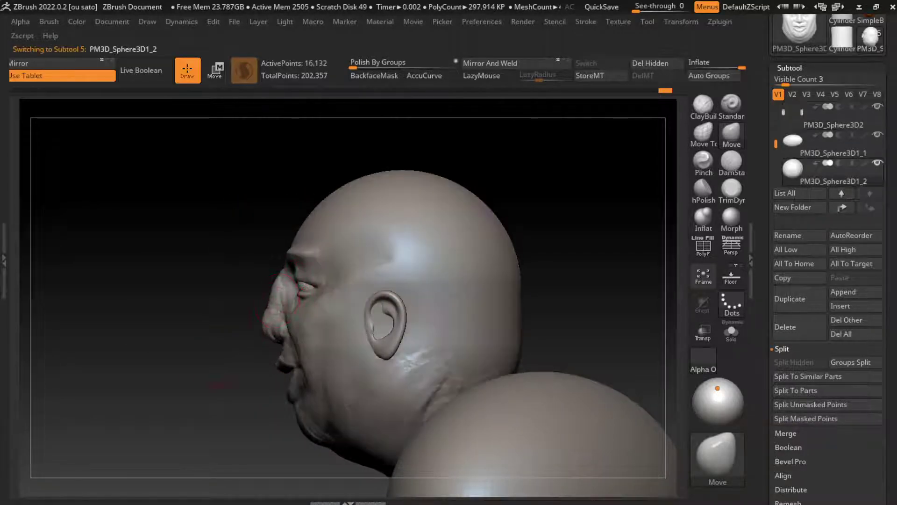
mouse_move(551, 327)
mouse_down()
mouse_move(412, 351)
mouse_move(438, 248)
mouse_up()
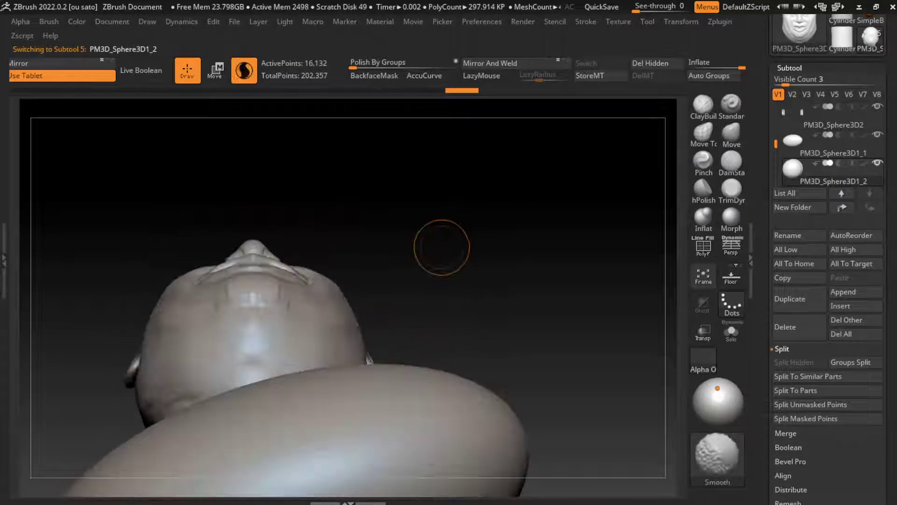
Solo the eyeballs, subdivide them, and mask all but a front iris spot with MaskPen.
click(732, 332)
key(ctrl+d)
key(ctrl+d)
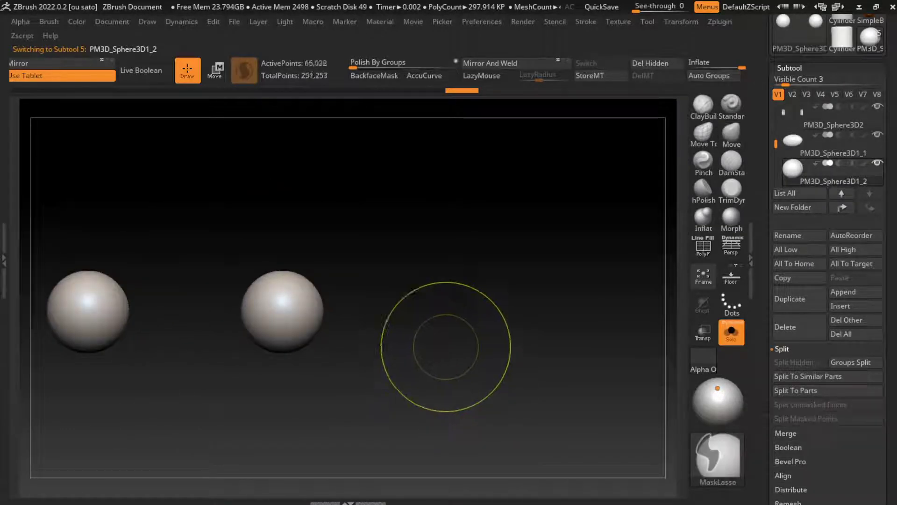
key(b)
key(m)
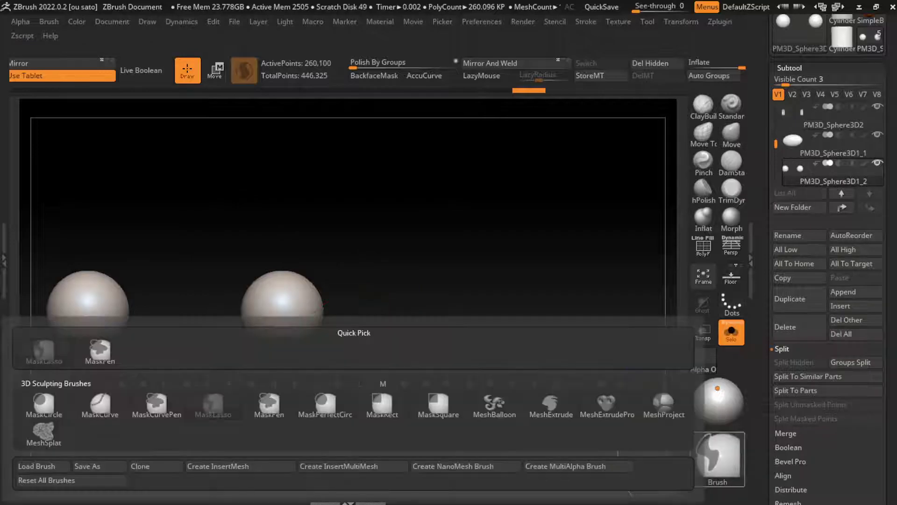
key(p)
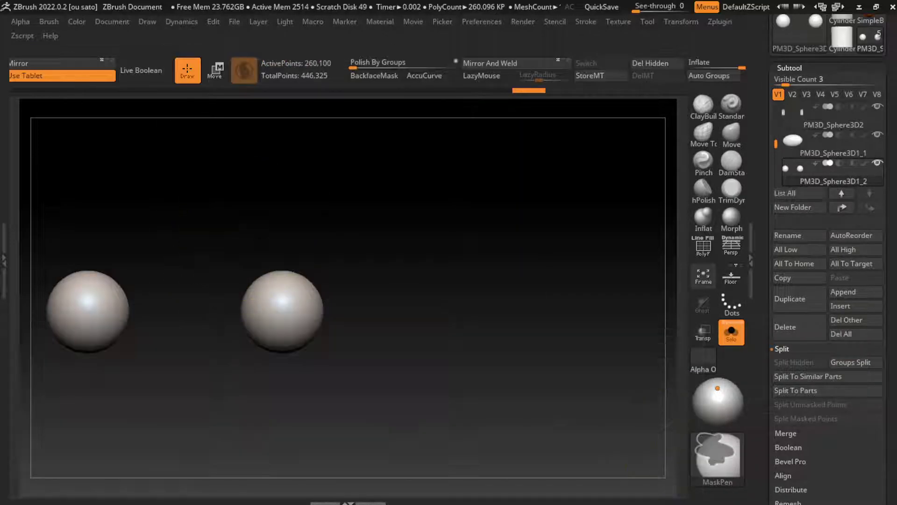
ctrl+click(370, 369)
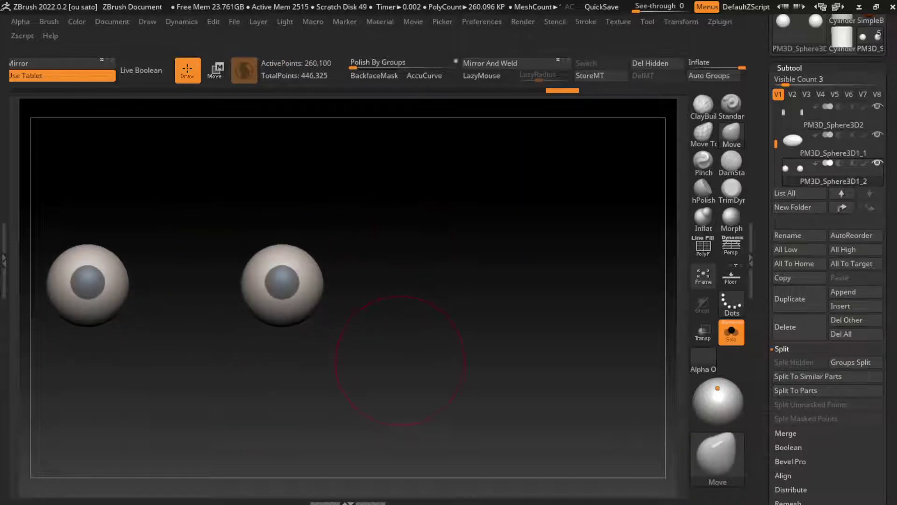
click(732, 331)
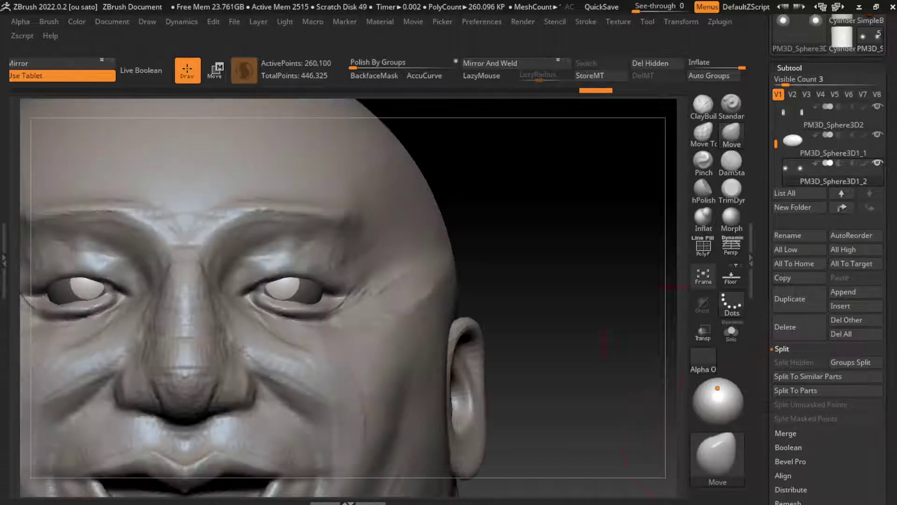
click(732, 332)
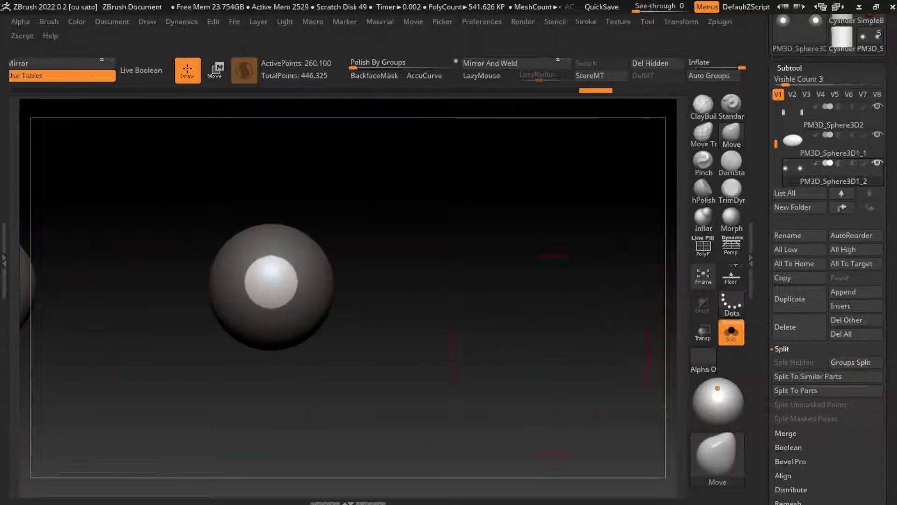
Rotate the eyeballs with the Transpose gizmo to re-aim the irises, then show the whole figure.
drag(421, 281, 249, 286)
key(w)
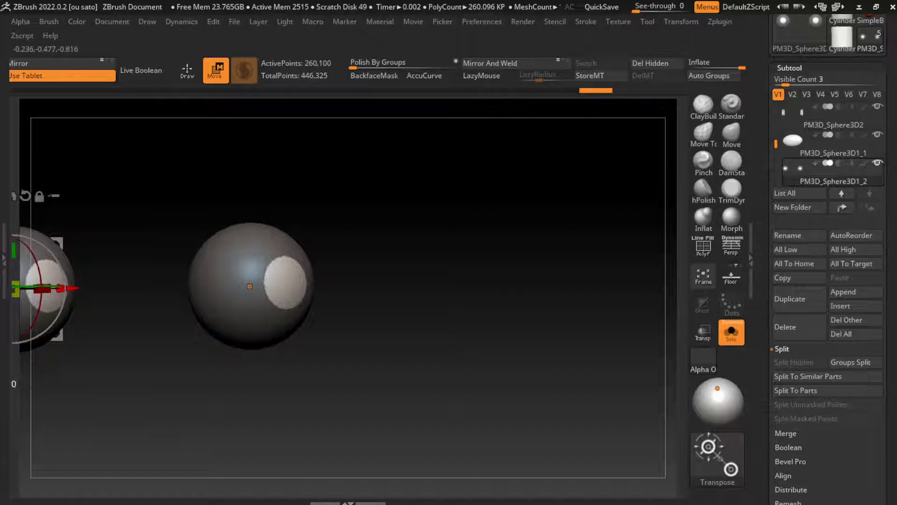
alt+drag(420, 327, 504, 336)
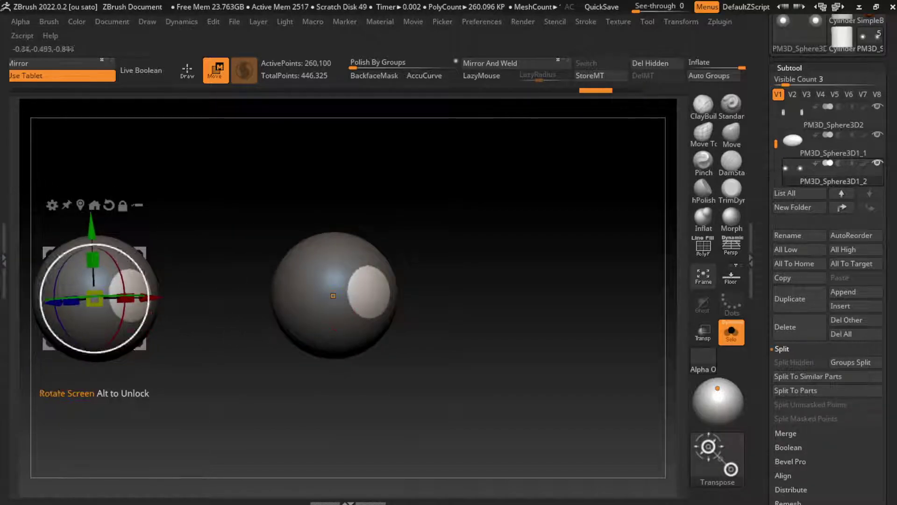
drag(95, 353, 103, 352)
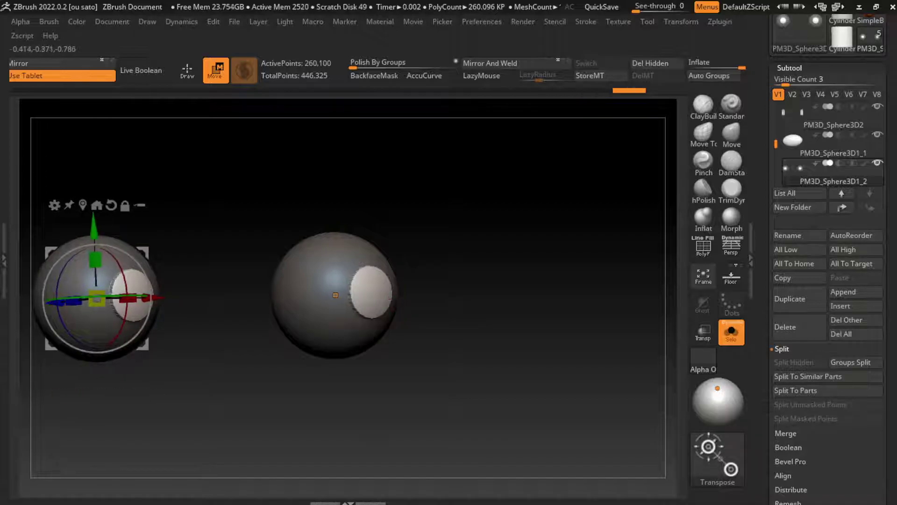
key(q)
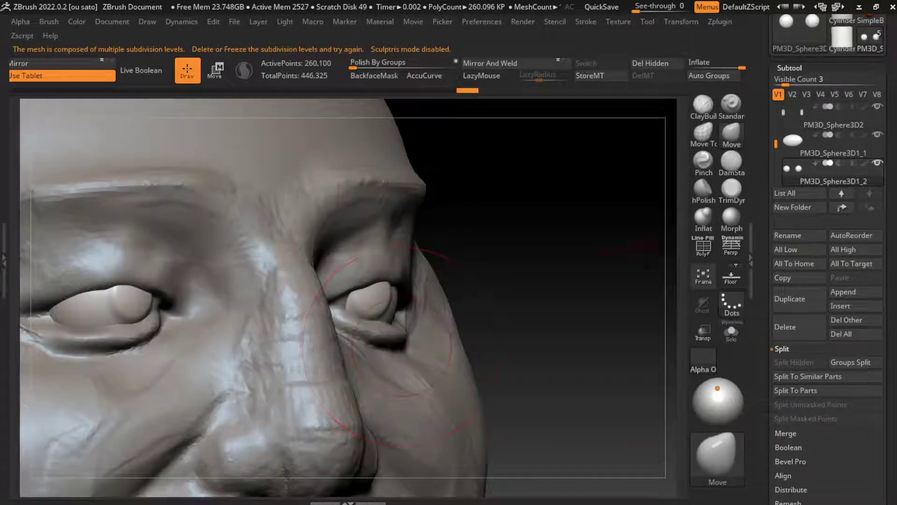
click(732, 332)
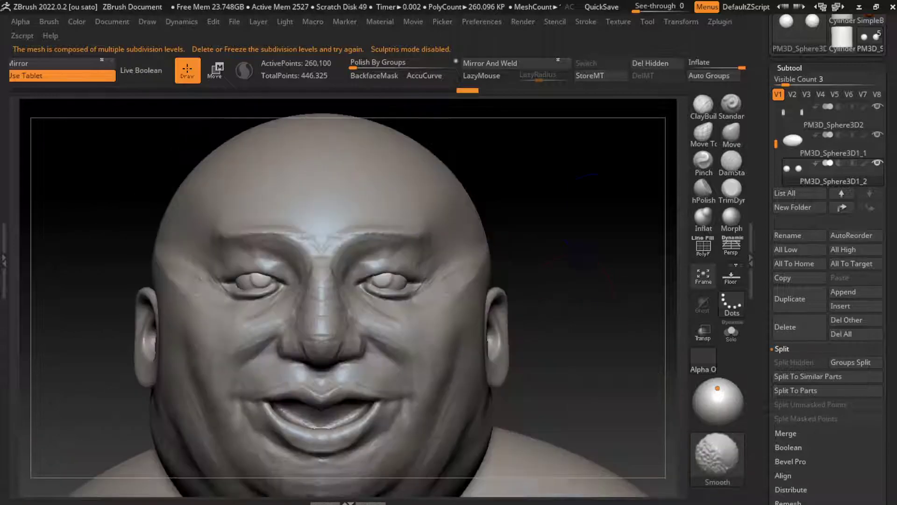
Frame the head in a front view and pick the MaskLasso brush.
shift+drag(550, 323, 543, 285)
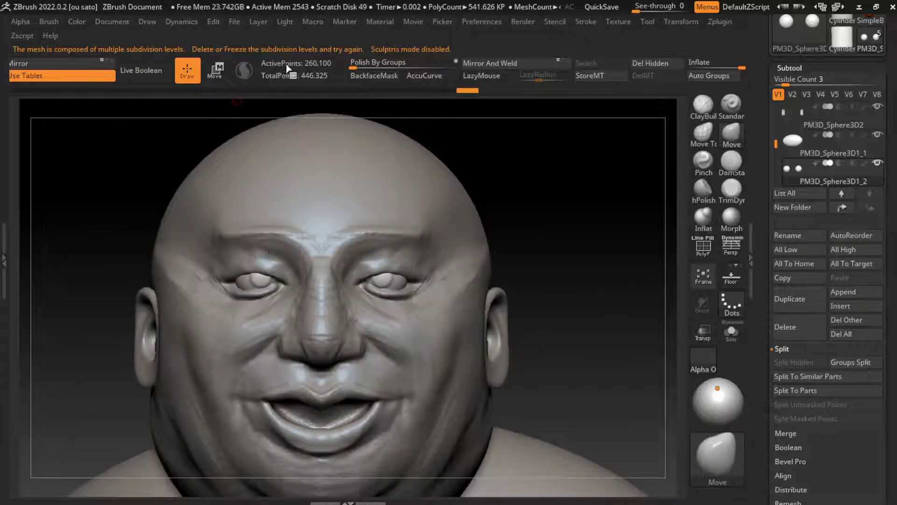
click(112, 21)
key(f)
key(b)
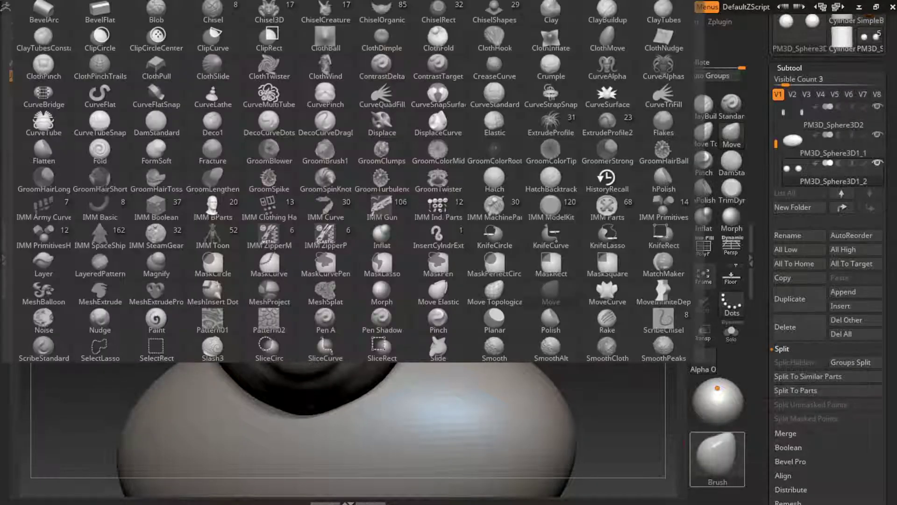
key(m)
key(p)
key(b)
key(m)
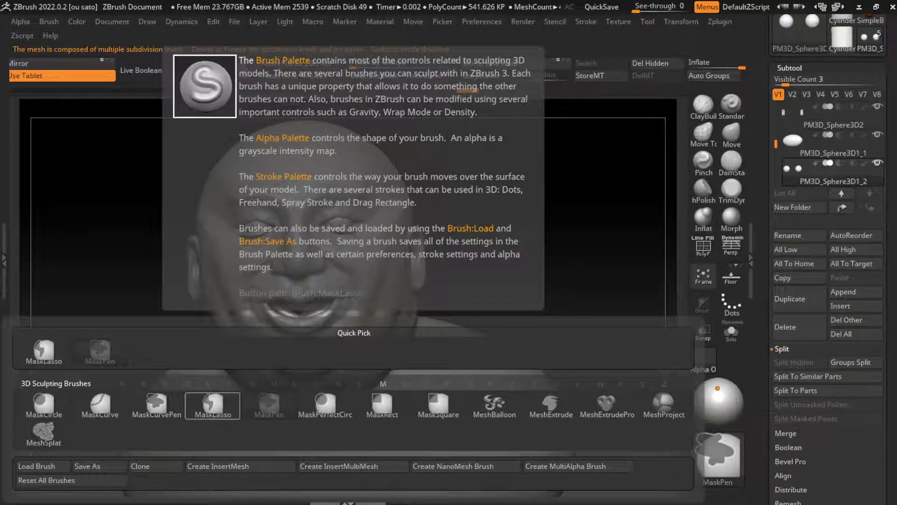
click(213, 403)
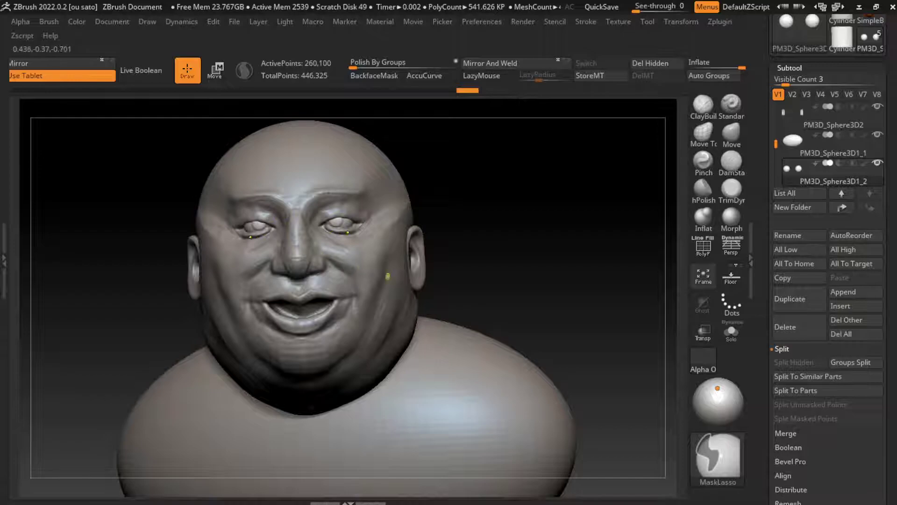
Lasso-mask the top of the head above the brows and check it from behind.
alt+click(387, 276)
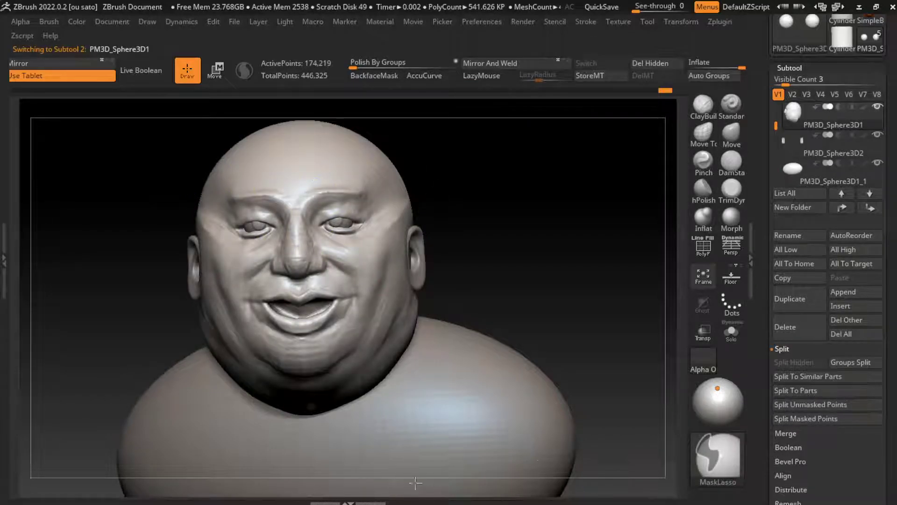
ctrl+drag(402, 177, 249, 214)
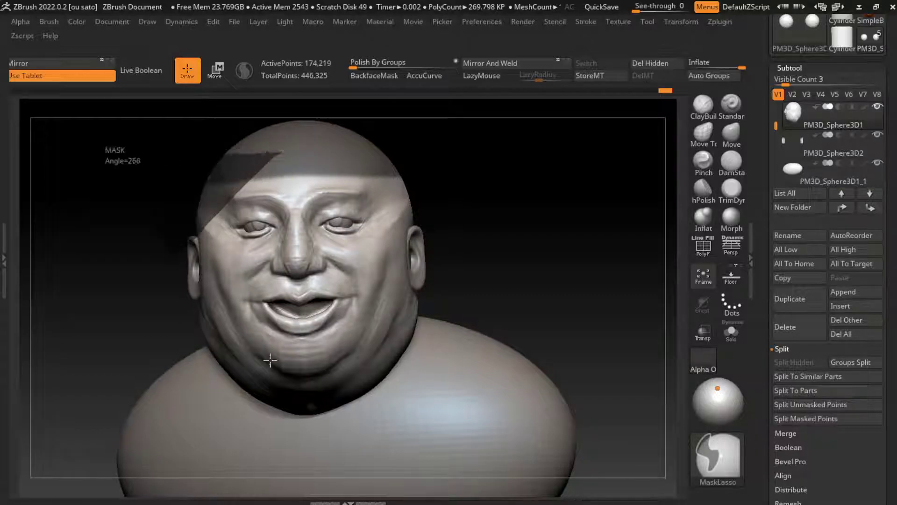
ctrl+drag(210, 168, 478, 209)
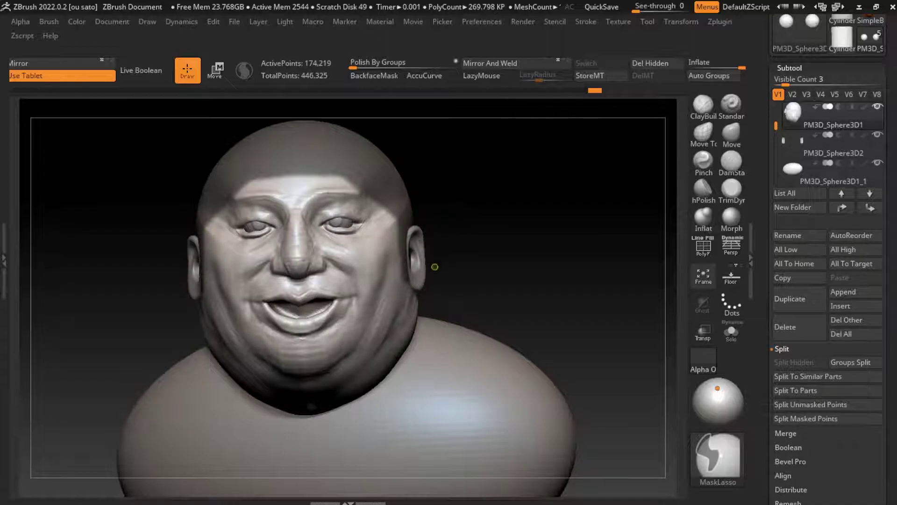
mouse_move(435, 267)
mouse_down()
mouse_move(461, 165)
mouse_move(362, 204)
mouse_up()
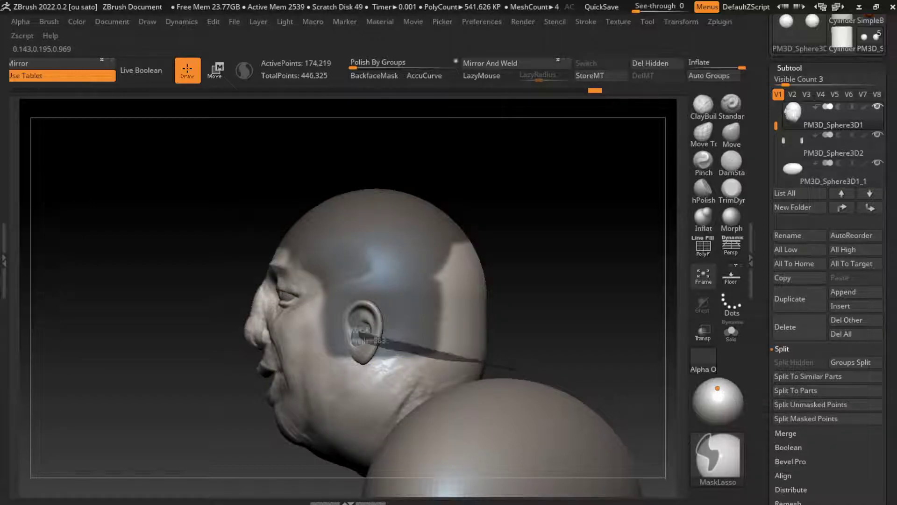
mouse_move(611, 211)
mouse_down()
mouse_move(179, 260)
mouse_move(476, 340)
mouse_up()
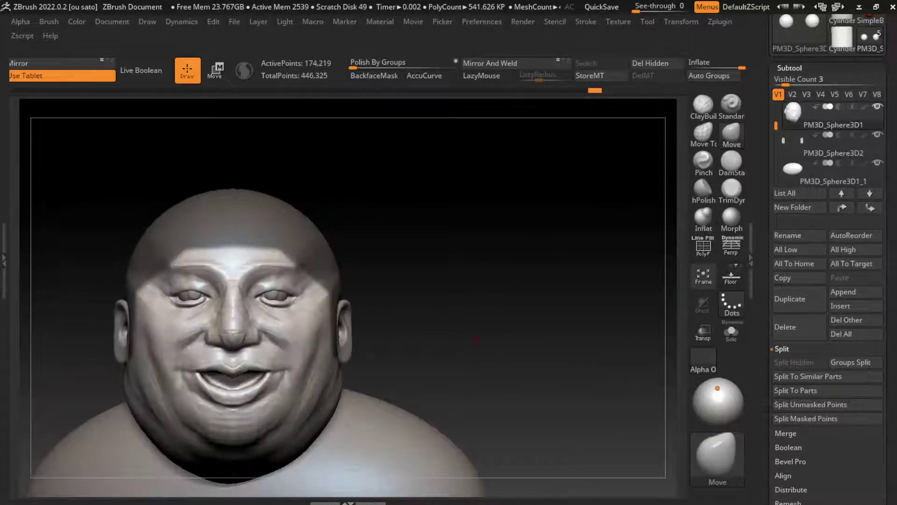
scroll(827, 281, down, 5)
Extract the masked skull top as a 0.02-thick shell, accept it and scale it slightly.
click(786, 301)
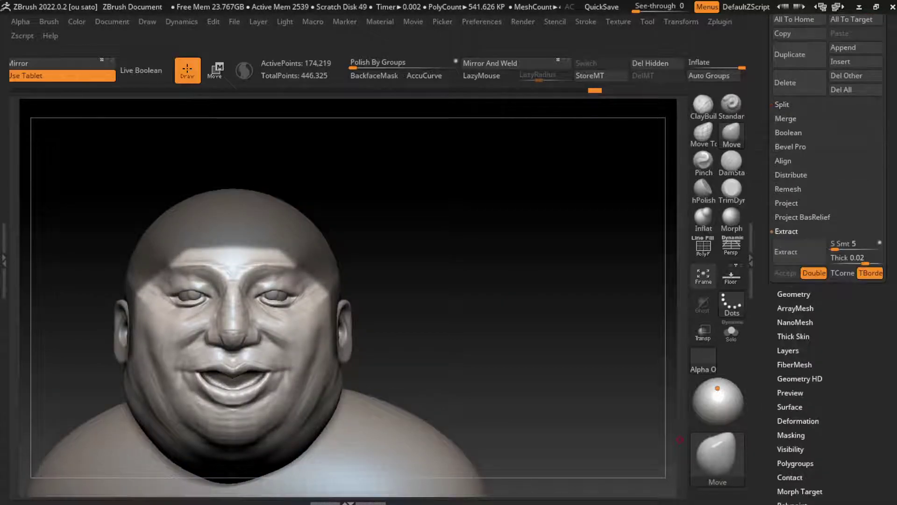
text(0.02)
key(Return)
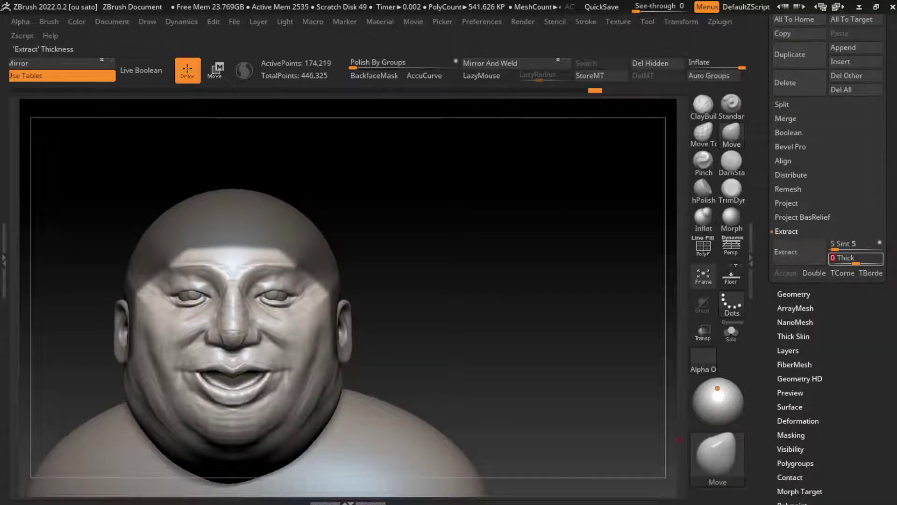
click(786, 251)
click(785, 273)
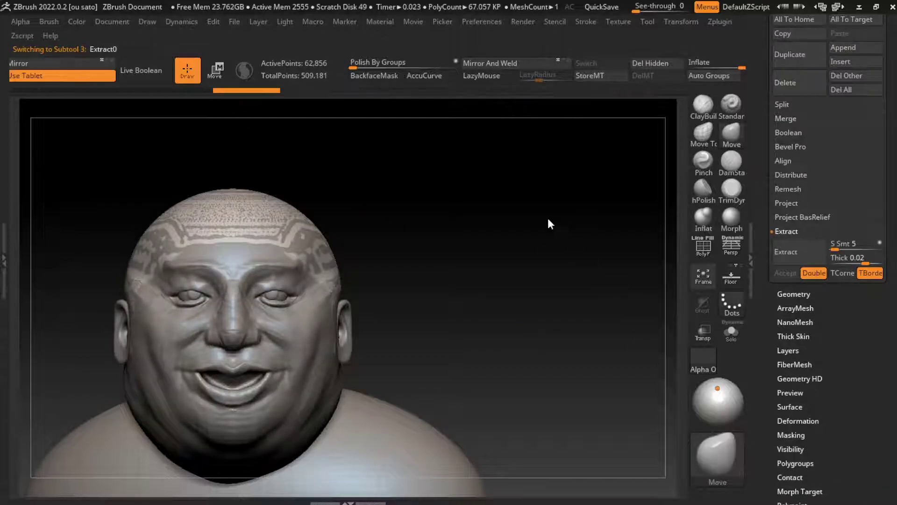
key(w)
mouse_move(232, 346)
mouse_down()
mouse_move(238, 355)
mouse_move(232, 256)
mouse_up()
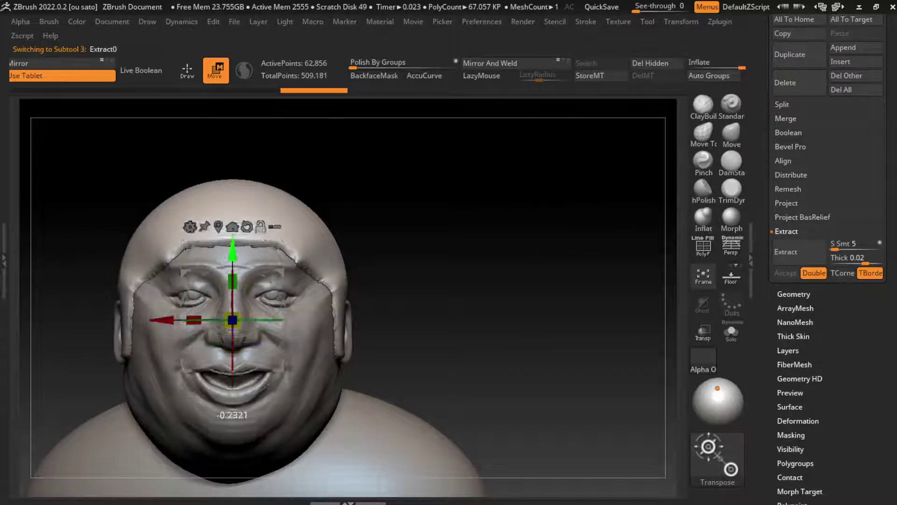
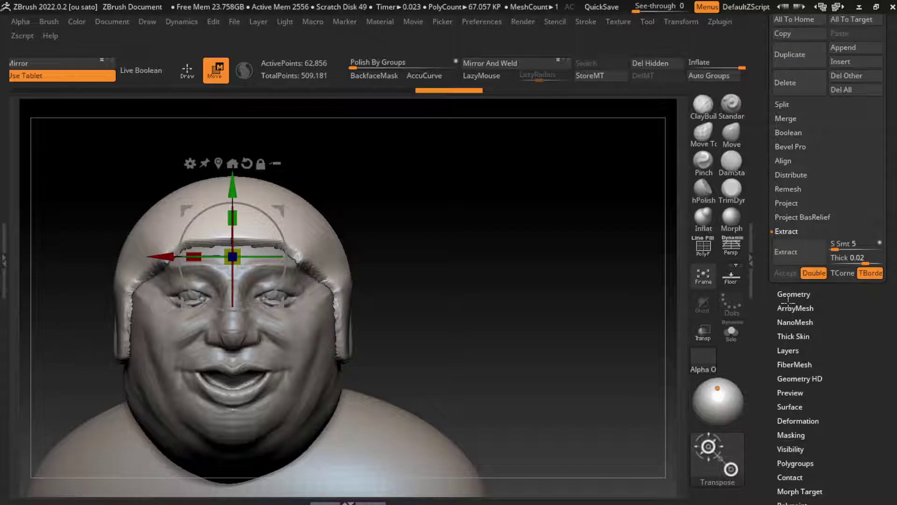
Leave Transpose and DynaMesh the soloed hair cap at resolution 128, then show the whole character again.
key(q)
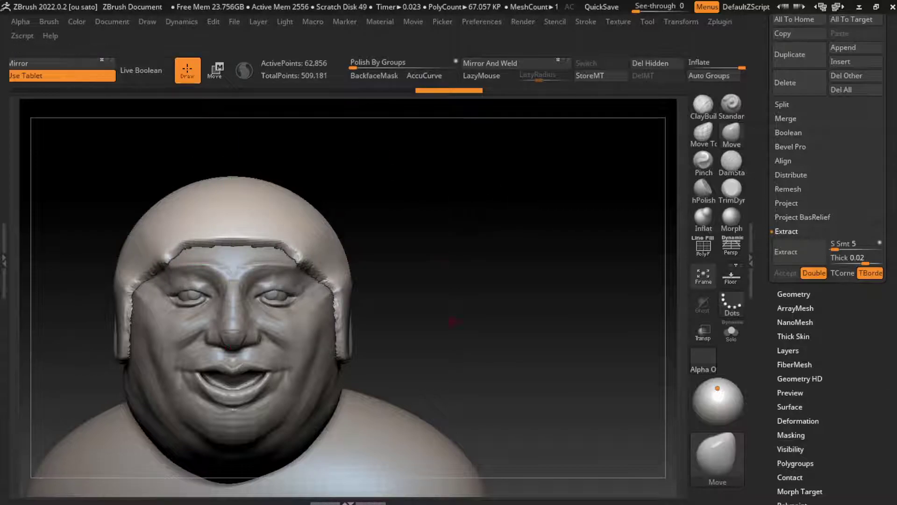
key(ctrl)
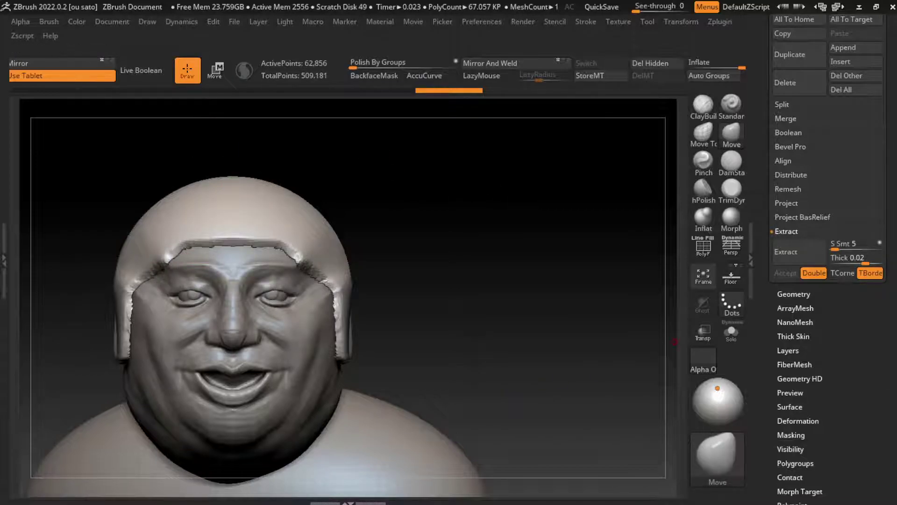
click(793, 294)
click(793, 231)
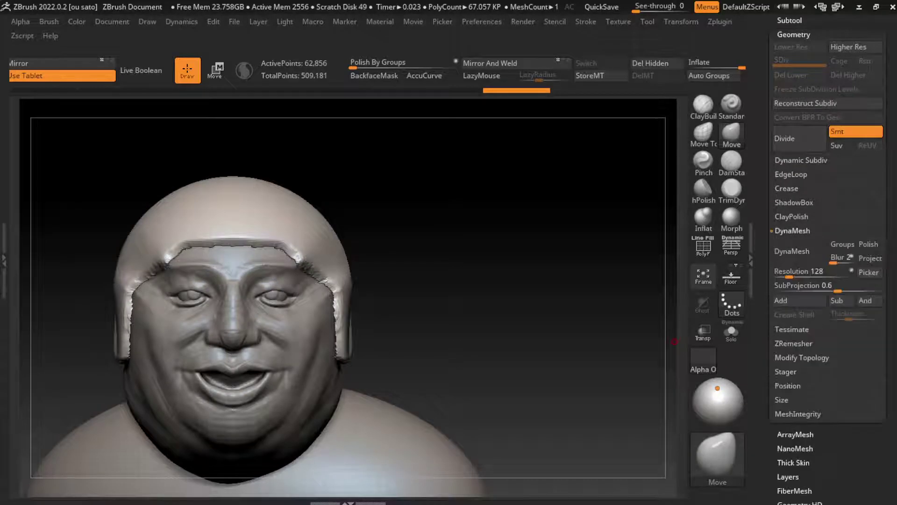
click(732, 332)
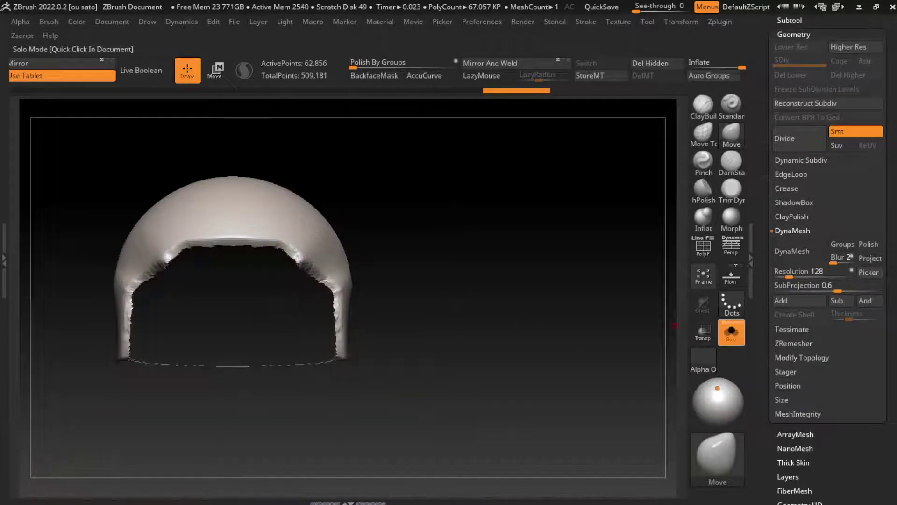
click(793, 251)
click(731, 332)
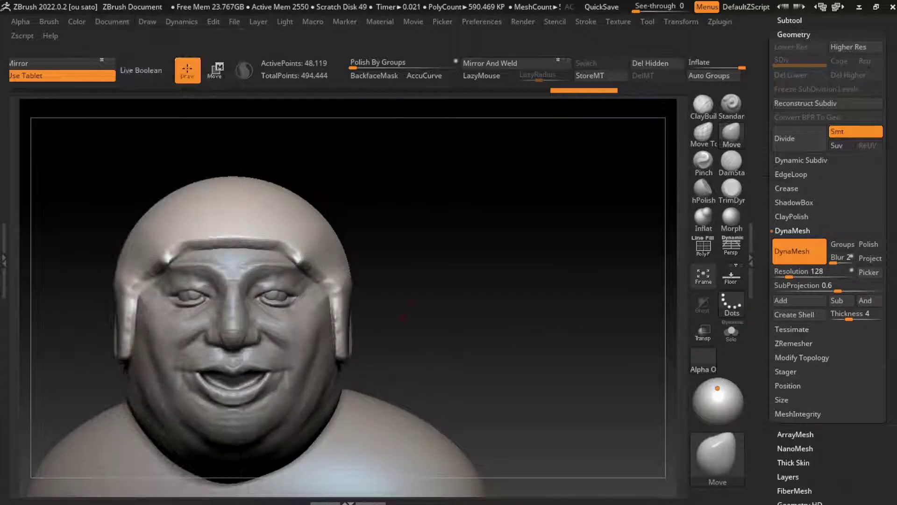
Set up the ClayBuildup brush with LazyMouse and Sculptris Pro, viewing the head from the side.
key(b)
key(c)
key(b)
key(l)
key(s)
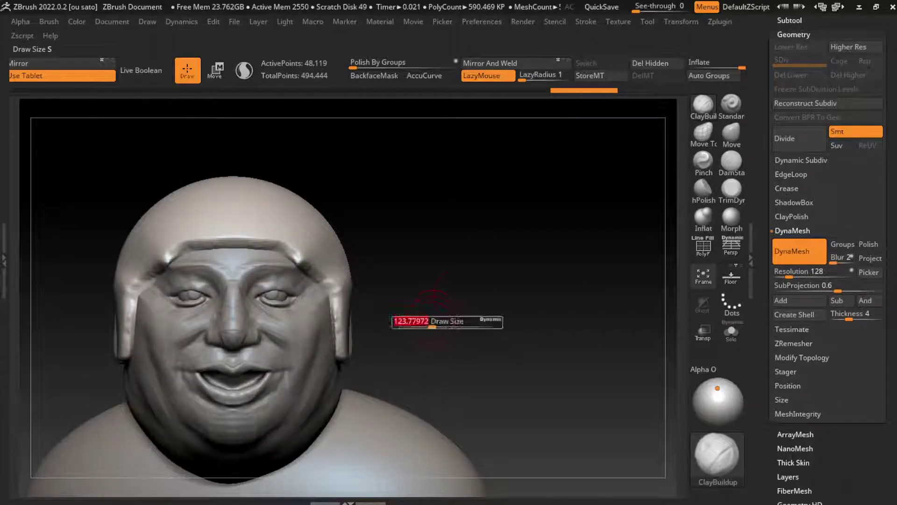
drag(460, 292, 294, 330)
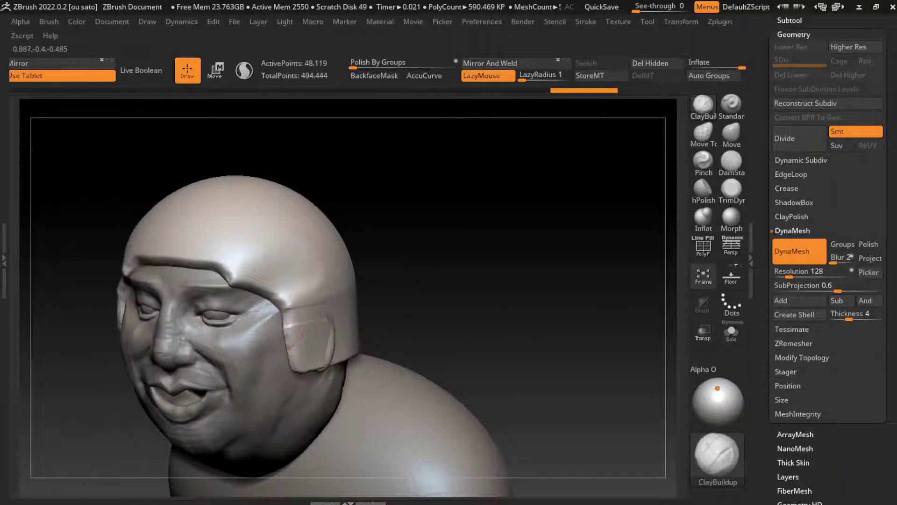
mouse_move(356, 299)
mouse_down()
mouse_move(299, 303)
mouse_move(332, 310)
mouse_up()
key(s)
click(244, 70)
Sculpt and smooth the hair cap's side flap around the ear.
drag(281, 285, 317, 341)
mouse_move(286, 303)
mouse_down()
mouse_move(336, 348)
mouse_move(332, 369)
mouse_up()
mouse_move(294, 346)
mouse_down()
mouse_move(327, 371)
mouse_move(312, 364)
mouse_up()
mouse_move(302, 334)
shift+mouse_down()
mouse_move(306, 364)
mouse_move(337, 355)
mouse_move(336, 346)
mouse_move(348, 365)
mouse_move(346, 336)
shift+mouse_up()
drag(468, 304, 448, 289)
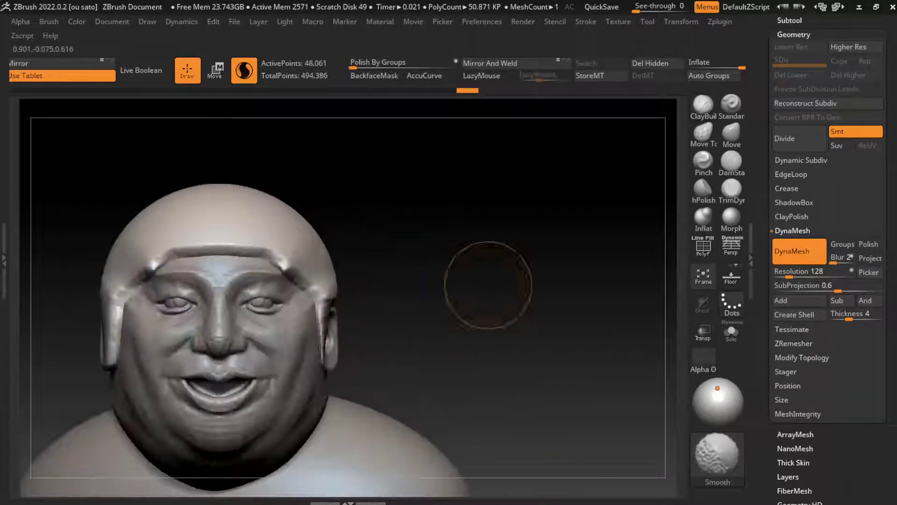
Build up and smooth the thick hair band across the brow and down beside the cheeks.
mouse_move(299, 259)
mouse_down()
mouse_move(286, 271)
mouse_move(309, 234)
mouse_up()
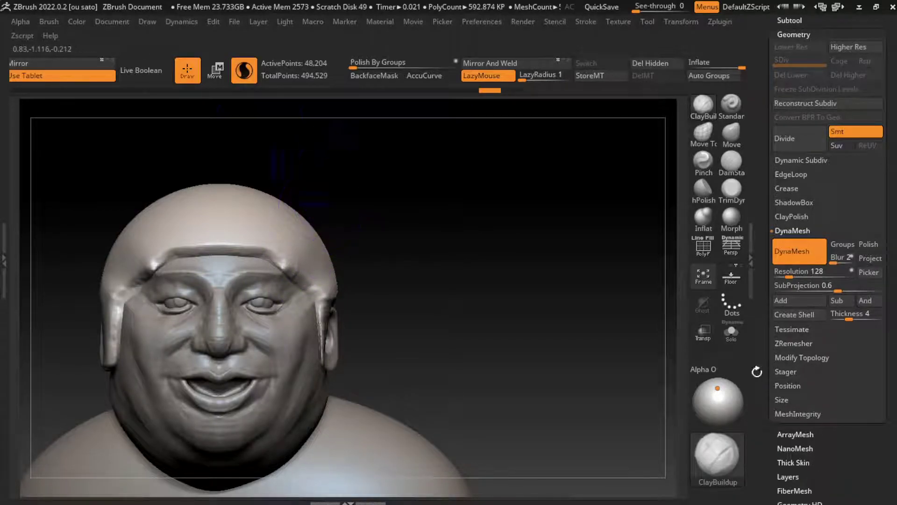
ctrl+drag(220, 159, 217, 166)
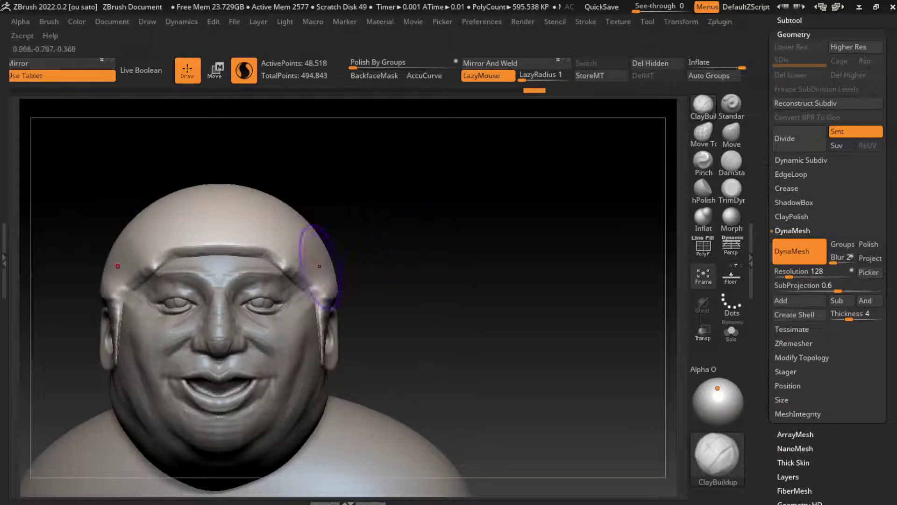
mouse_move(304, 238)
mouse_down()
mouse_move(285, 265)
mouse_move(168, 233)
mouse_up()
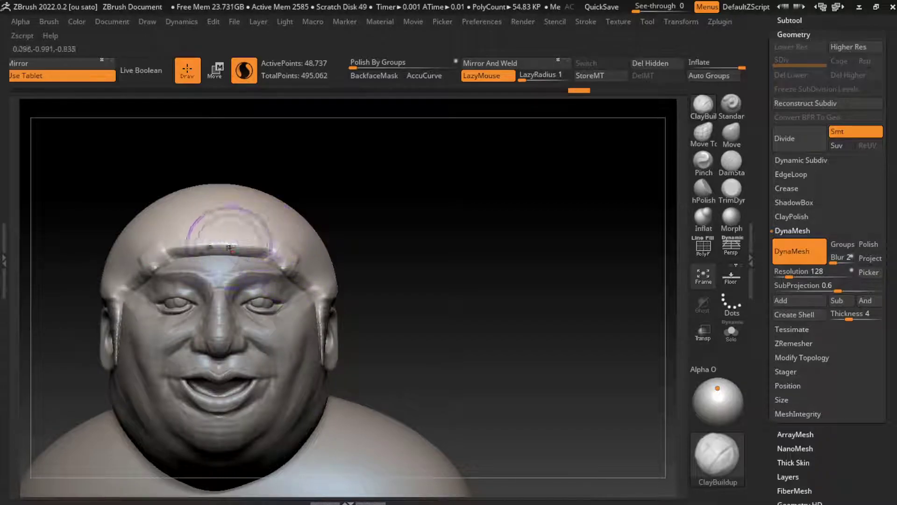
drag(262, 258, 178, 257)
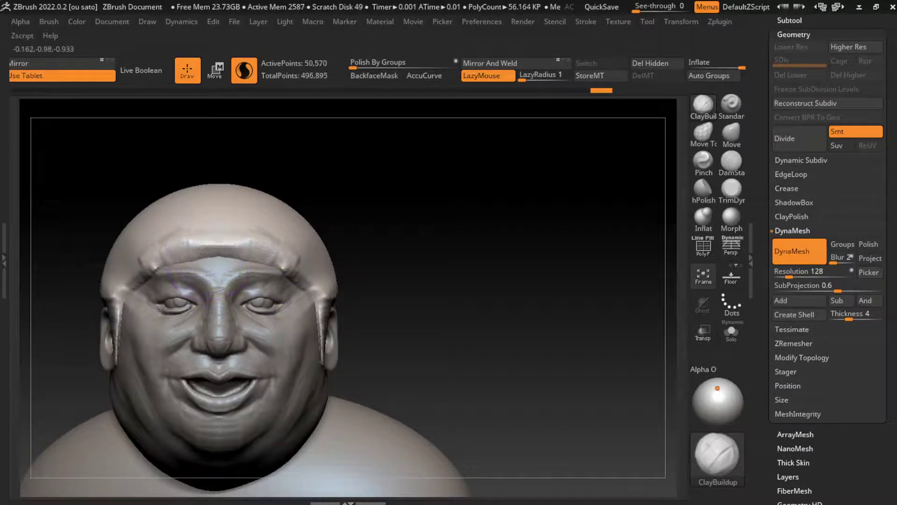
mouse_move(248, 240)
mouse_down()
mouse_move(192, 257)
mouse_move(168, 252)
mouse_up()
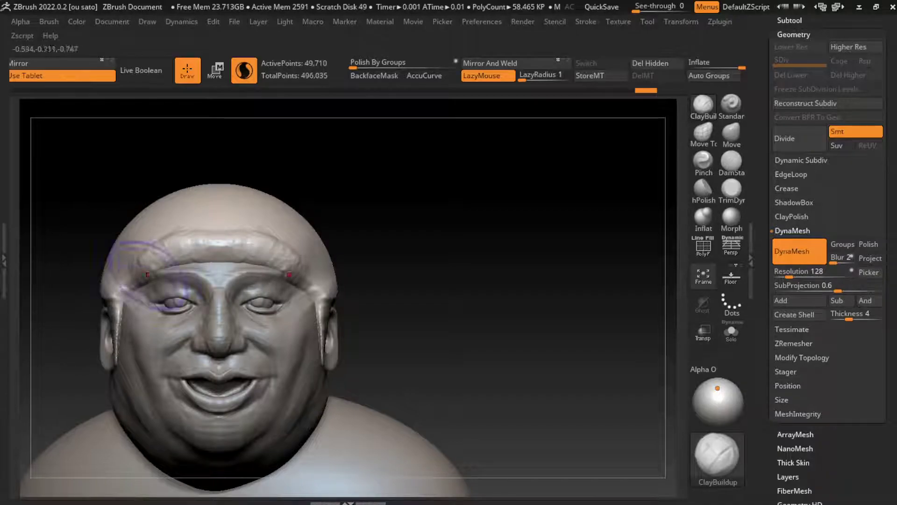
shift+drag(196, 196, 117, 299)
shift+drag(159, 262, 138, 292)
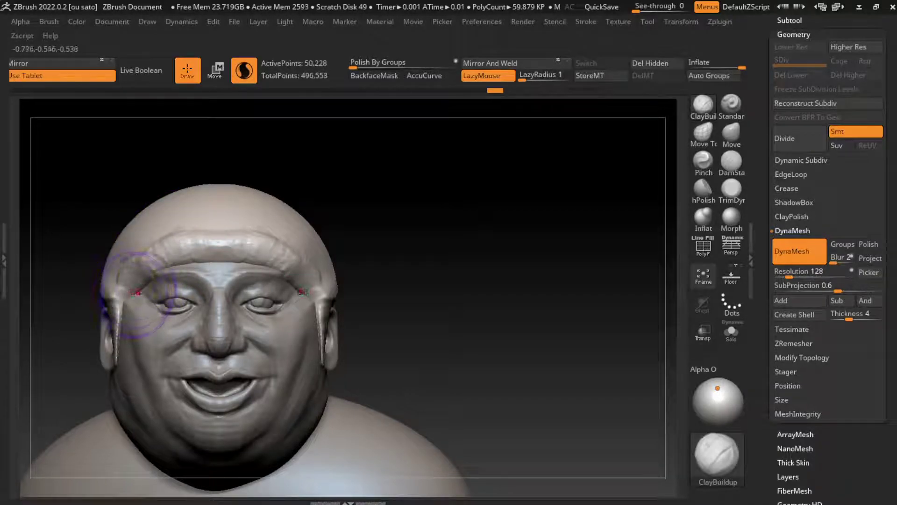
shift+drag(323, 281, 327, 308)
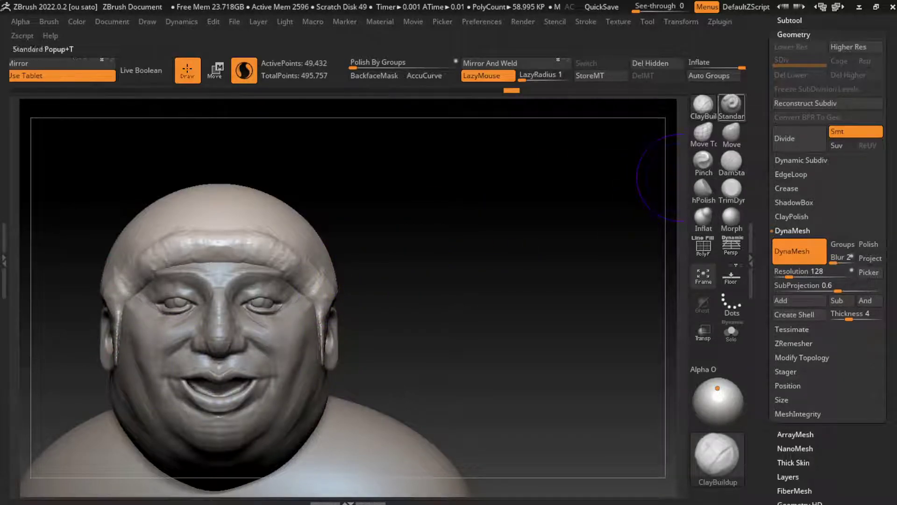
Carve the fringe edge above the eyes with the Standard brush.
click(732, 104)
drag(262, 243, 304, 290)
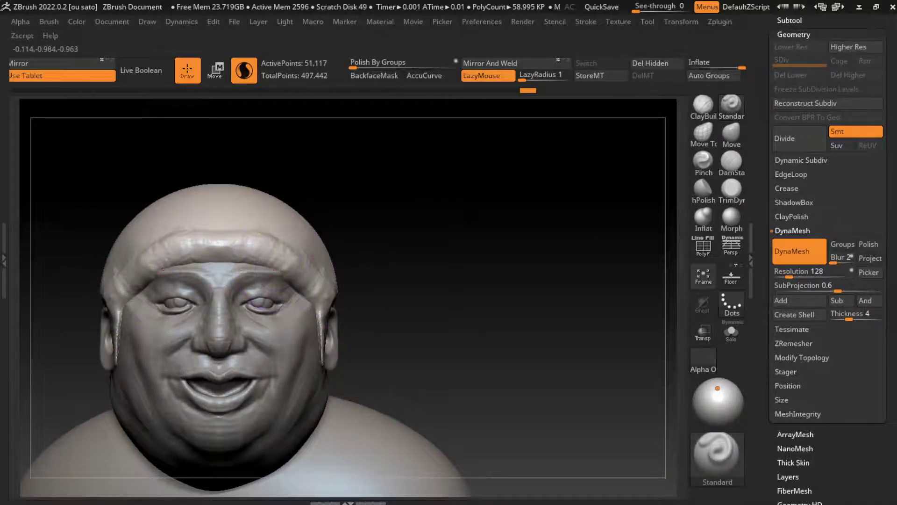
drag(269, 250, 326, 297)
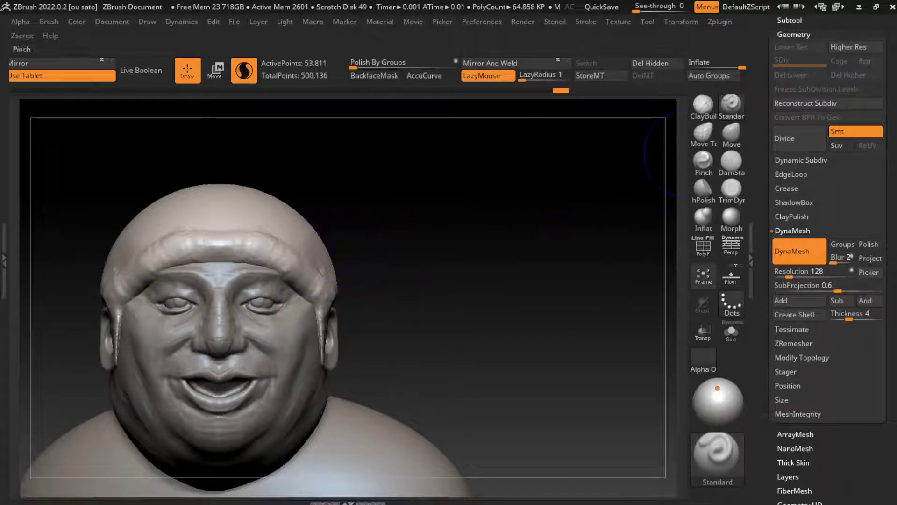
Carve hair-strand grooves across the bangs and along their side with ClayBuildup.
click(703, 104)
drag(585, 210, 588, 374)
drag(275, 185, 280, 211)
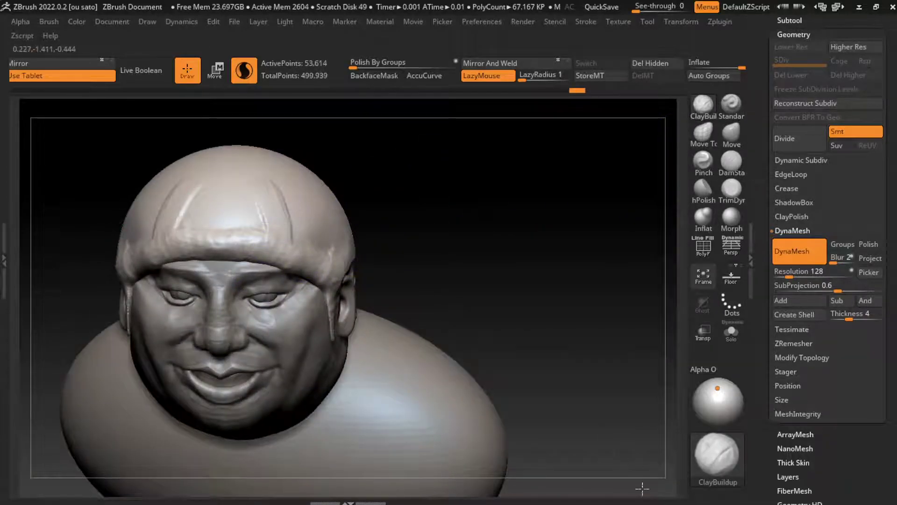
drag(201, 189, 194, 234)
mouse_move(269, 187)
mouse_down()
mouse_move(276, 243)
mouse_move(245, 236)
mouse_up()
drag(205, 196, 201, 232)
drag(234, 179, 234, 234)
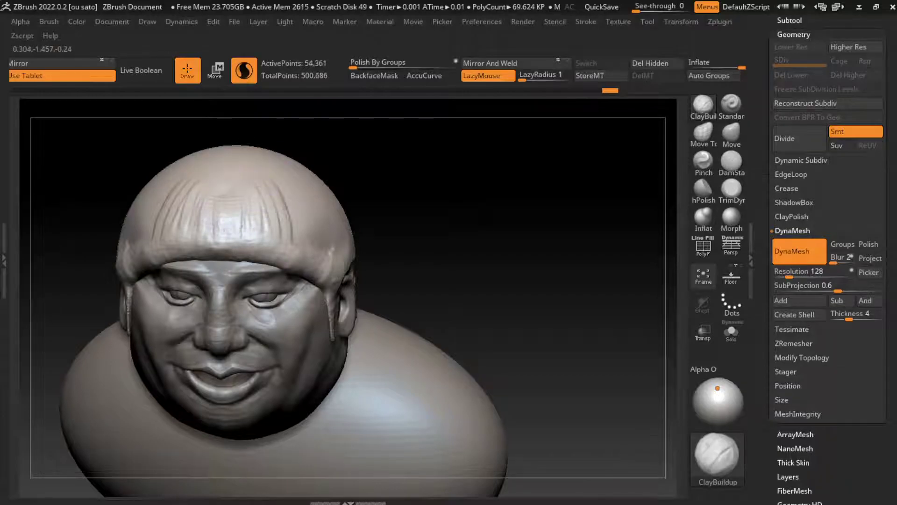
drag(269, 211, 273, 241)
mouse_move(283, 189)
mouse_down()
mouse_move(292, 234)
mouse_move(318, 264)
mouse_up()
drag(307, 199, 327, 243)
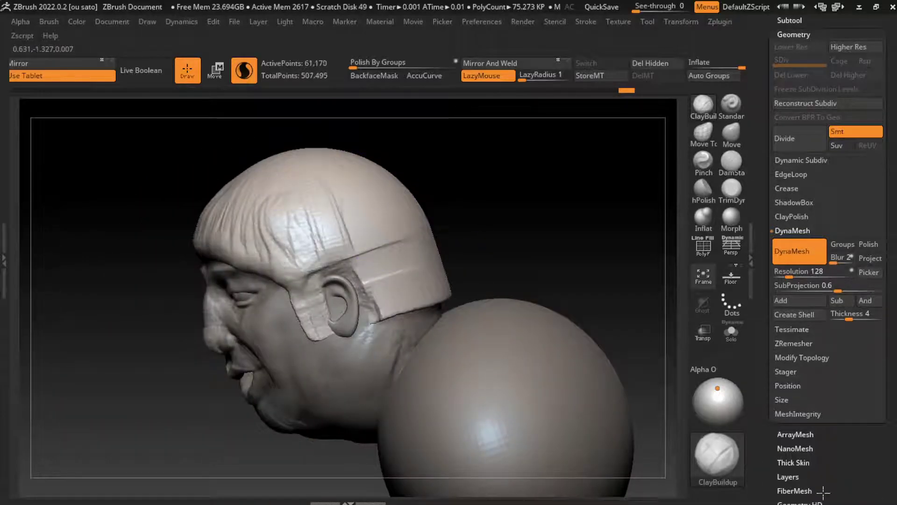
mouse_move(349, 197)
mouse_down()
mouse_move(358, 262)
mouse_move(378, 260)
mouse_up()
drag(390, 201, 404, 248)
drag(414, 189, 428, 269)
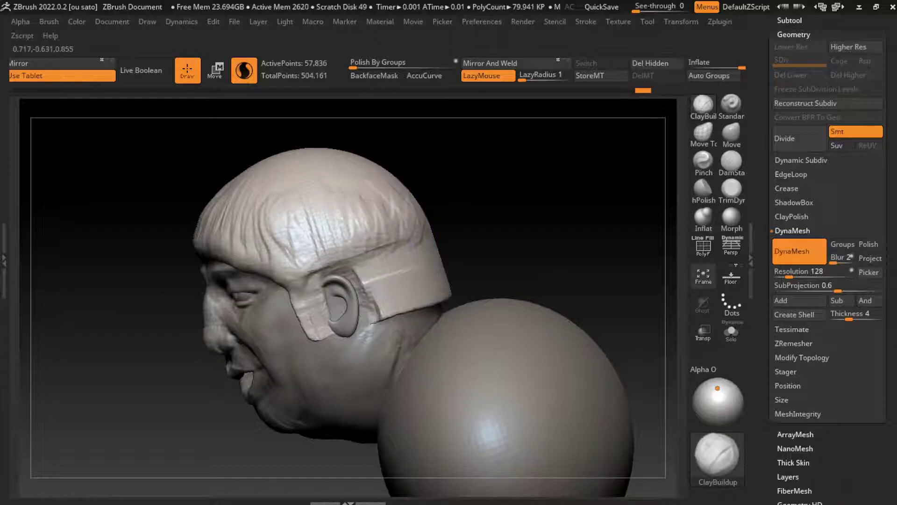
Continue strand grooves across the bangs toward the front of the fringe.
drag(374, 182, 393, 230)
mouse_move(388, 196)
mouse_down()
mouse_move(405, 255)
mouse_move(391, 255)
mouse_up()
mouse_move(360, 198)
mouse_down()
mouse_move(374, 262)
mouse_move(355, 267)
mouse_up()
drag(335, 206, 344, 264)
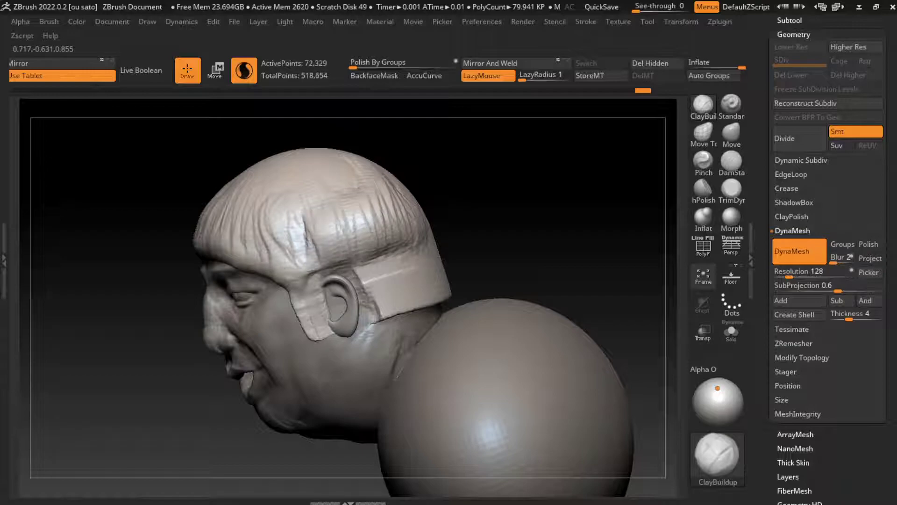
drag(306, 206, 315, 276)
drag(273, 207, 281, 269)
mouse_move(240, 210)
mouse_down()
mouse_move(248, 259)
mouse_move(238, 257)
mouse_up()
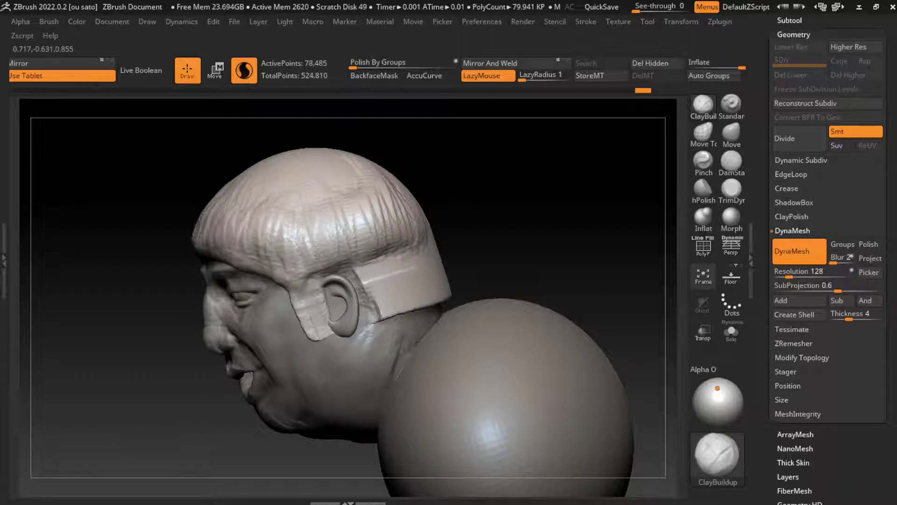
drag(210, 201, 212, 248)
mouse_move(470, 180)
alt+mouse_down()
mouse_move(470, 234)
mouse_move(449, 245)
alt+mouse_up()
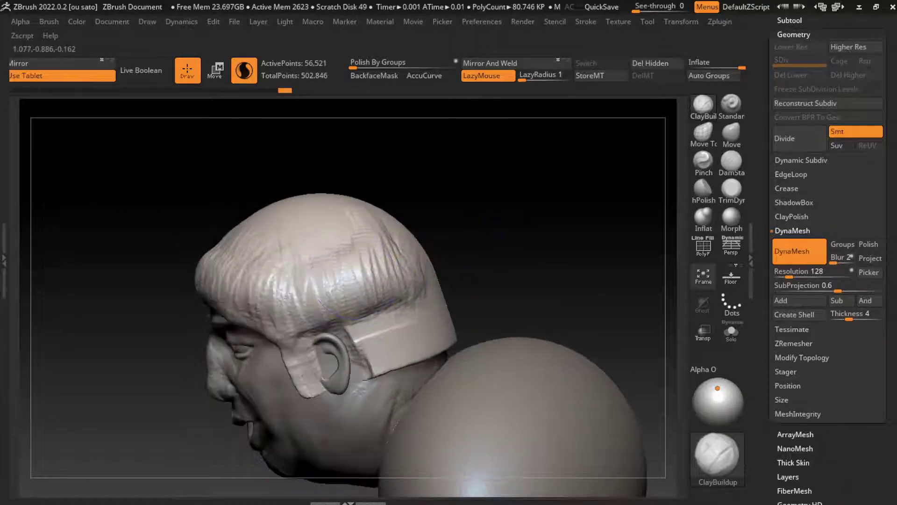
mouse_move(269, 215)
mouse_down()
mouse_move(275, 283)
mouse_move(260, 274)
mouse_up()
mouse_move(236, 206)
mouse_down()
mouse_move(243, 269)
mouse_move(225, 261)
mouse_up()
Smooth the crown and front of the hair.
shift+drag(280, 210, 346, 201)
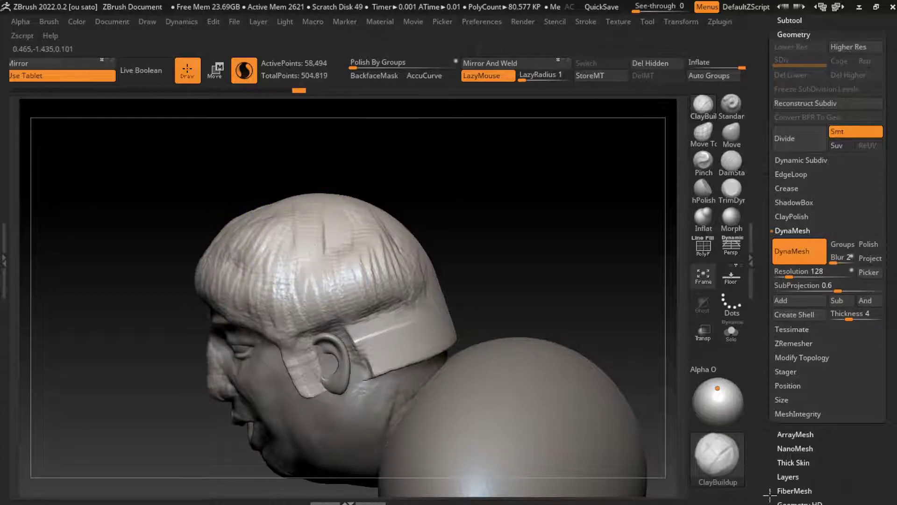
shift+drag(309, 243, 370, 206)
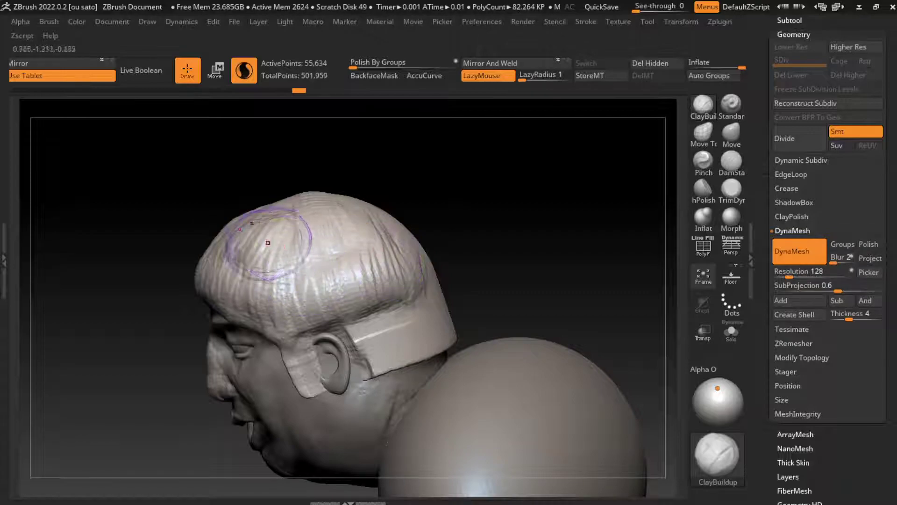
shift+drag(268, 243, 318, 201)
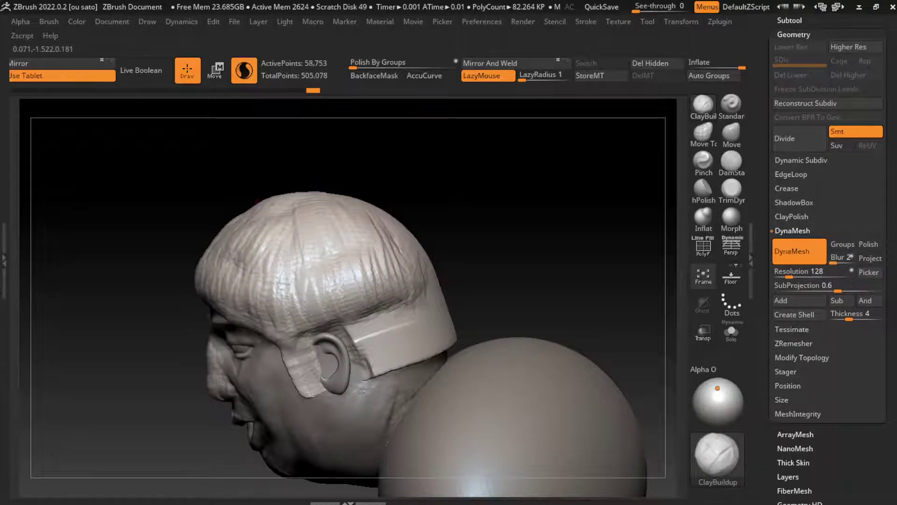
mouse_move(257, 202)
shift+mouse_down()
mouse_move(229, 262)
mouse_move(281, 201)
shift+mouse_up()
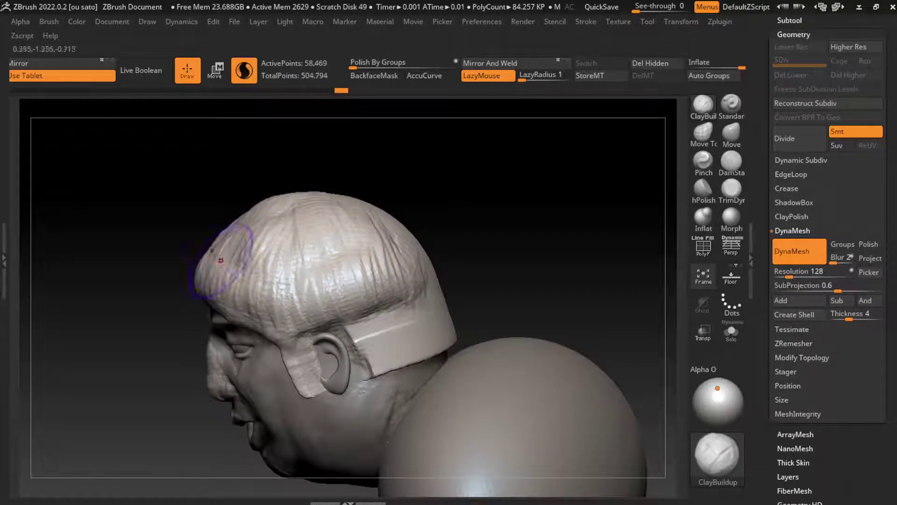
shift+drag(262, 253, 308, 201)
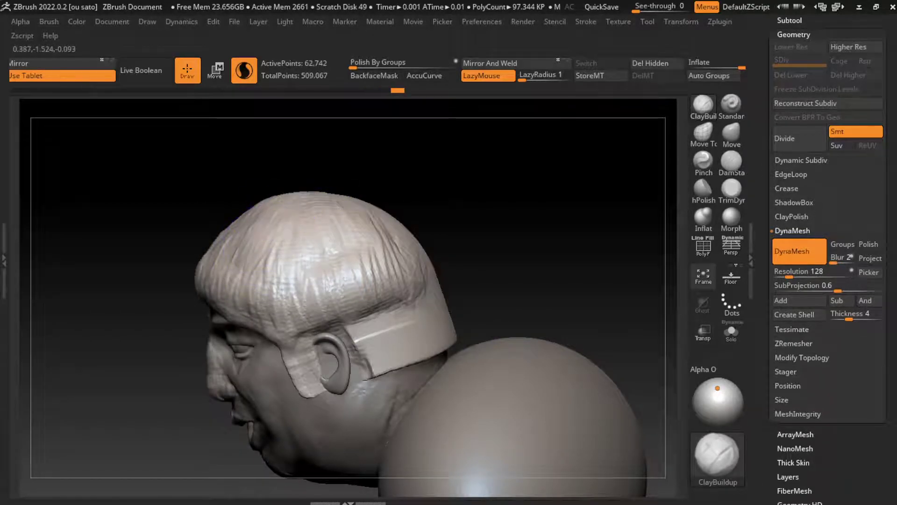
shift+drag(234, 257, 301, 205)
mouse_move(239, 232)
shift+mouse_down()
mouse_move(276, 201)
mouse_move(346, 239)
shift+mouse_up()
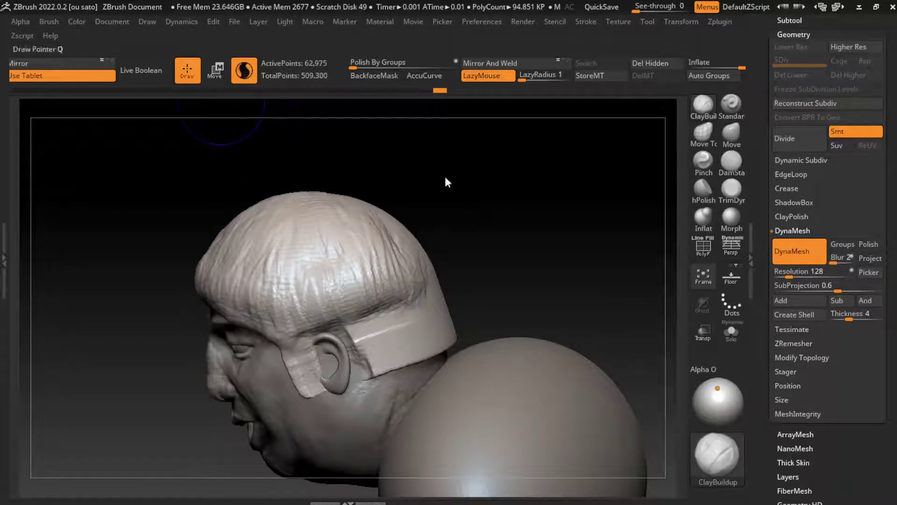
Remesh the sculpt and enlarge the brush to cover the whole head.
click(113, 22)
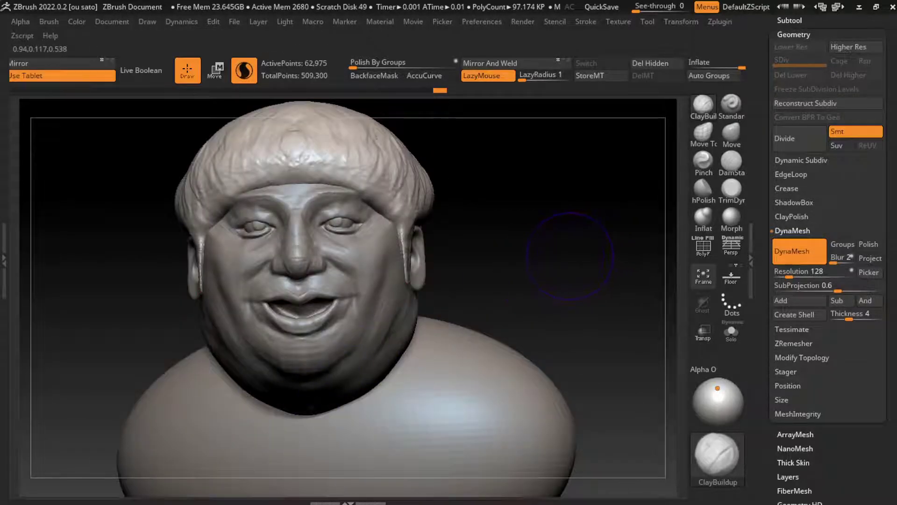
drag(569, 257, 467, 280)
key(s)
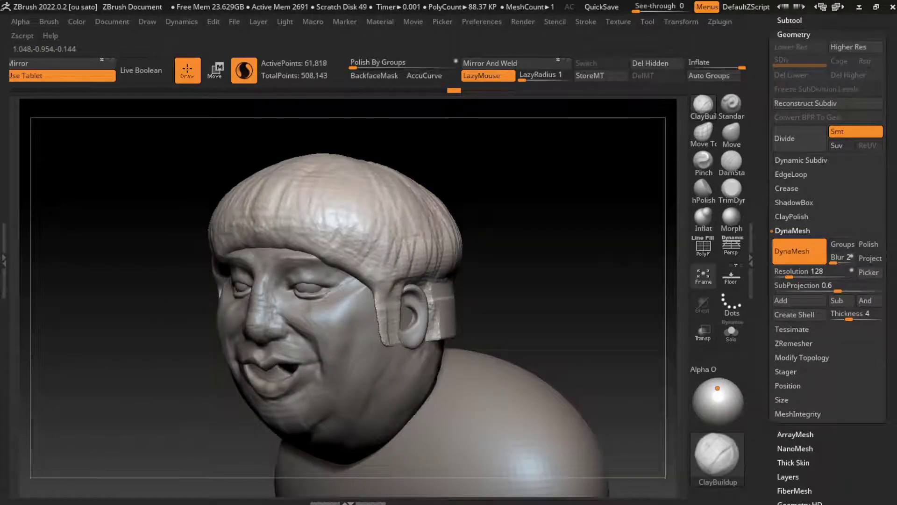
mouse_move(423, 210)
ctrl+mouse_down()
mouse_move(521, 220)
mouse_move(499, 275)
ctrl+mouse_up()
key(s)
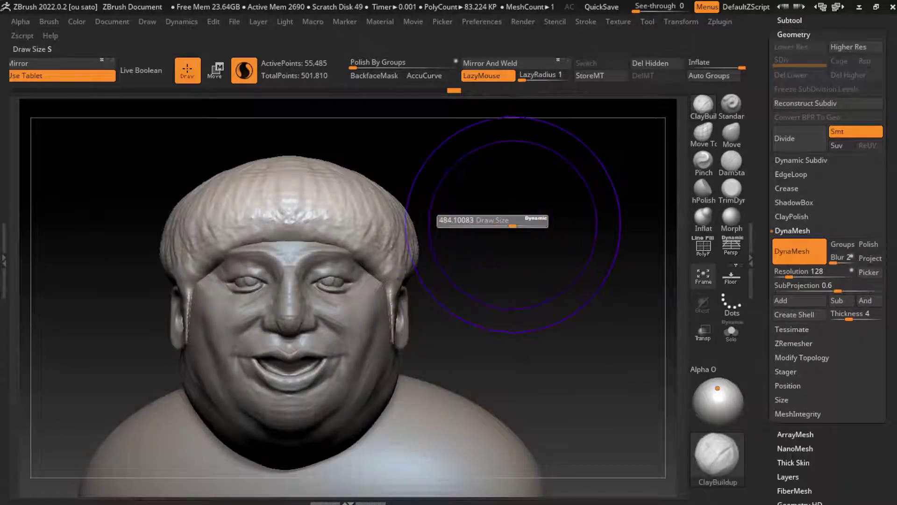
drag(538, 135, 614, 194)
Pull the hair cap outward into a fuller shape with the Move brush.
key(b)
key(m)
key(v)
drag(346, 263, 345, 212)
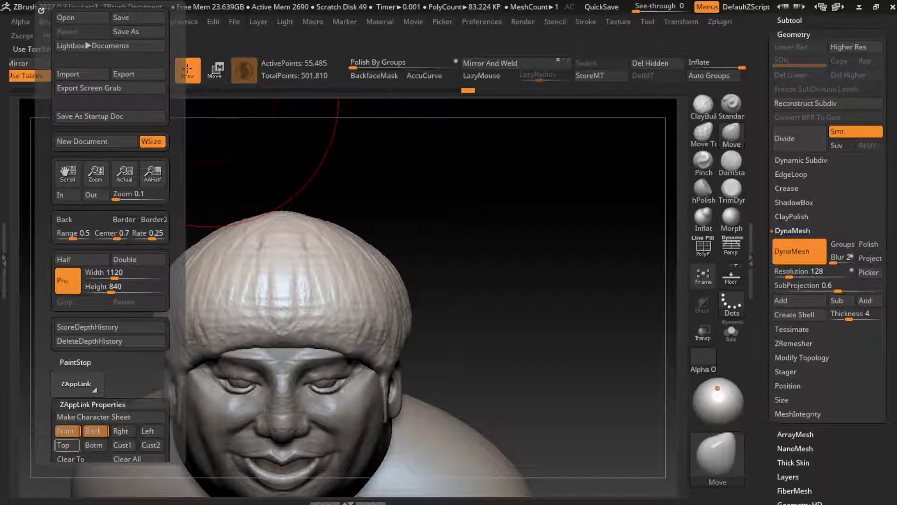
key(s)
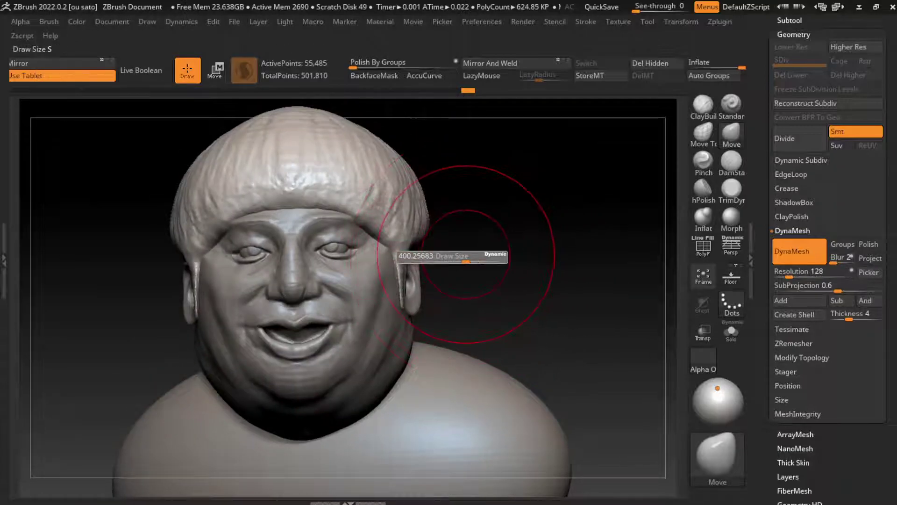
Add volume to the hair sides and reshape the edge above the ear with ClayBuildup.
click(703, 105)
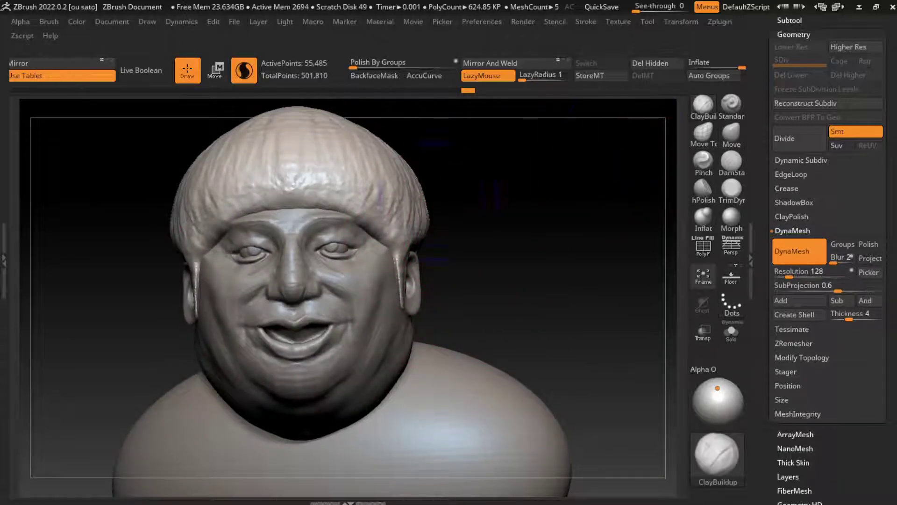
drag(397, 196, 388, 215)
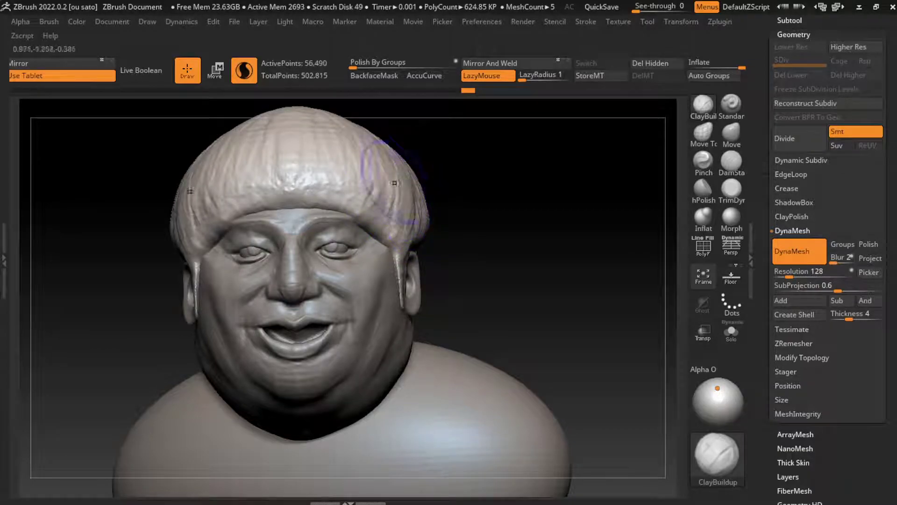
mouse_move(356, 154)
mouse_down()
mouse_move(372, 190)
mouse_move(423, 217)
mouse_up()
right_drag(449, 206, 412, 191)
drag(412, 191, 406, 220)
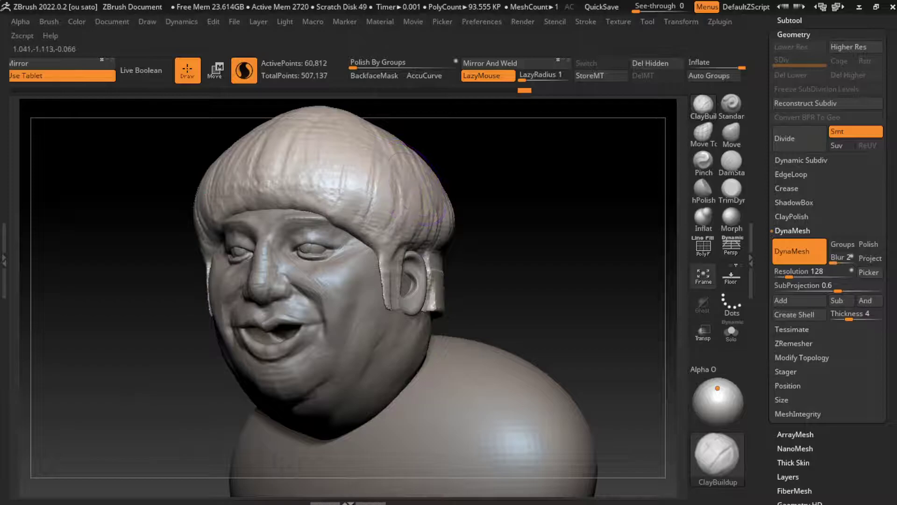
drag(411, 173, 434, 225)
drag(430, 173, 459, 236)
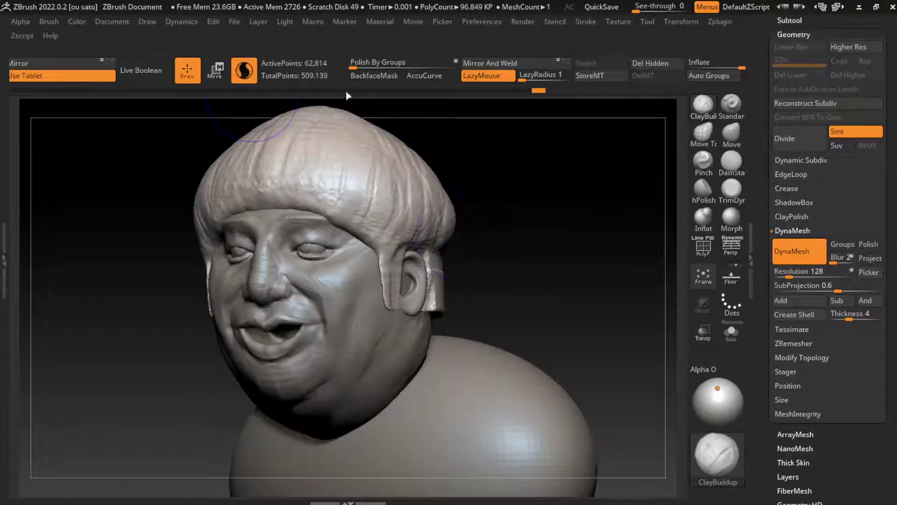
Switch to a smaller Move brush and select the PM3D_Sphere3D1_2 eyeball subtool.
click(112, 22)
shift+drag(251, 98, 472, 297)
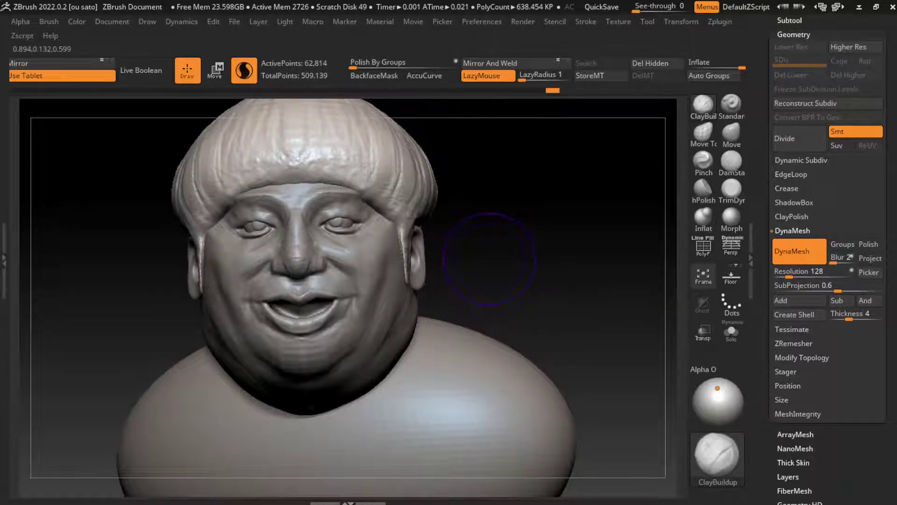
click(731, 133)
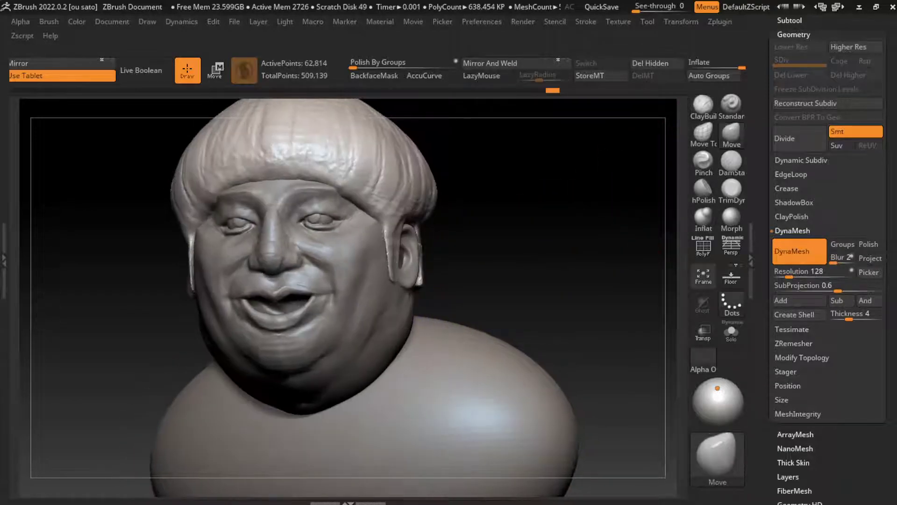
mouse_move(521, 161)
mouse_down()
mouse_move(531, 150)
mouse_move(518, 173)
mouse_up()
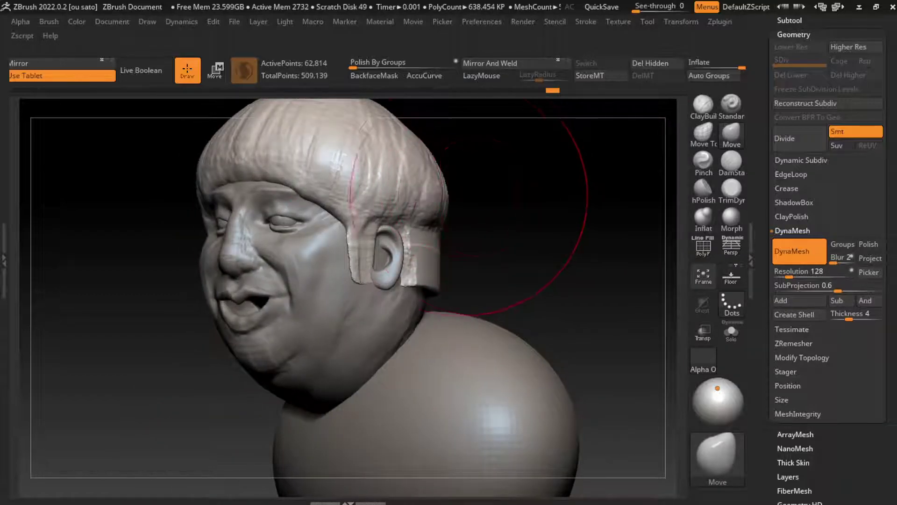
drag(514, 208, 421, 206)
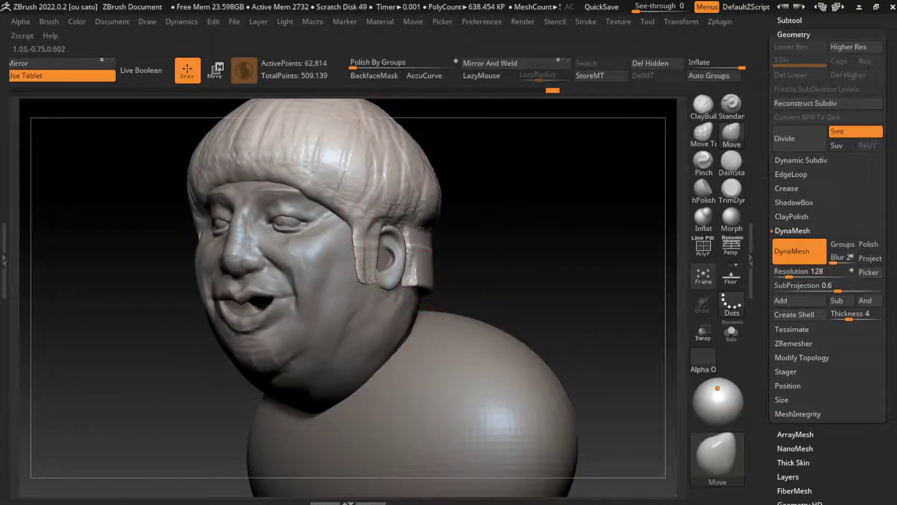
click(113, 21)
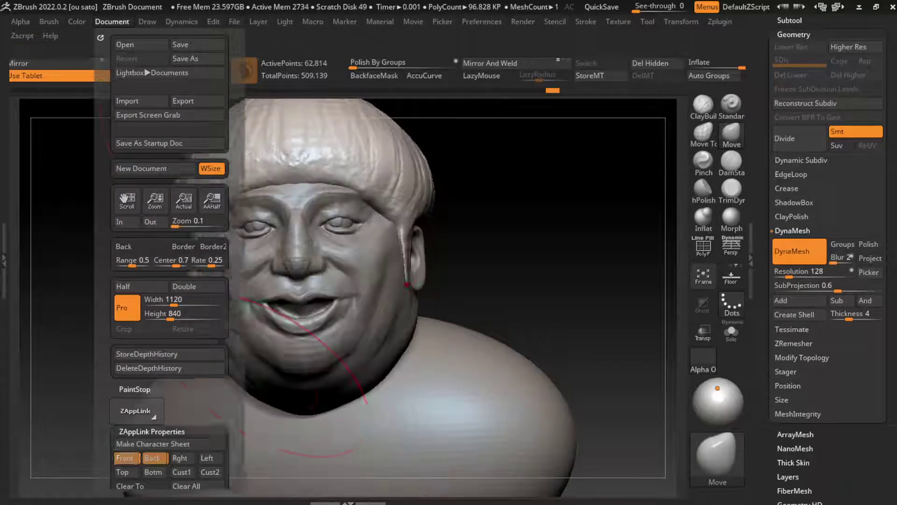
key(s)
drag(400, 287, 388, 287)
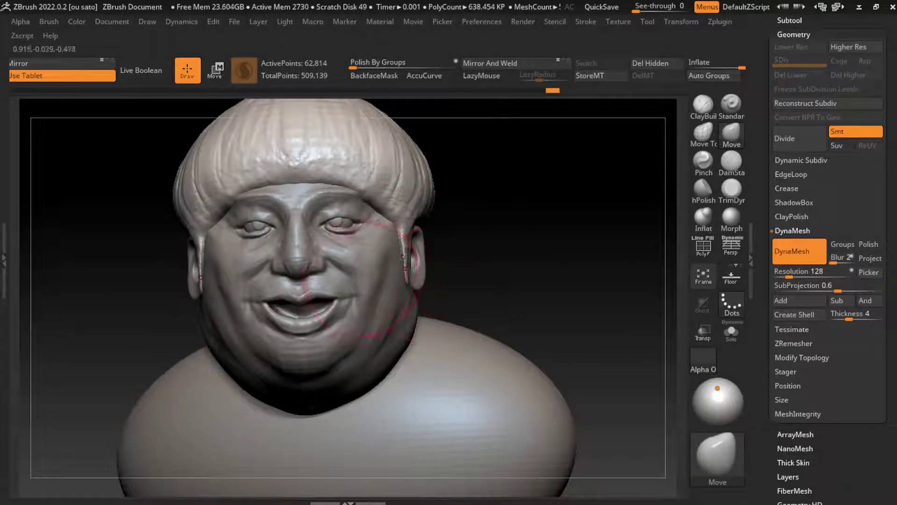
alt+click(400, 285)
alt+click(391, 278)
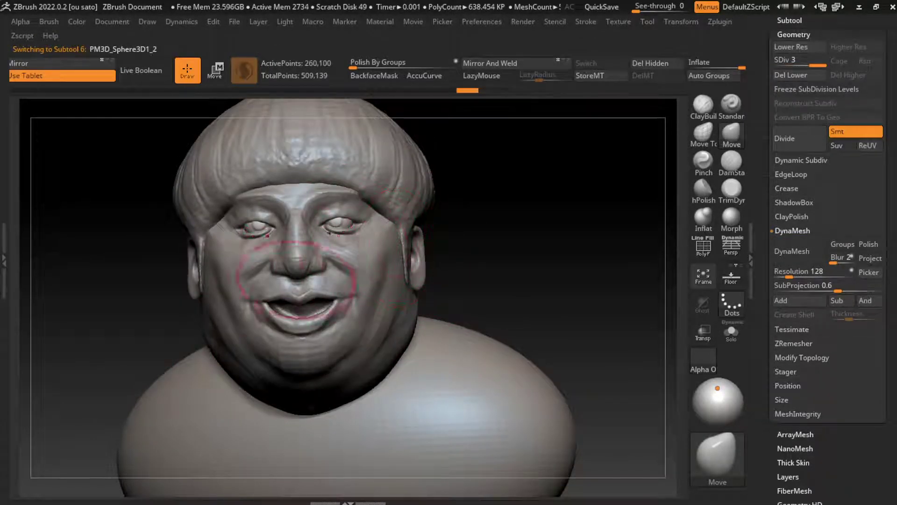
Hide part of the geometry and center the Transpose gizmo on the right and left eyes.
ctrl+shift+drag(174, 253, 271, 159)
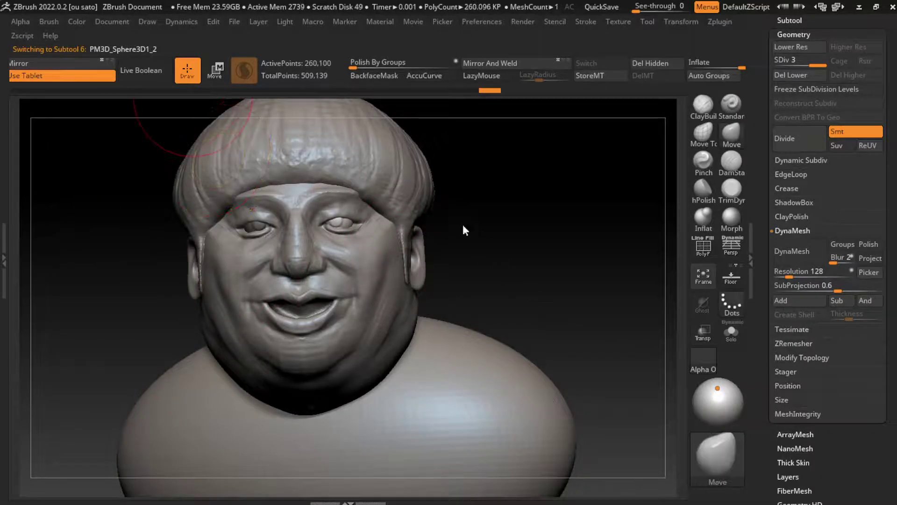
key(w)
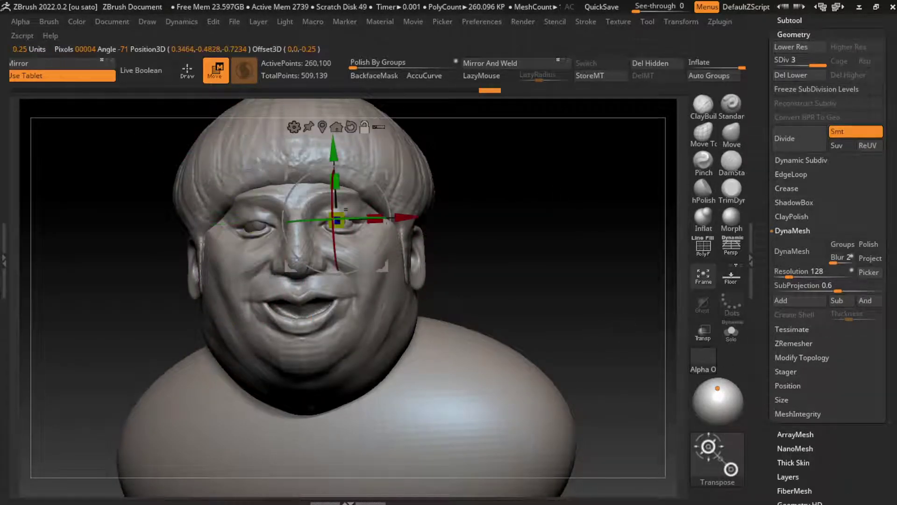
click(337, 219)
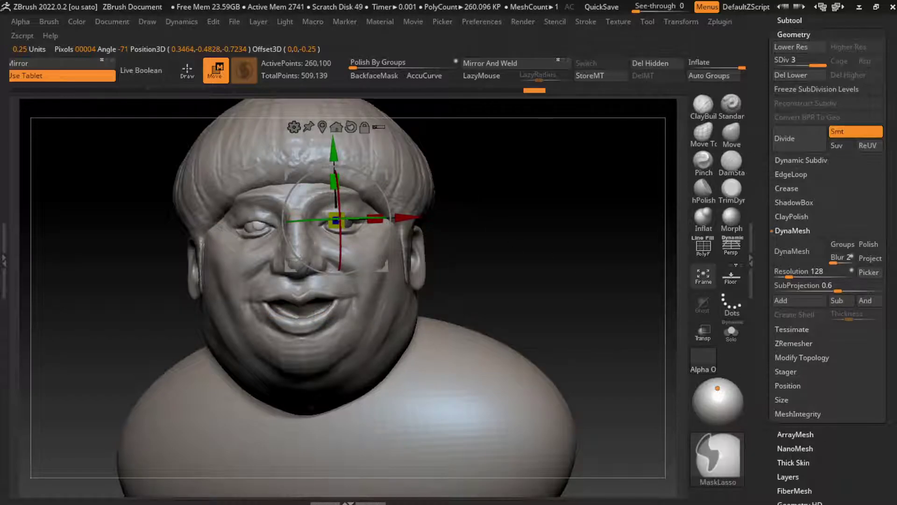
click(258, 223)
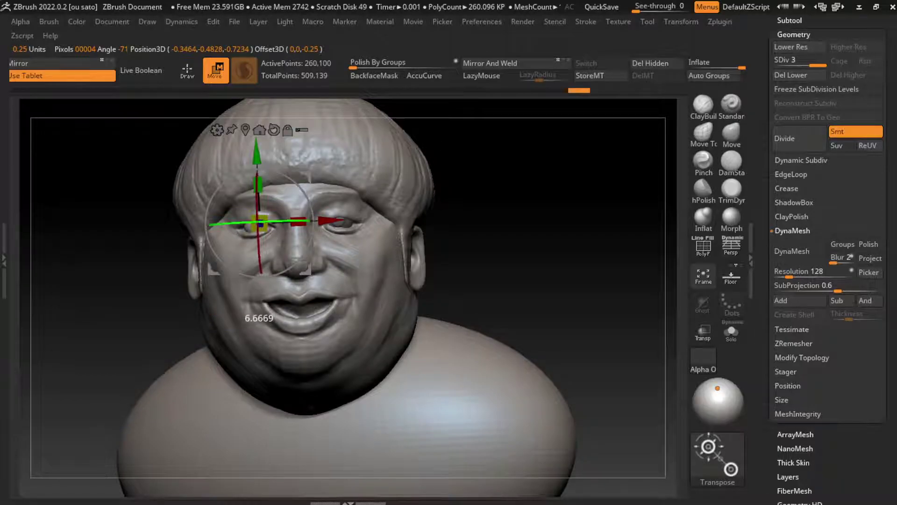
key(q)
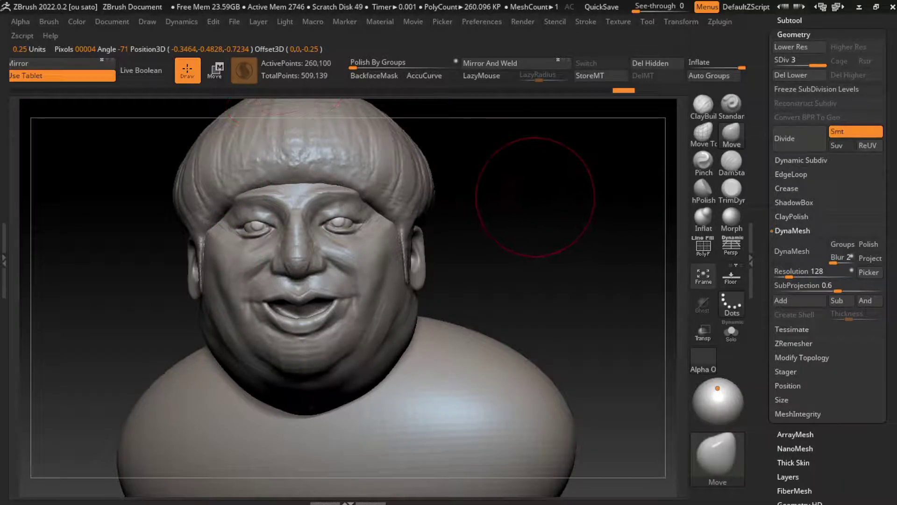
Mask and readjust the eyeball gizmo from the right eye toward the left, then reselect the head.
key(ctrl)
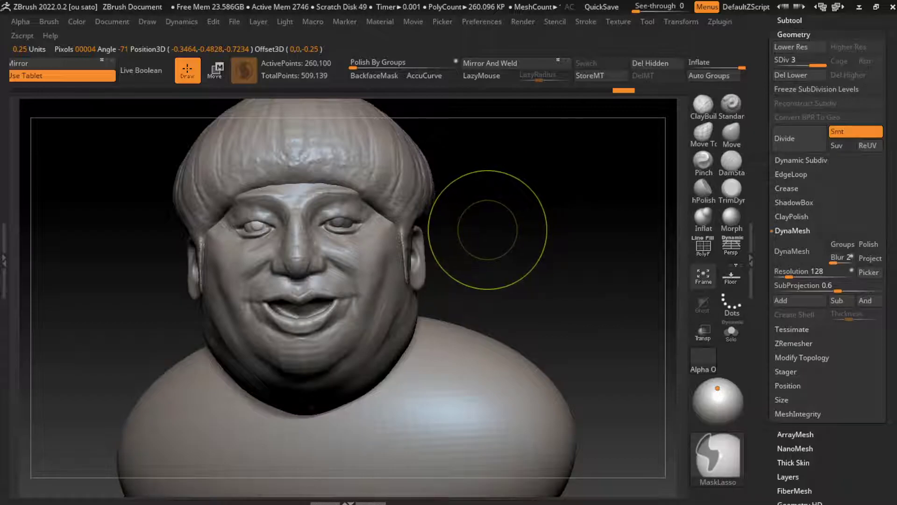
key(w)
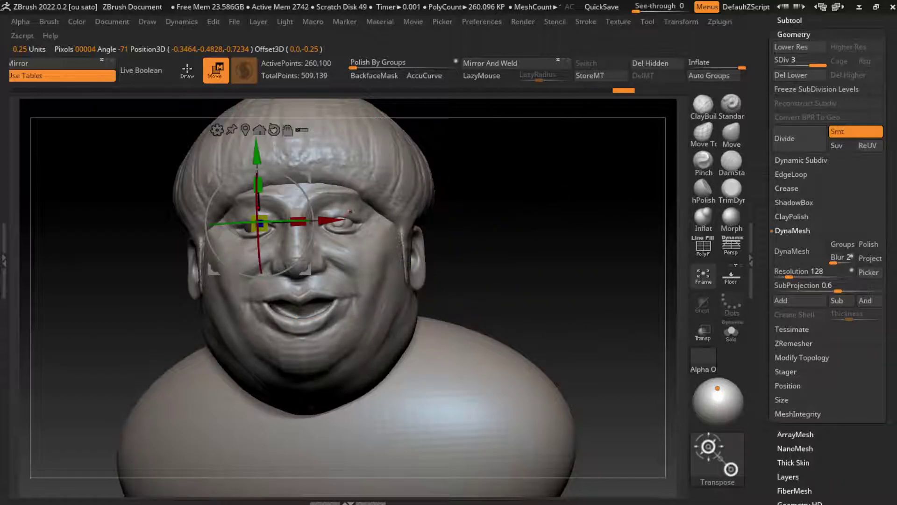
click(336, 220)
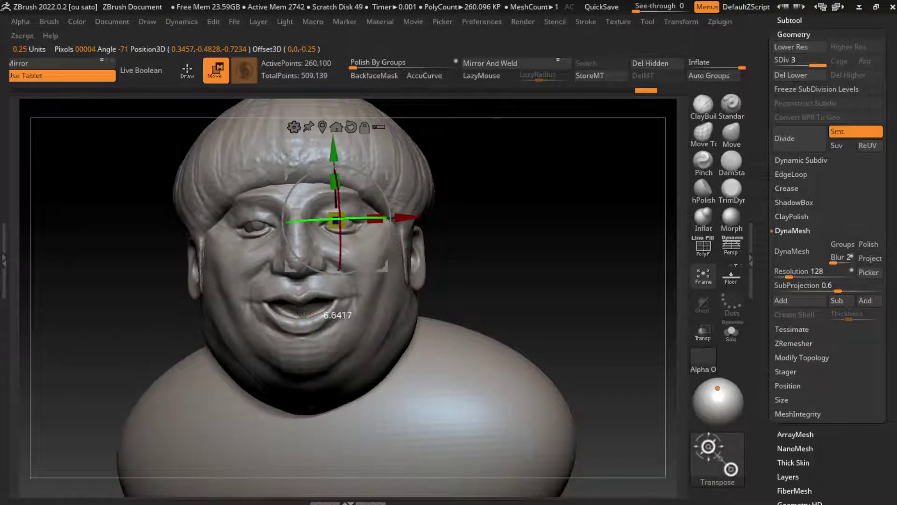
key(q)
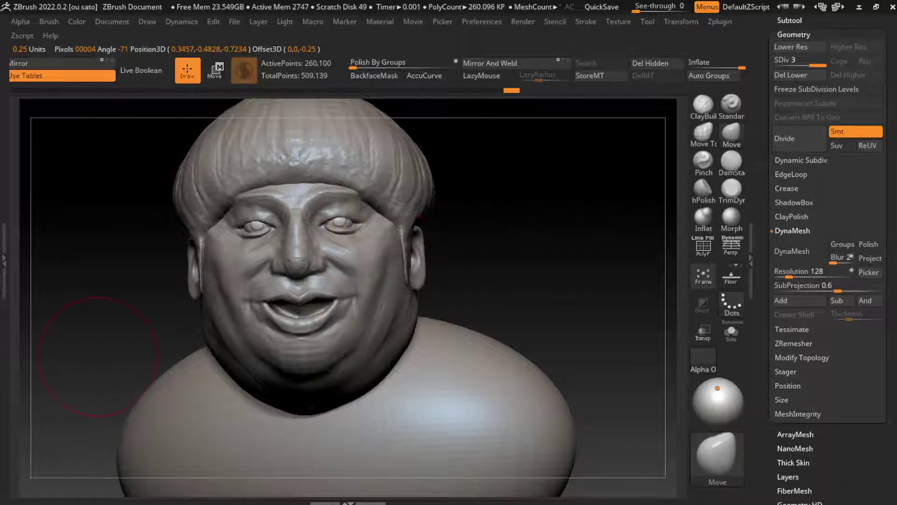
key(w)
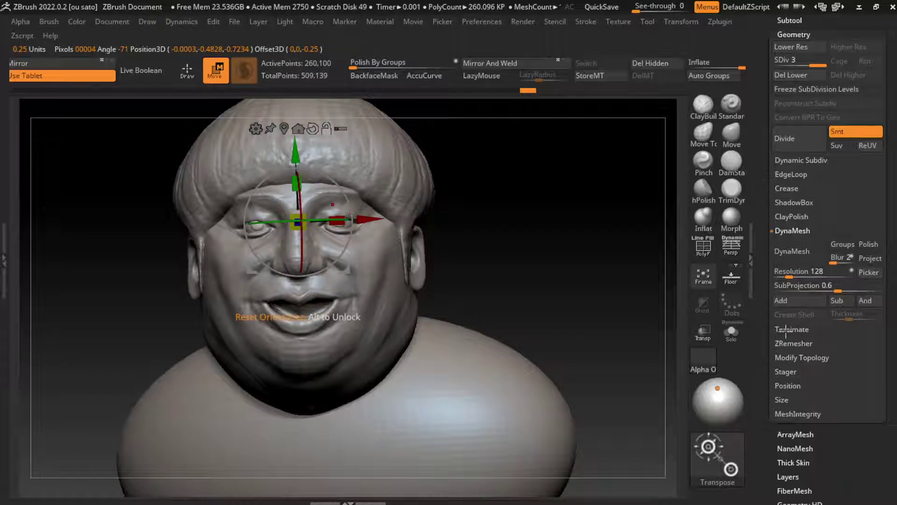
alt+drag(412, 217, 260, 223)
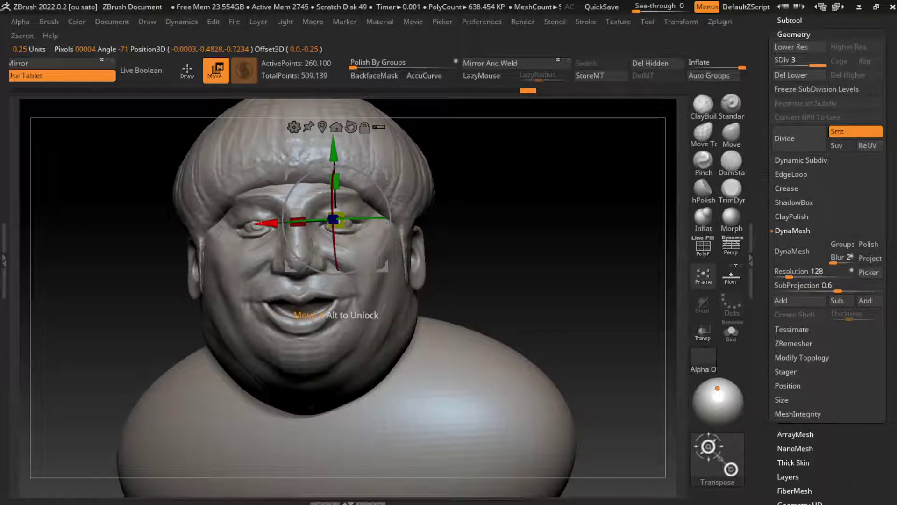
key(q)
alt+click(417, 256)
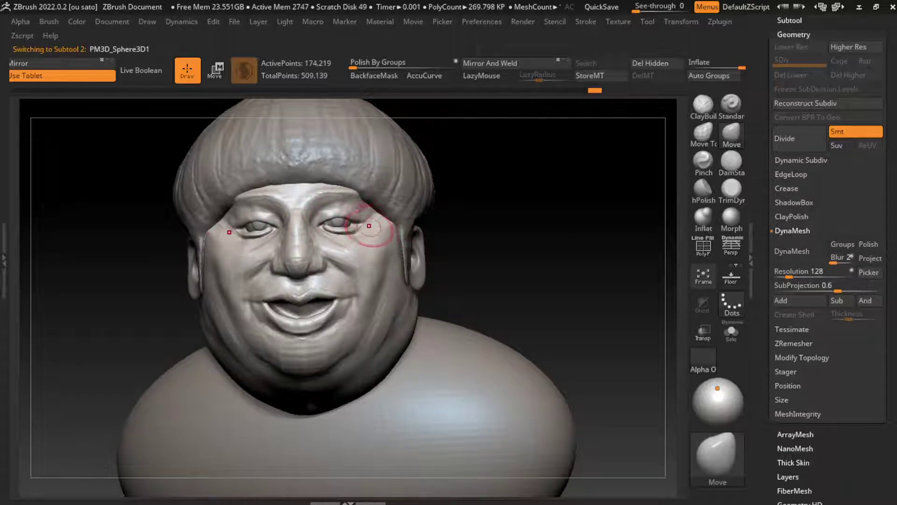
Enlarge the brush, sculpt the cheek beside the ear and turn the head back forward.
key(s)
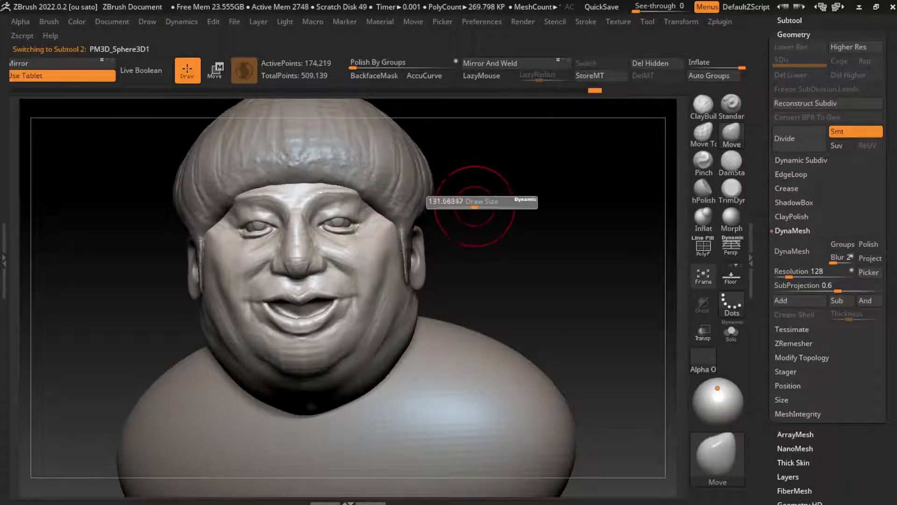
drag(480, 200, 516, 220)
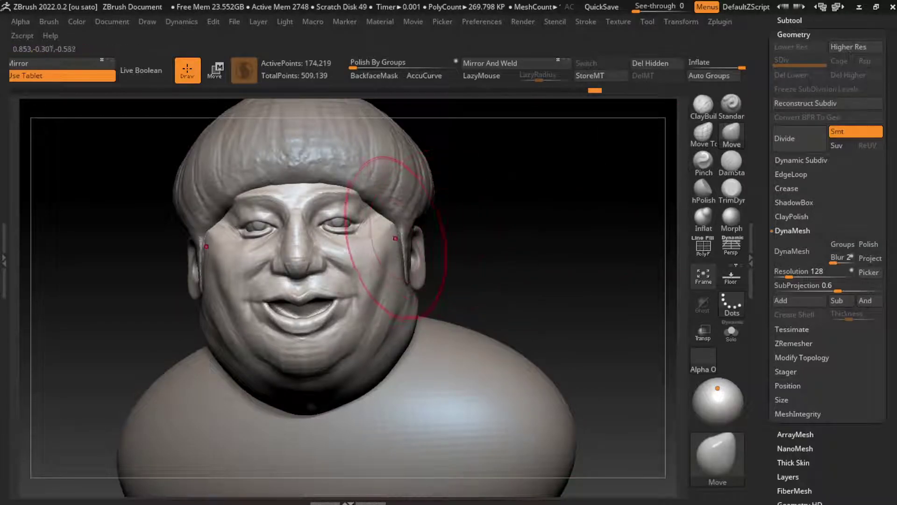
drag(402, 213, 410, 228)
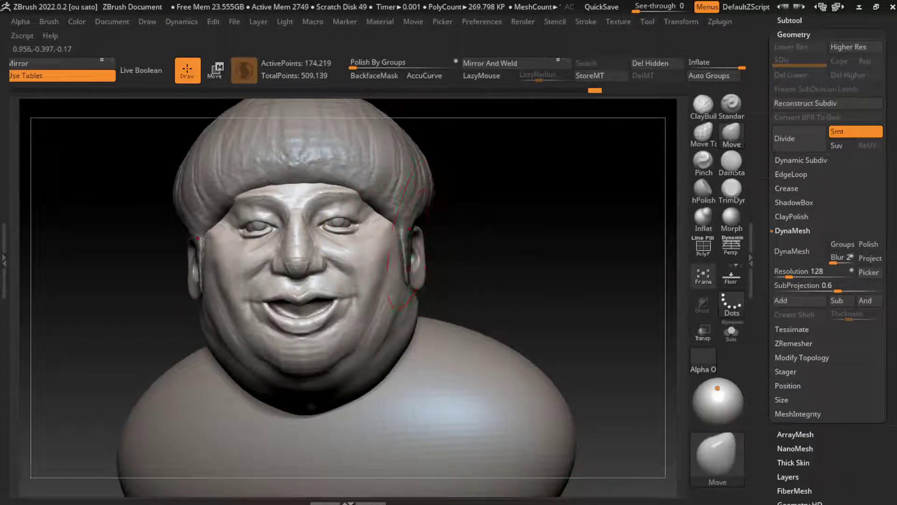
drag(450, 180, 456, 184)
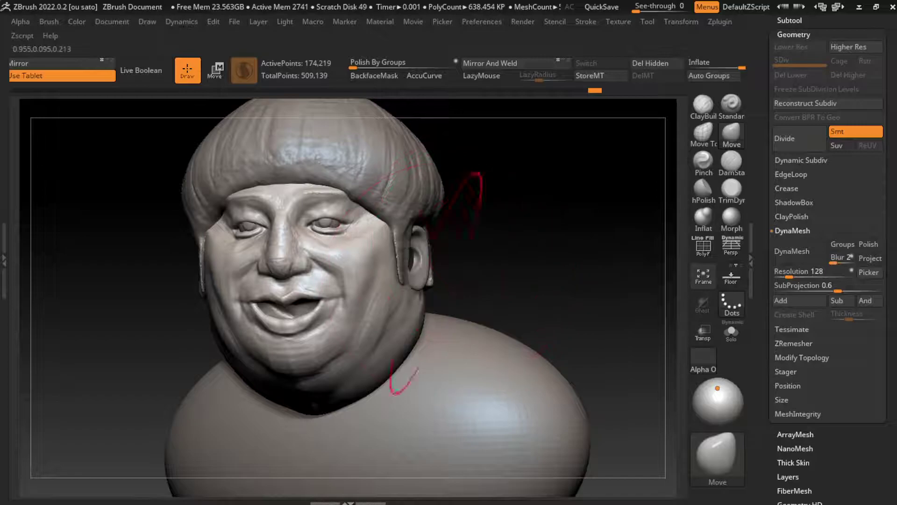
drag(421, 152, 444, 299)
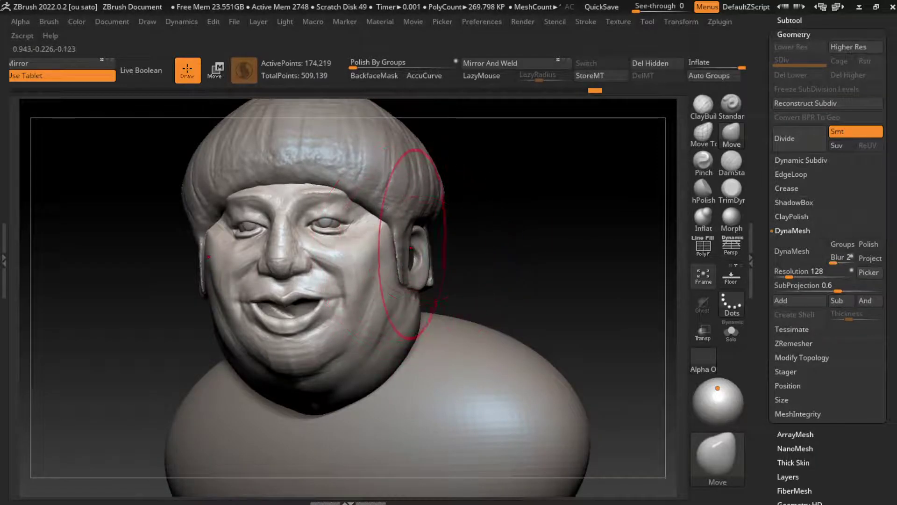
drag(457, 184, 495, 187)
drag(477, 149, 467, 149)
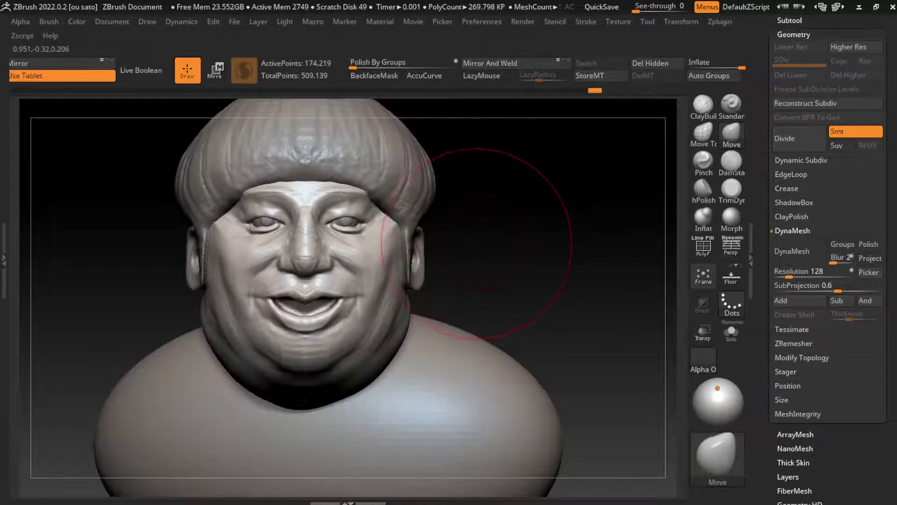
click(113, 22)
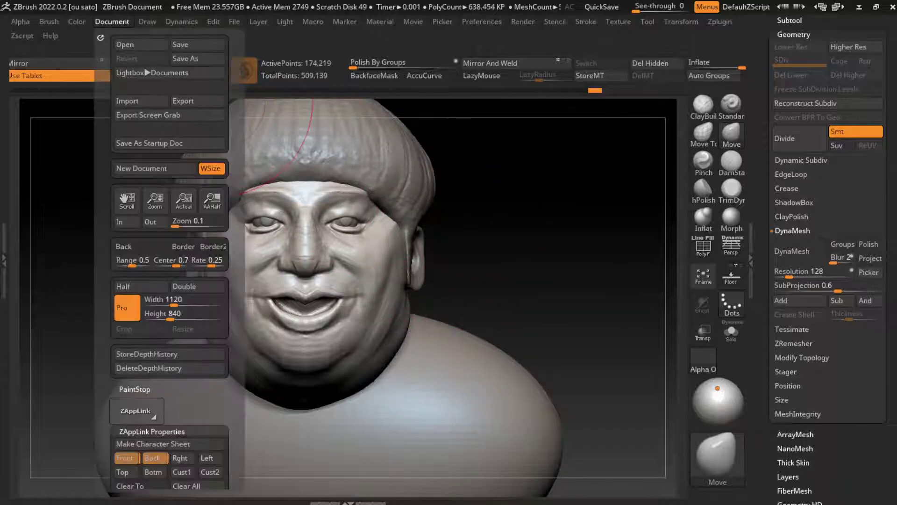
drag(491, 355, 468, 346)
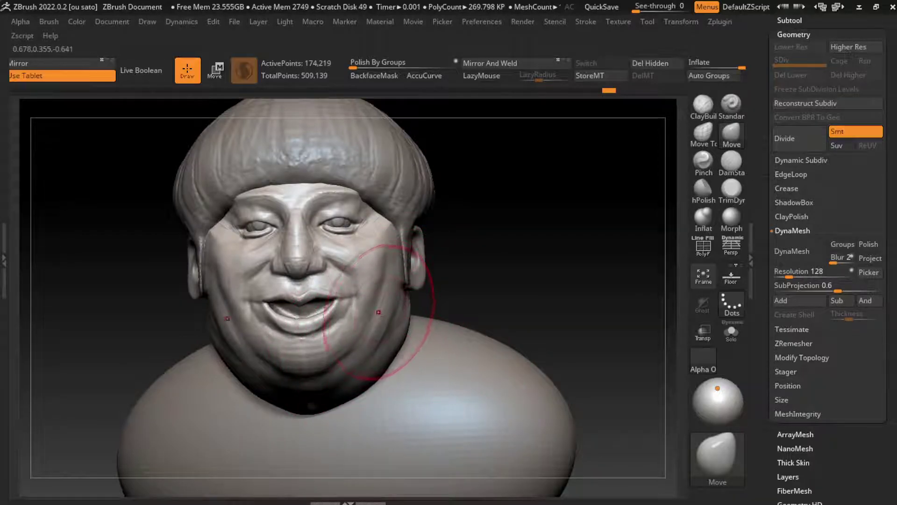
Resize the brush from about 136 to about 284.
key(s)
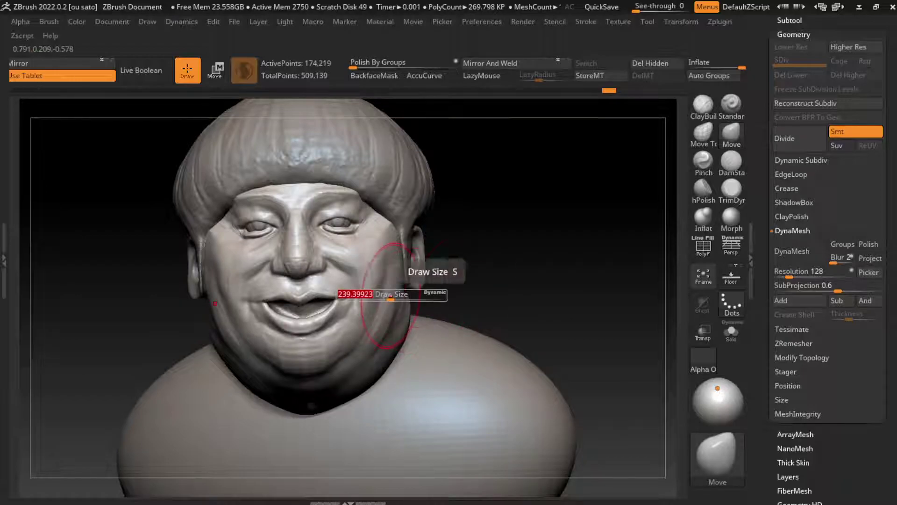
drag(432, 303, 420, 303)
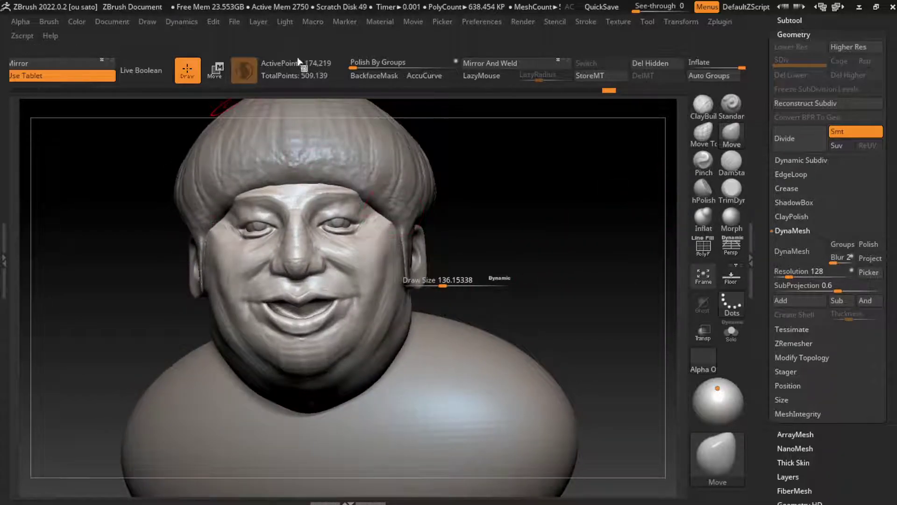
key(s)
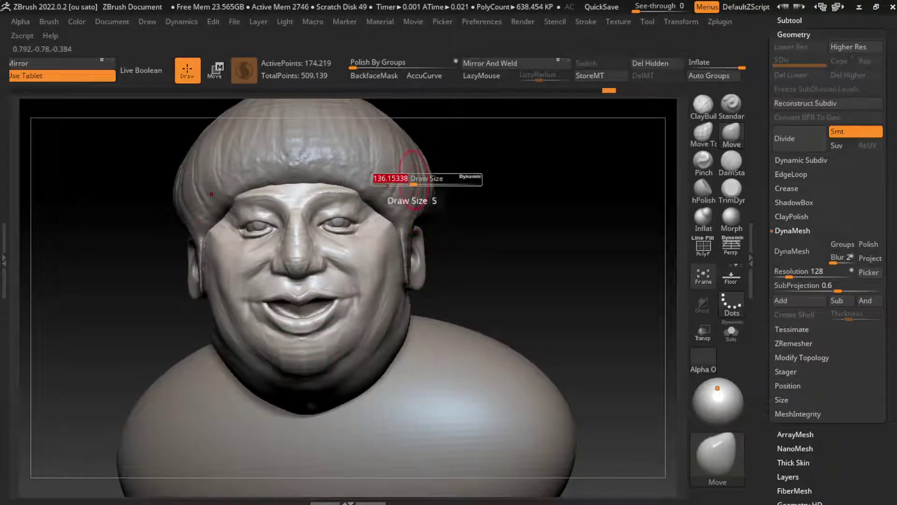
drag(414, 183, 481, 211)
alt+click(418, 201)
key(s)
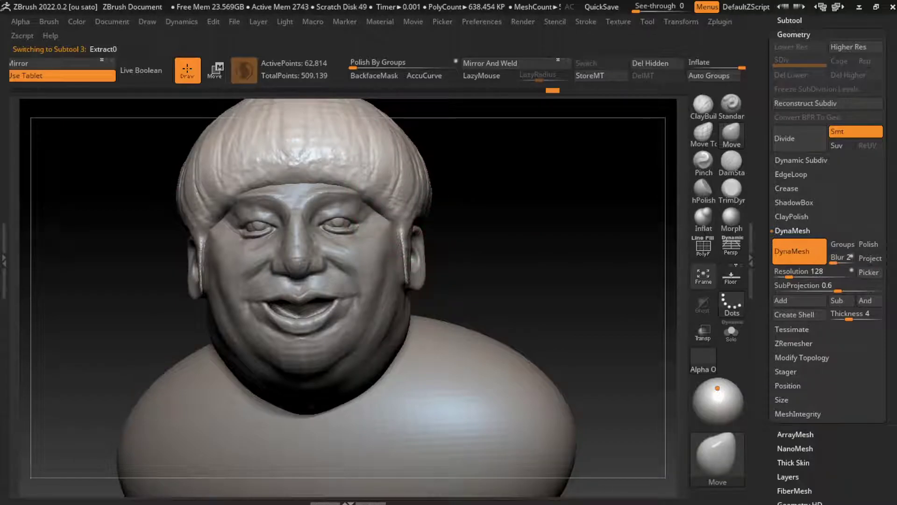
key(s)
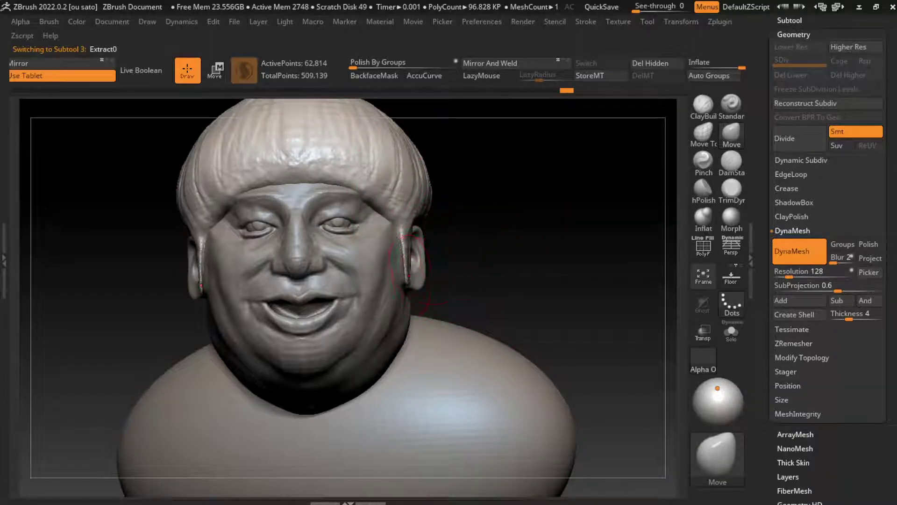
Select the Extract0 hair subtool in side profile with the ClayBuildup brush active.
alt+click(423, 260)
key(w)
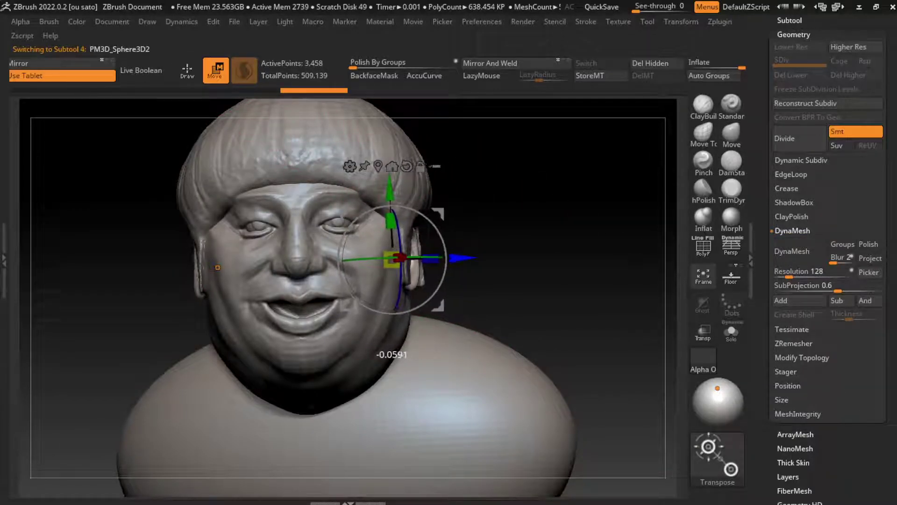
alt+click(287, 304)
key(s)
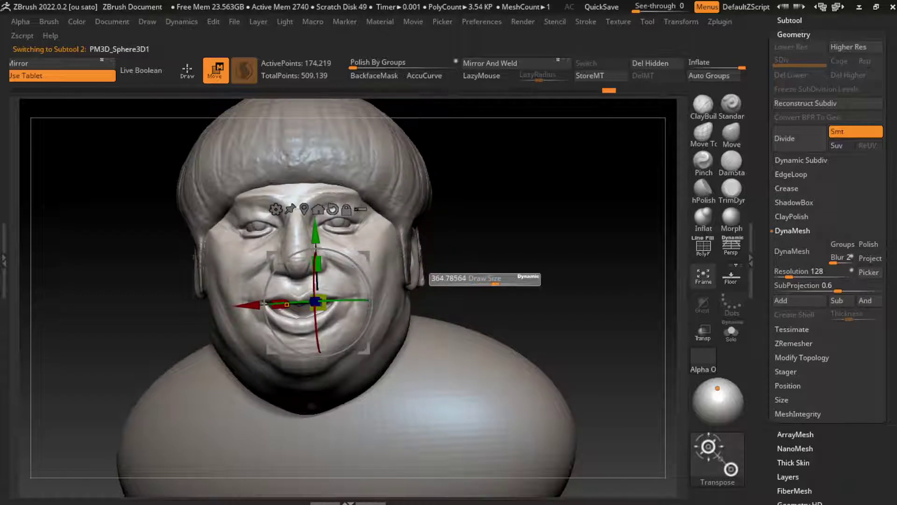
key(q)
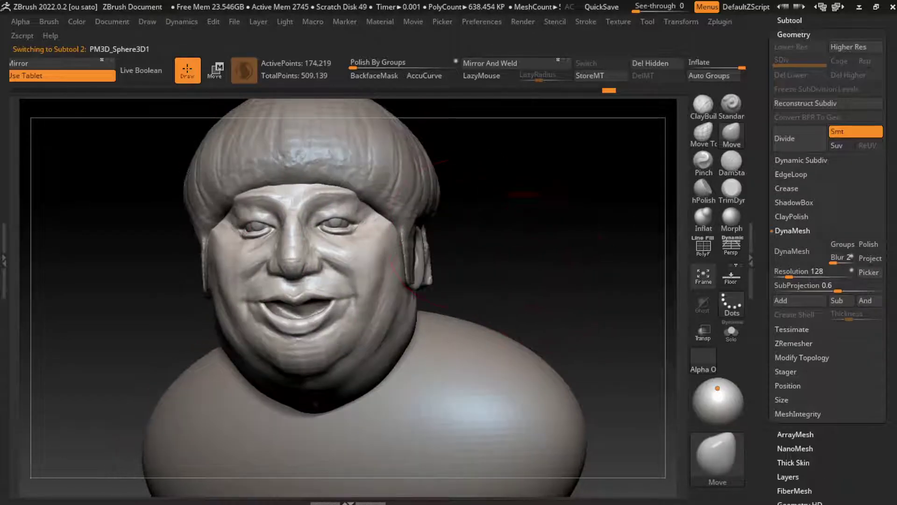
alt+click(432, 208)
mouse_move(608, 281)
mouse_down()
mouse_move(467, 281)
mouse_move(505, 262)
mouse_up()
click(703, 103)
Extend the hair band down under and behind the ear with LazyMouse-steadied strokes.
key(s)
mouse_move(449, 276)
mouse_down()
mouse_move(491, 267)
mouse_move(448, 234)
mouse_move(507, 234)
mouse_up()
drag(468, 262, 543, 281)
mouse_move(486, 233)
mouse_down()
mouse_move(546, 272)
mouse_move(544, 297)
mouse_up()
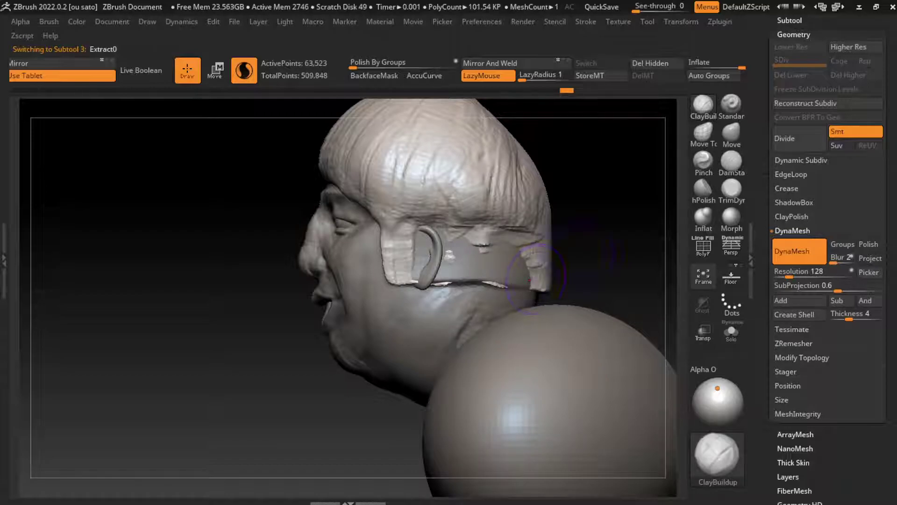
drag(608, 234, 655, 234)
Make the face subtool active again and pick the DamStandard brush for creases.
alt+click(468, 327)
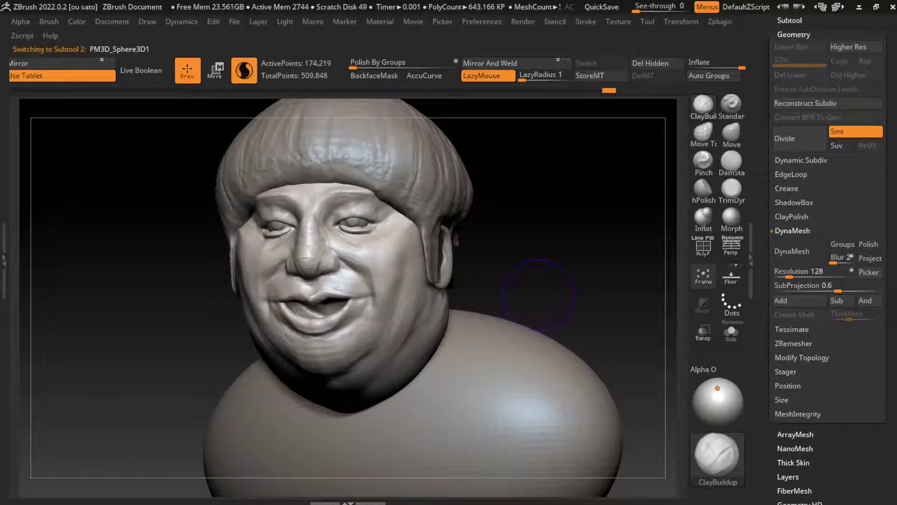
mouse_move(645, 280)
mouse_down()
mouse_move(457, 269)
mouse_move(496, 285)
mouse_up()
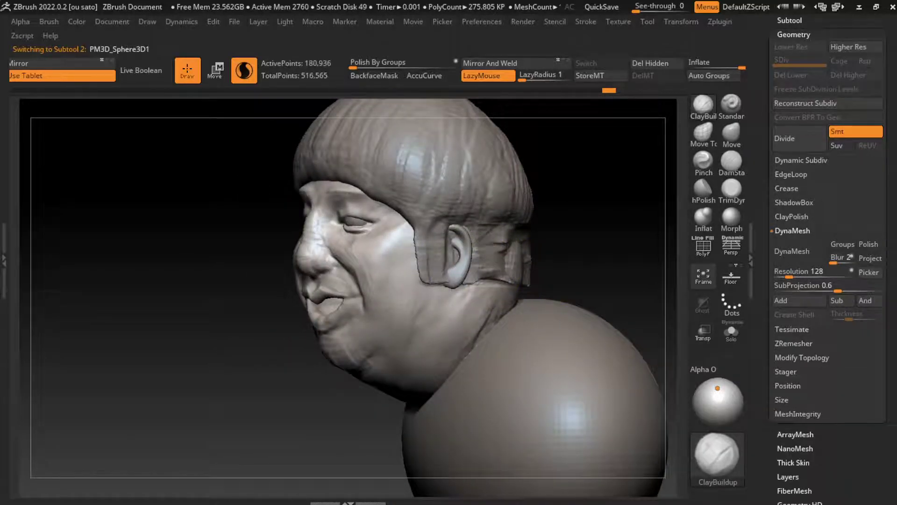
drag(559, 254, 588, 260)
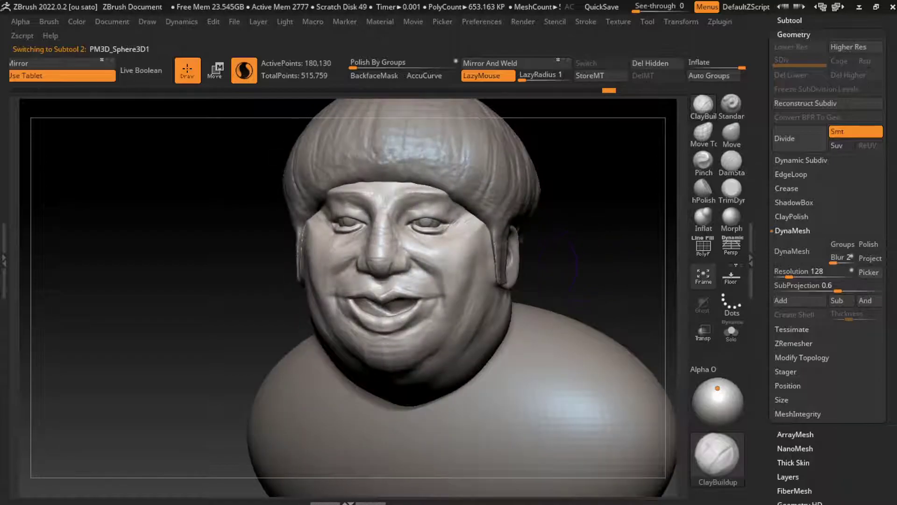
click(112, 22)
drag(468, 308, 405, 312)
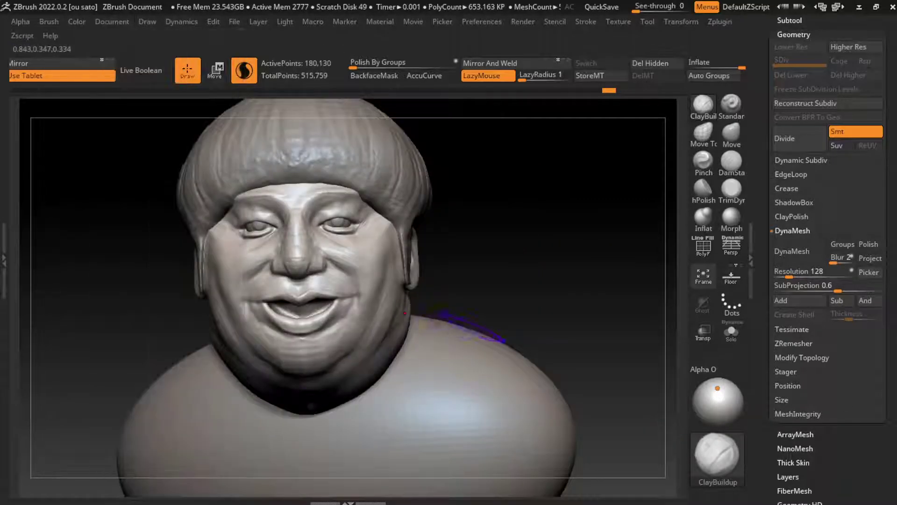
key(s)
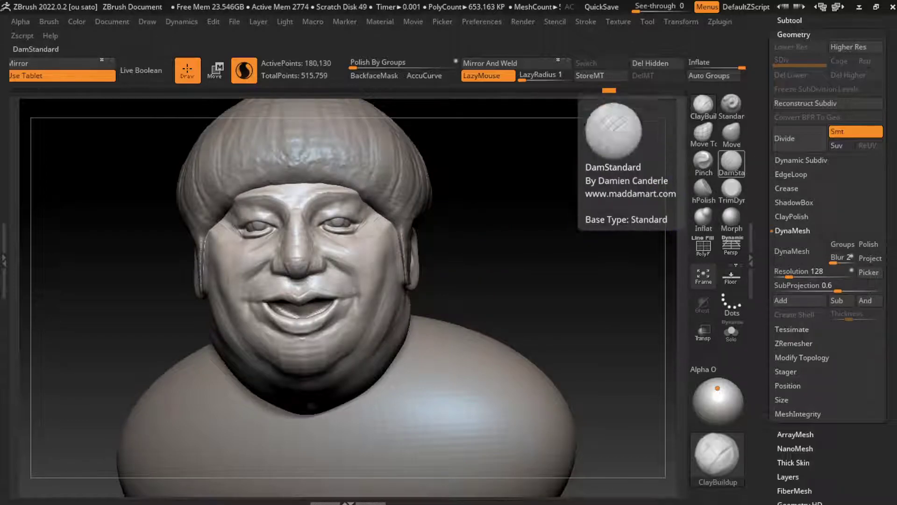
click(731, 161)
Carve a crease beside the nose, then work the cheeks with ClayBuildup and Smooth.
mouse_move(233, 234)
alt+right_down()
mouse_move(220, 269)
mouse_move(466, 230)
alt+right_up()
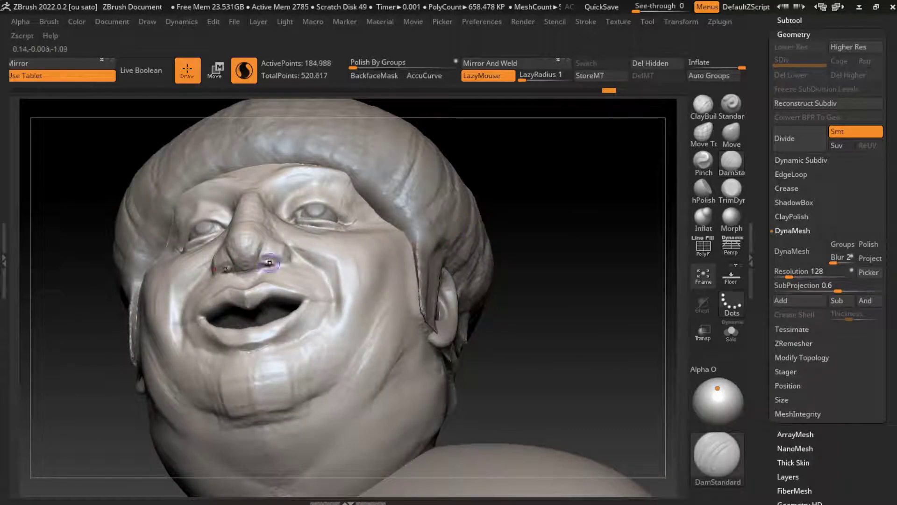
key(b)
key(c)
key(b)
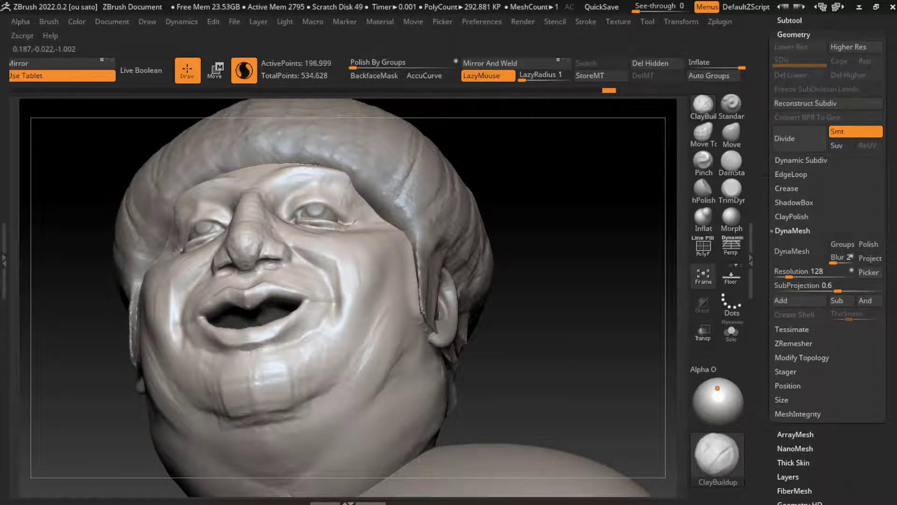
drag(267, 262, 320, 253)
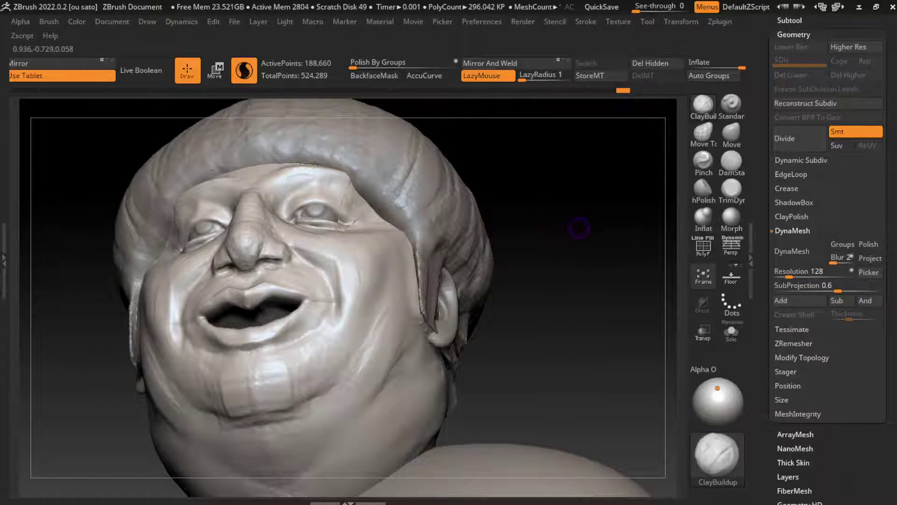
drag(579, 228, 280, 260)
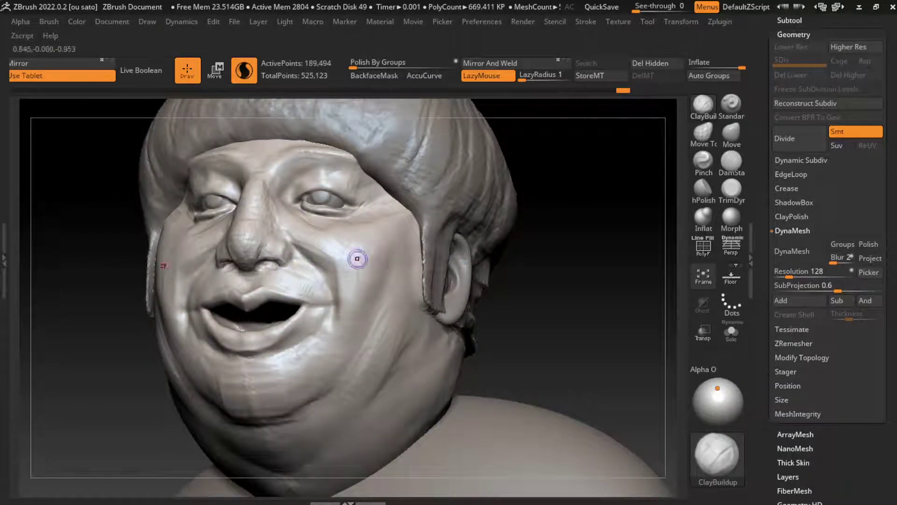
right_drag(356, 255, 532, 277)
key(shift)
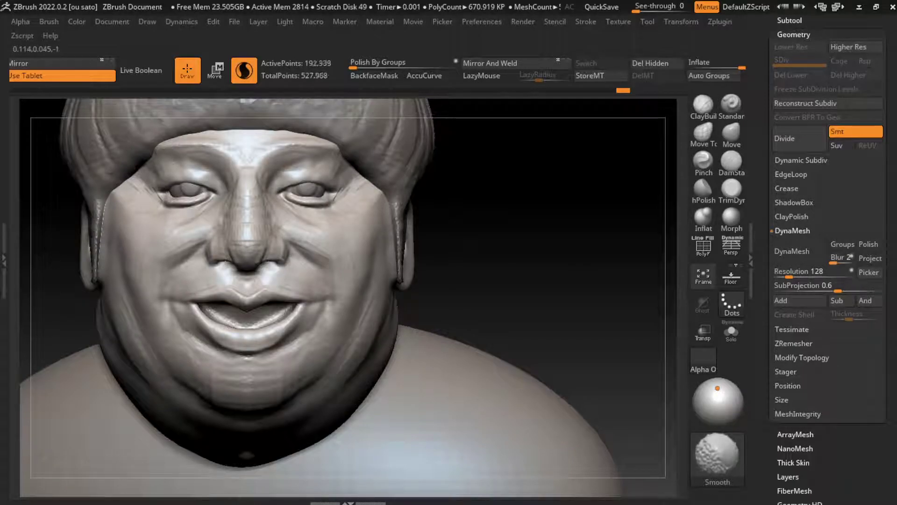
click(114, 22)
Switch to the Move brush and pull the mouth corner and cheek into shape.
key(f)
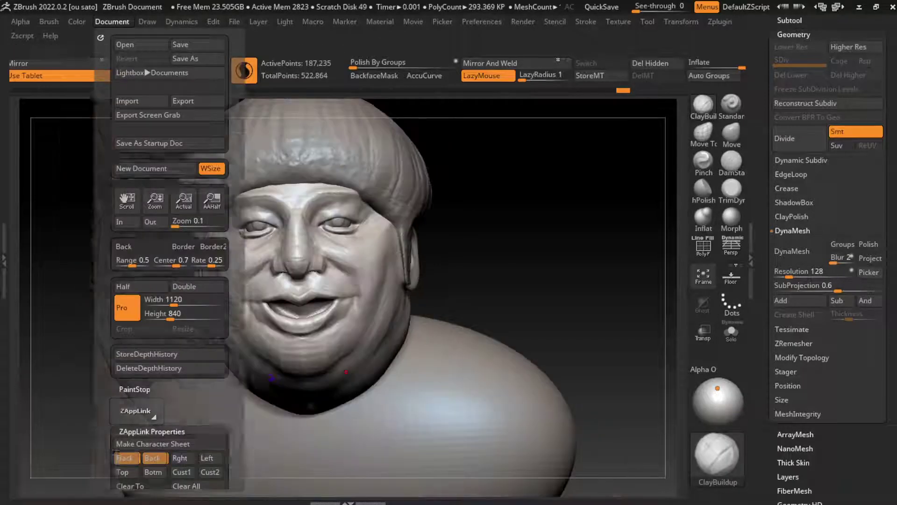
key(s)
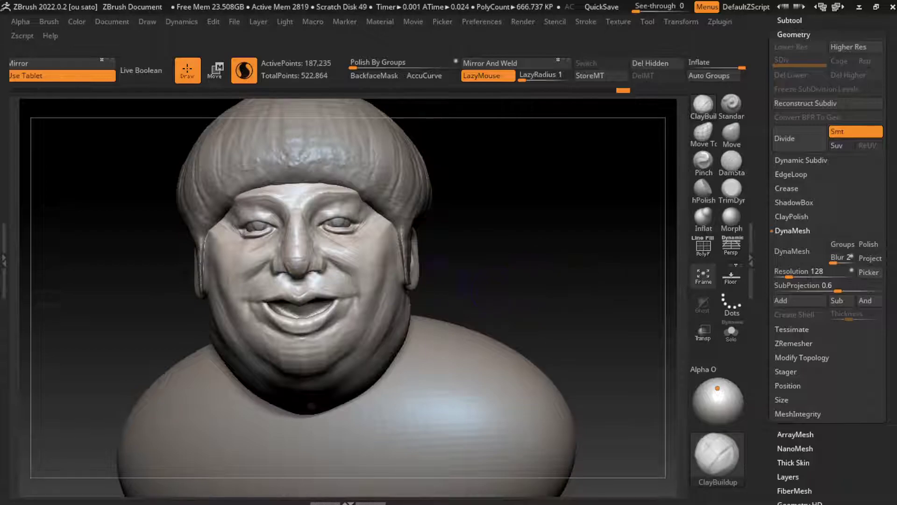
key(b)
key(m)
key(v)
key(s)
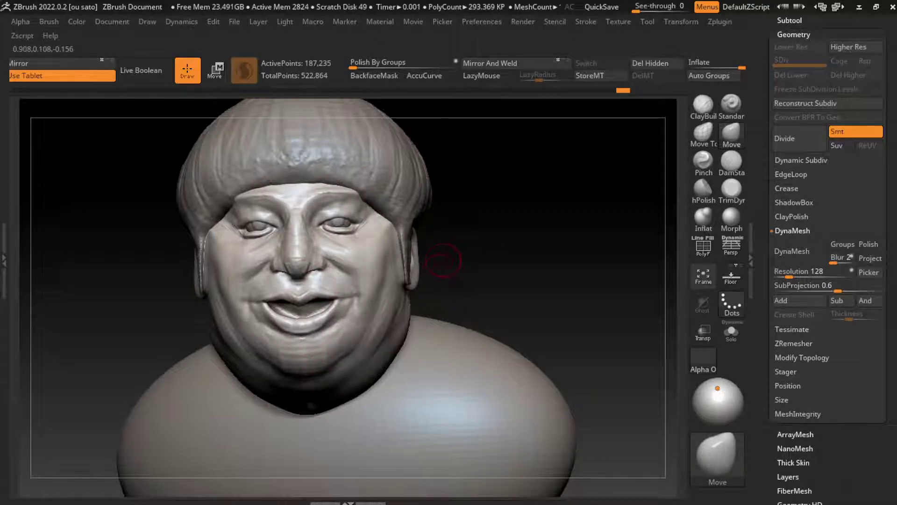
key(s)
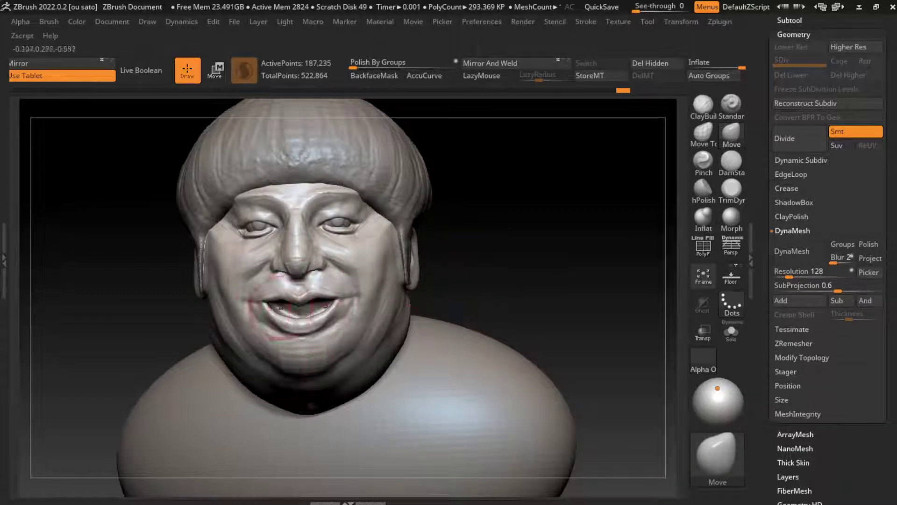
drag(281, 307, 249, 301)
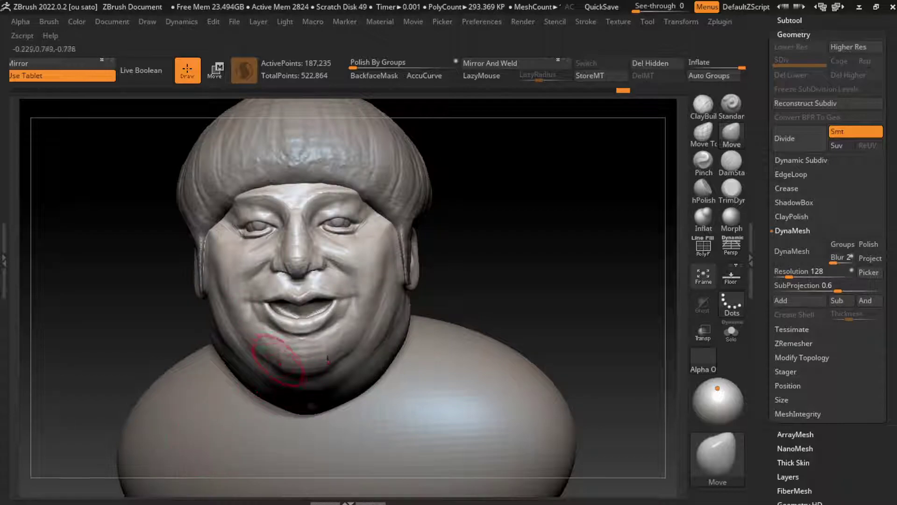
Undo the two mouth strokes and select the ClayBuildup brush.
key(ctrl+z)
key(ctrl+z)
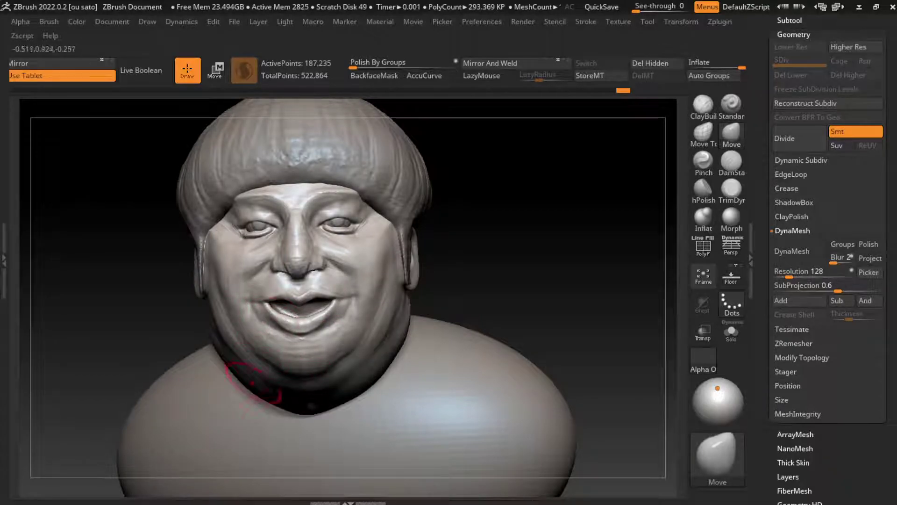
key(s)
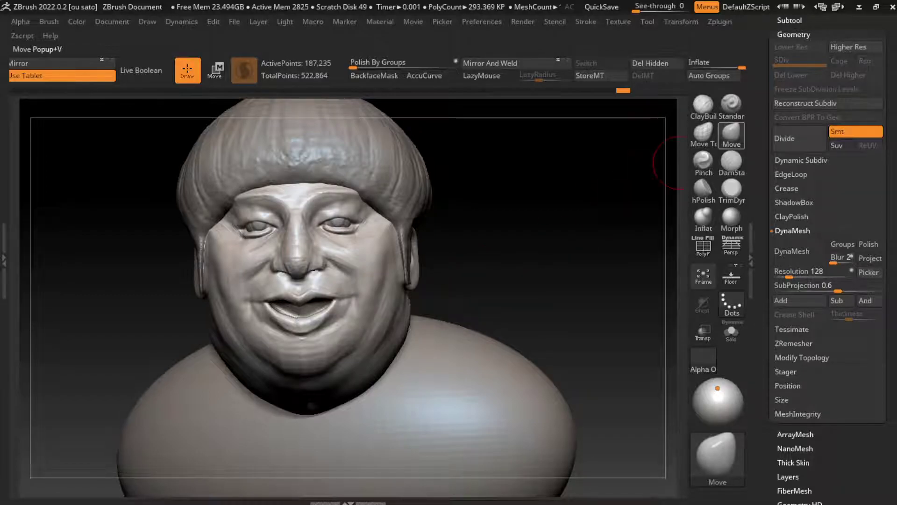
click(731, 134)
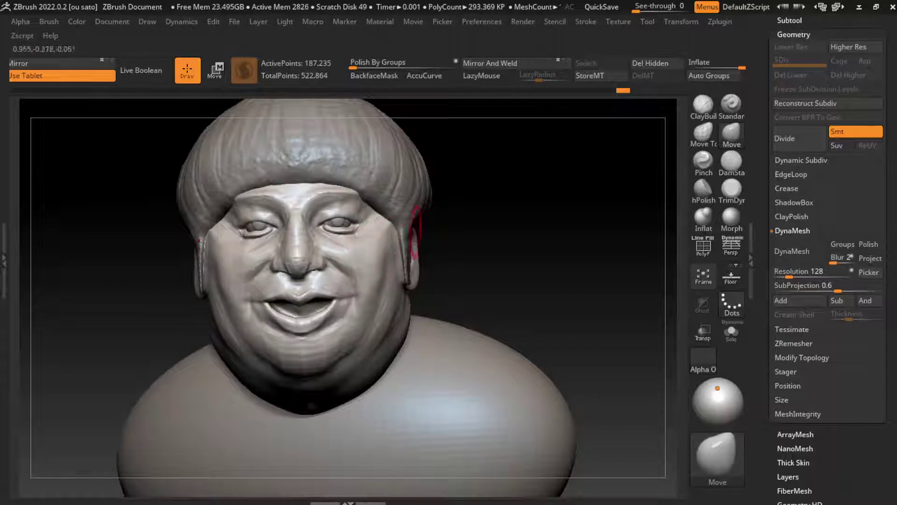
Build up the right cheek below the eye with ClayBuildup and smooth it toward the ear.
click(703, 105)
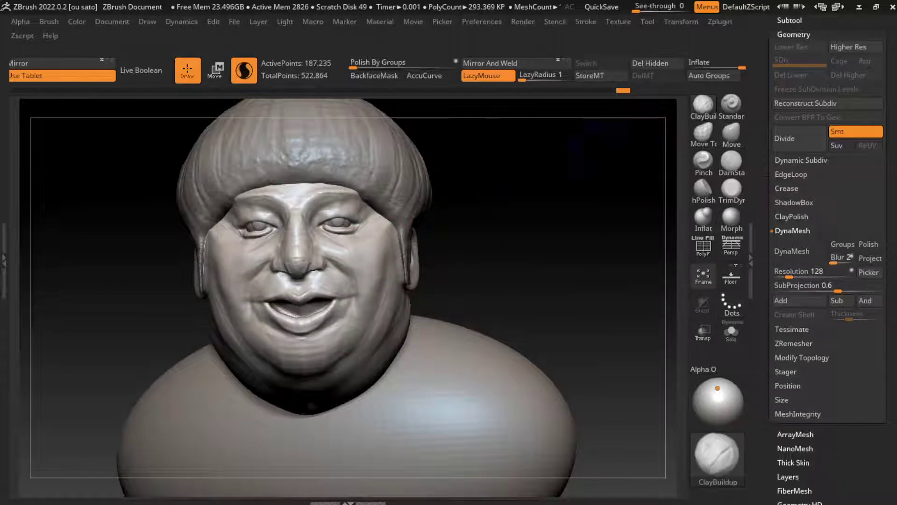
drag(382, 258, 377, 236)
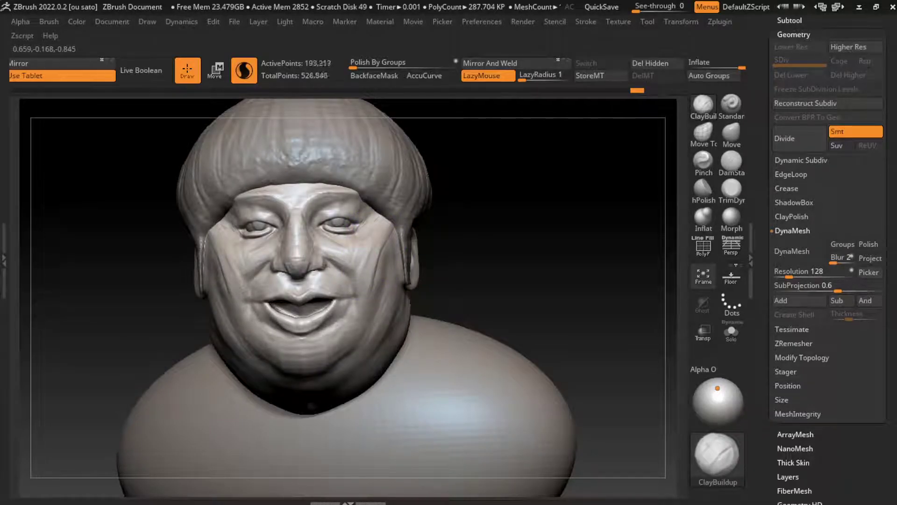
drag(369, 239, 369, 233)
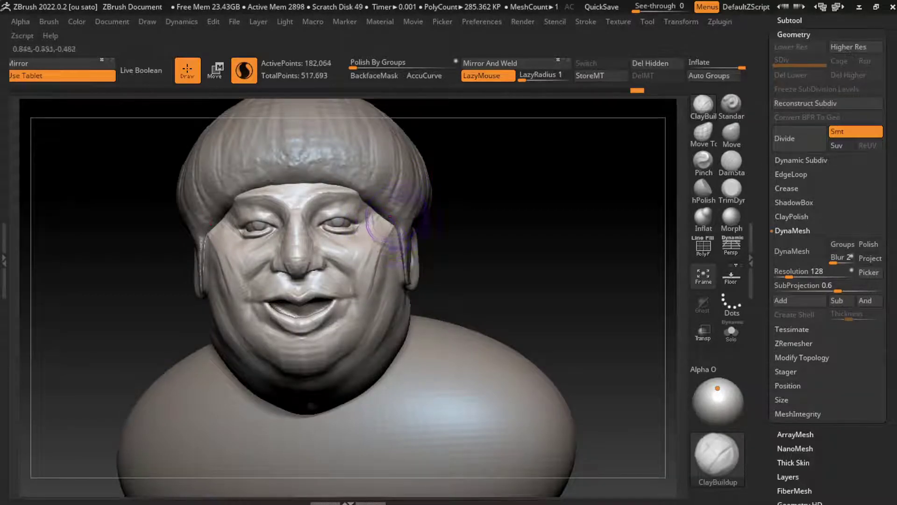
drag(392, 231, 391, 230)
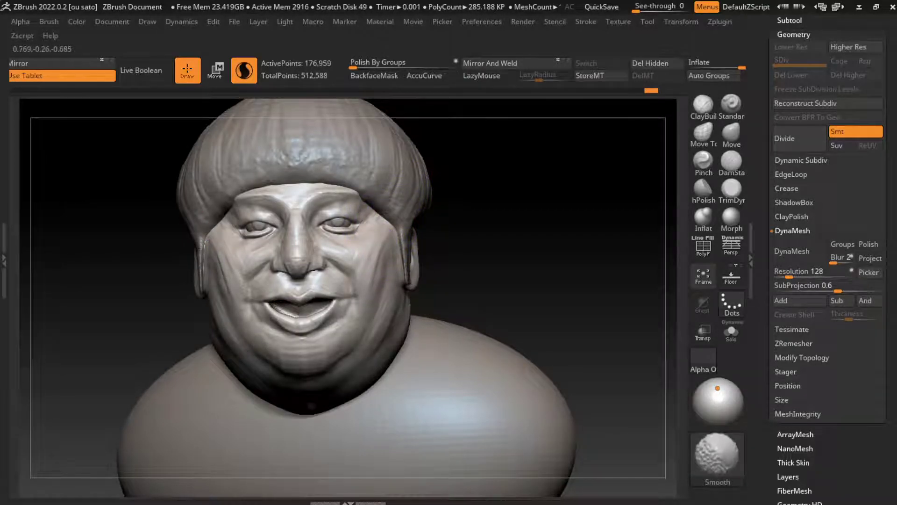
shift+drag(383, 243, 381, 261)
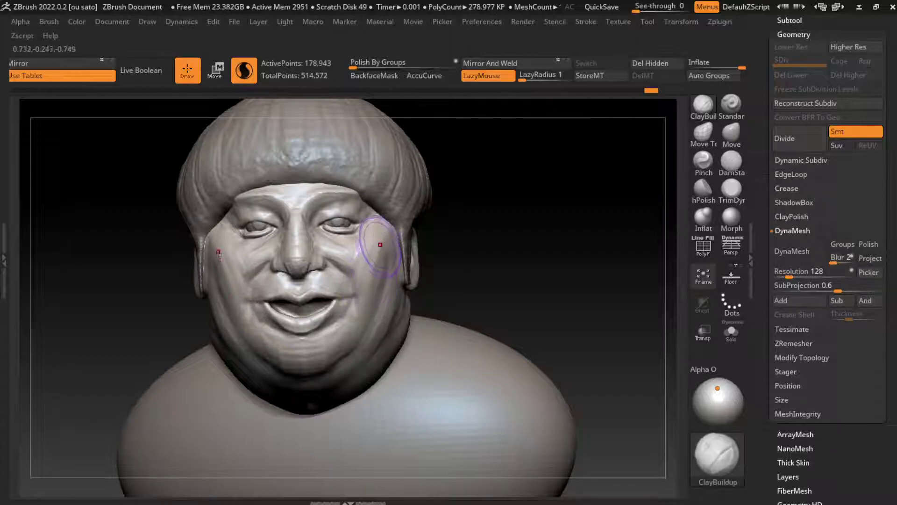
drag(374, 250, 373, 267)
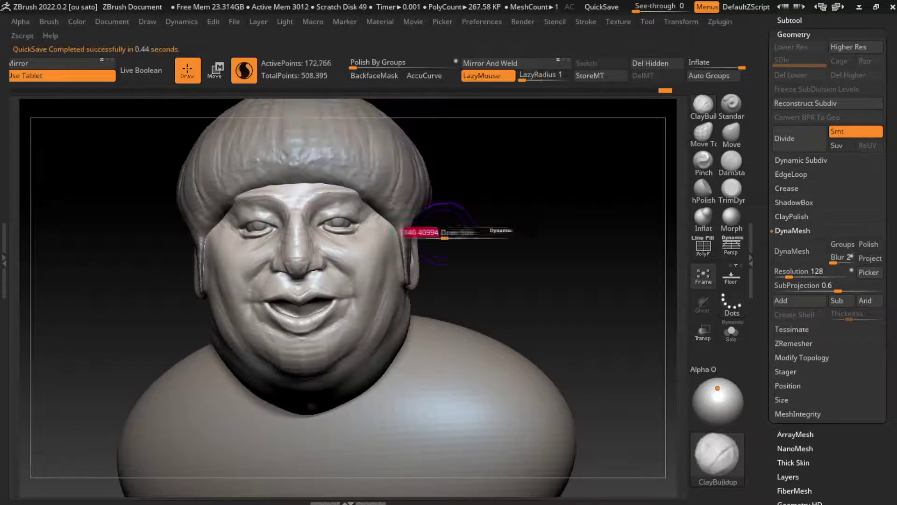
drag(439, 229, 407, 236)
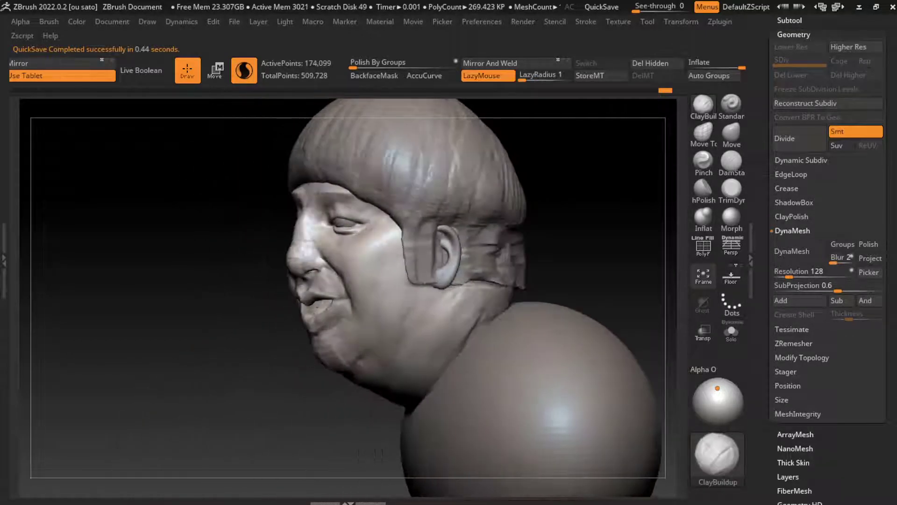
mouse_move(645, 262)
mouse_down()
mouse_move(675, 159)
mouse_move(230, 316)
mouse_up()
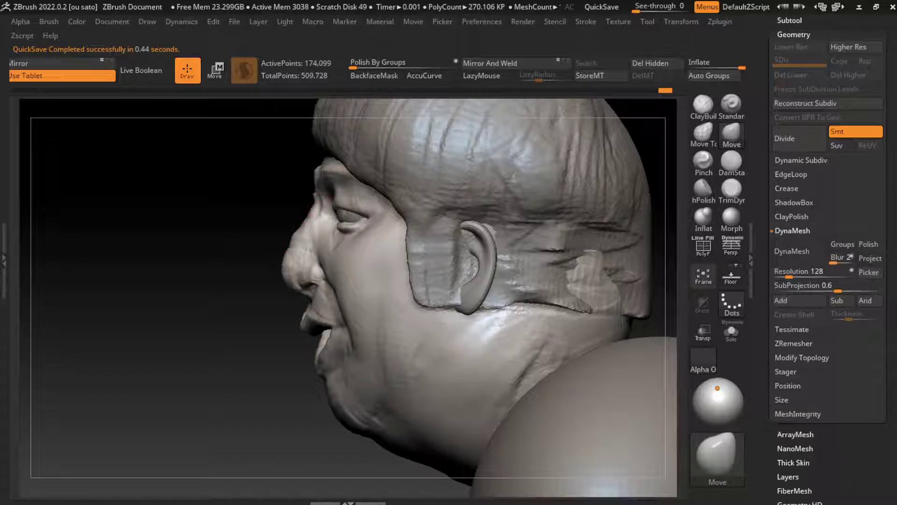
drag(296, 159, 557, 267)
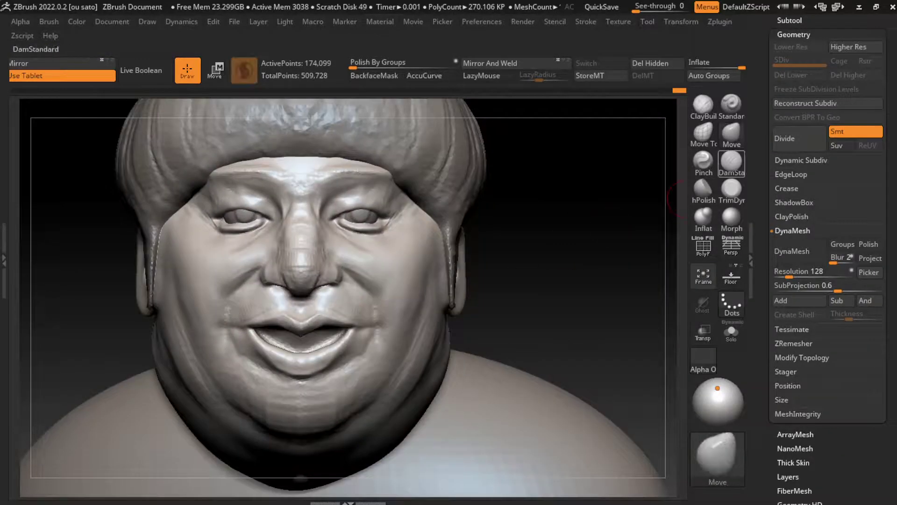
Resculpt the brow above the nose with ClayBuildup and select the hair Extract0 subtool.
click(732, 161)
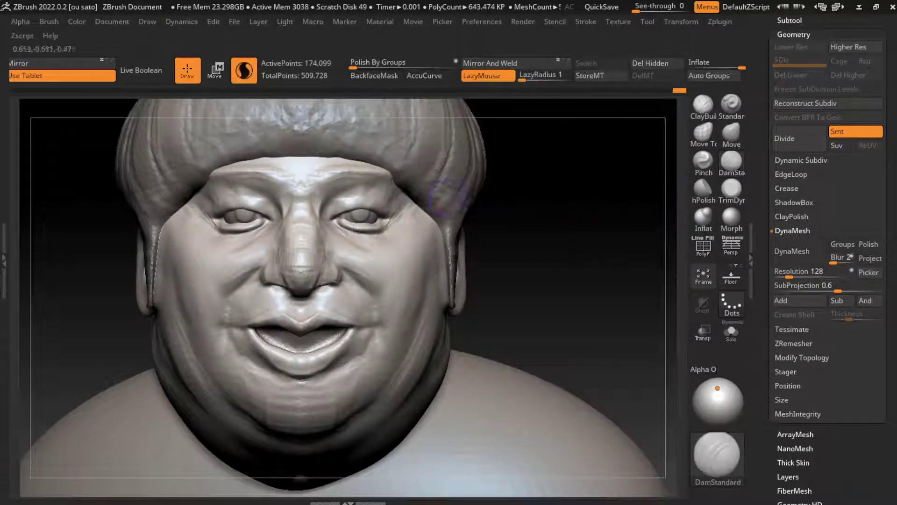
click(703, 105)
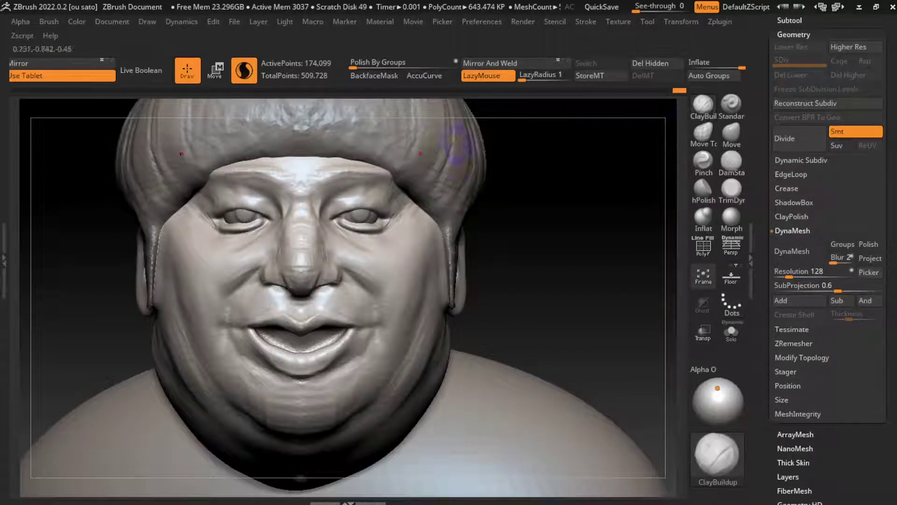
mouse_move(304, 187)
mouse_down()
mouse_move(265, 215)
mouse_move(275, 199)
mouse_move(312, 214)
mouse_move(314, 229)
mouse_move(281, 240)
mouse_up()
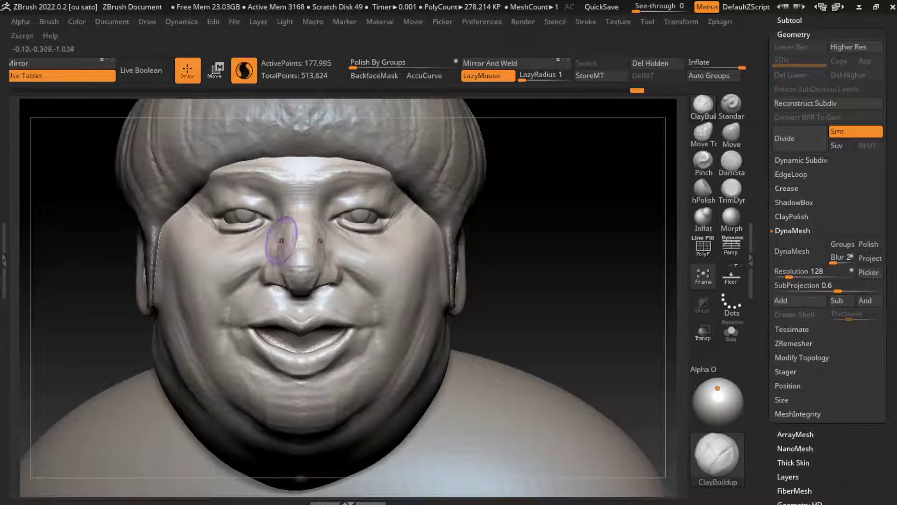
ctrl+right_drag(521, 303, 521, 277)
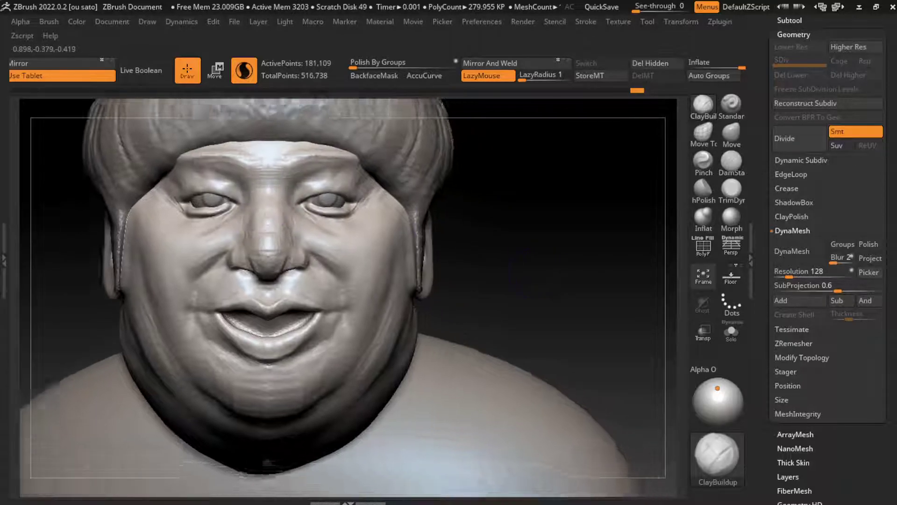
click(112, 22)
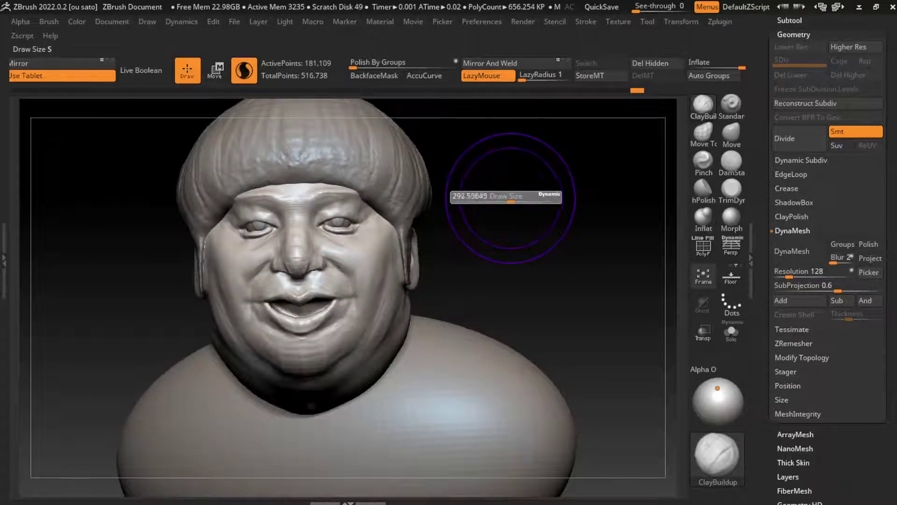
key(Down)
Make the hair active, DynaMesh it, and orbit around to inspect it.
click(732, 133)
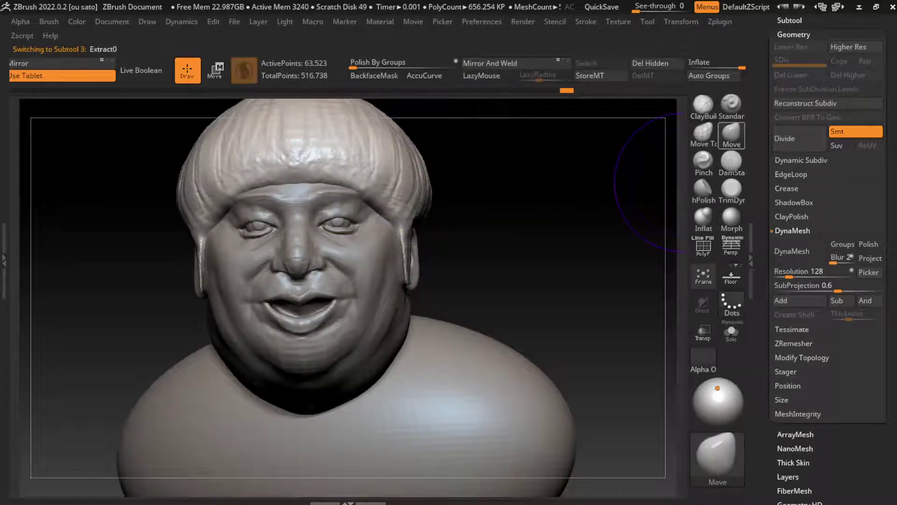
click(792, 251)
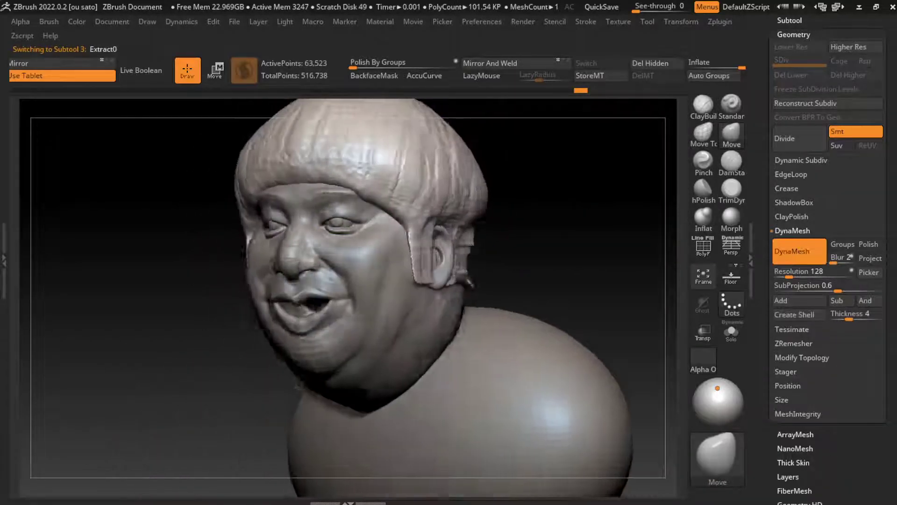
drag(631, 234, 537, 243)
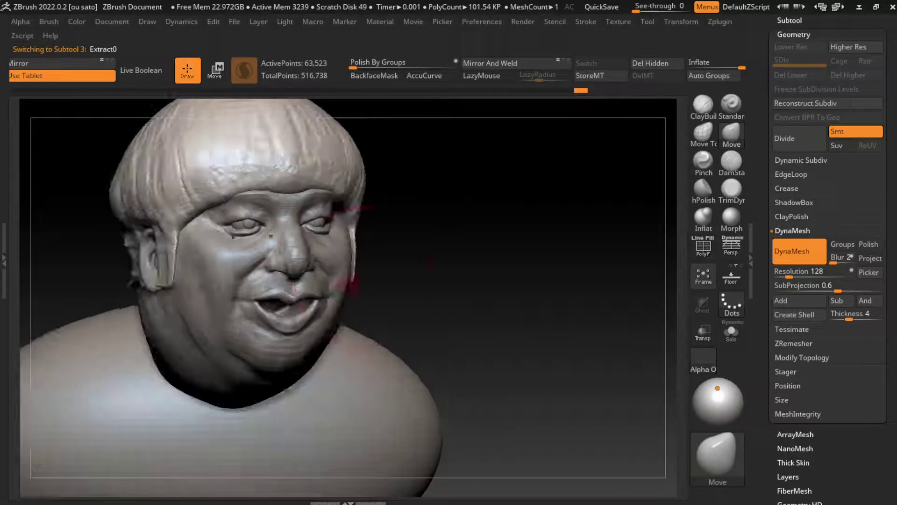
drag(631, 187, 421, 170)
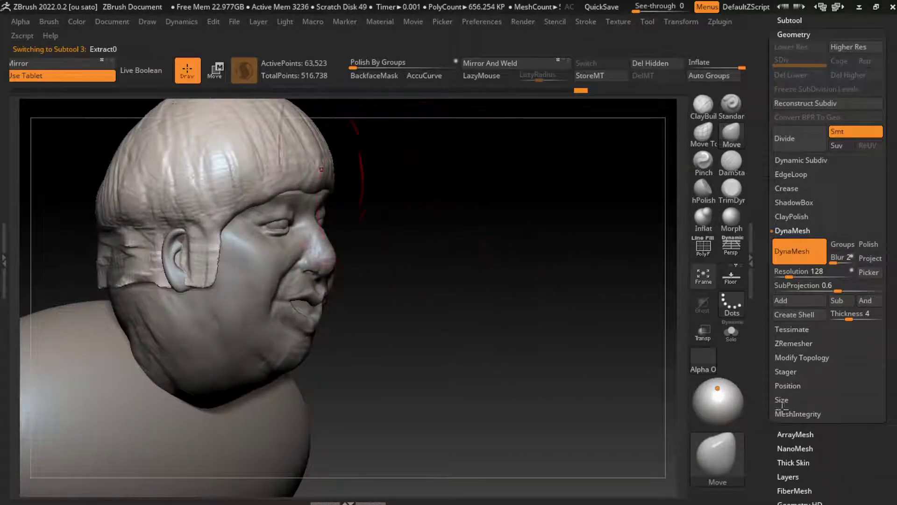
drag(363, 116, 404, 281)
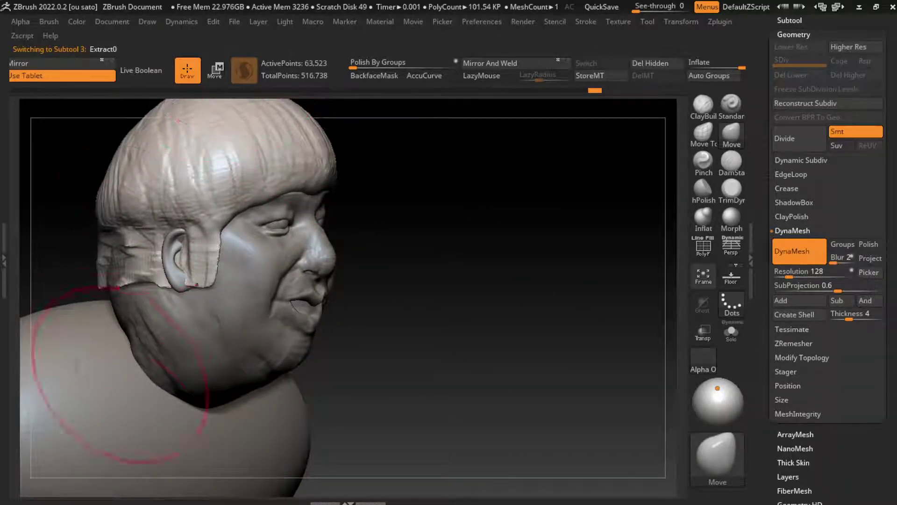
click(112, 22)
Sculpt the hair over the forehead, undo the blotchy mark, and reduce the brush size.
click(123, 456)
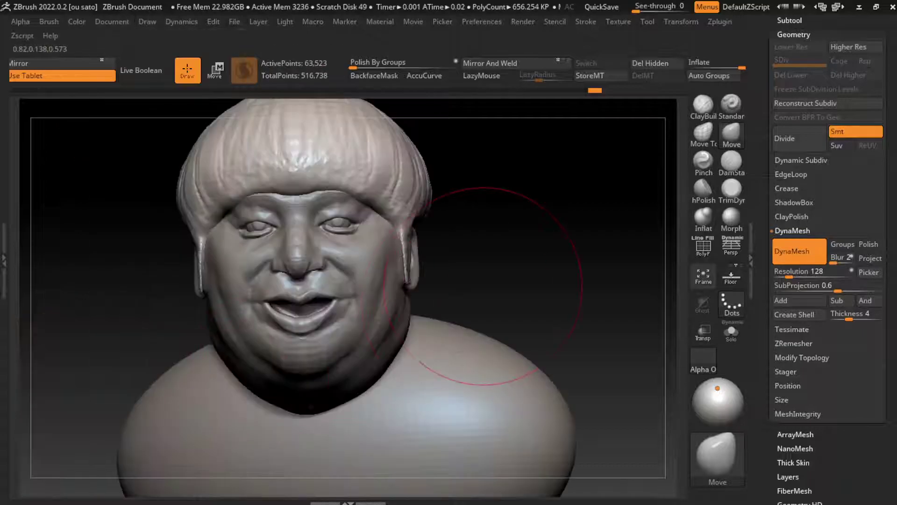
key(s)
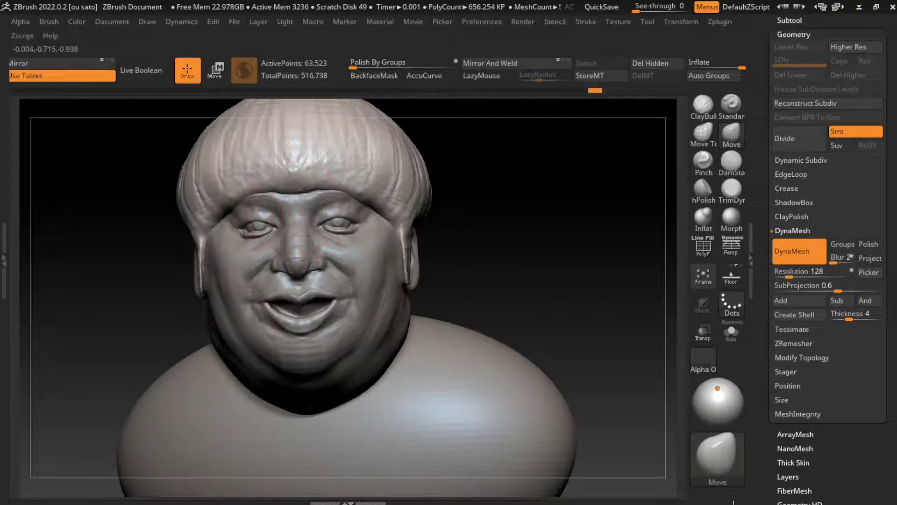
drag(301, 140, 293, 176)
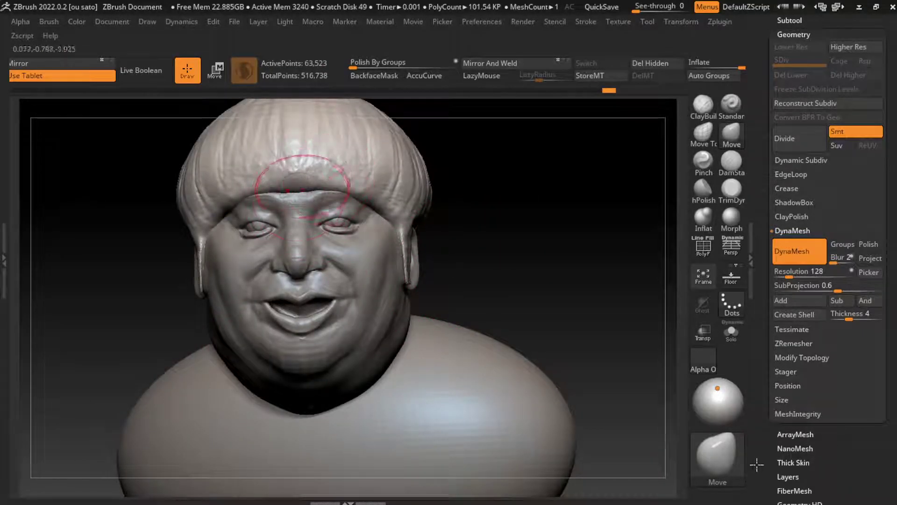
key(ctrl+z)
key(s)
drag(524, 232, 497, 238)
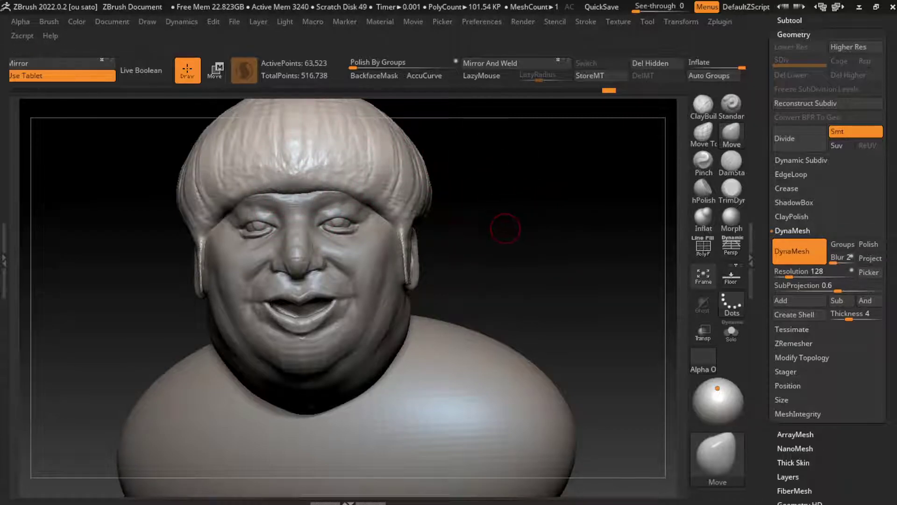
key(s)
mouse_move(501, 230)
mouse_down()
mouse_move(528, 178)
mouse_move(361, 202)
mouse_up()
Reselect the head subtool, frame the whole model, and show the three-subtool list.
alt+click(507, 201)
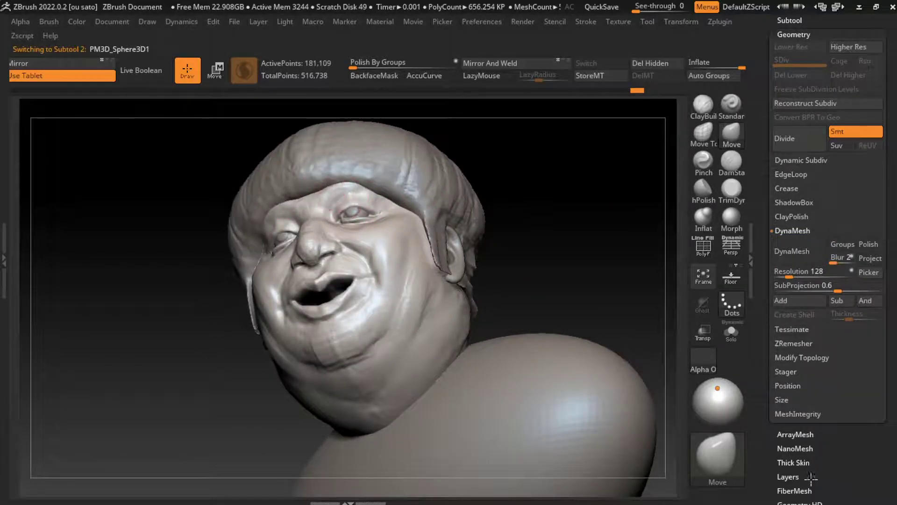
drag(538, 196, 551, 135)
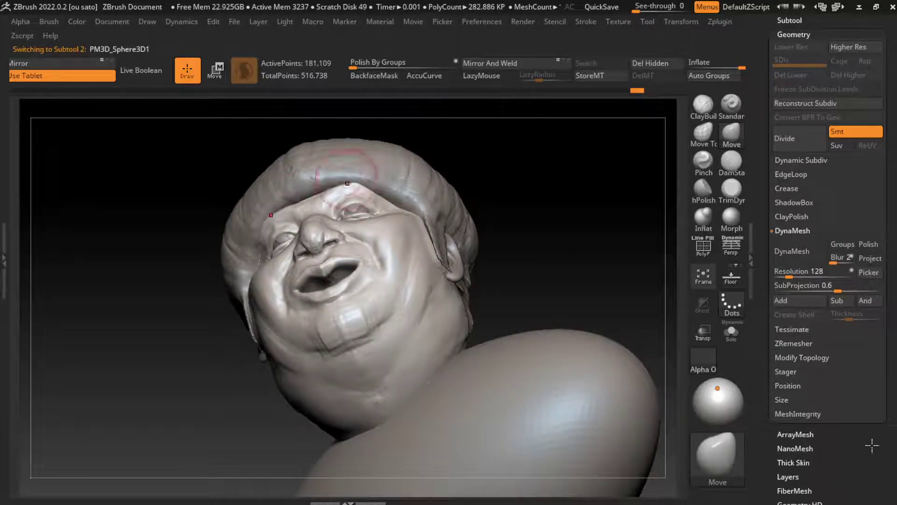
shift+drag(585, 219, 537, 167)
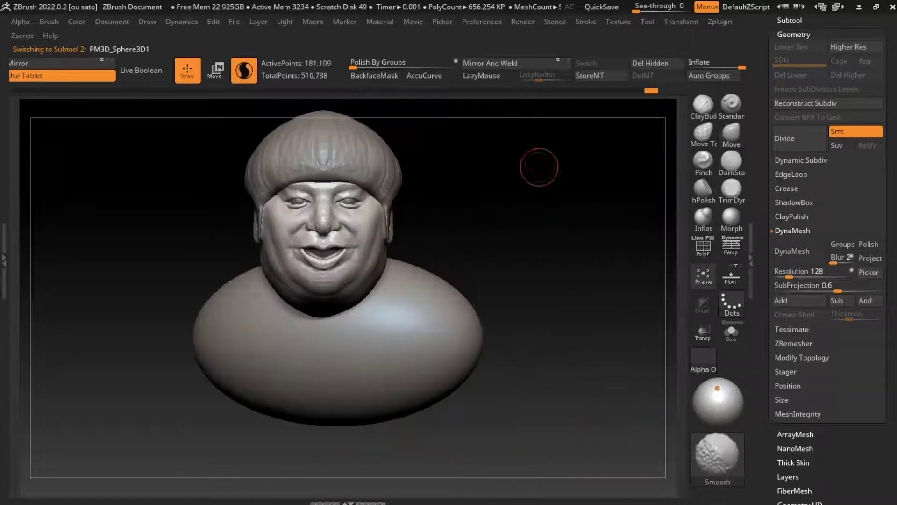
click(112, 22)
key(f)
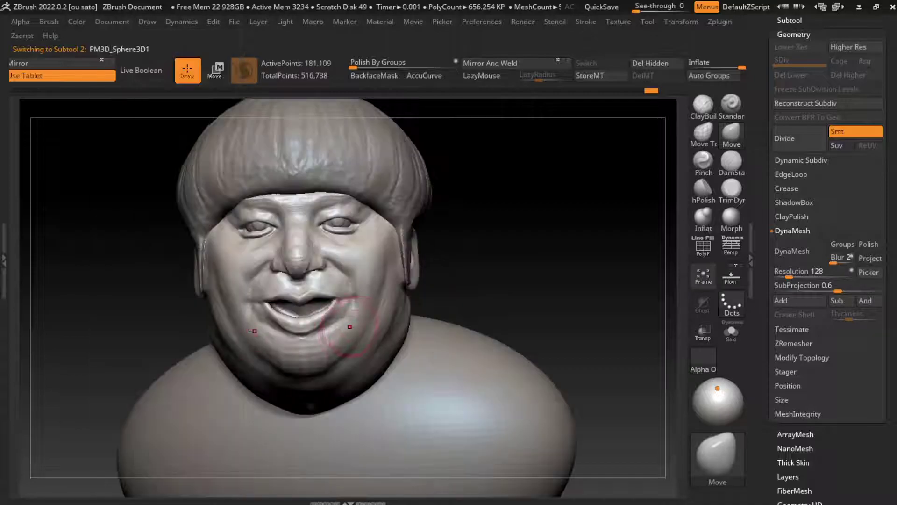
click(789, 20)
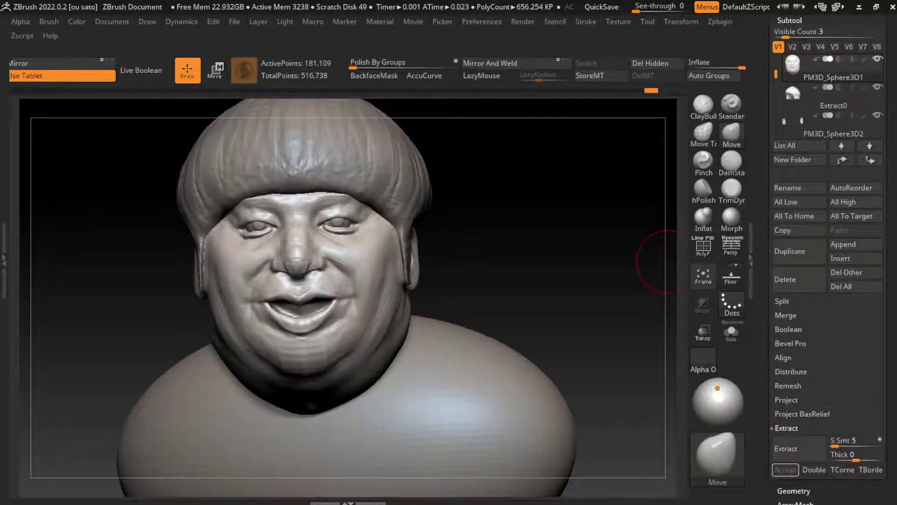
Append a Cylinder3D subtool and scale it down to mouth size with the transpose gizmo.
click(840, 244)
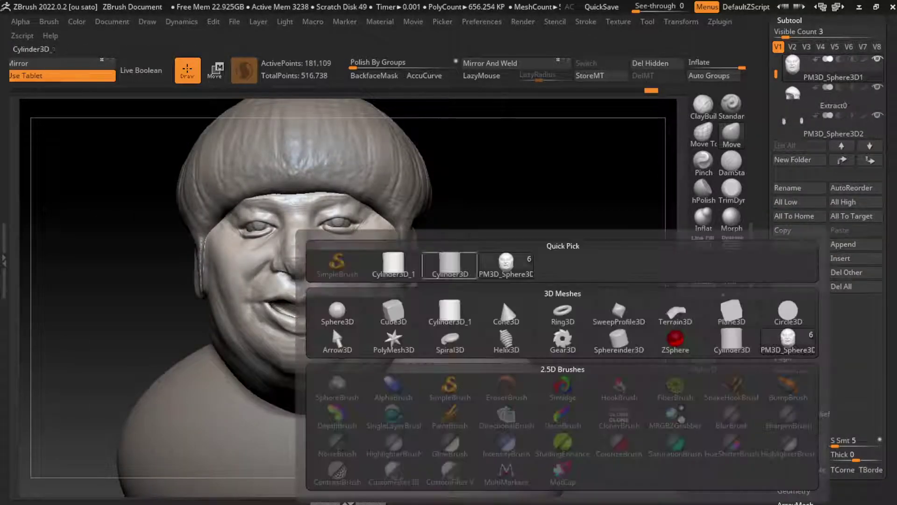
click(332, 326)
key(w)
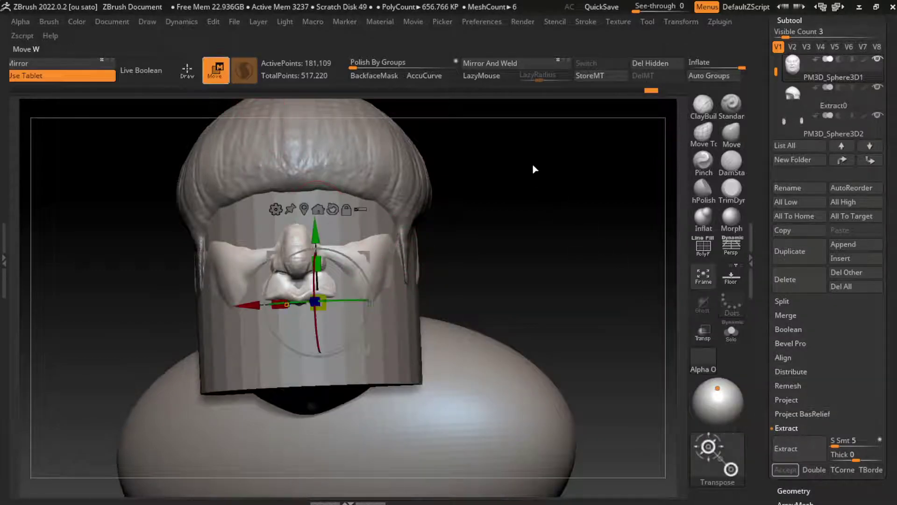
mouse_move(303, 277)
mouse_down()
mouse_move(309, 373)
mouse_move(305, 355)
mouse_up()
drag(561, 178, 444, 187)
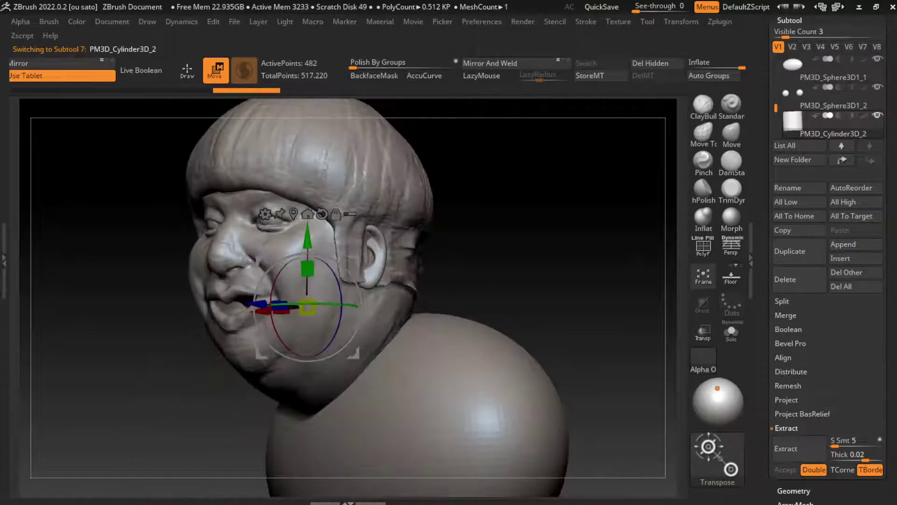
Push the cylinder deep into the mouth, tilt it to fit, then return to Draw mode.
mouse_move(269, 307)
mouse_down()
mouse_move(141, 307)
mouse_move(182, 306)
mouse_up()
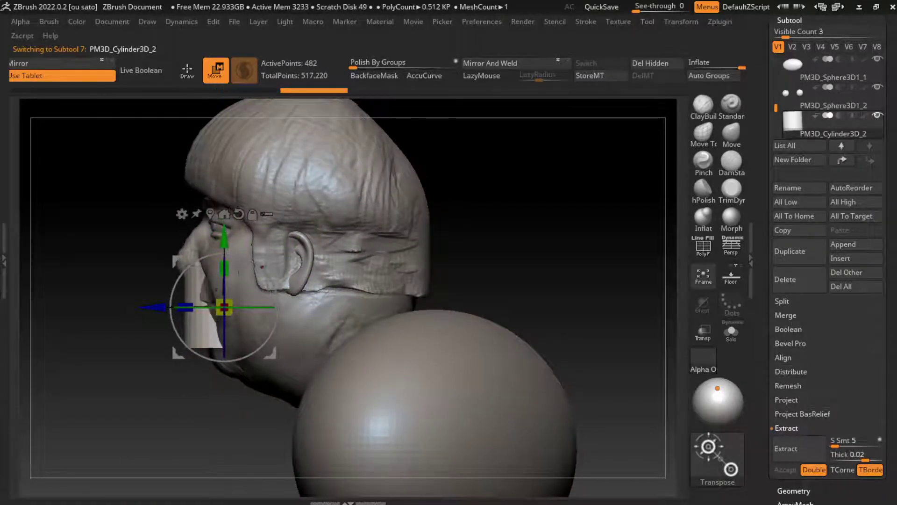
drag(444, 187, 560, 187)
mouse_move(255, 306)
mouse_down()
mouse_move(238, 305)
mouse_move(262, 306)
mouse_up()
drag(467, 187, 537, 187)
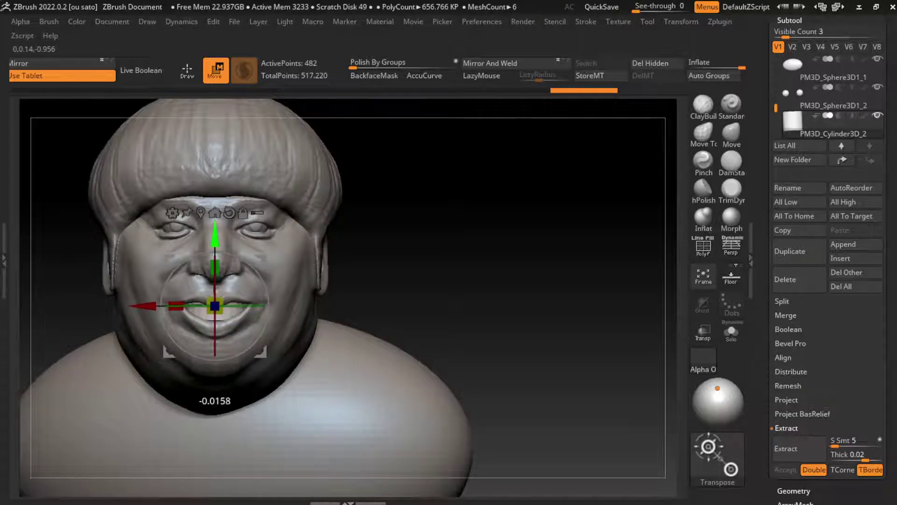
drag(514, 234, 421, 233)
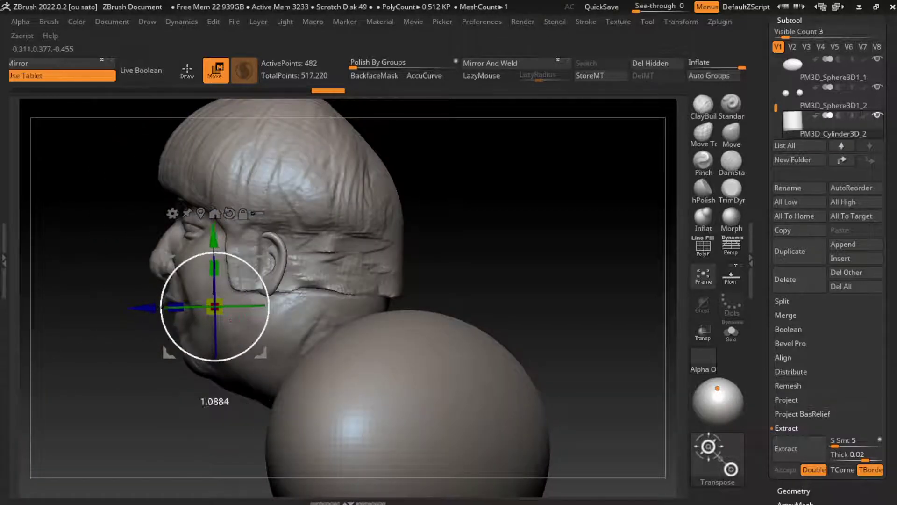
mouse_move(230, 321)
mouse_down()
mouse_move(253, 316)
mouse_move(236, 330)
mouse_move(214, 307)
mouse_up()
key(q)
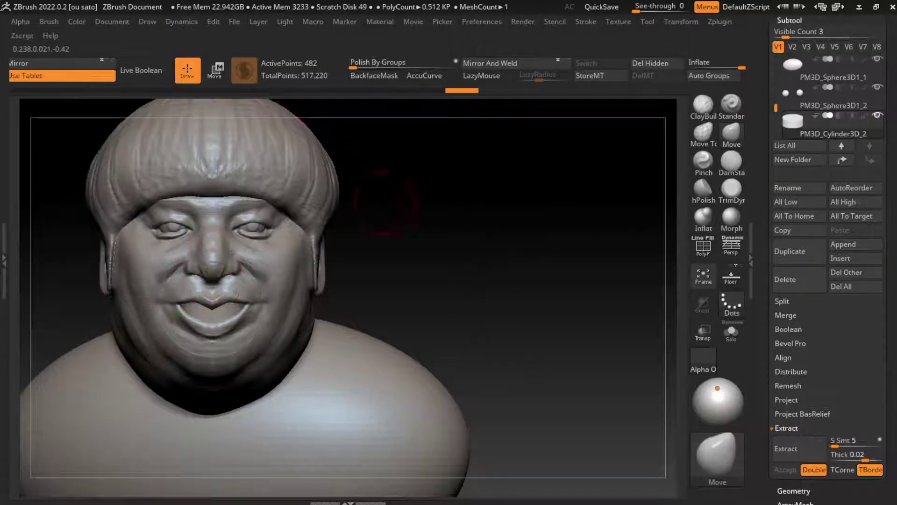
alt+drag(387, 202, 452, 320)
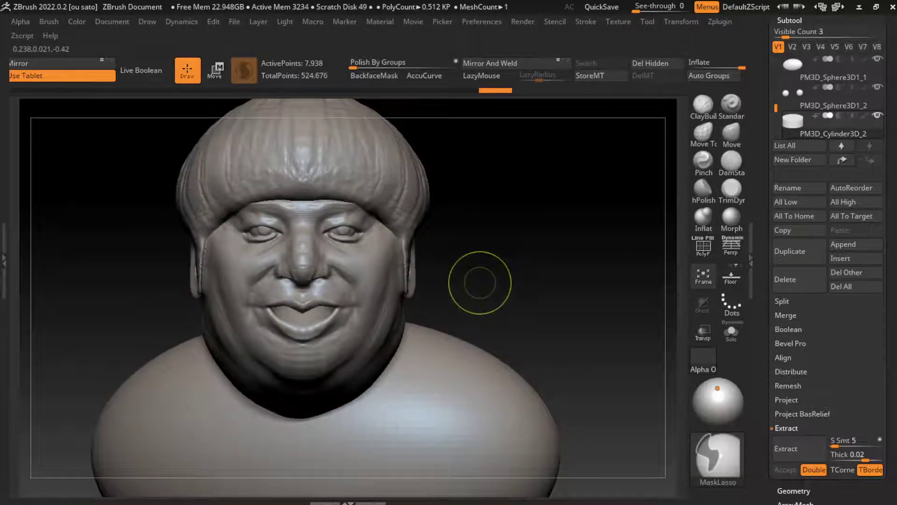
Zoom in on the face and build up the upper and lower lips over the teeth with ClayBuildup.
click(789, 20)
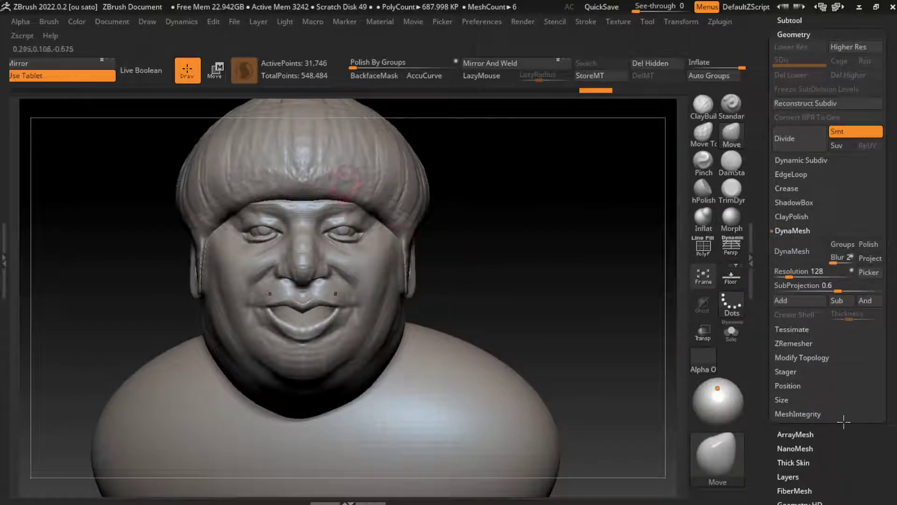
ctrl+right_drag(306, 329, 533, 280)
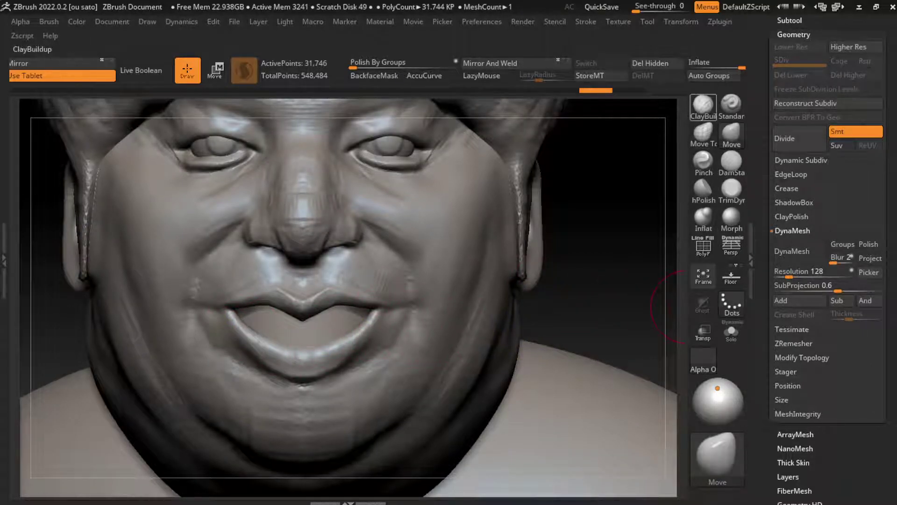
click(703, 106)
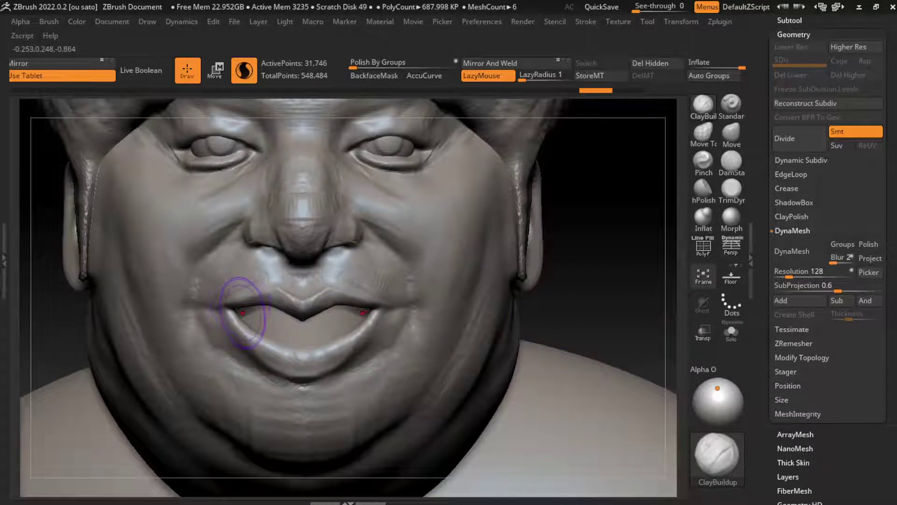
drag(269, 335, 327, 350)
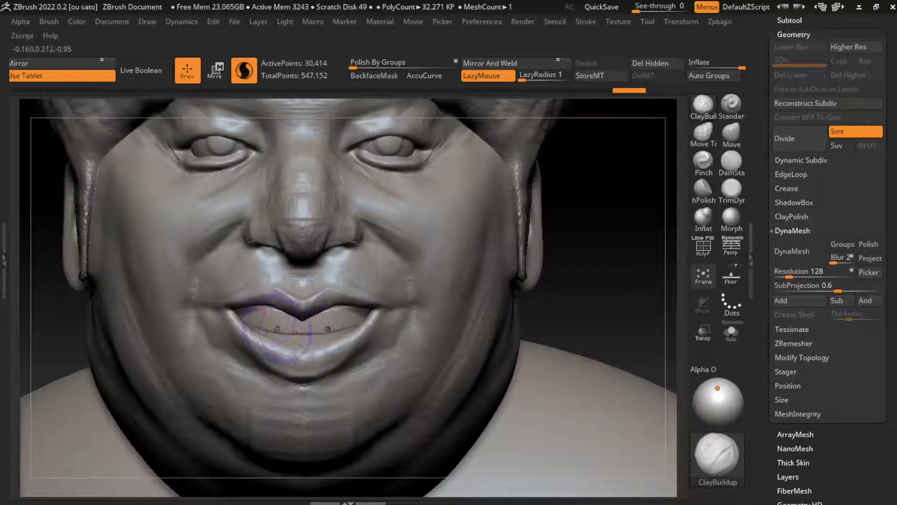
drag(306, 299, 351, 294)
drag(280, 323, 360, 310)
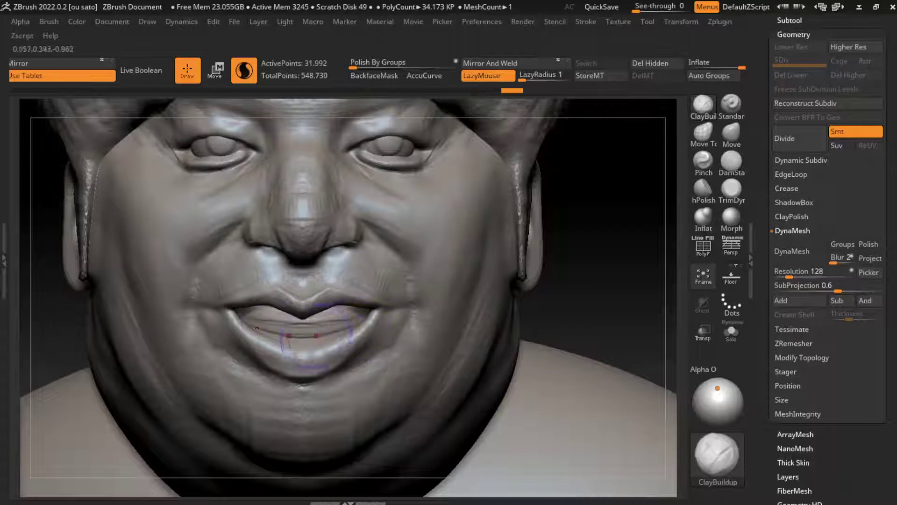
mouse_move(255, 330)
mouse_down()
mouse_move(280, 355)
mouse_move(303, 356)
mouse_up()
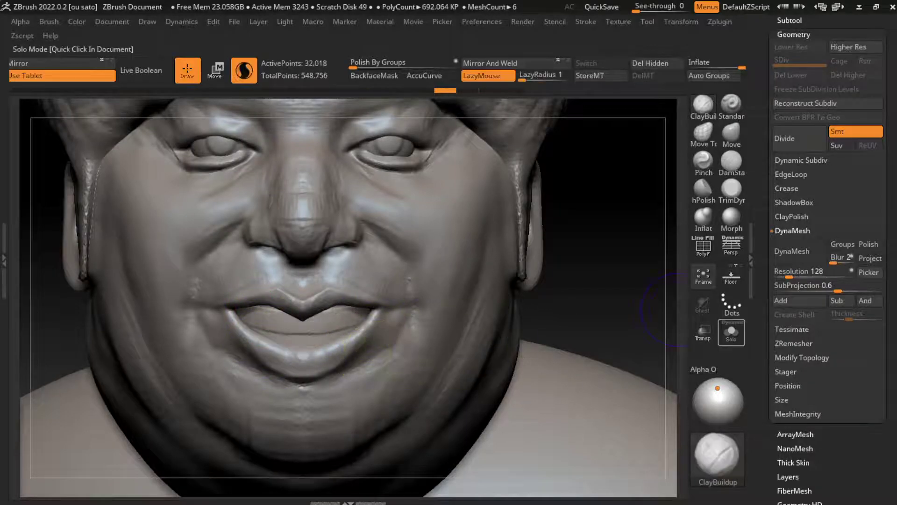
Solo the teeth cylinder and pick DamStandard with a smaller brush size.
click(731, 332)
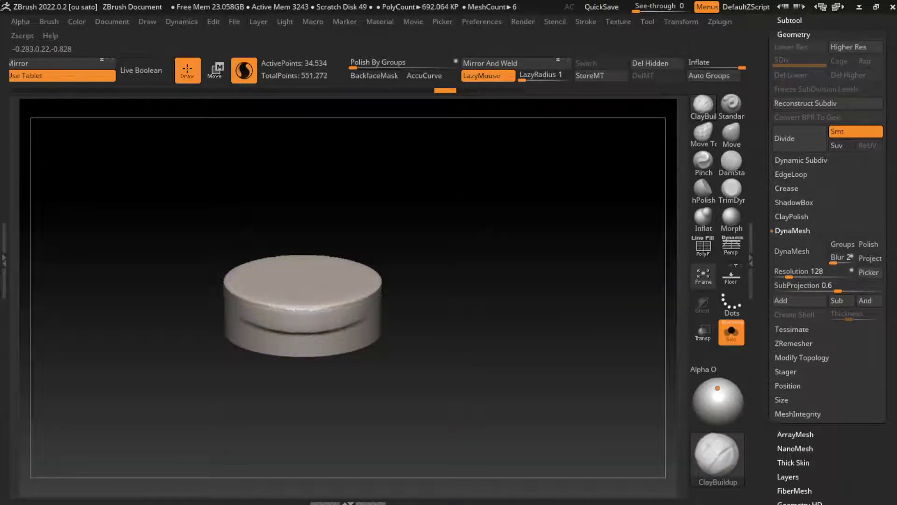
drag(246, 304, 240, 312)
drag(369, 290, 397, 304)
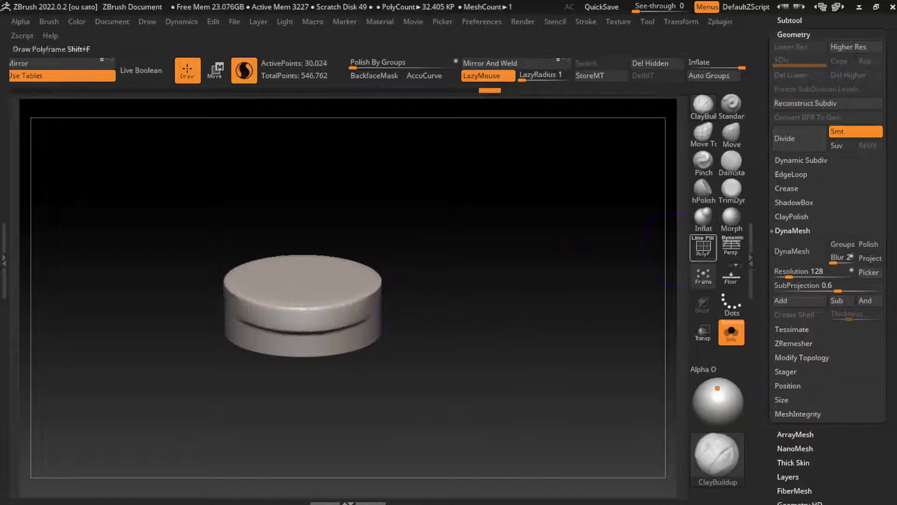
click(731, 162)
click(731, 332)
key(s)
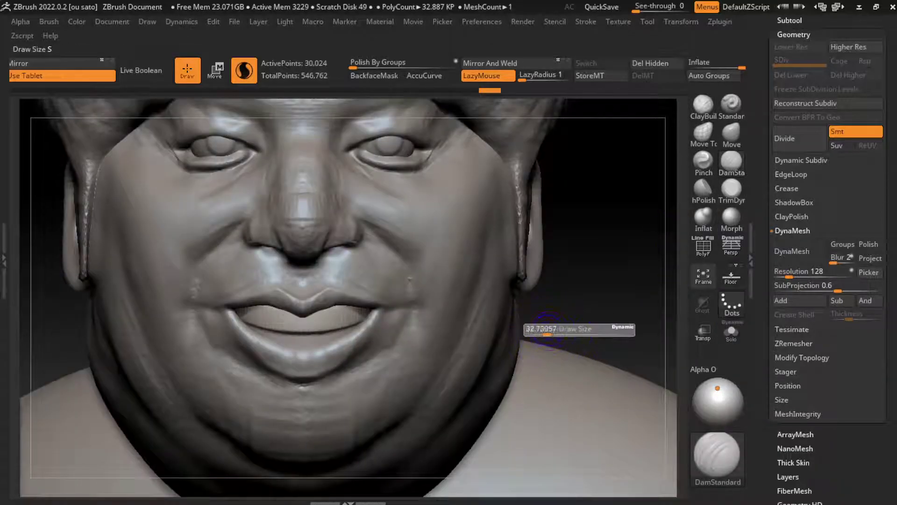
key(s)
scroll(335, 349, up, 3)
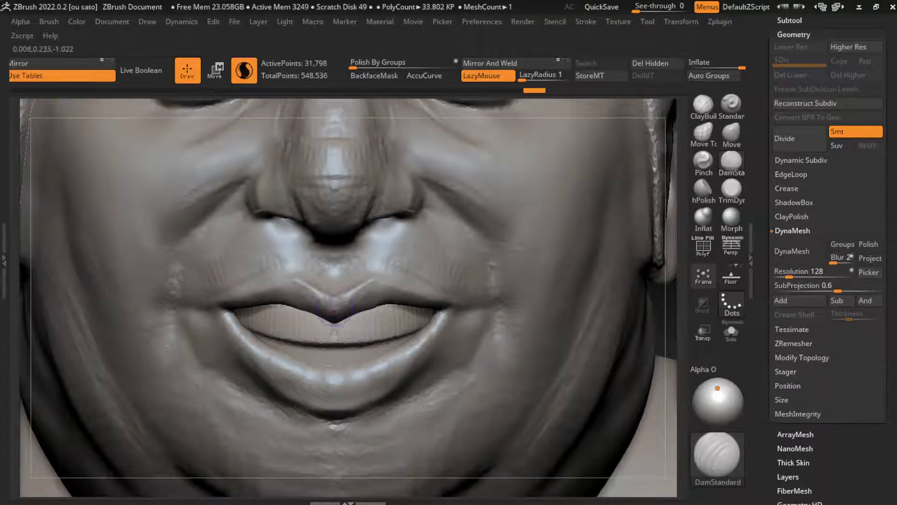
key(ctrl+shift+s)
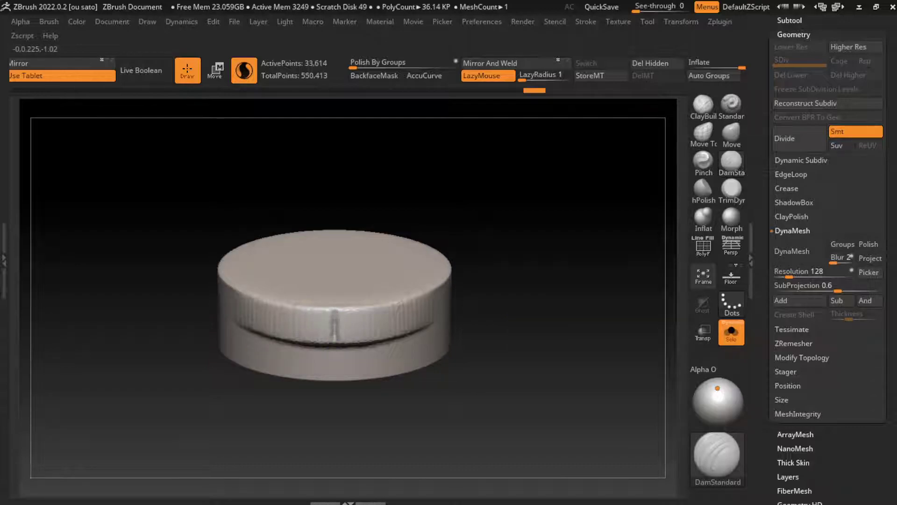
Carve first grooves separating the teeth, then undo the unsatisfying strokes.
mouse_move(334, 313)
mouse_down()
mouse_move(334, 329)
mouse_move(301, 330)
mouse_move(303, 312)
mouse_move(302, 329)
mouse_up()
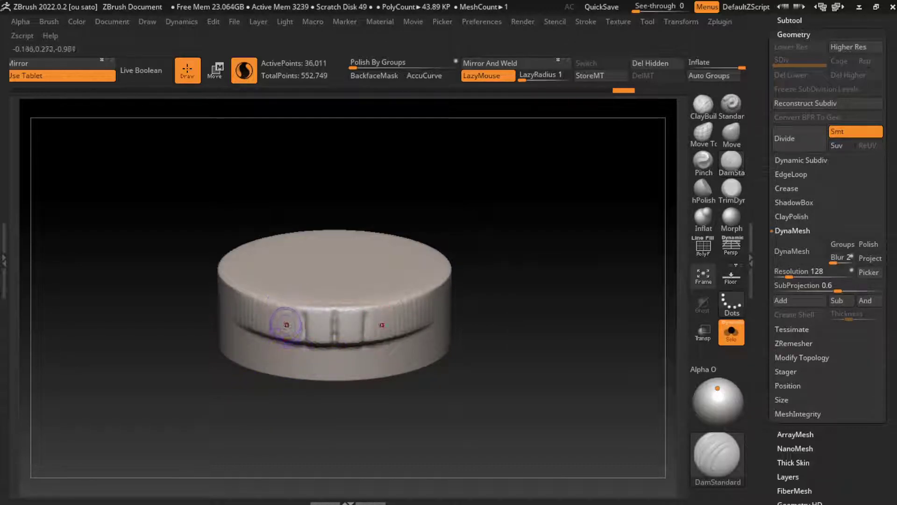
mouse_move(286, 330)
mouse_down()
mouse_move(284, 314)
mouse_move(268, 314)
mouse_up()
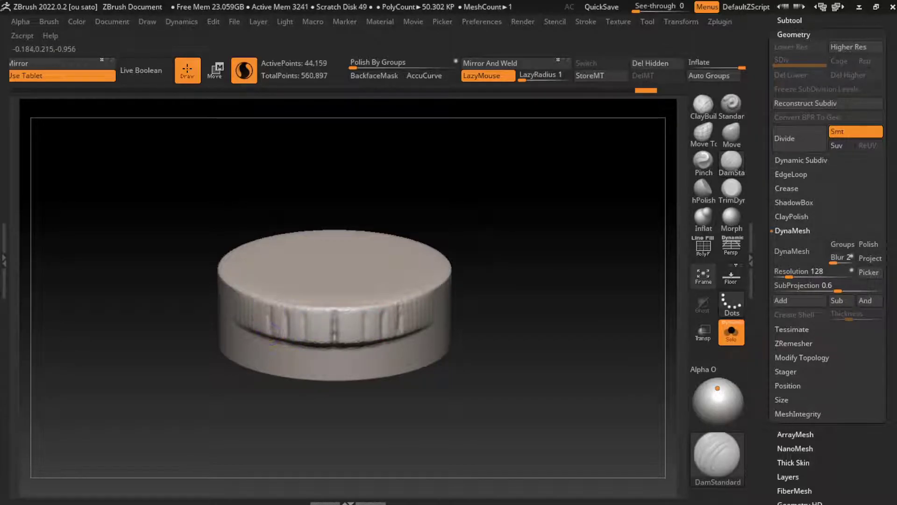
key(ctrl+z)
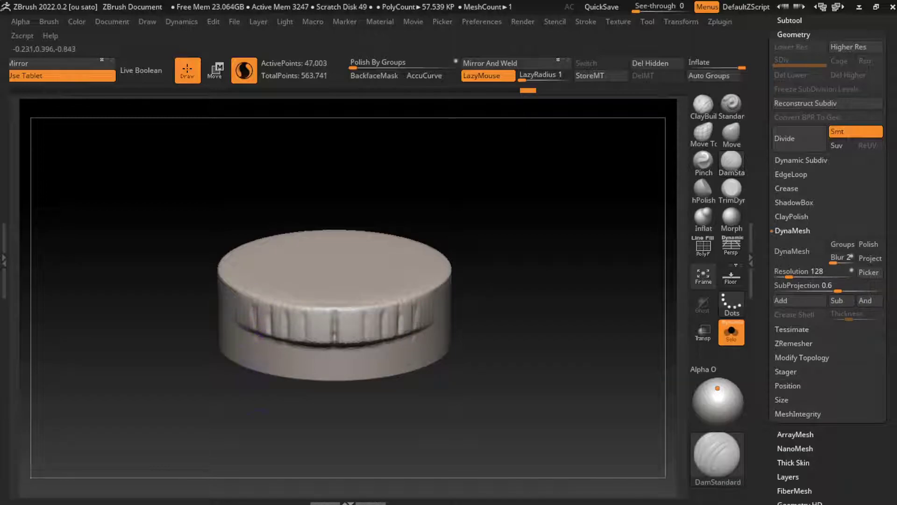
drag(596, 267, 312, 341)
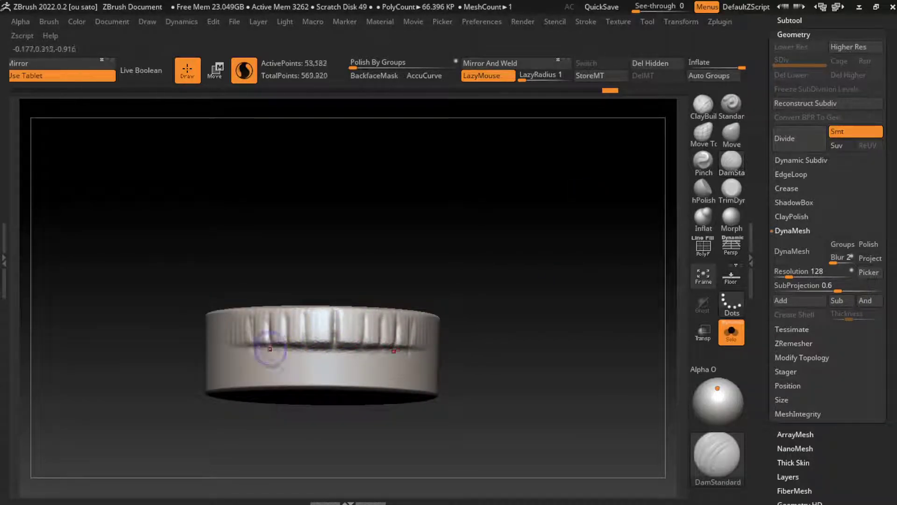
key(ctrl+z)
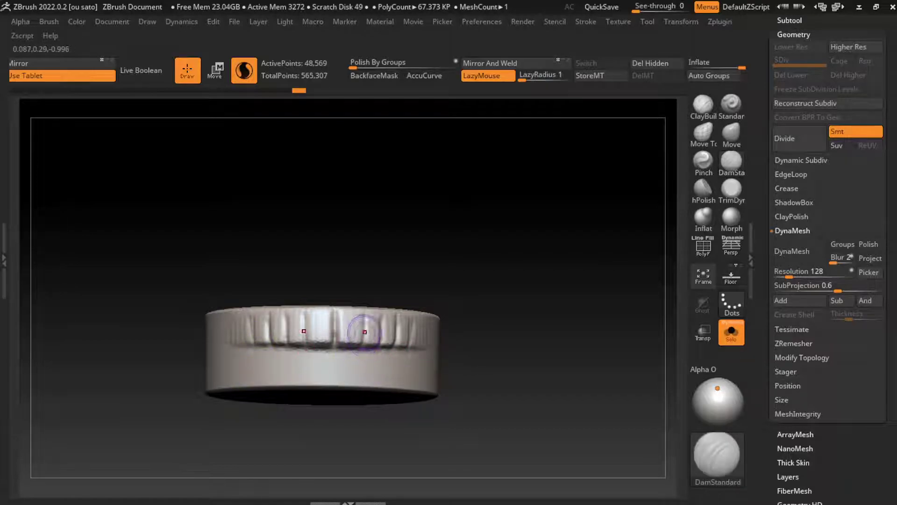
key(ctrl+z)
Recarve grooves between upper and lower teeth, smooth below them, and turn Solo off.
drag(299, 330, 396, 333)
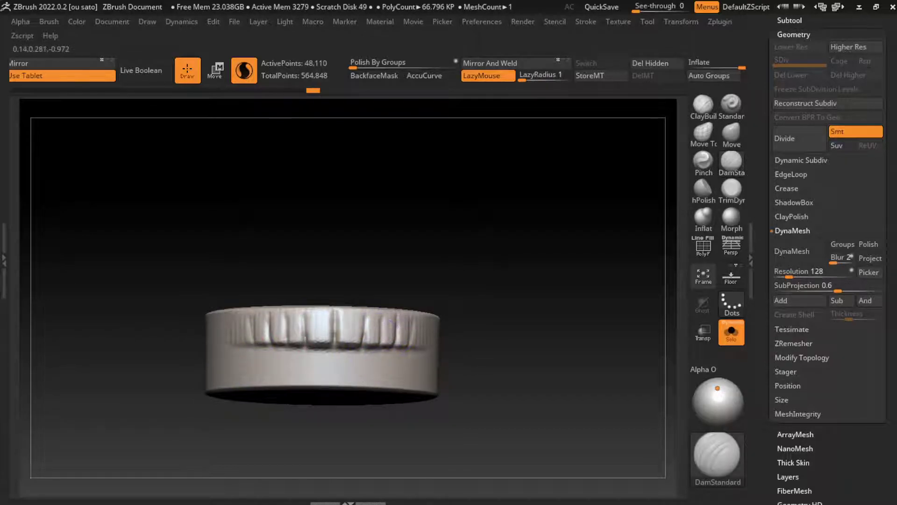
drag(334, 308, 334, 348)
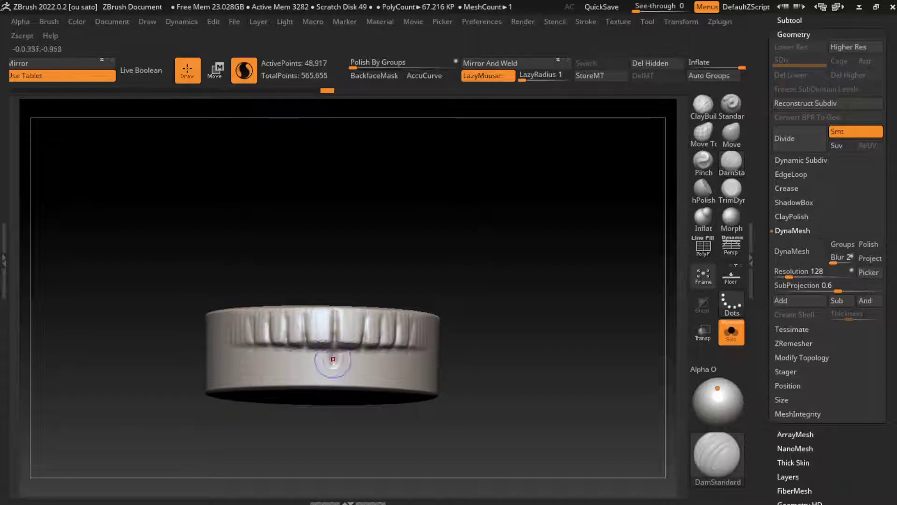
mouse_move(313, 348)
mouse_down()
mouse_move(313, 369)
mouse_move(292, 359)
mouse_move(293, 376)
mouse_move(282, 373)
mouse_up()
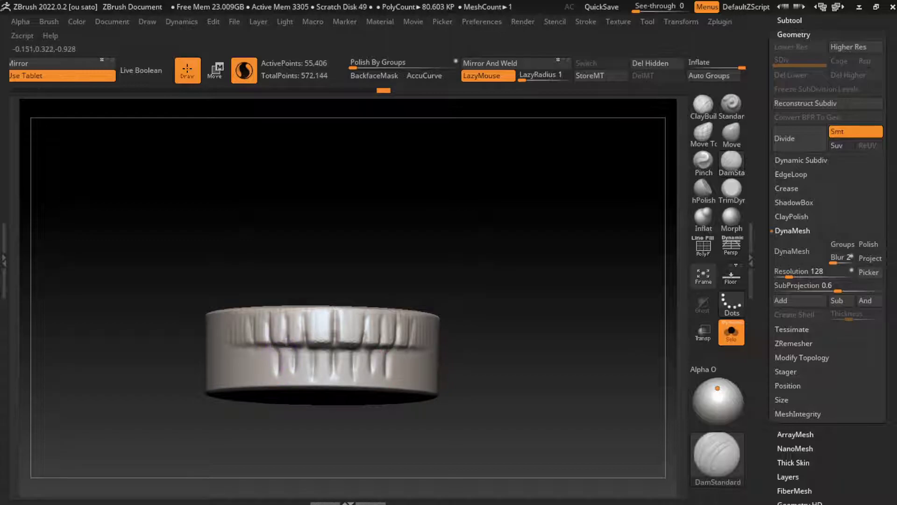
mouse_move(337, 329)
mouse_down()
mouse_move(337, 343)
mouse_move(300, 372)
mouse_up()
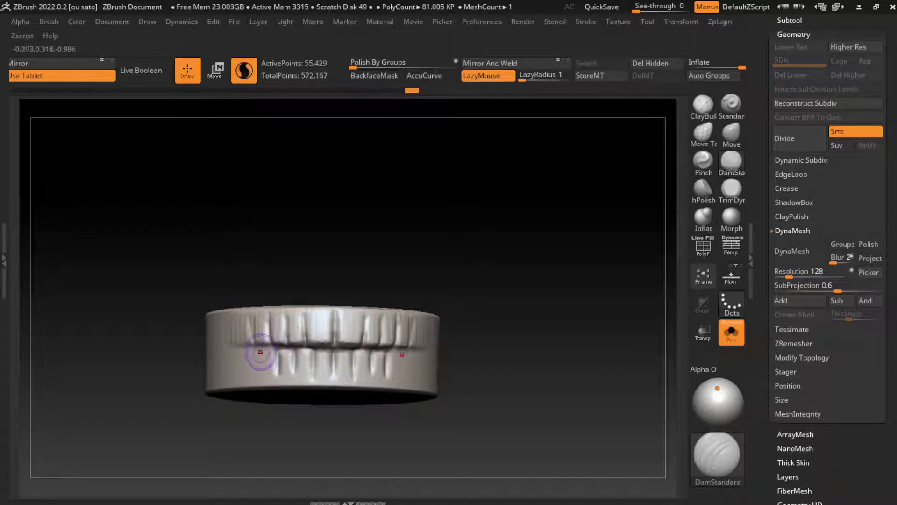
shift+drag(262, 348, 263, 374)
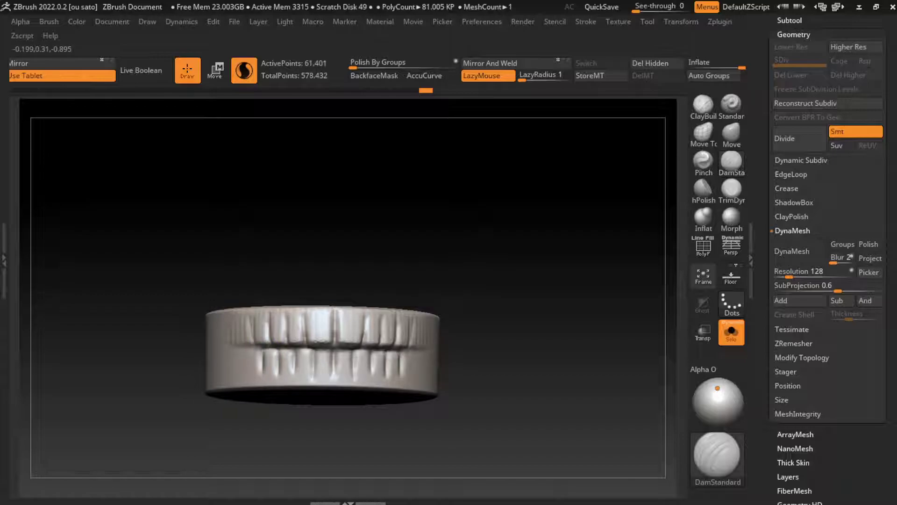
shift+drag(346, 352, 348, 375)
click(732, 332)
Frame the head and scale the teeth up slightly with Transpose.
key(f)
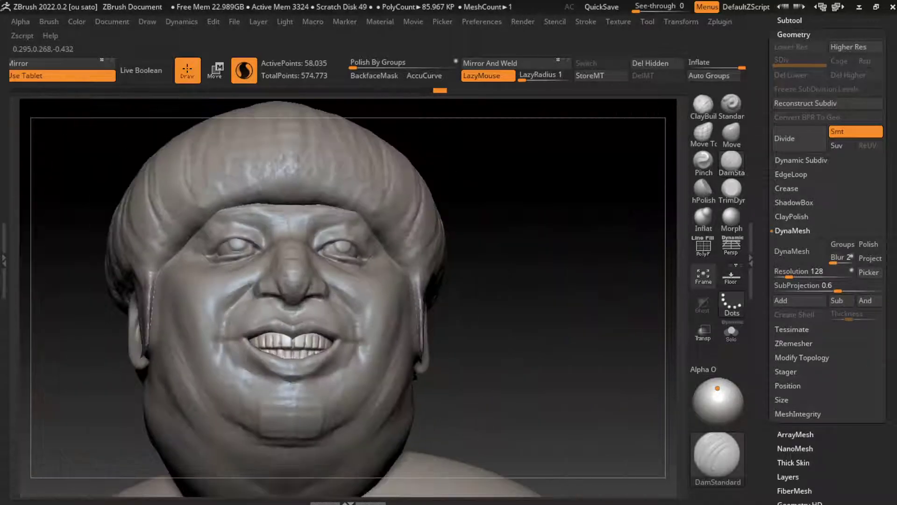
mouse_move(575, 262)
mouse_down()
mouse_move(581, 324)
mouse_move(595, 229)
mouse_up()
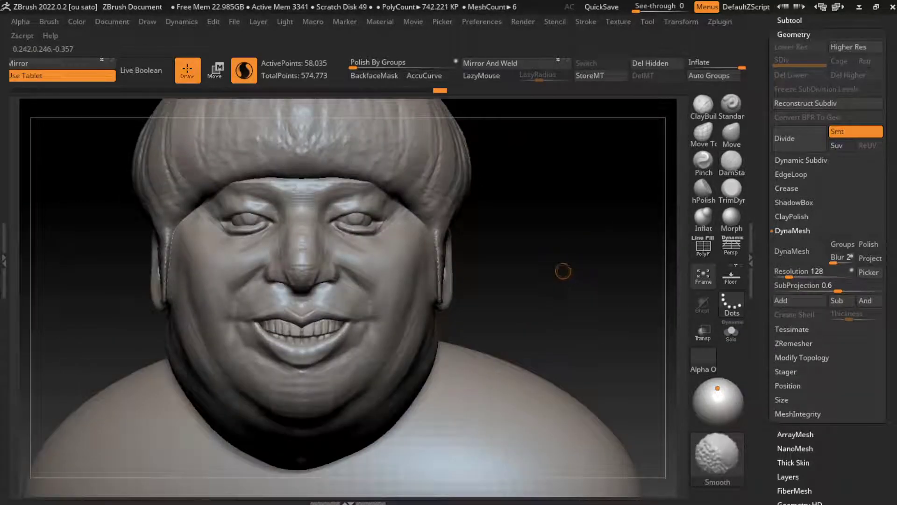
key(w)
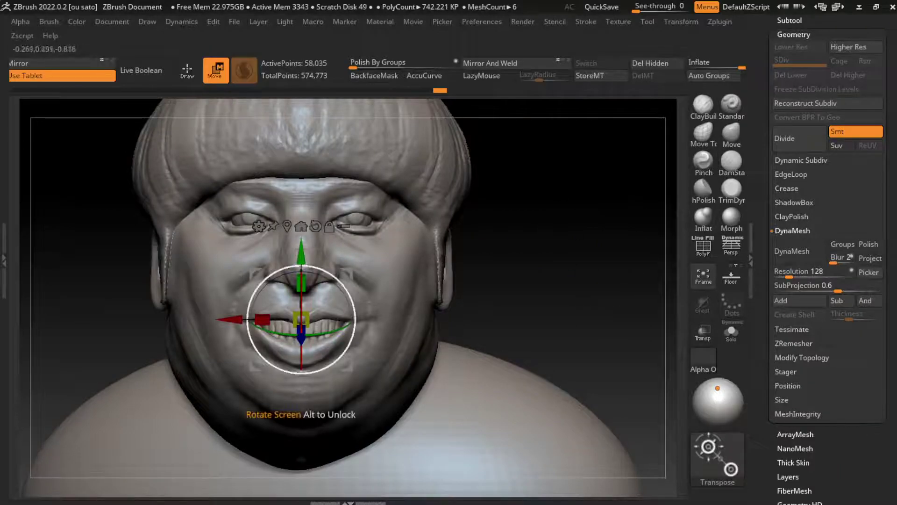
drag(260, 319, 263, 319)
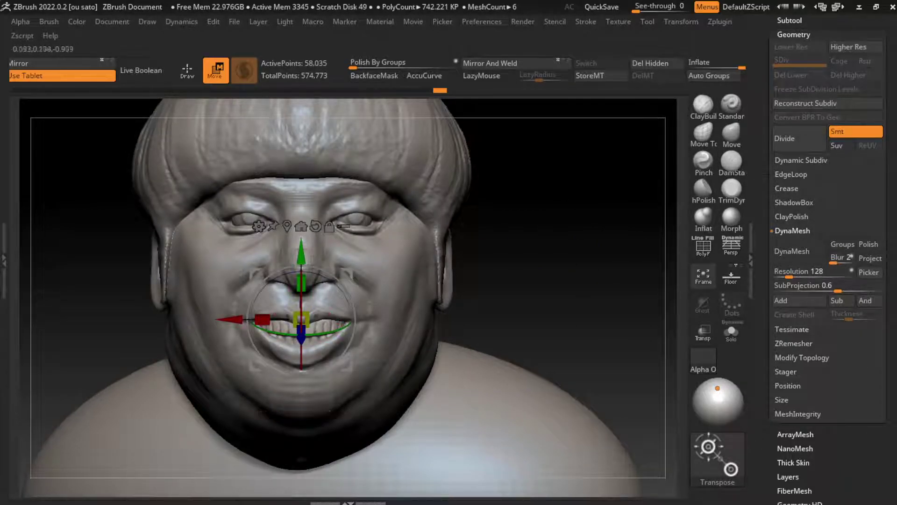
key(q)
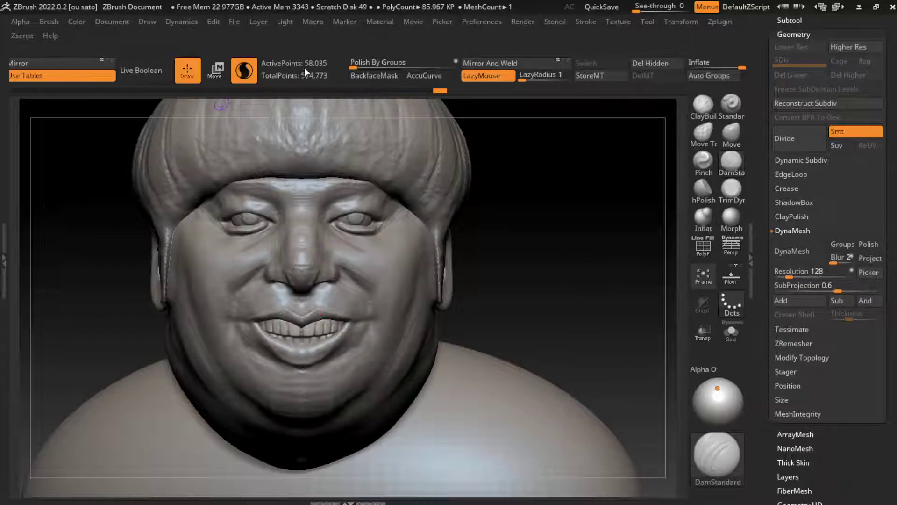
Select the face subtool, set brush size about 83, and reshape the nose bridge and brow.
click(112, 22)
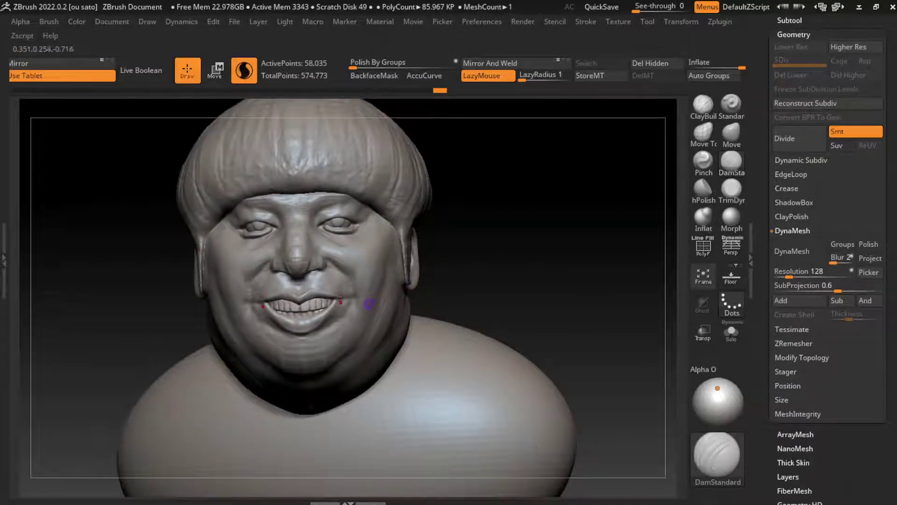
alt+click(369, 304)
key(s)
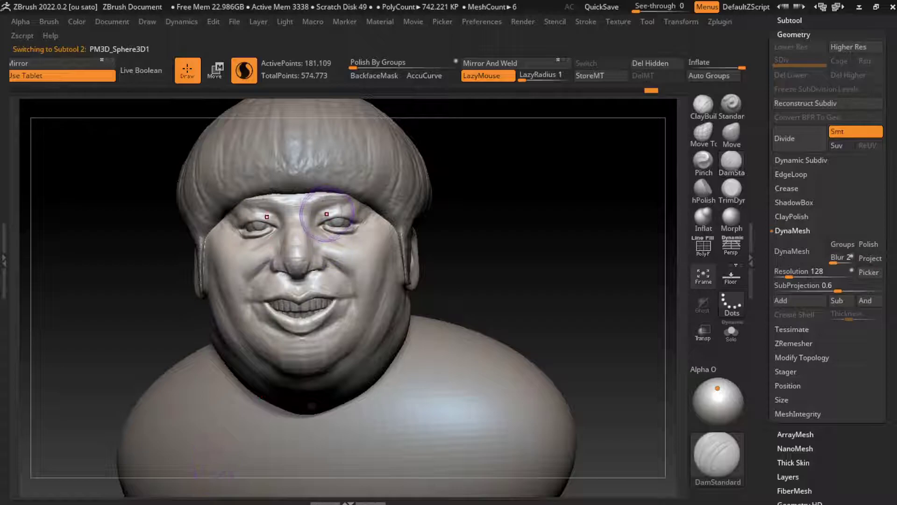
drag(296, 262, 307, 211)
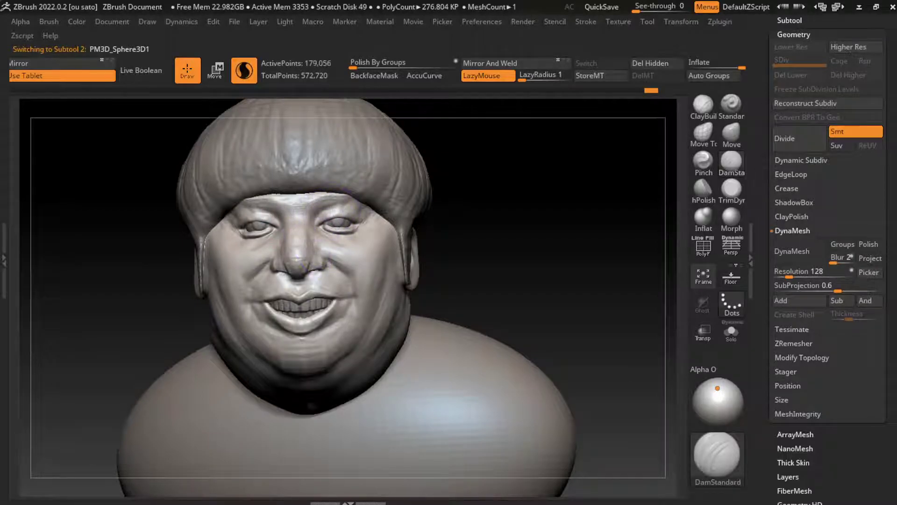
mouse_move(364, 200)
mouse_down()
mouse_move(357, 177)
mouse_move(347, 203)
mouse_move(381, 227)
mouse_up()
Zoom onto the right eye and resculpt the upper eyelids and inner eye corners.
key(s)
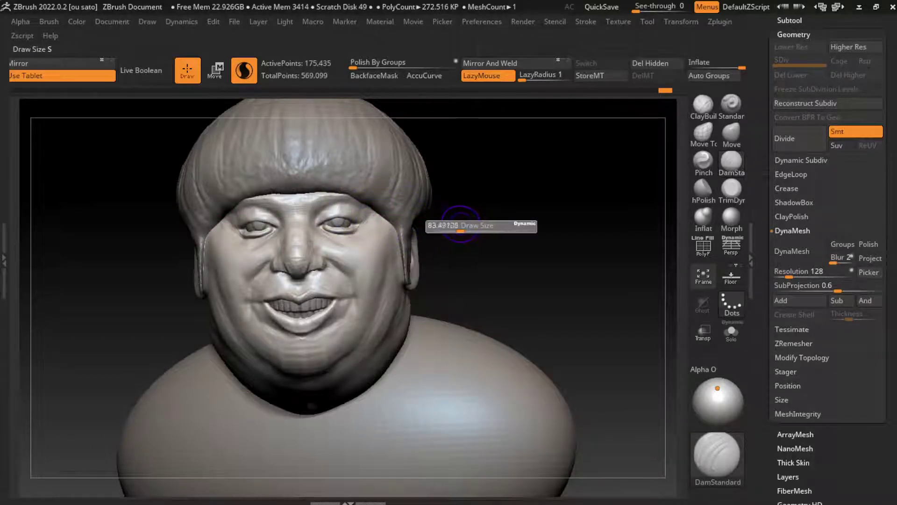
ctrl+right_drag(465, 228, 488, 277)
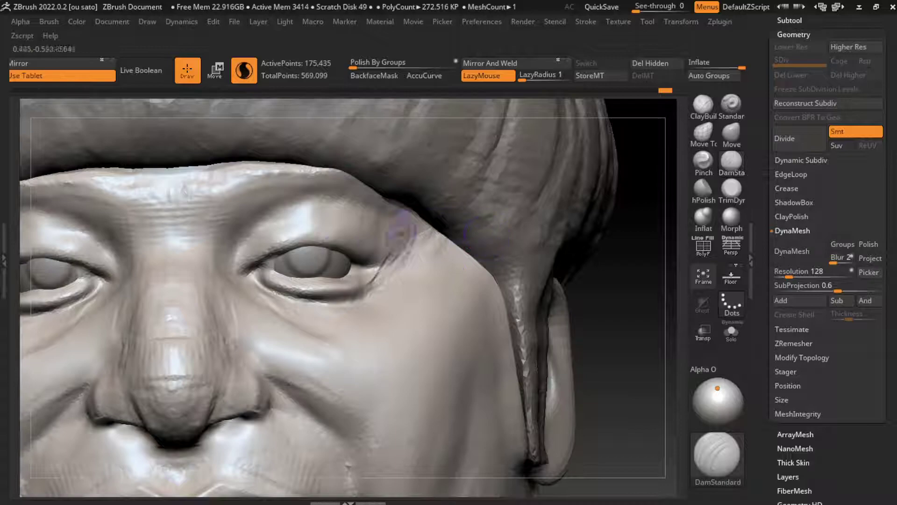
mouse_move(252, 252)
mouse_down()
mouse_move(327, 234)
mouse_move(374, 253)
mouse_up()
mouse_move(262, 259)
mouse_down()
mouse_move(294, 248)
mouse_move(248, 271)
mouse_up()
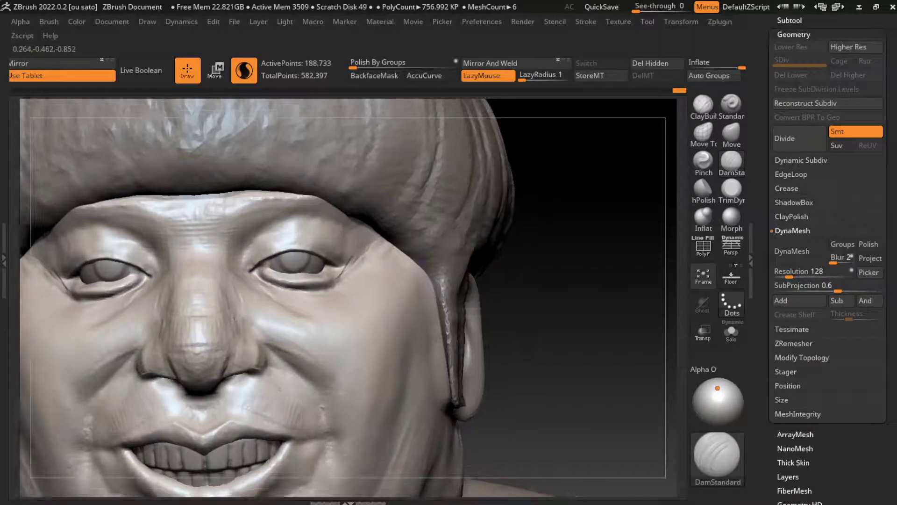
drag(269, 261, 253, 278)
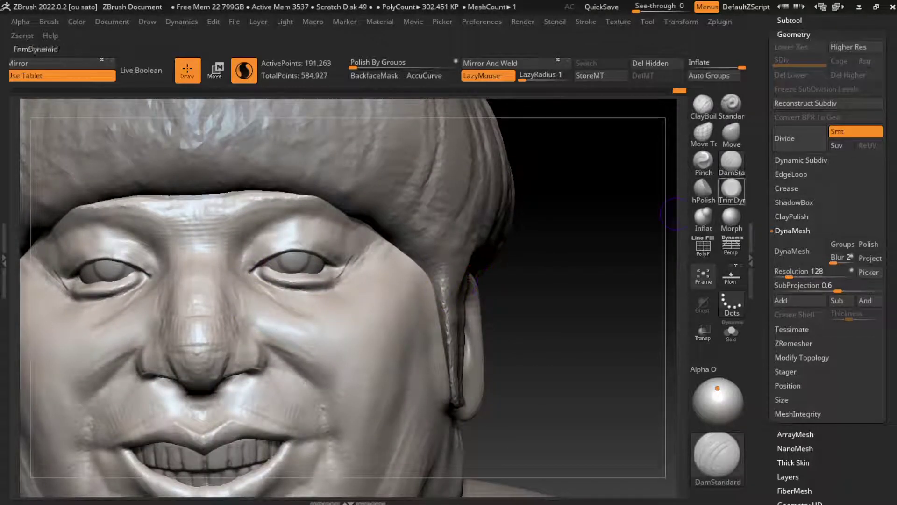
Mask around the eye, then pull the upper lids over the eyeballs and raise the lower lid with Move.
mouse_move(486, 294)
ctrl+mouse_down()
mouse_move(280, 258)
mouse_move(486, 255)
ctrl+mouse_up()
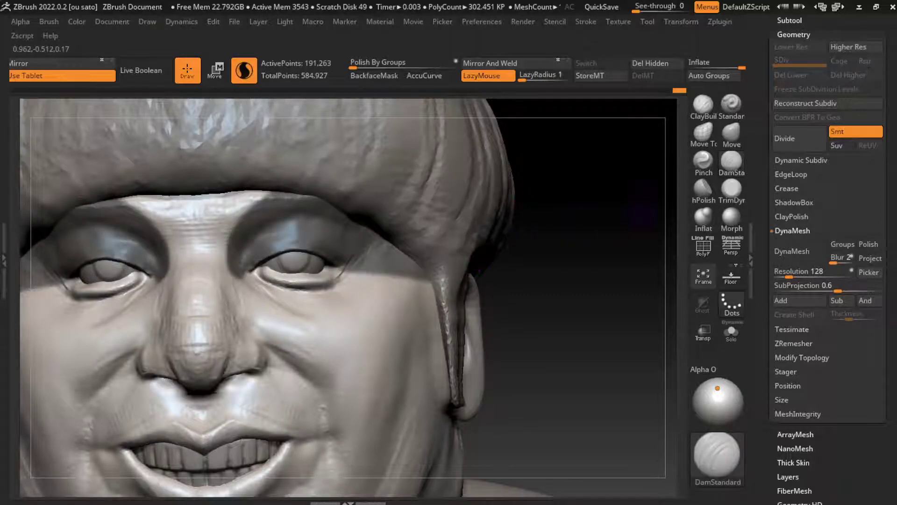
click(732, 136)
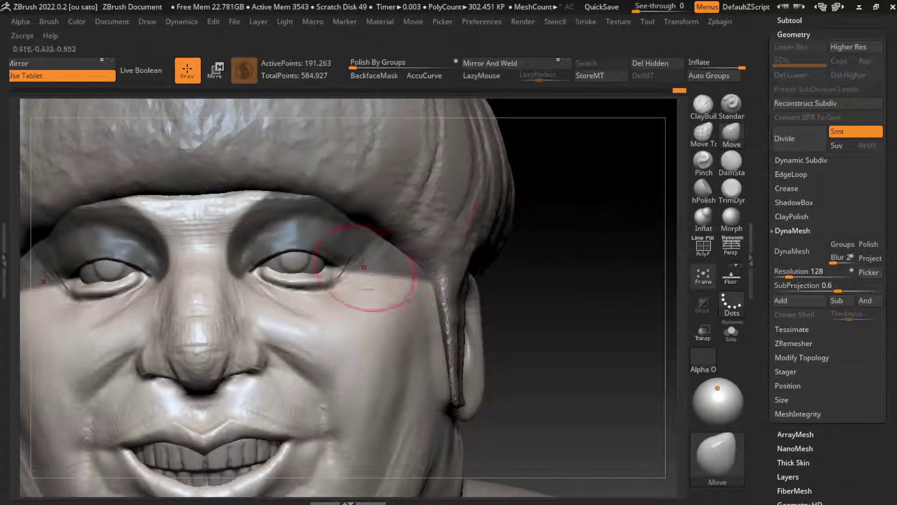
drag(290, 261, 292, 271)
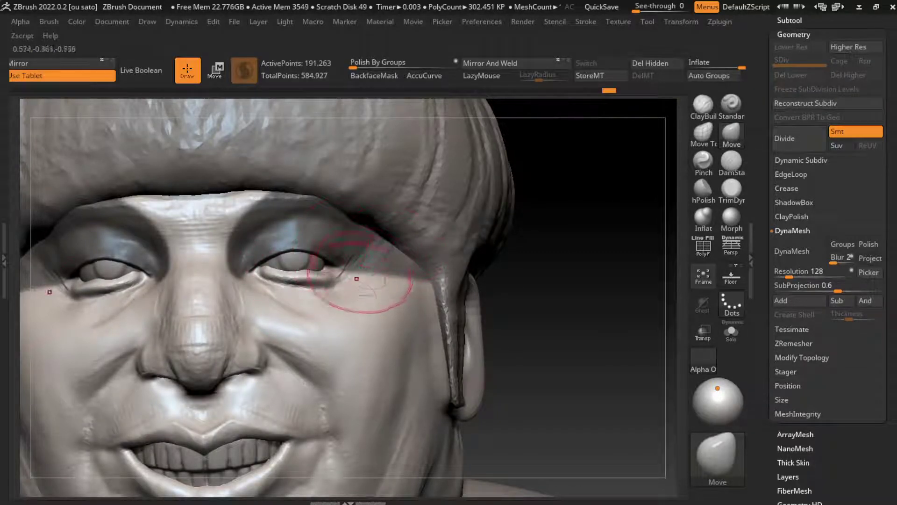
drag(343, 292, 327, 265)
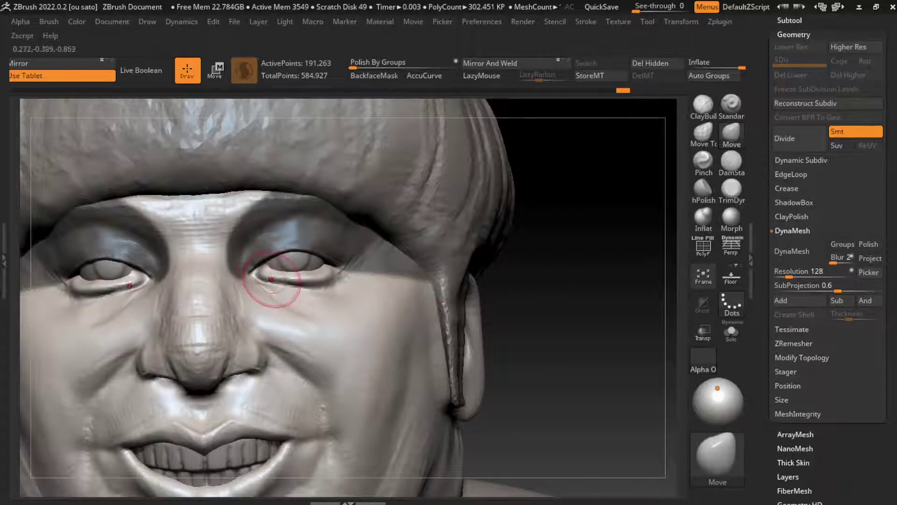
Build up the lower eyelid rim and deepen the upper lid crease with ClayBuildup.
key(ctrl)
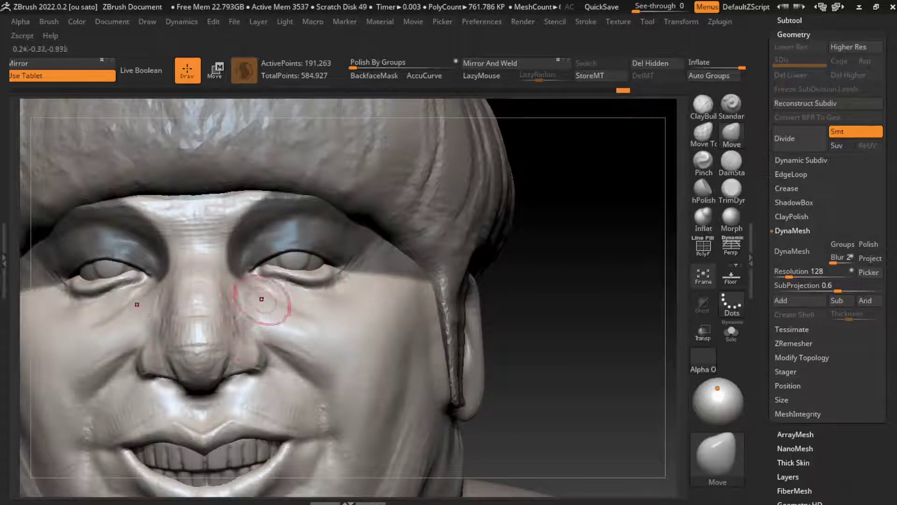
key(s)
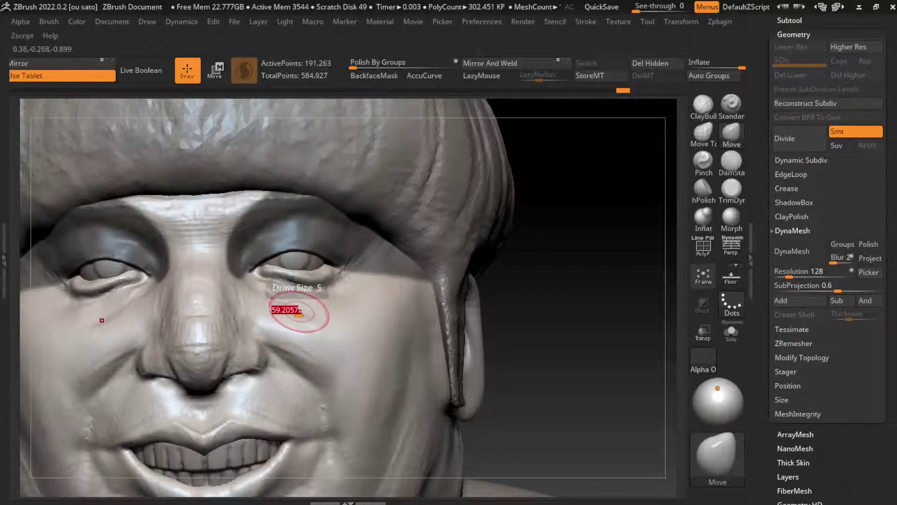
click(704, 105)
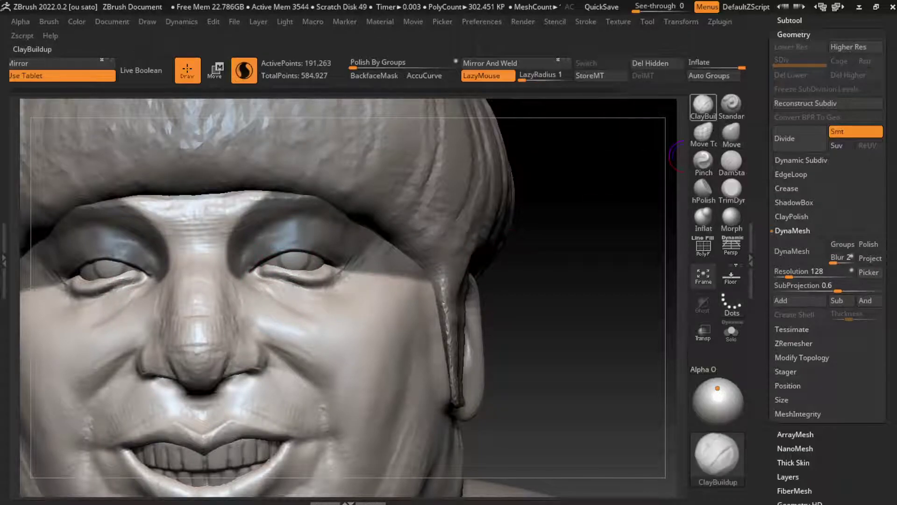
drag(303, 288, 271, 272)
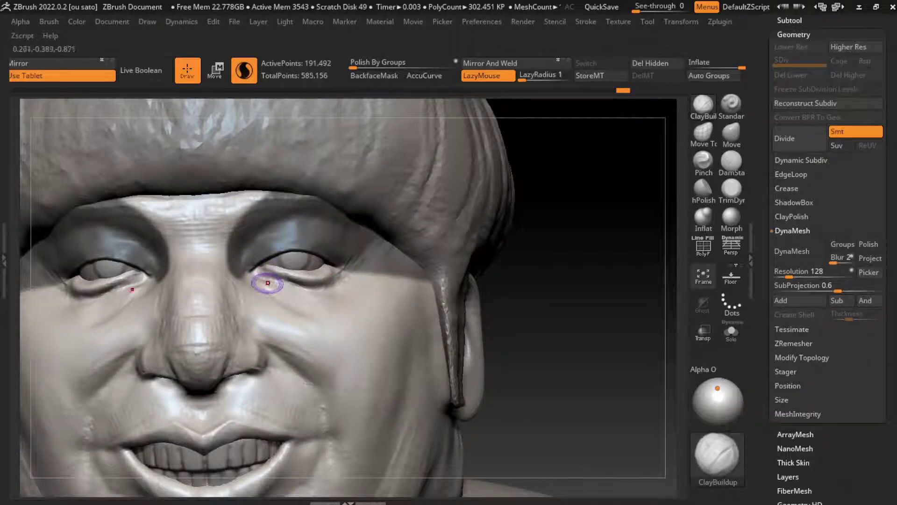
mouse_move(321, 256)
mouse_down()
mouse_move(253, 273)
mouse_move(287, 288)
mouse_move(306, 282)
mouse_move(295, 276)
mouse_move(320, 284)
mouse_move(310, 256)
mouse_move(341, 280)
mouse_move(334, 272)
mouse_move(330, 287)
mouse_move(343, 260)
mouse_move(324, 291)
mouse_move(381, 264)
mouse_up()
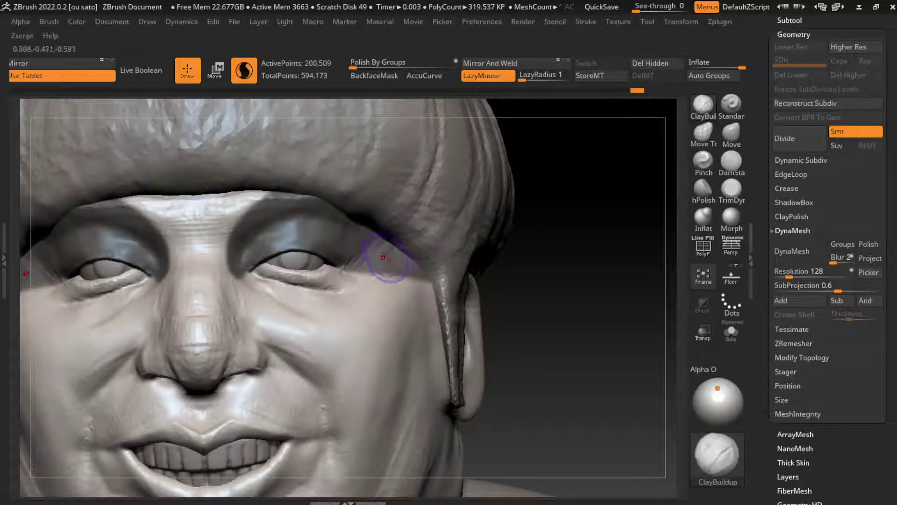
Resculpt the outer lower eyelid with a smaller DamStandard brush.
click(731, 161)
key(s)
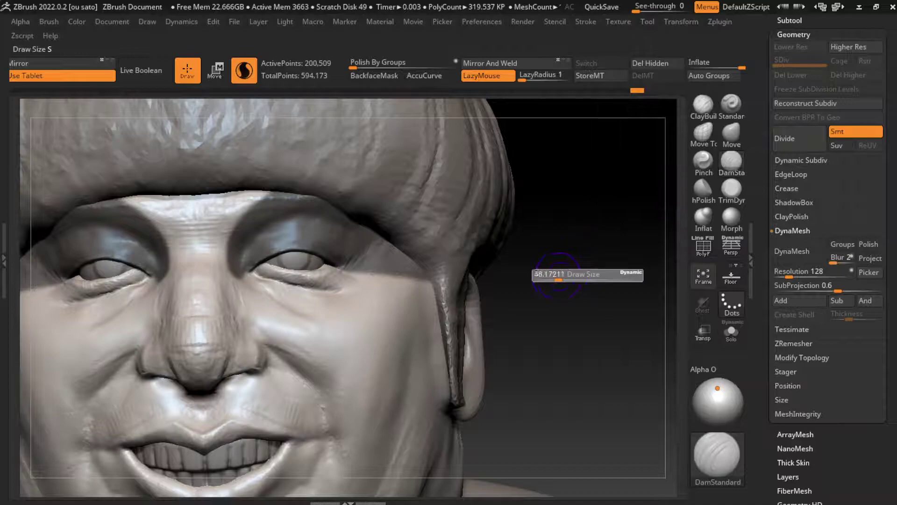
scroll(289, 262, up, 5)
key(s)
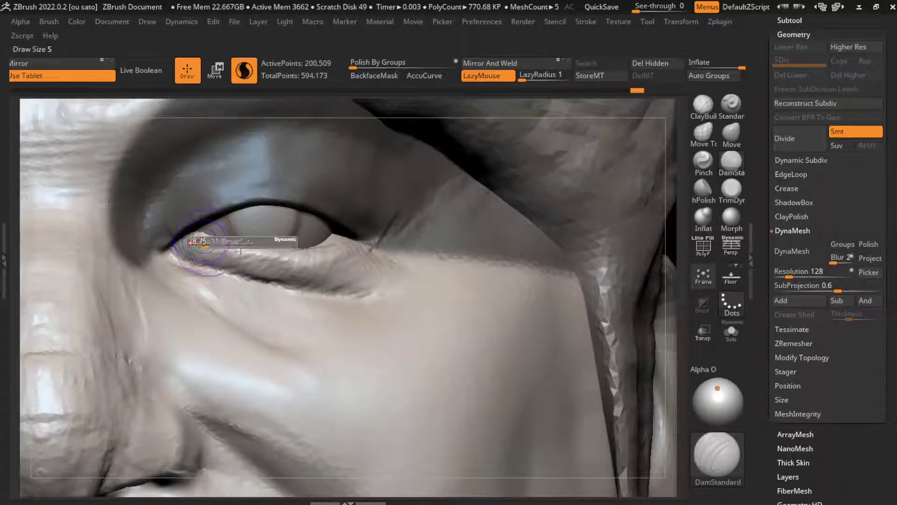
mouse_move(204, 241)
mouse_down()
mouse_move(196, 239)
mouse_move(266, 258)
mouse_up()
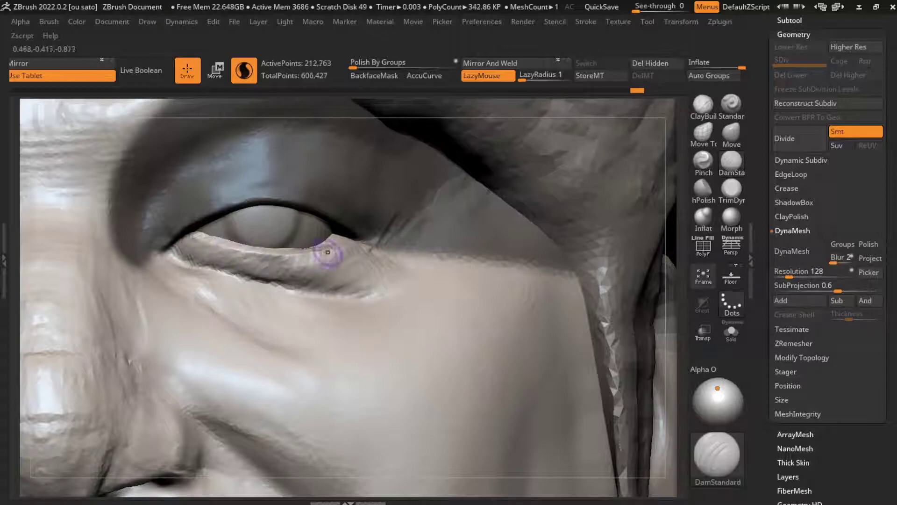
drag(327, 254, 362, 239)
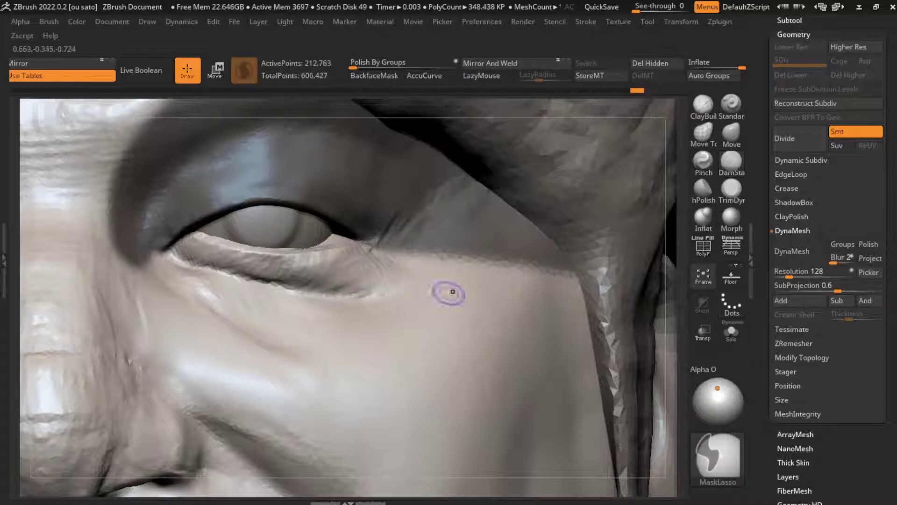
Clear the mask, refine the lower lid surface and cut a crease under it.
ctrl+click(667, 311)
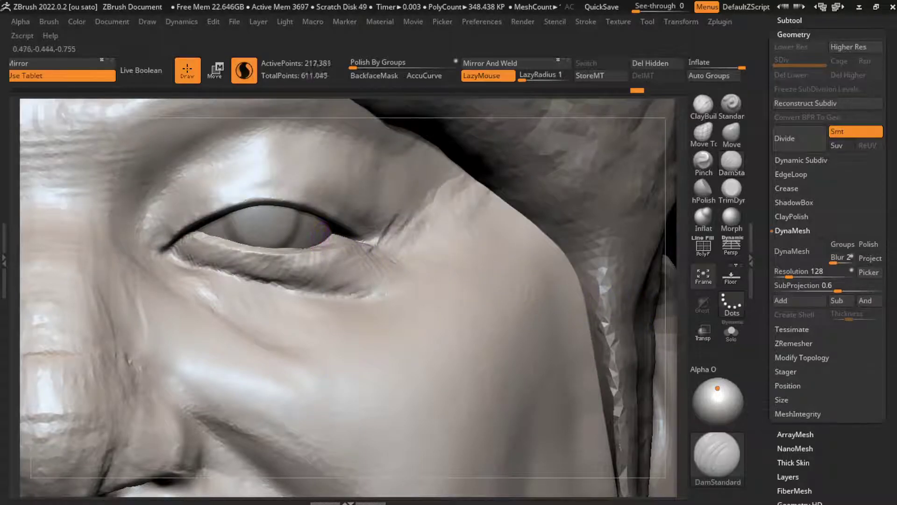
drag(328, 233, 374, 241)
drag(299, 243, 360, 236)
mouse_move(307, 249)
mouse_down()
mouse_move(374, 245)
mouse_move(301, 264)
mouse_move(363, 239)
mouse_move(373, 246)
mouse_up()
mouse_move(171, 291)
mouse_down()
mouse_move(351, 317)
mouse_move(281, 299)
mouse_up()
mouse_move(201, 254)
mouse_down()
mouse_move(190, 272)
mouse_move(290, 287)
mouse_up()
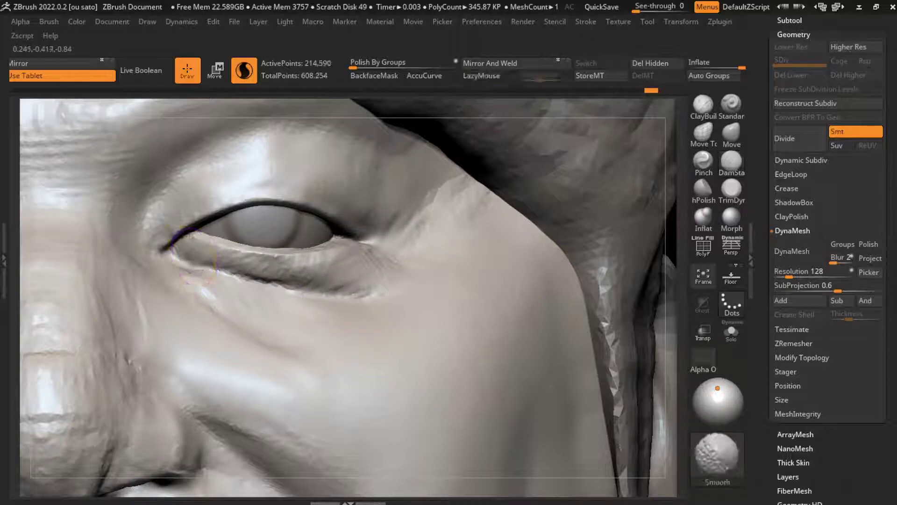
Rotate the head to a side view and smooth the skin around the eye.
ctrl+right_drag(304, 311, 542, 260)
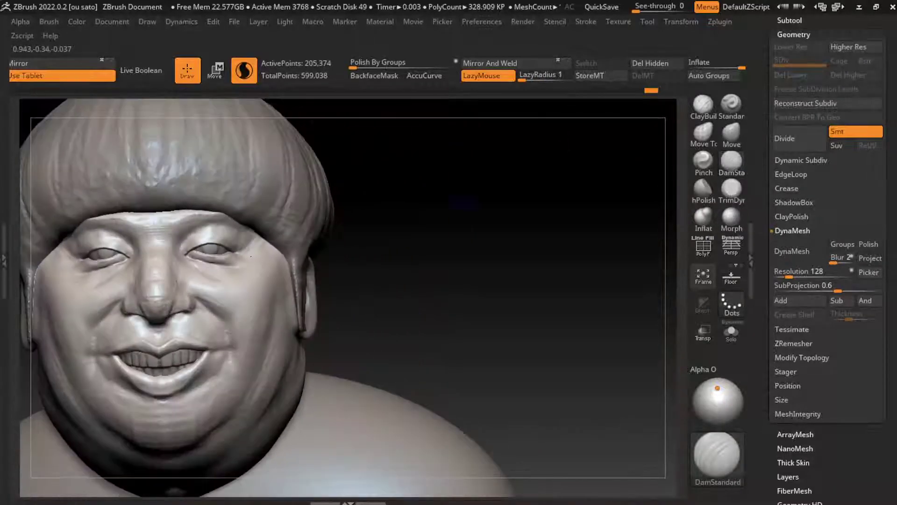
key(s)
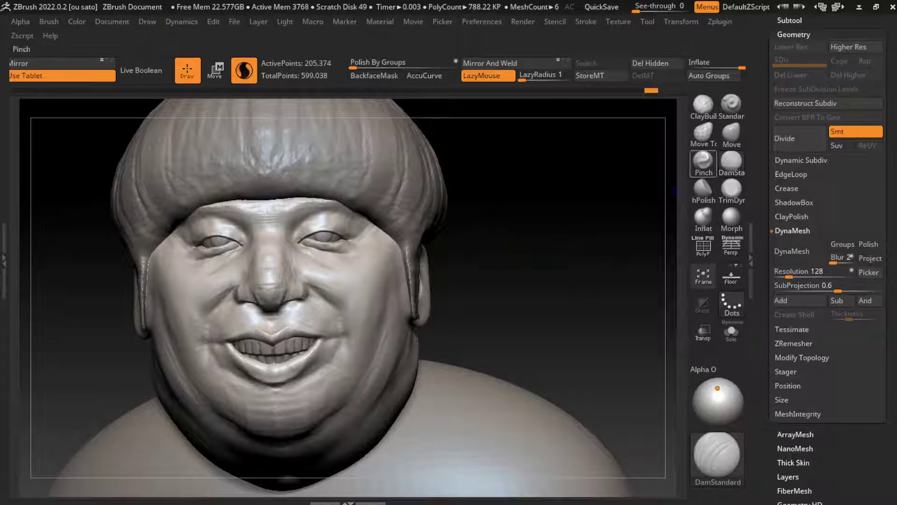
click(703, 105)
right_drag(444, 243, 316, 261)
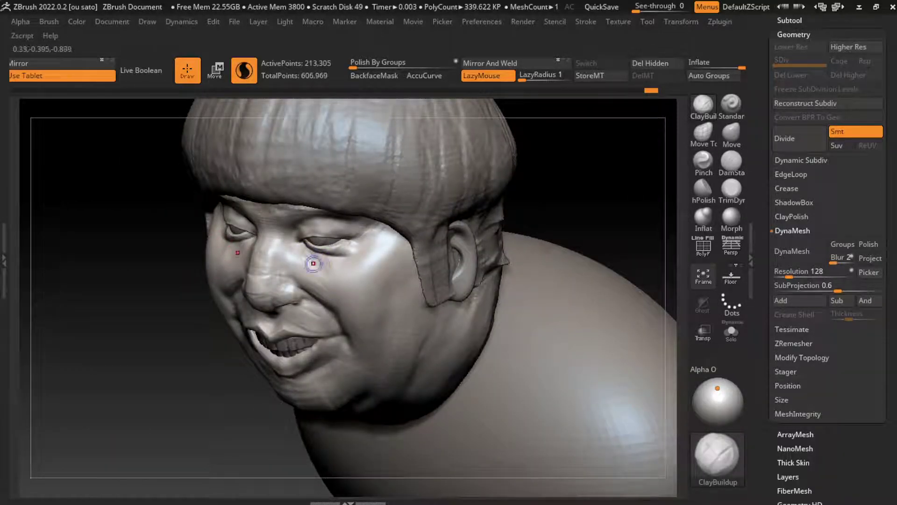
key(shift)
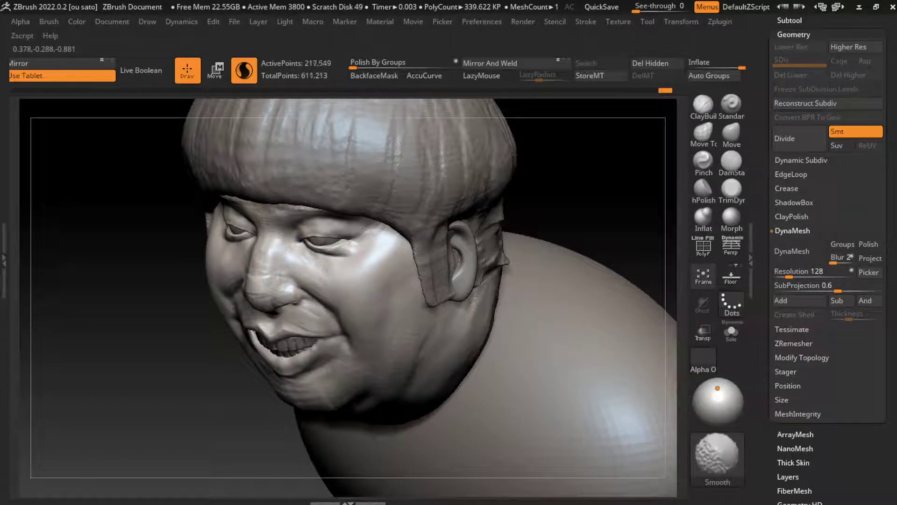
mouse_move(336, 270)
mouse_down()
mouse_move(315, 256)
mouse_move(346, 282)
mouse_up()
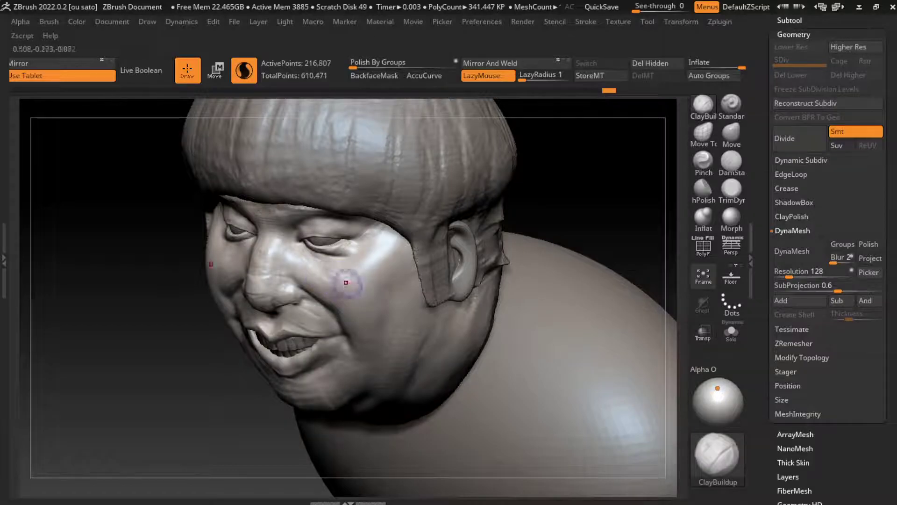
Turn the face to a front view and smooth the face and bridge of the nose.
key(shift)
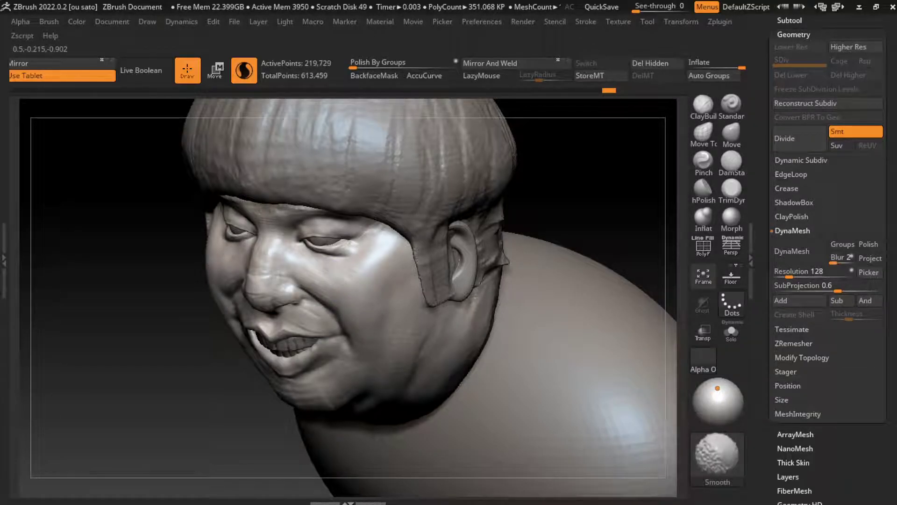
drag(93, 374, 234, 374)
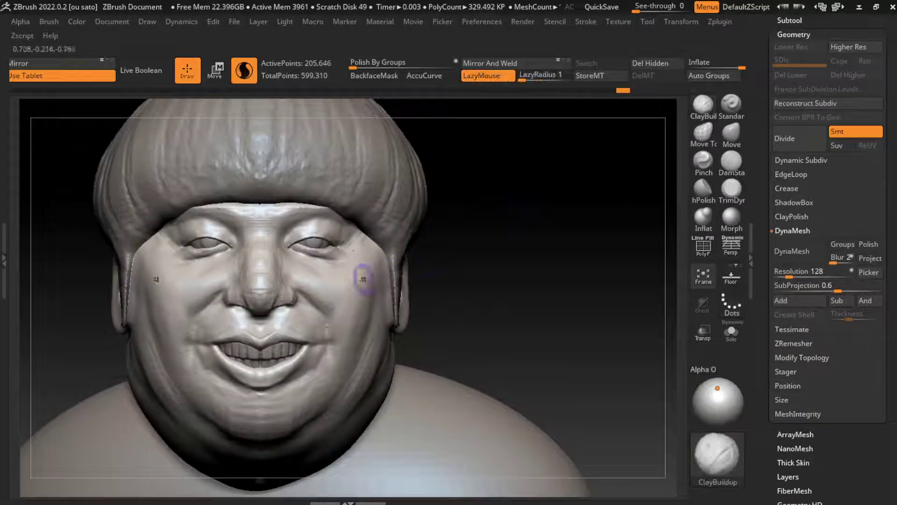
key(shift)
shift+drag(360, 241, 369, 250)
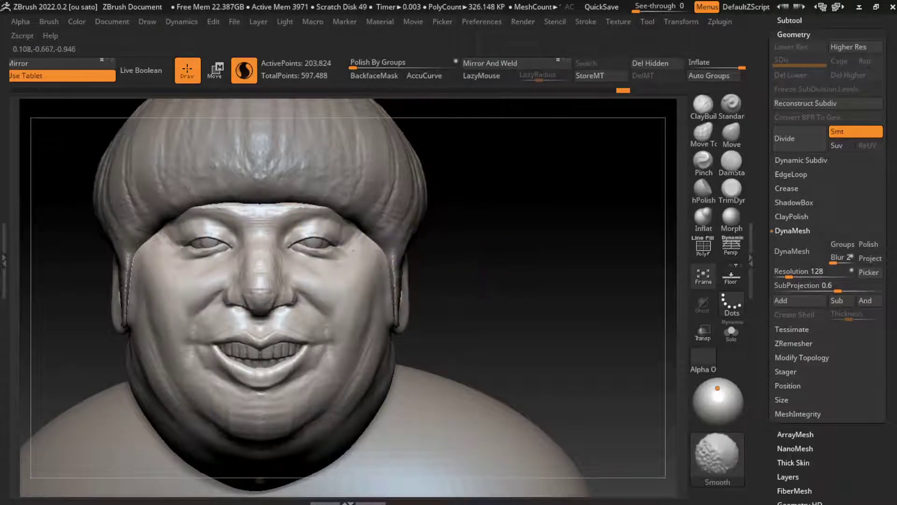
shift+drag(284, 228, 273, 257)
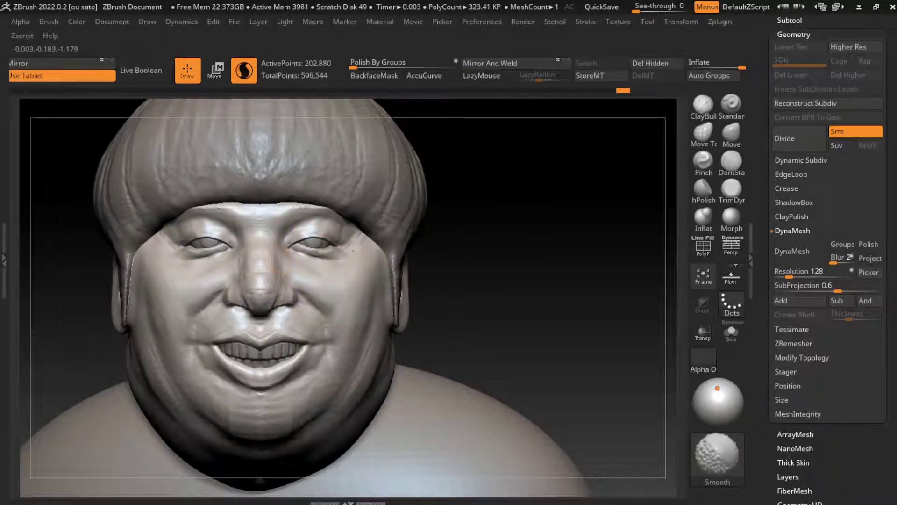
Build up the left cheek with ClayBuildup strokes and smooth it.
click(112, 21)
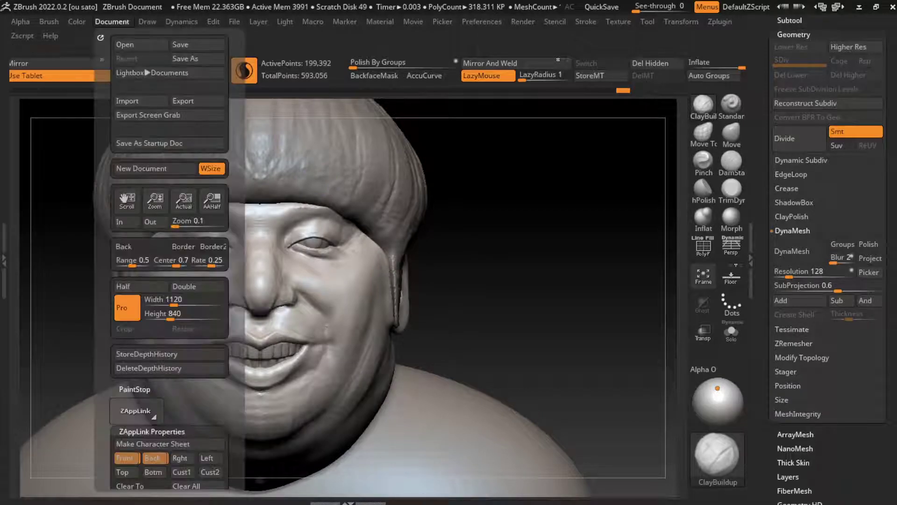
click(169, 443)
key(s)
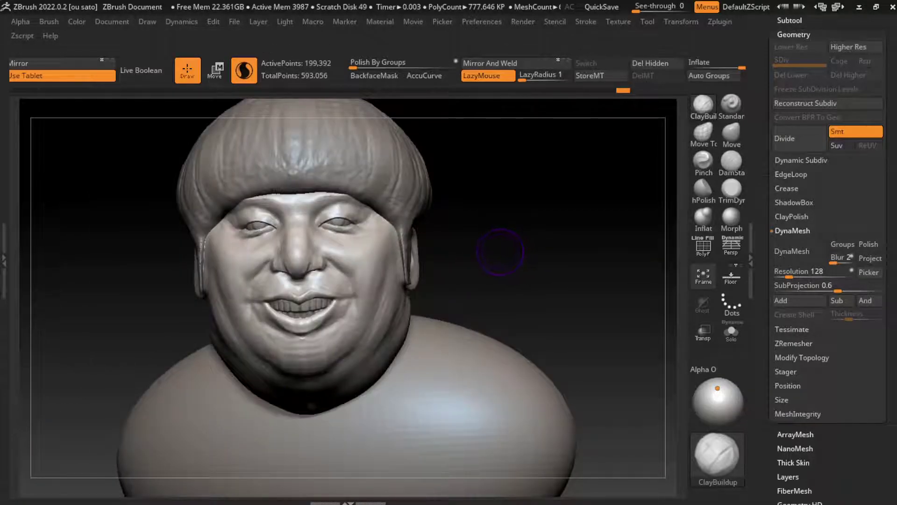
key(b)
mouse_move(229, 241)
mouse_down()
mouse_move(269, 264)
mouse_move(271, 278)
mouse_move(248, 294)
mouse_move(253, 311)
mouse_up()
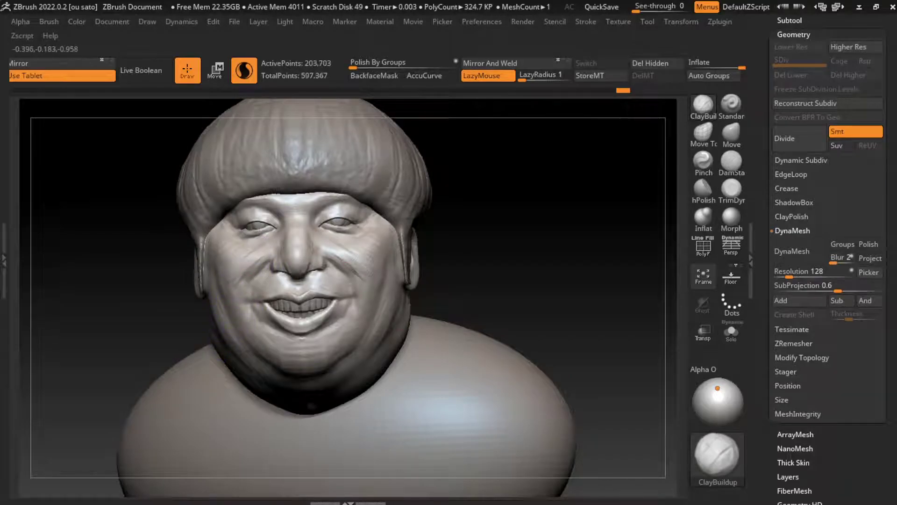
shift+drag(236, 278, 248, 269)
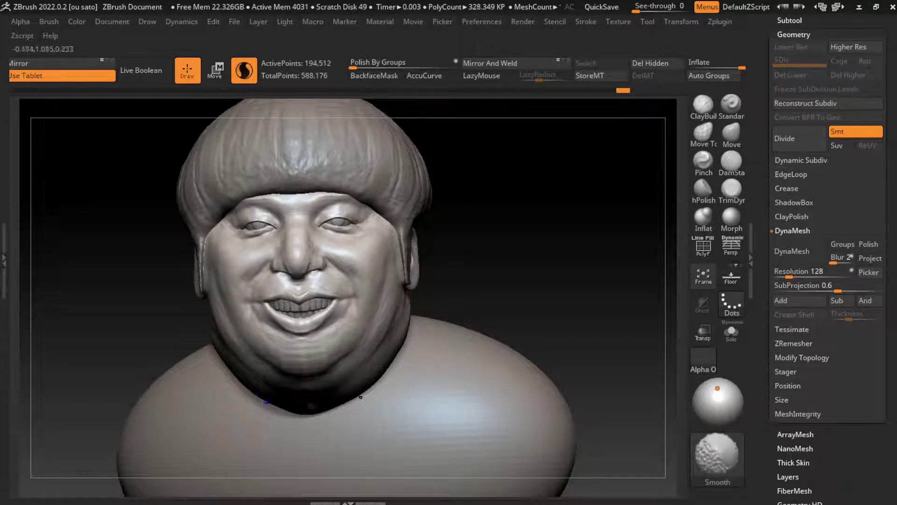
key(shift)
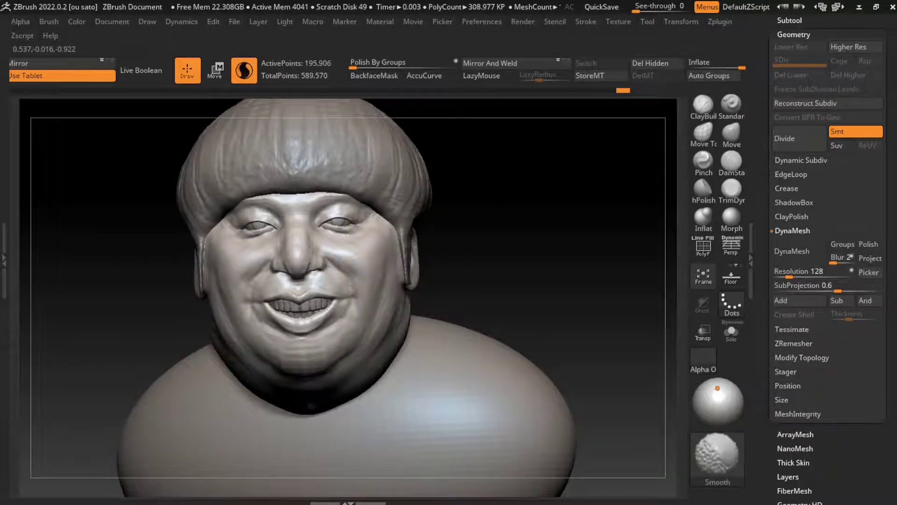
Carve DamStandard creases down the right cheek toward the mouth corner.
key(s)
click(732, 161)
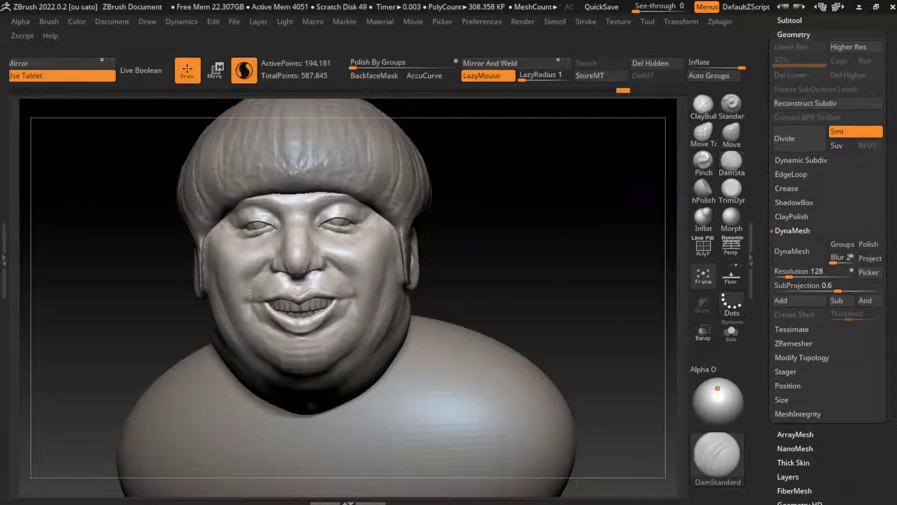
key(s)
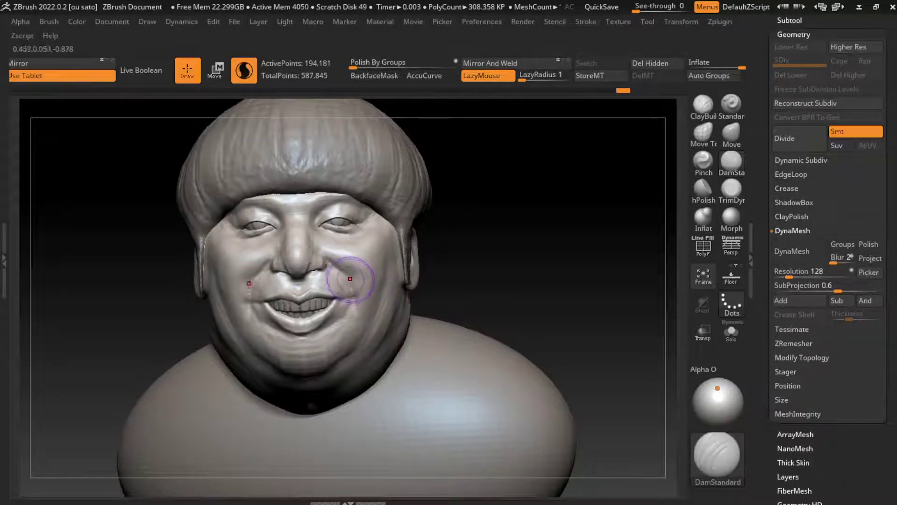
mouse_move(351, 279)
mouse_down()
mouse_move(338, 299)
mouse_move(345, 318)
mouse_up()
drag(367, 283, 346, 329)
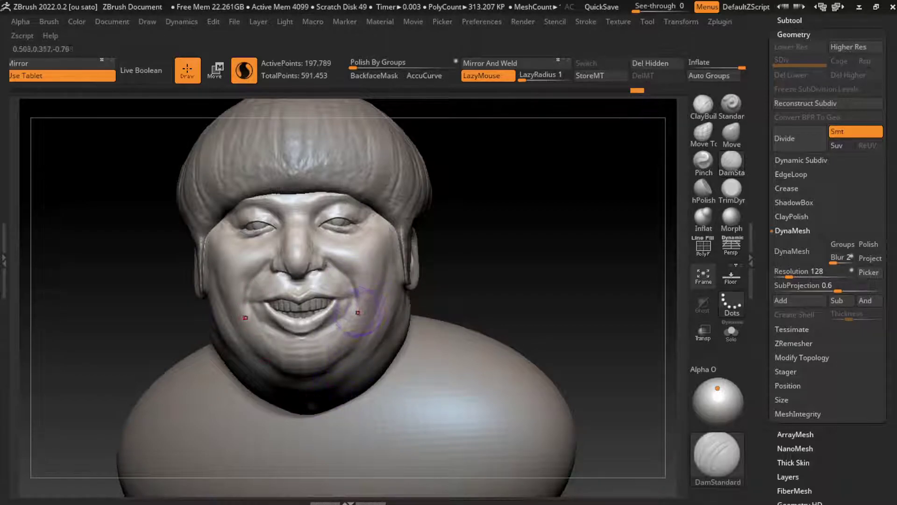
Build up and reshape the mouth corners with ClayBuildup, deepening the right corner crease.
key(s)
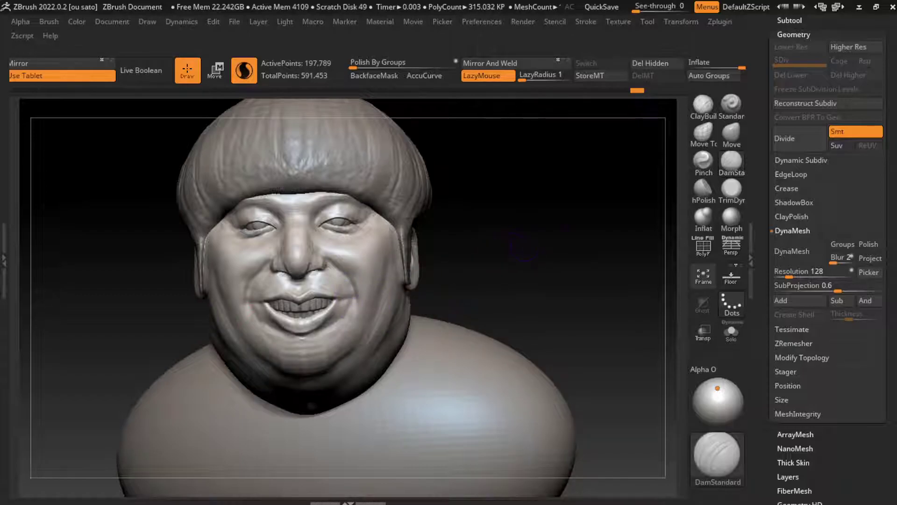
click(703, 106)
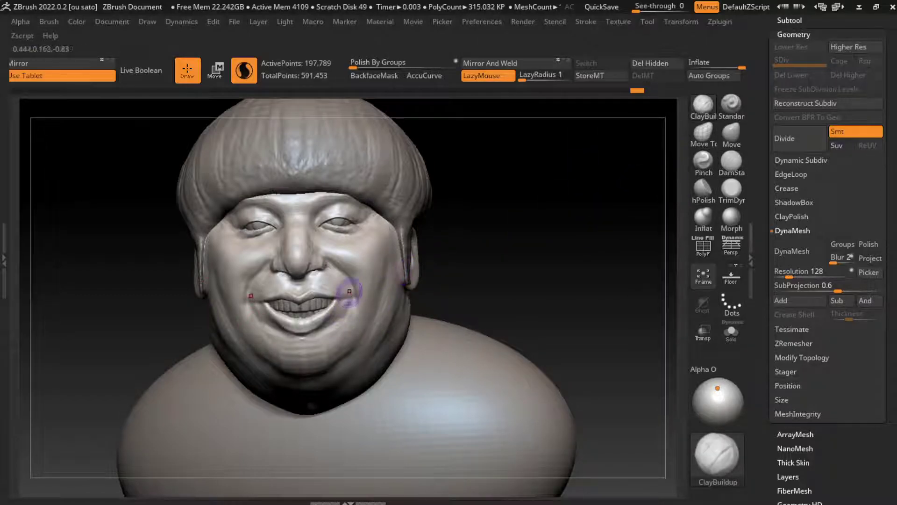
mouse_move(350, 327)
mouse_down()
mouse_move(346, 296)
mouse_move(352, 304)
mouse_up()
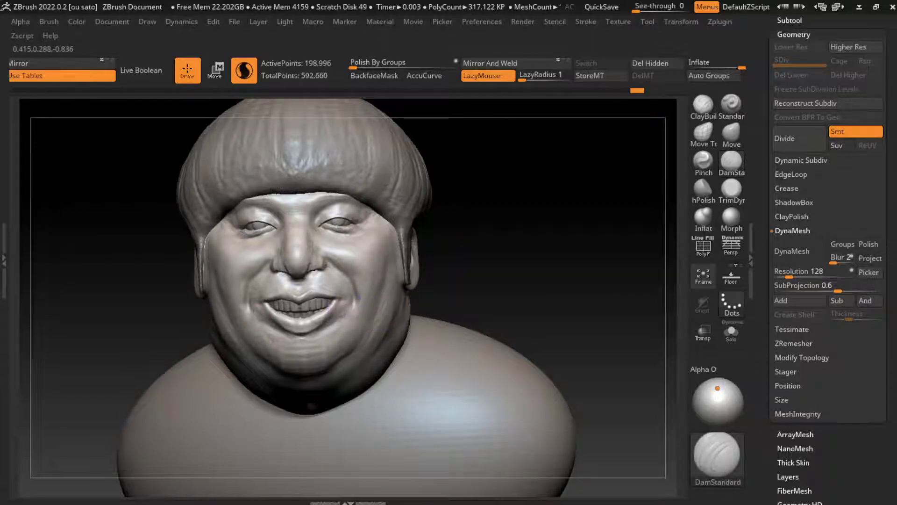
drag(351, 284, 364, 312)
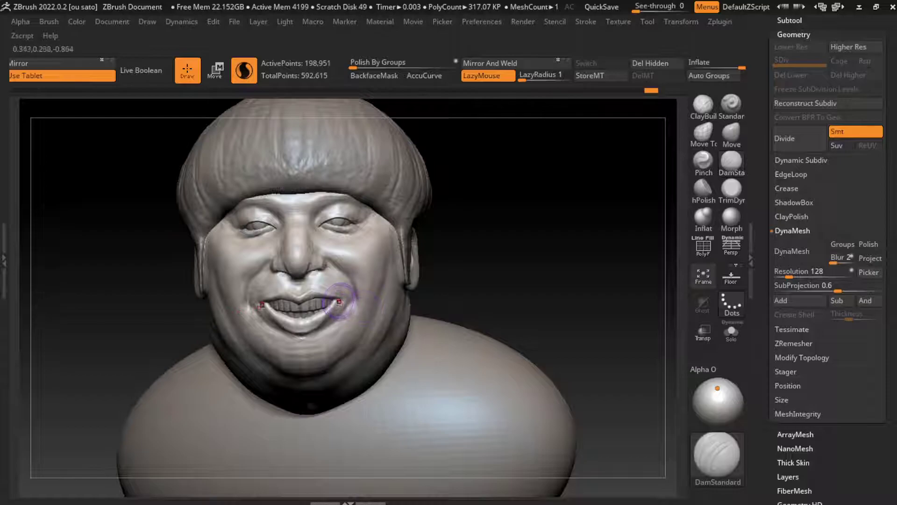
mouse_move(346, 298)
mouse_down()
mouse_move(370, 298)
mouse_move(349, 284)
mouse_up()
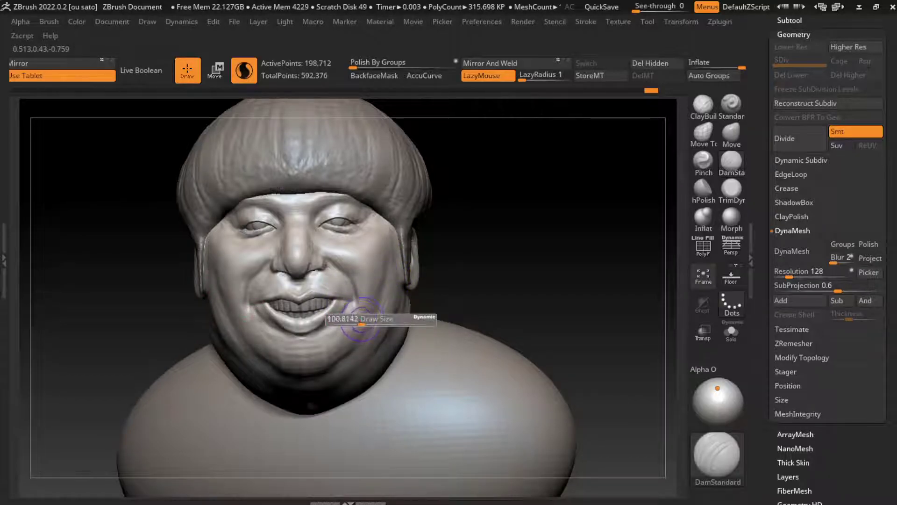
click(704, 104)
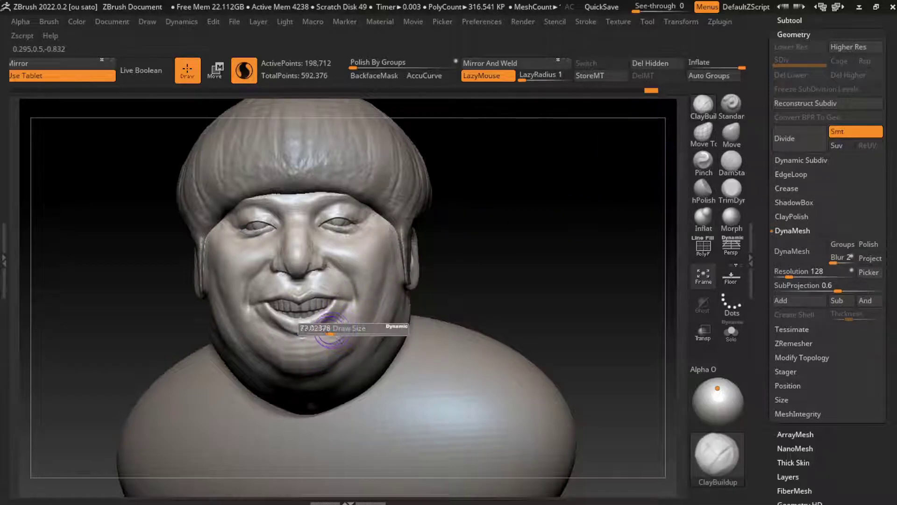
drag(348, 306, 347, 312)
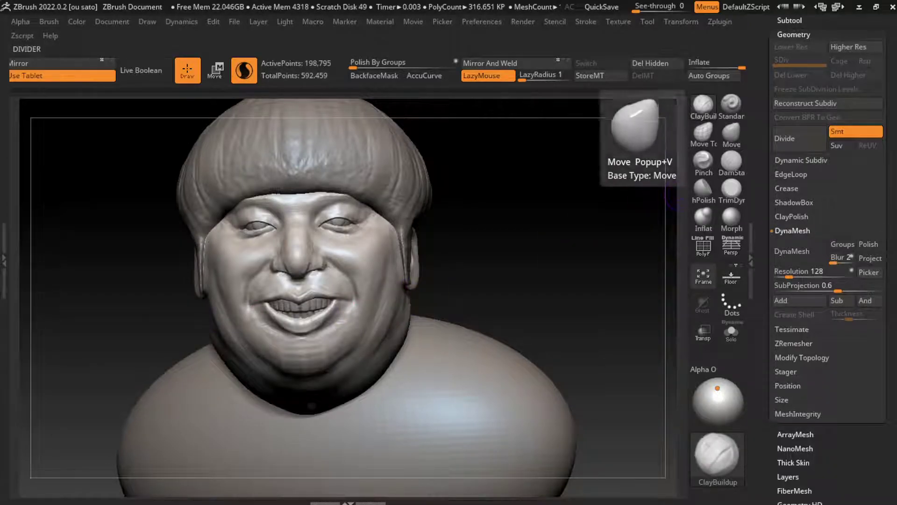
Nudge the upper lip into shape with the Move brush.
click(731, 135)
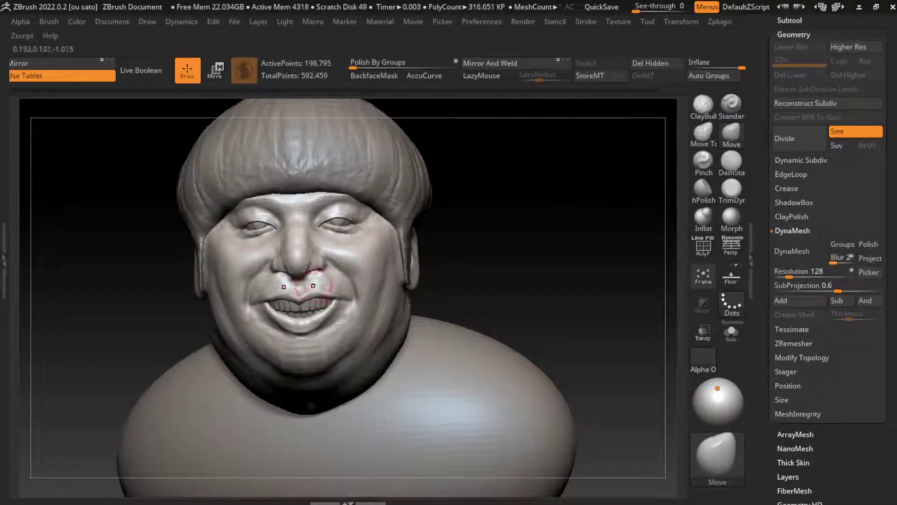
drag(314, 291, 313, 286)
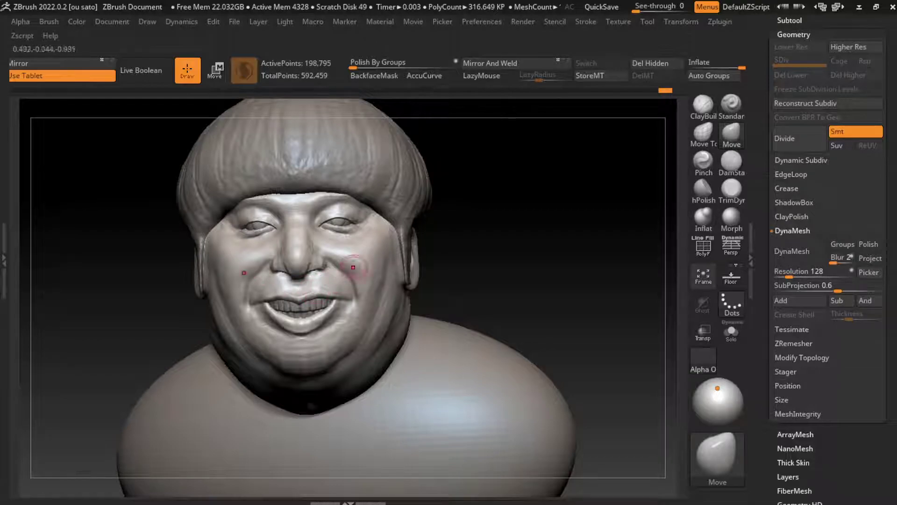
key(s)
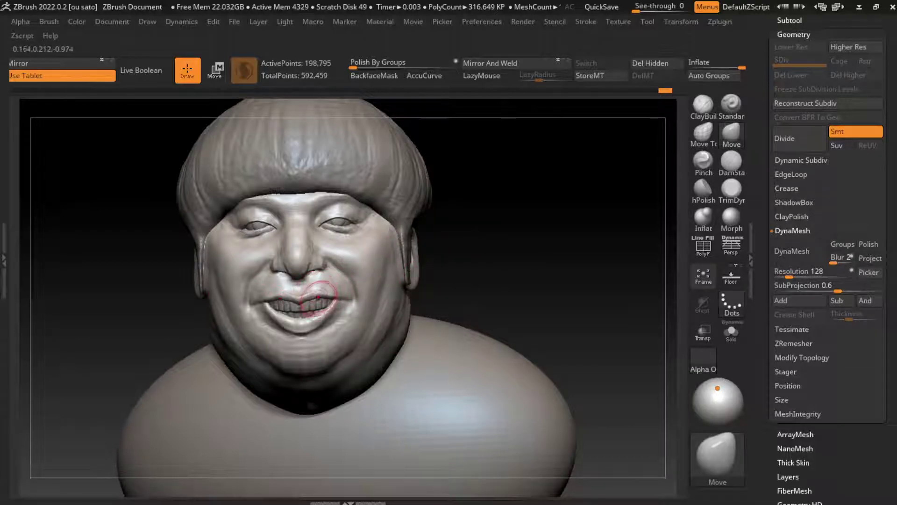
key(s)
ctrl+right_drag(409, 283, 289, 311)
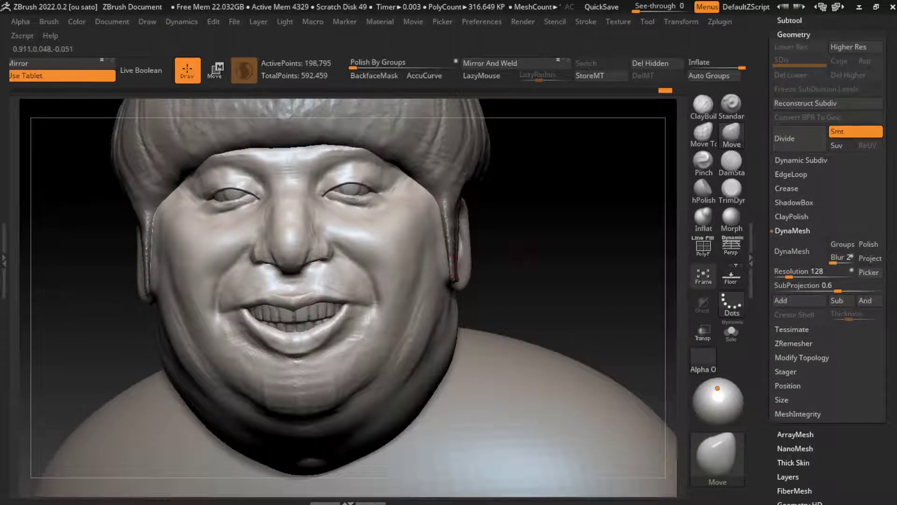
ctrl+right_drag(453, 276, 525, 261)
Build up the lower lip with ClayBuildup, undo it, and add a stroke near the mouth corner.
key(s)
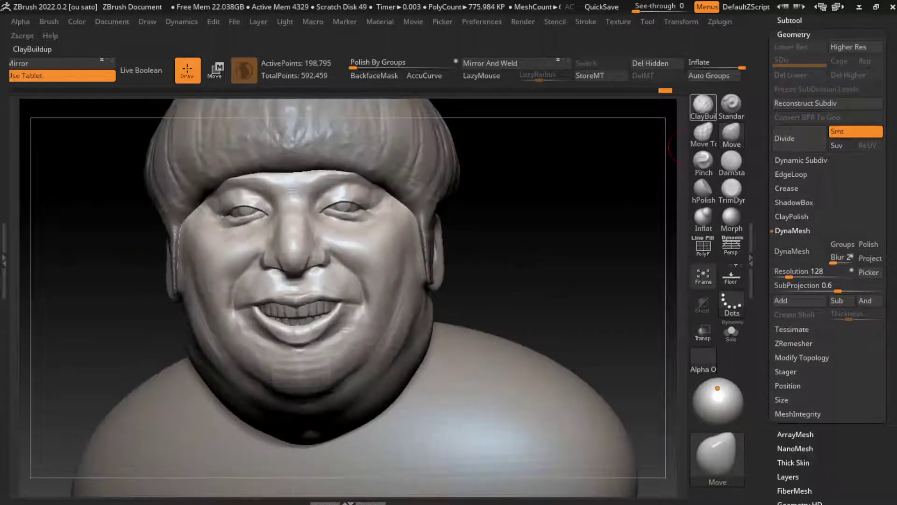
click(703, 107)
ctrl+right_drag(290, 323, 292, 346)
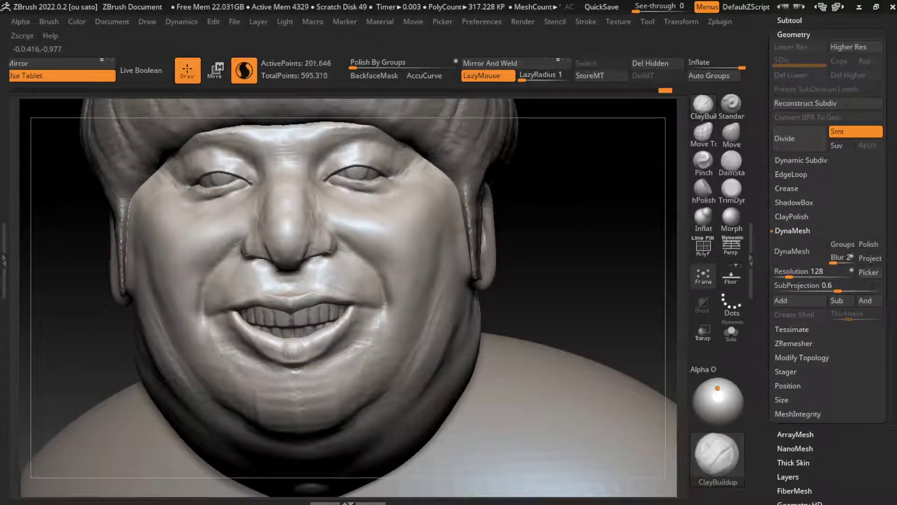
drag(276, 350, 304, 358)
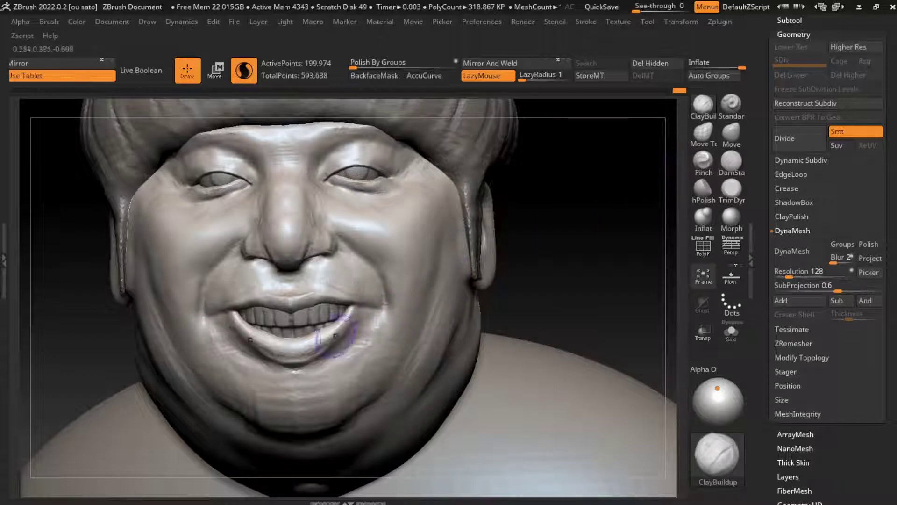
key(ctrl+z)
drag(344, 318, 367, 306)
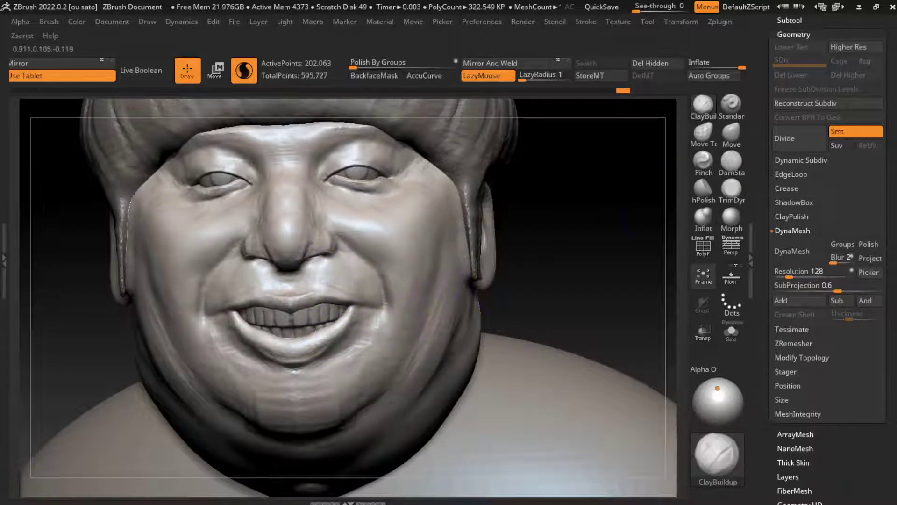
Frame the bust, rotate to the side, and build up the cheek beside the mouth corner.
click(731, 134)
key(s)
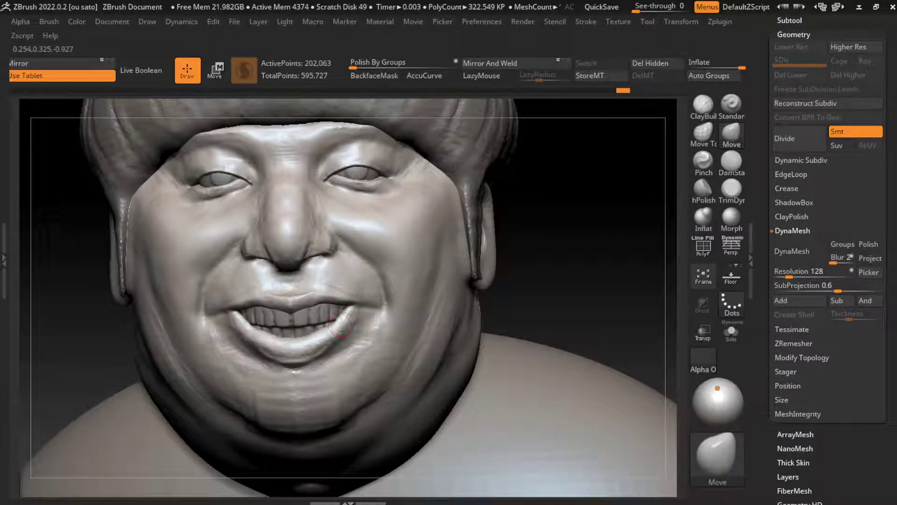
key(f)
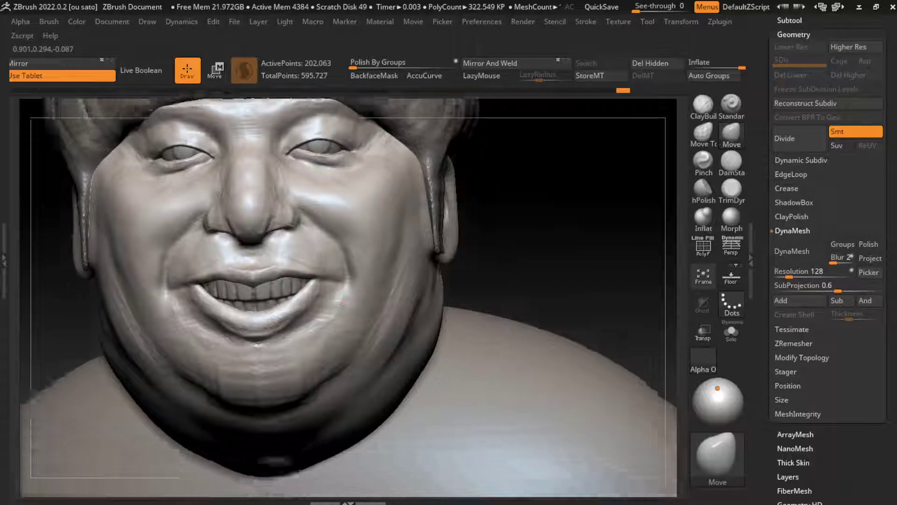
scroll(495, 258, up, 5)
drag(496, 258, 421, 234)
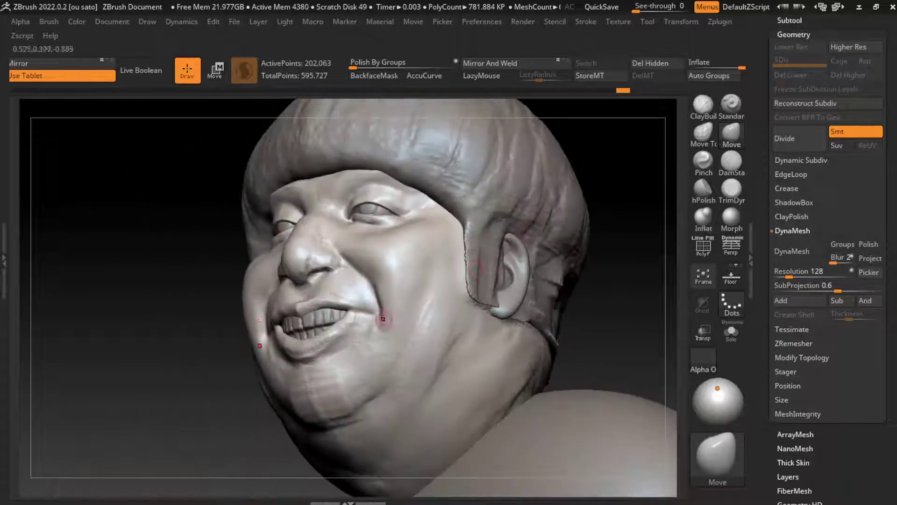
click(703, 104)
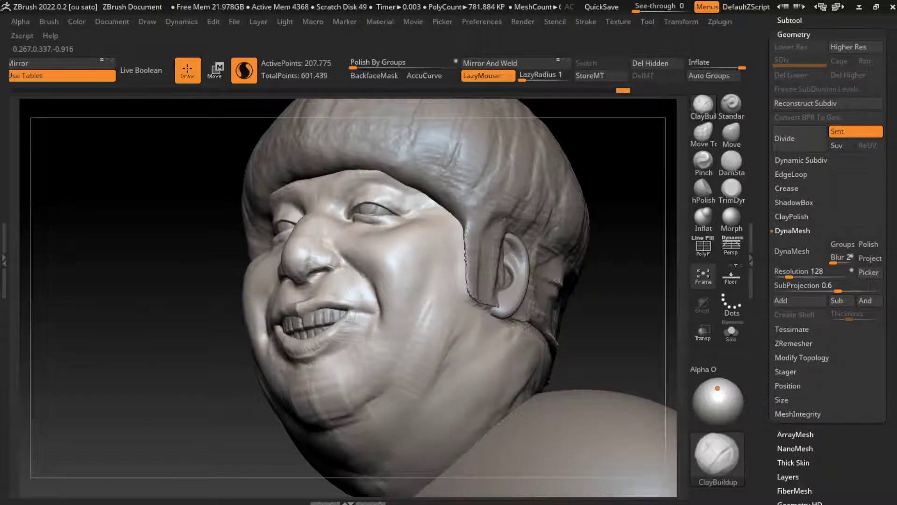
mouse_move(360, 314)
mouse_down()
mouse_move(334, 340)
mouse_move(348, 315)
mouse_move(346, 341)
mouse_up()
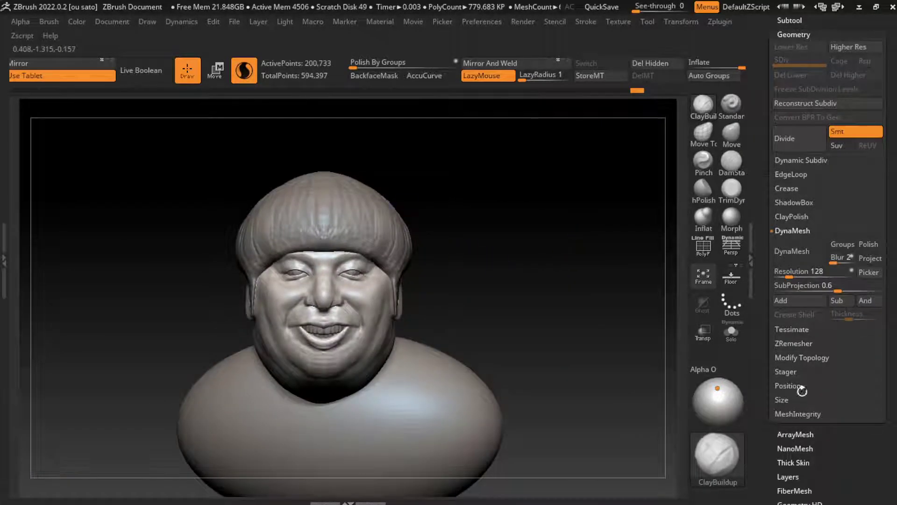
key(s)
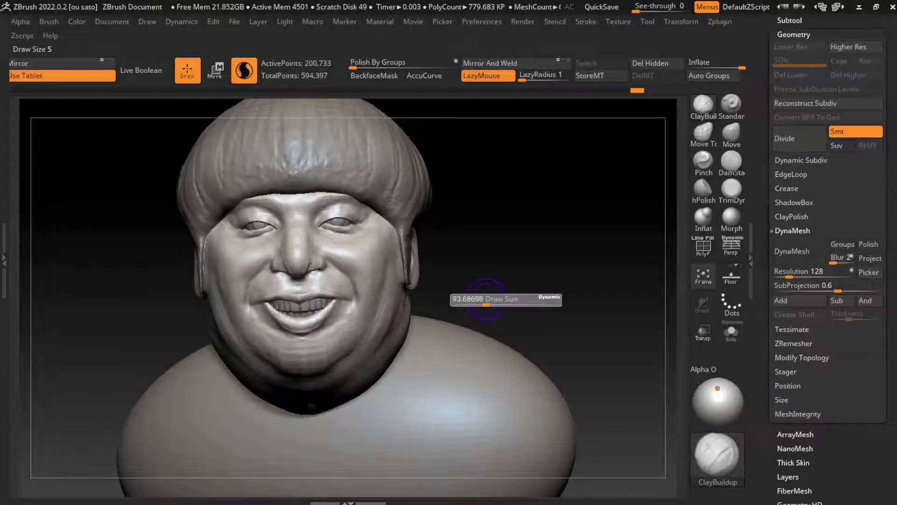
Build up and smooth the chin and jaw with clay strokes.
drag(285, 353, 286, 395)
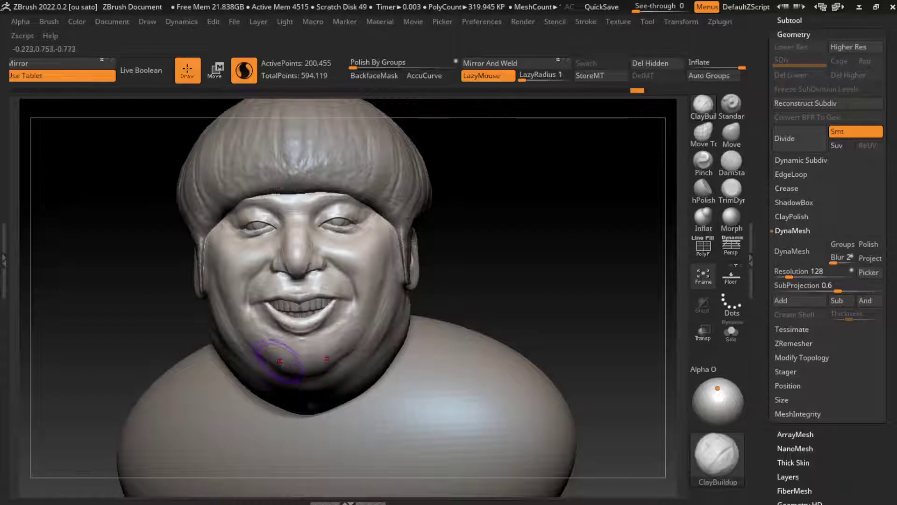
drag(268, 354, 327, 351)
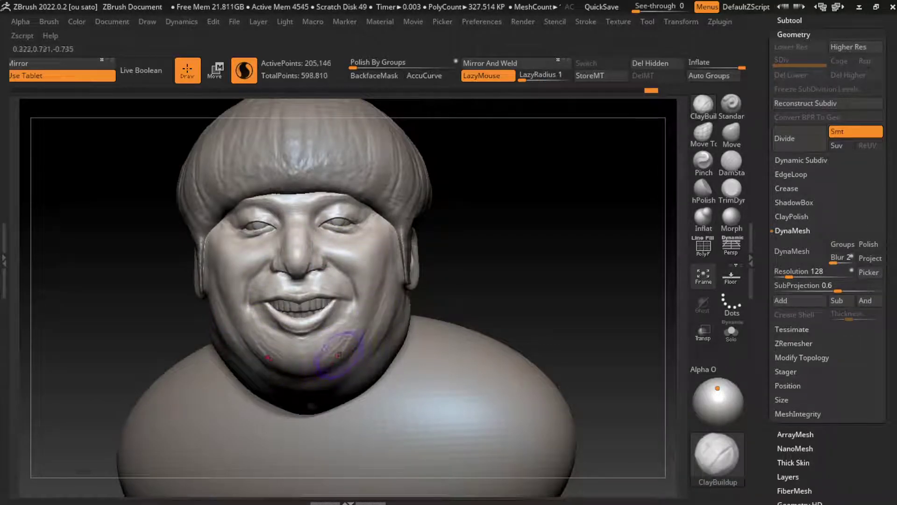
shift+drag(348, 320, 354, 337)
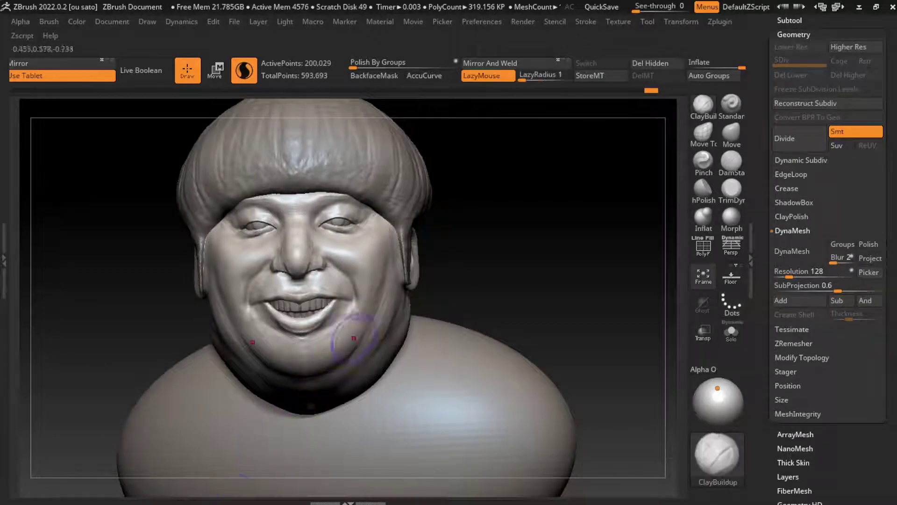
Build up the right cheek along the jaw edge and smooth it.
click(731, 161)
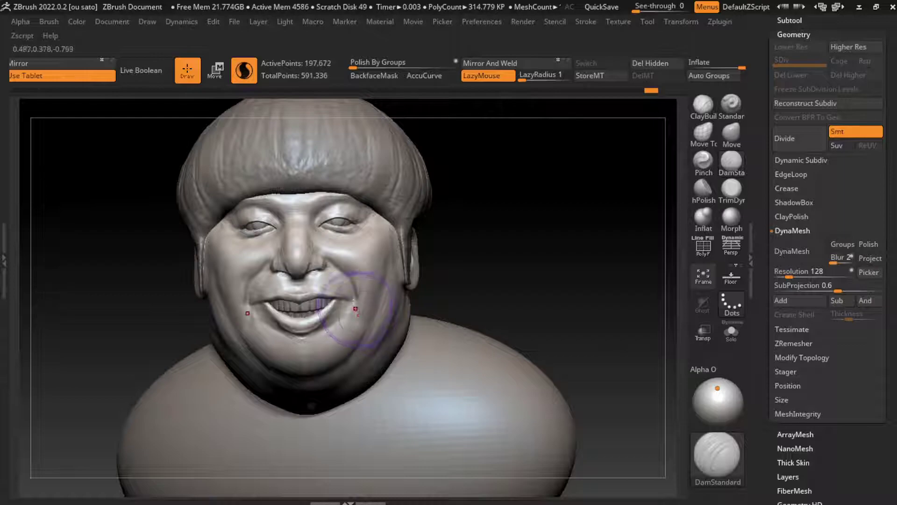
key(ctrl)
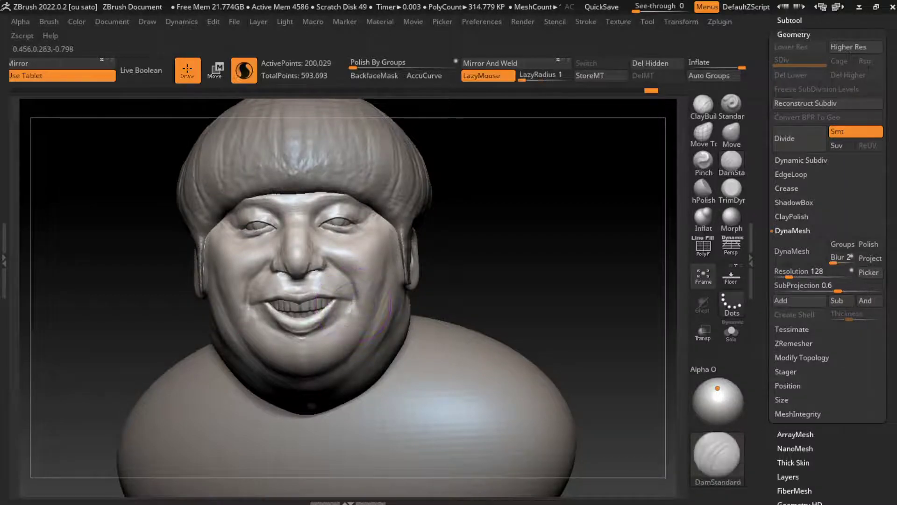
key(s)
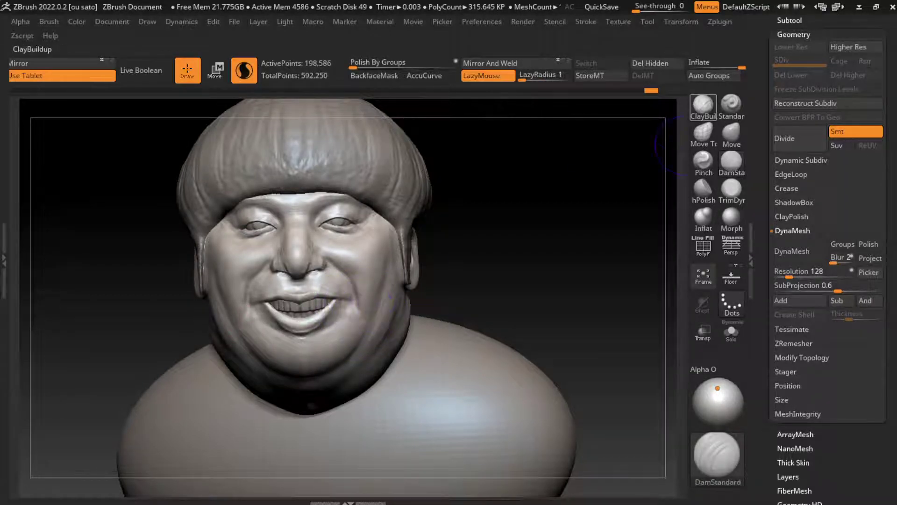
key(b)
key(c)
key(b)
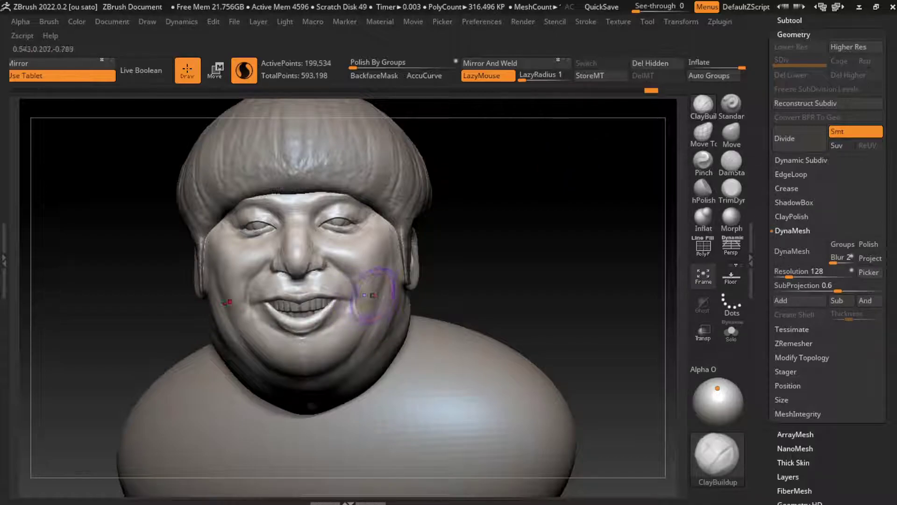
mouse_move(406, 274)
mouse_down()
mouse_move(397, 299)
mouse_move(461, 294)
mouse_up()
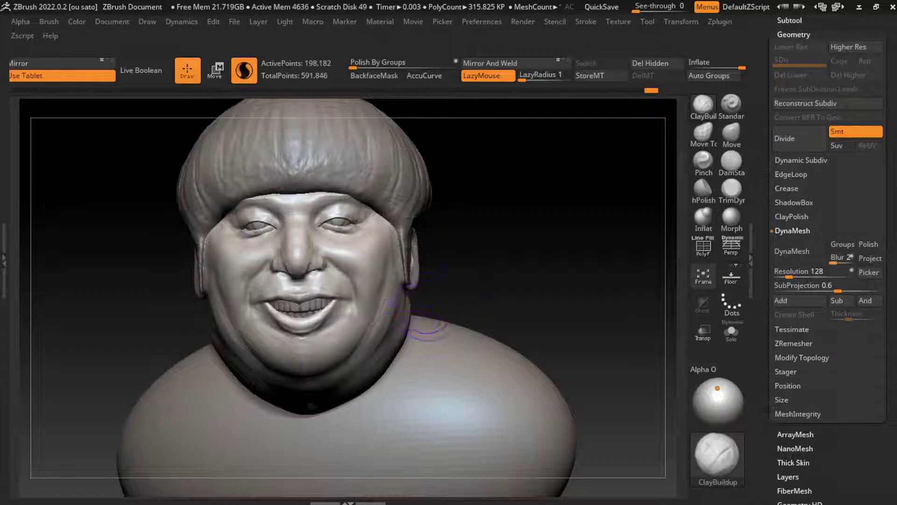
key(shift)
Add fleshy volume under the jaw and sculpt a deep neck crease beneath the chin.
key(s)
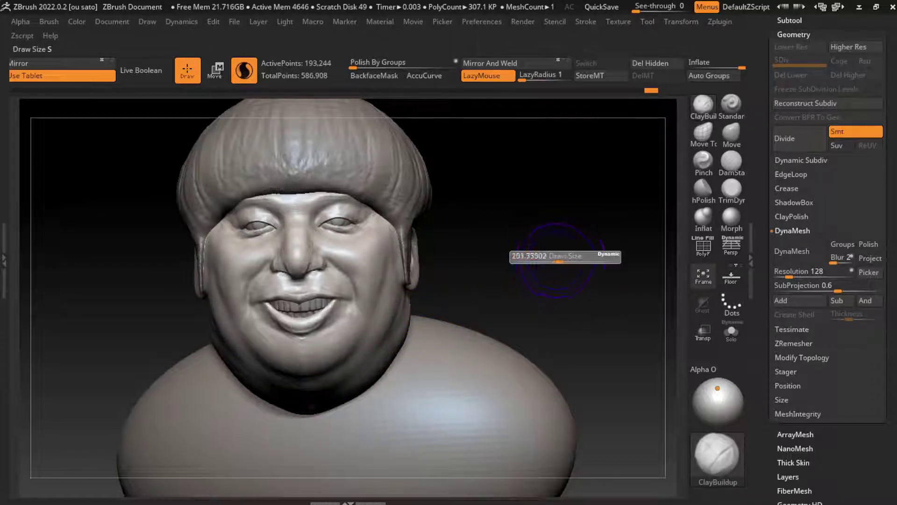
key(b)
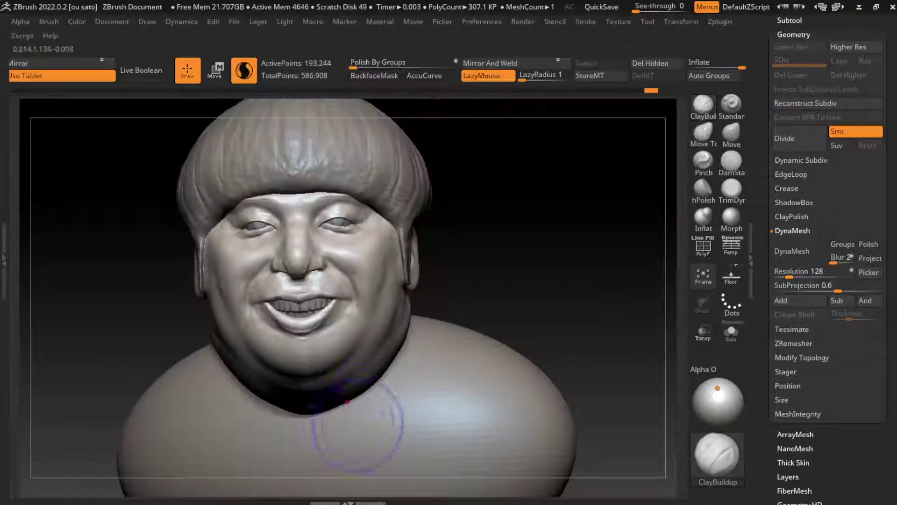
drag(363, 358, 299, 380)
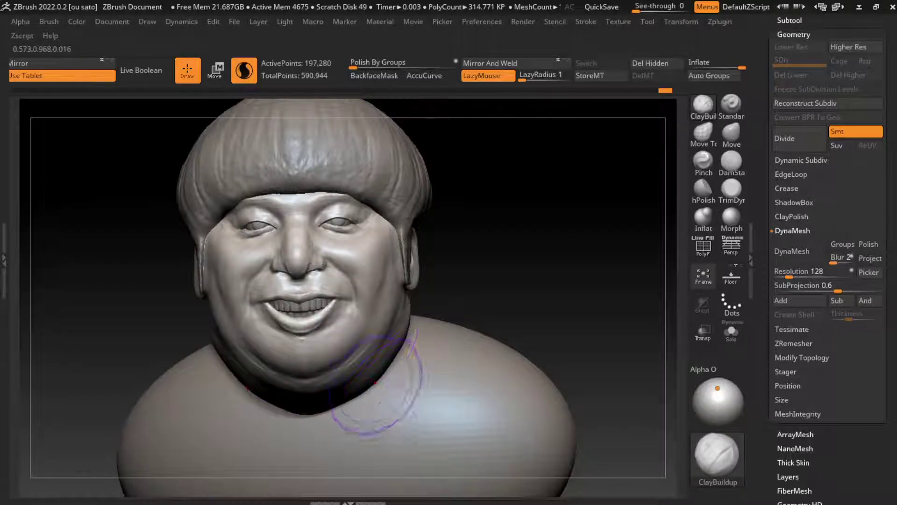
drag(380, 379, 244, 385)
right_drag(362, 369, 356, 345)
drag(355, 376, 266, 388)
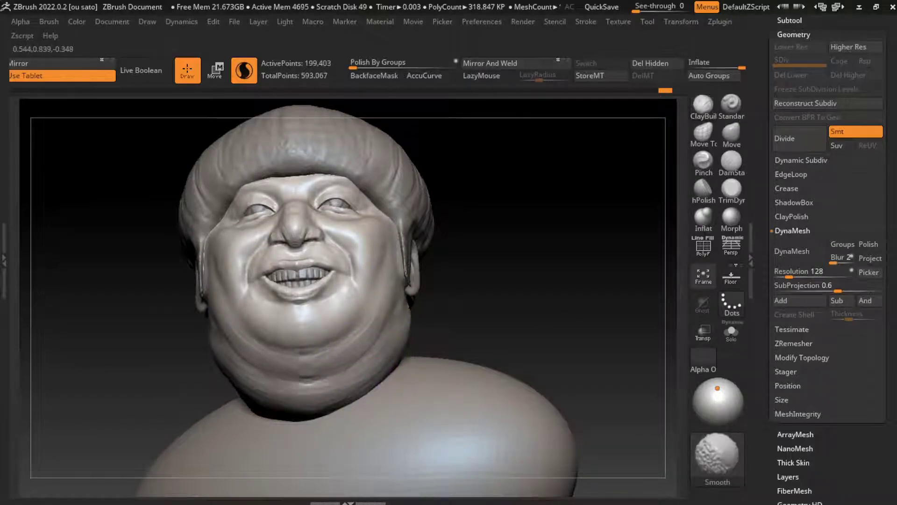
Return to a close front view of the face, resize the brush and select Move.
key(l)
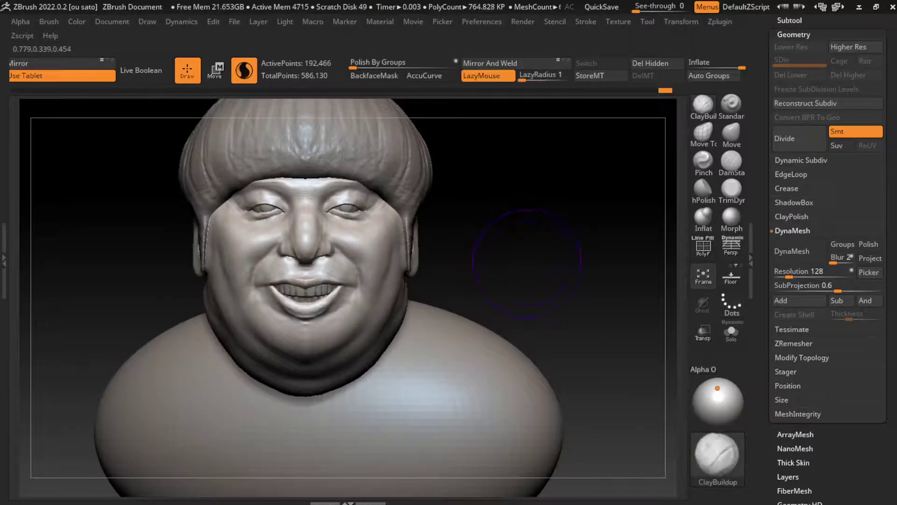
click(112, 21)
click(124, 458)
key(s)
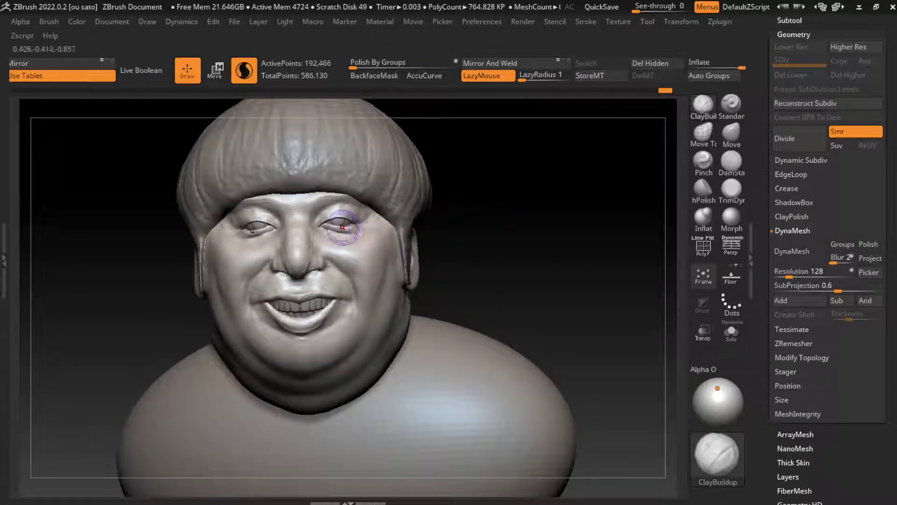
key(s)
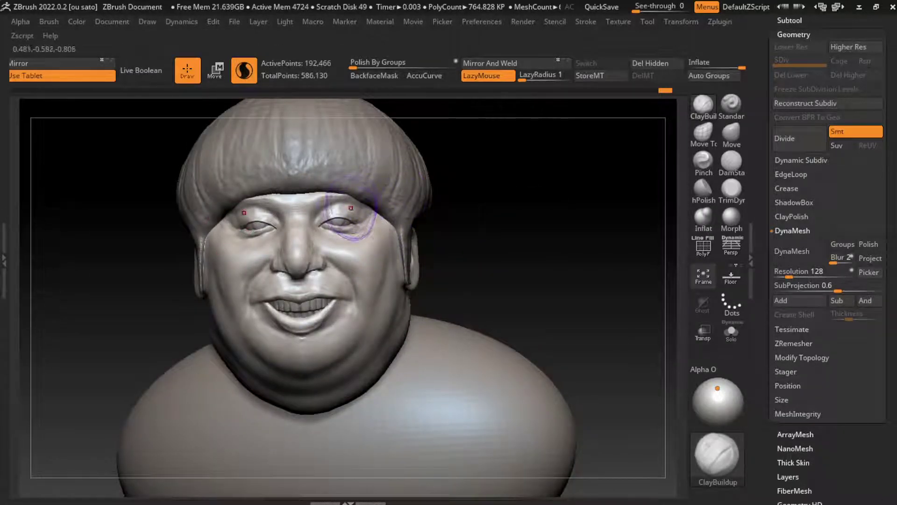
key(b)
key(m)
key(v)
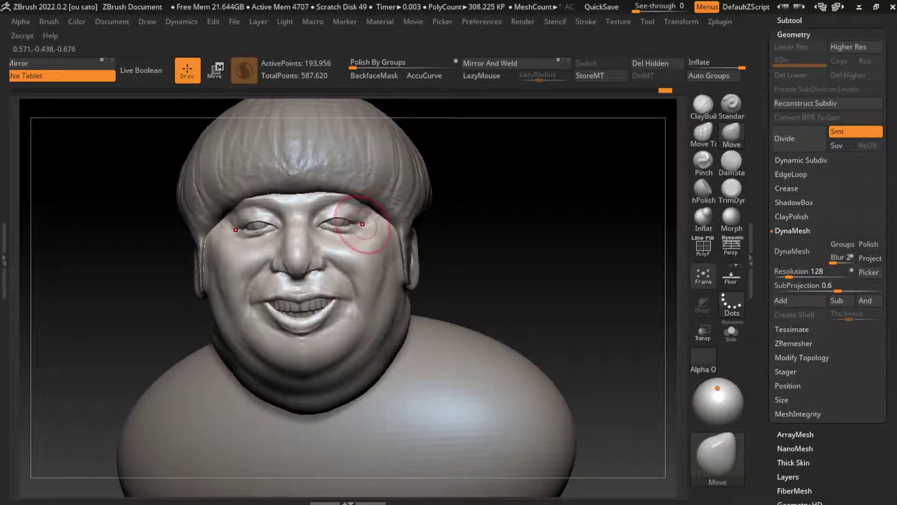
Check the PM3D_Sphere3D1_2 eye sphere with the gizmo, then return to the face and enlarge the brush.
alt+click(313, 173)
key(w)
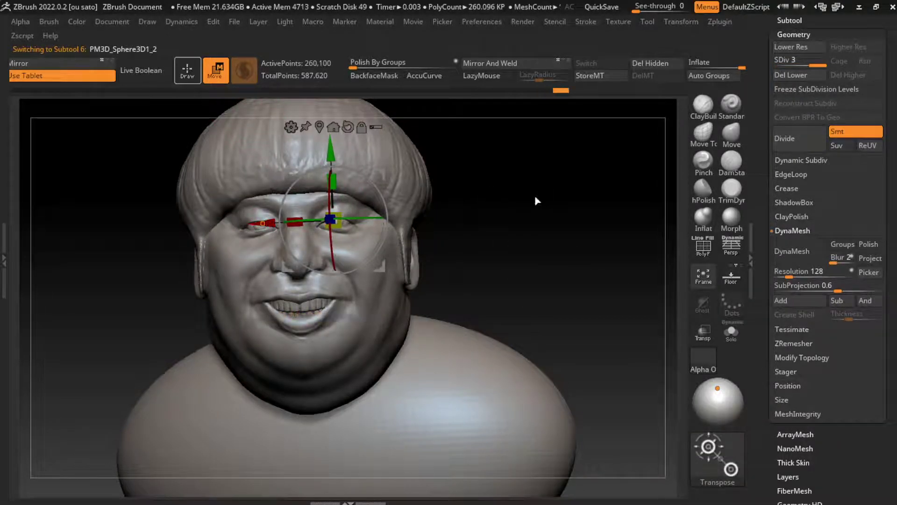
key(q)
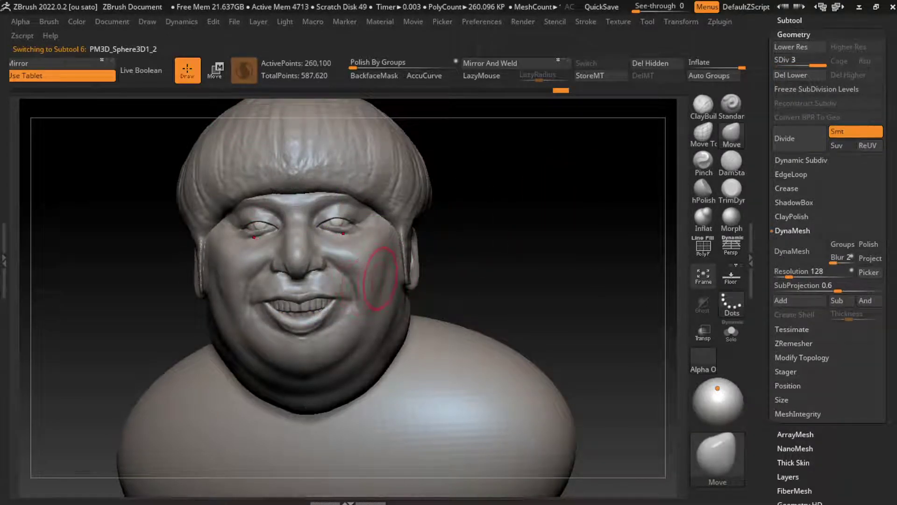
key(ctrl)
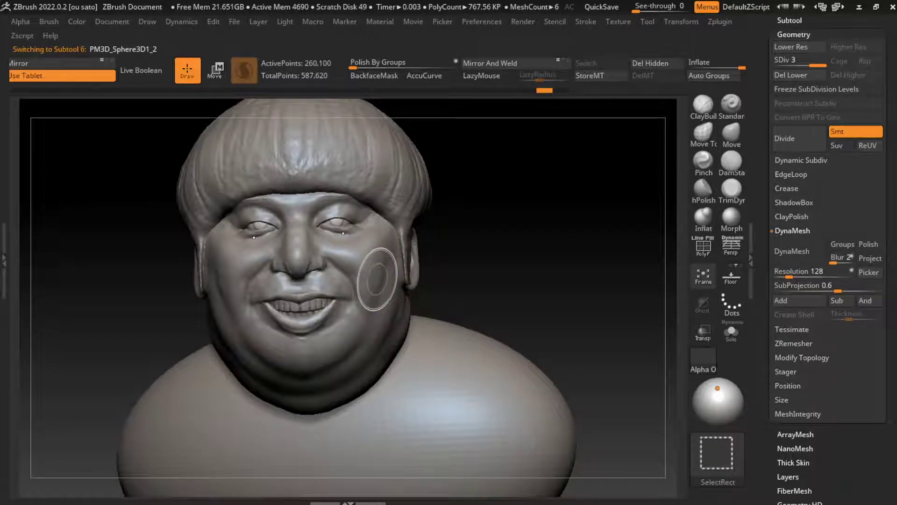
alt+click(377, 280)
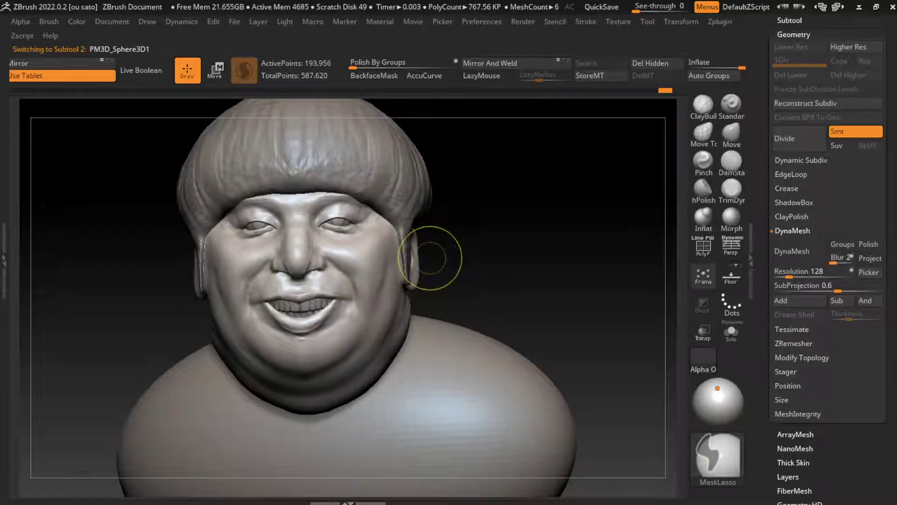
key(s)
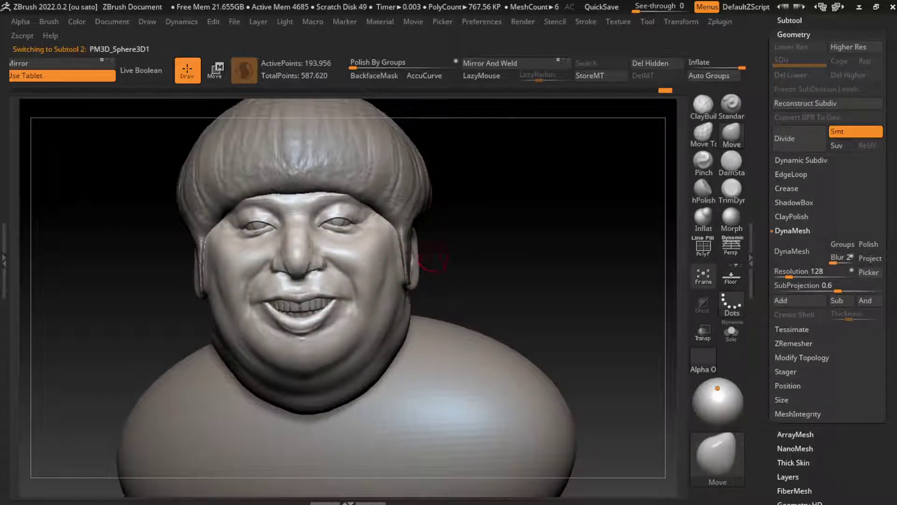
key(s)
drag(460, 227, 445, 226)
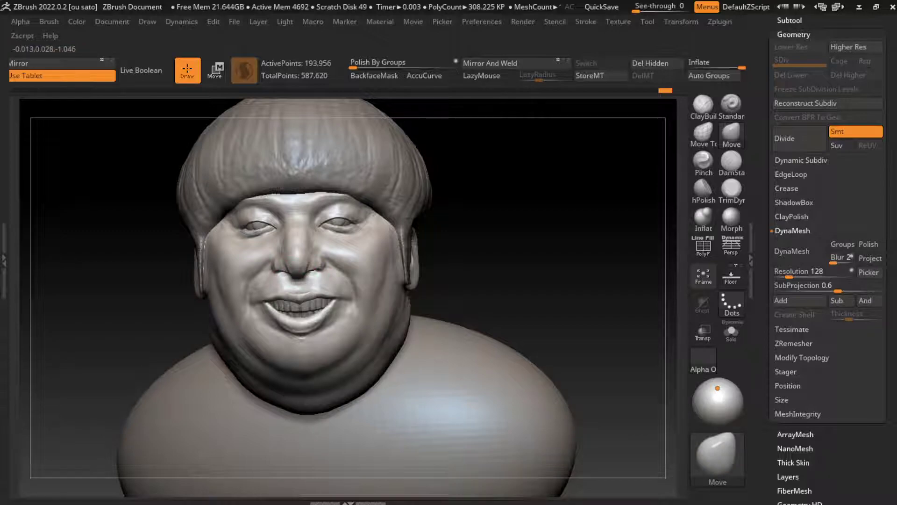
key(s)
key(s)
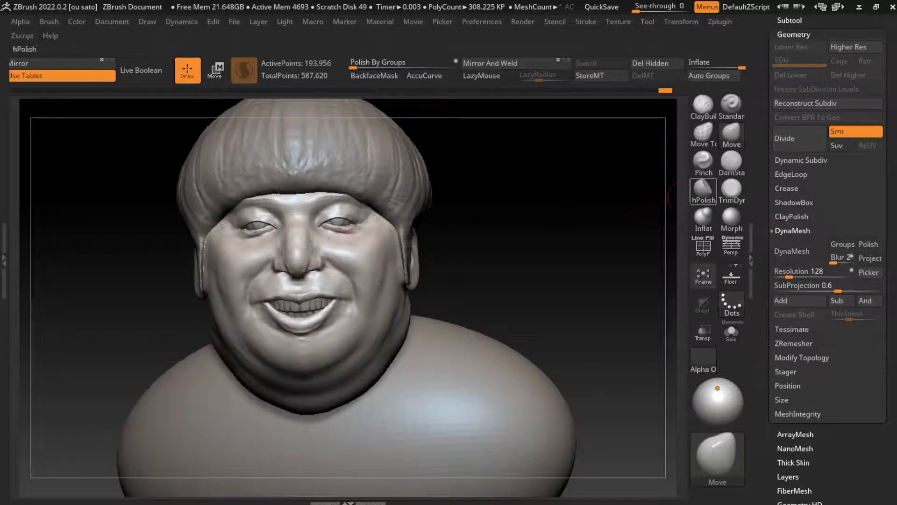
Carve DamStandard creases beside the left nostril and into the right cheek.
click(731, 161)
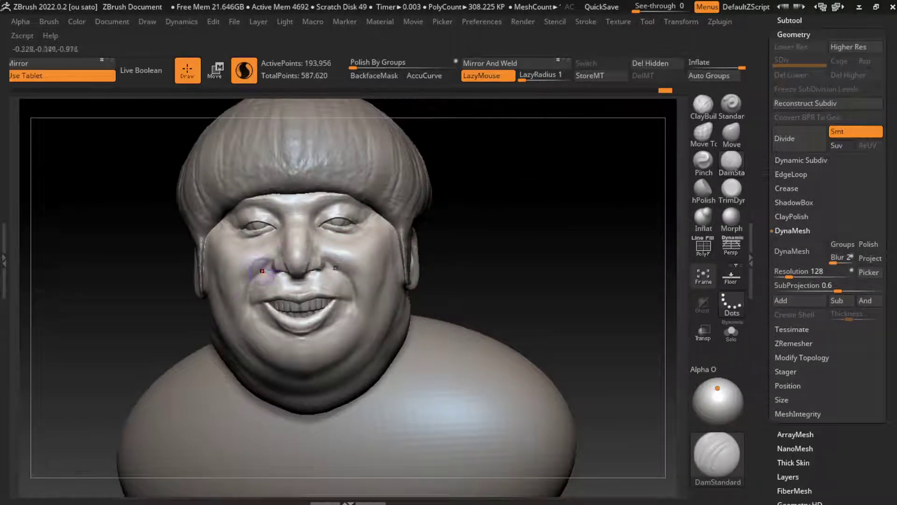
drag(281, 248, 279, 253)
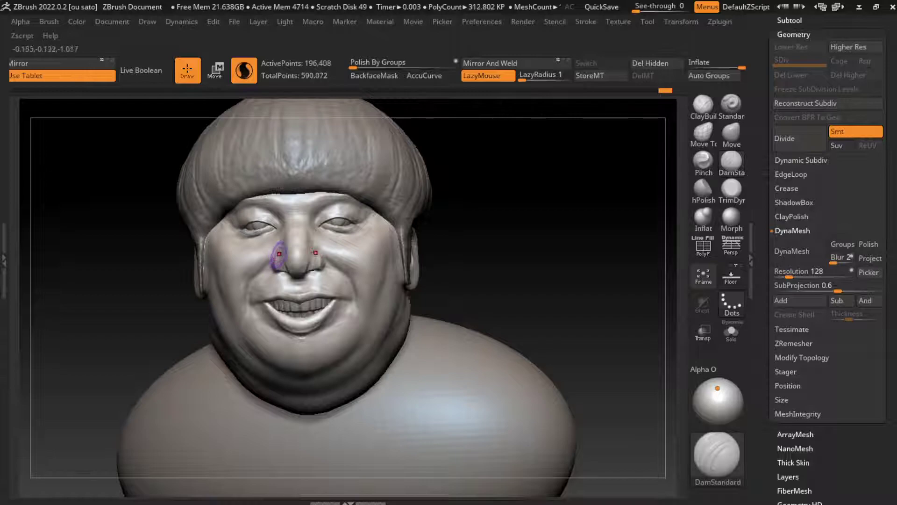
mouse_move(360, 271)
mouse_down()
mouse_move(360, 236)
mouse_move(340, 271)
mouse_move(333, 258)
mouse_up()
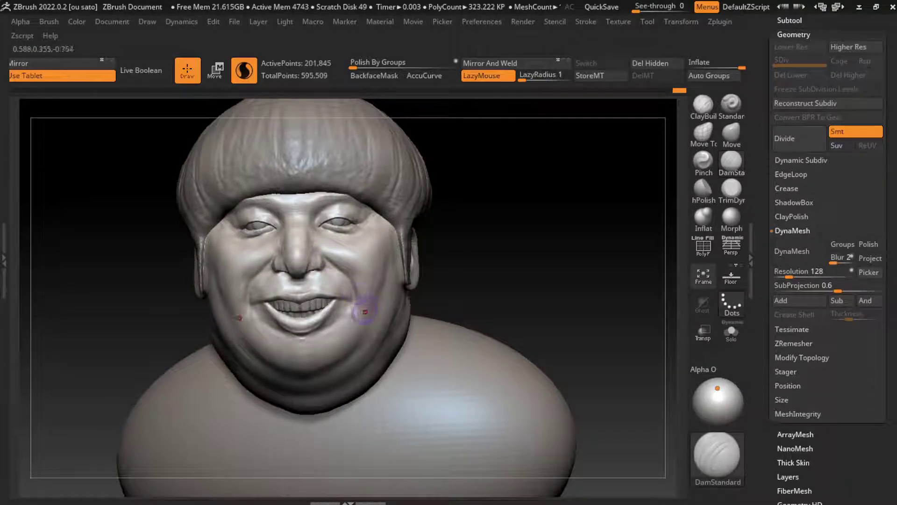
drag(359, 308, 345, 273)
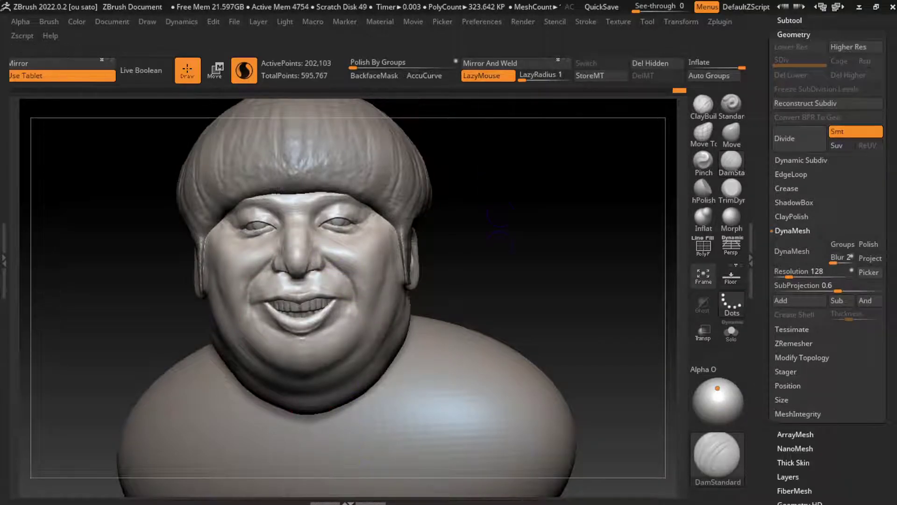
key(s)
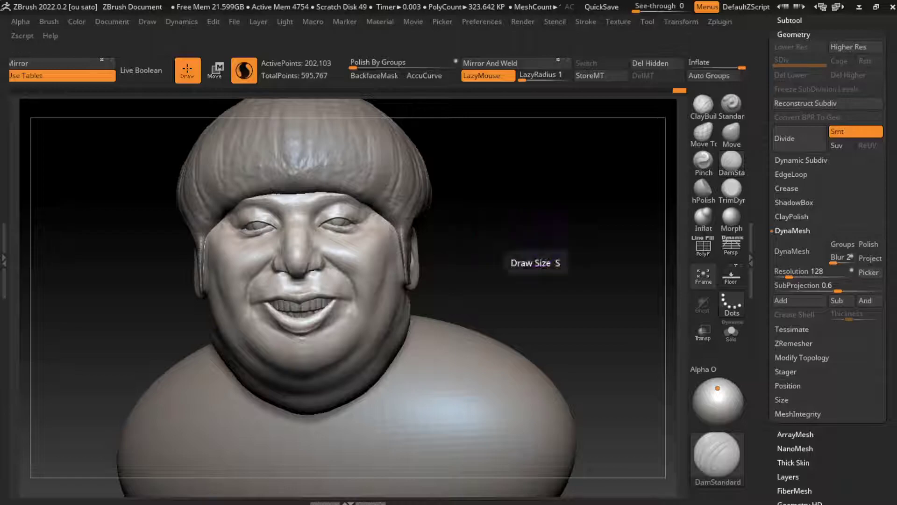
Build up the right cheek with ClayBuildup, undo that stroke, and add a stroke near the temple.
click(703, 103)
drag(384, 285, 373, 309)
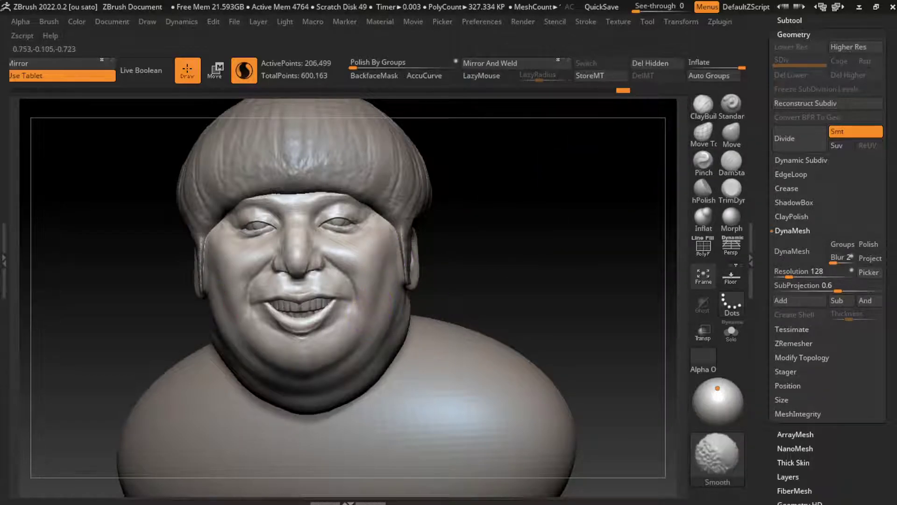
key(ctrl+z)
key(s)
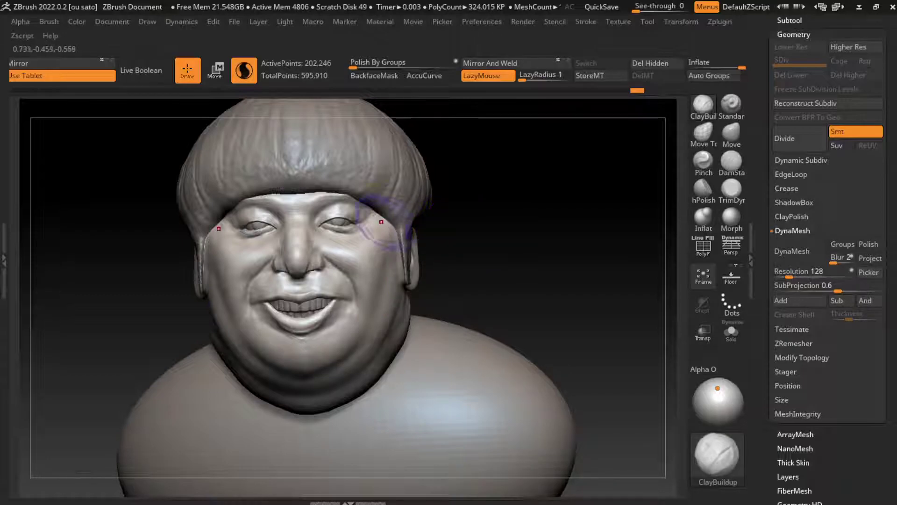
click(389, 224)
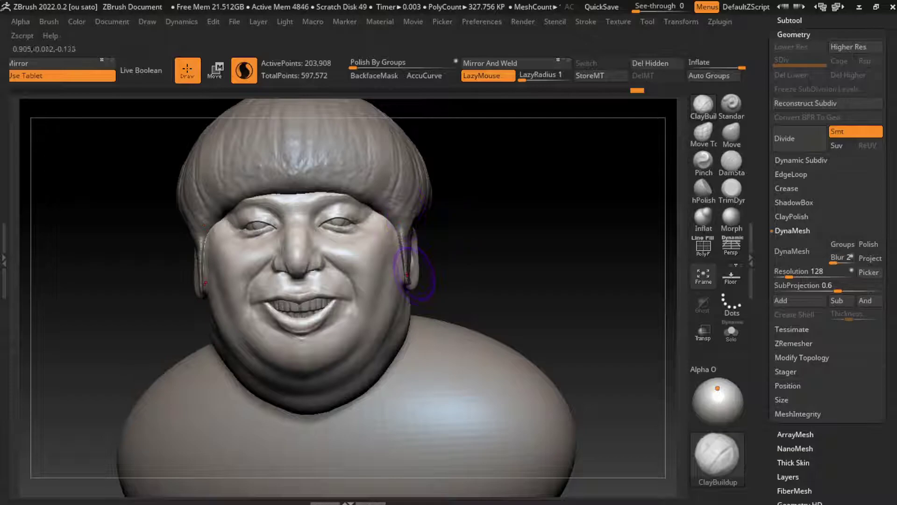
In three-quarter view, build up the area in front of the ear, then make Extract0 active.
right_drag(406, 274, 423, 251)
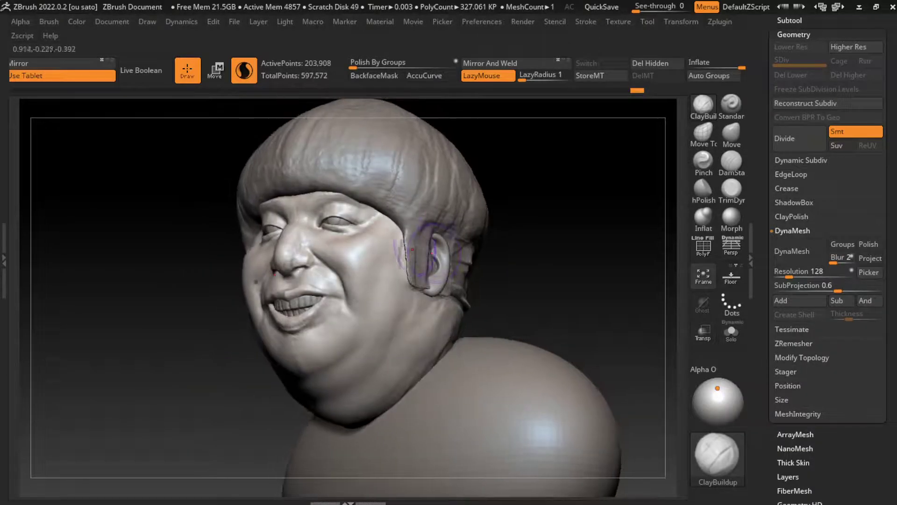
drag(405, 252, 411, 278)
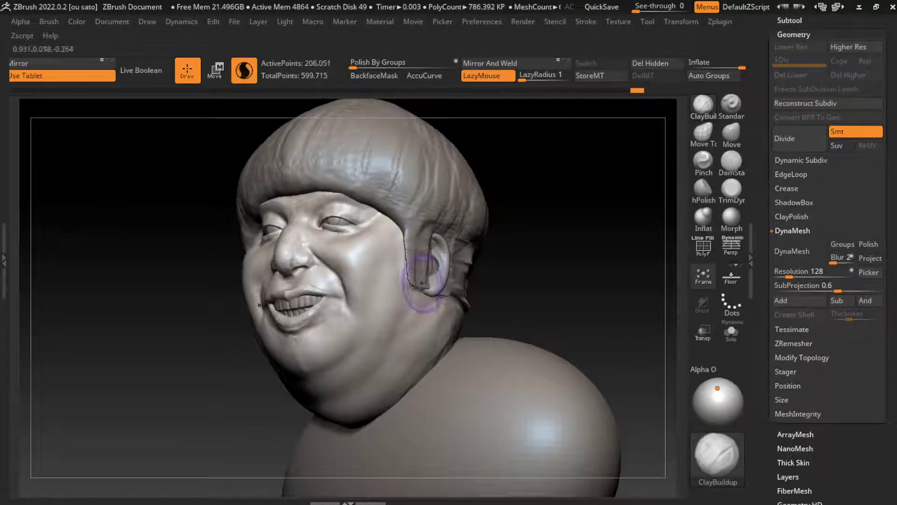
right_drag(424, 274, 442, 247)
alt+click(426, 271)
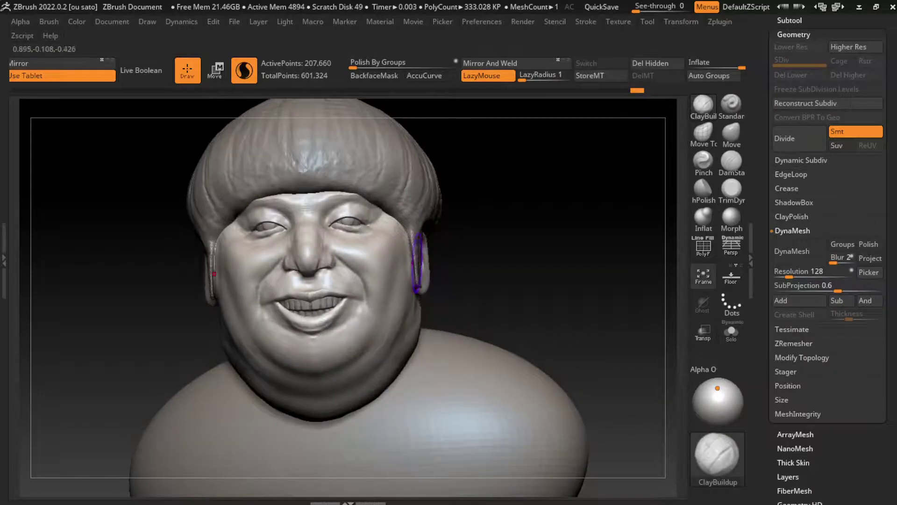
click(731, 133)
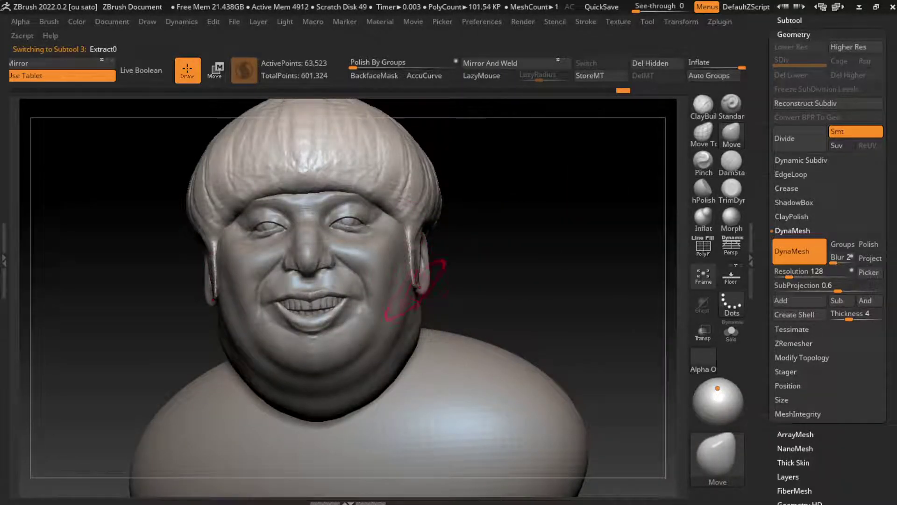
Reactivate the PM3D_Sphere3D1 face subtool and build up the cheek beside the nose with ClayBuildup.
alt+click(410, 240)
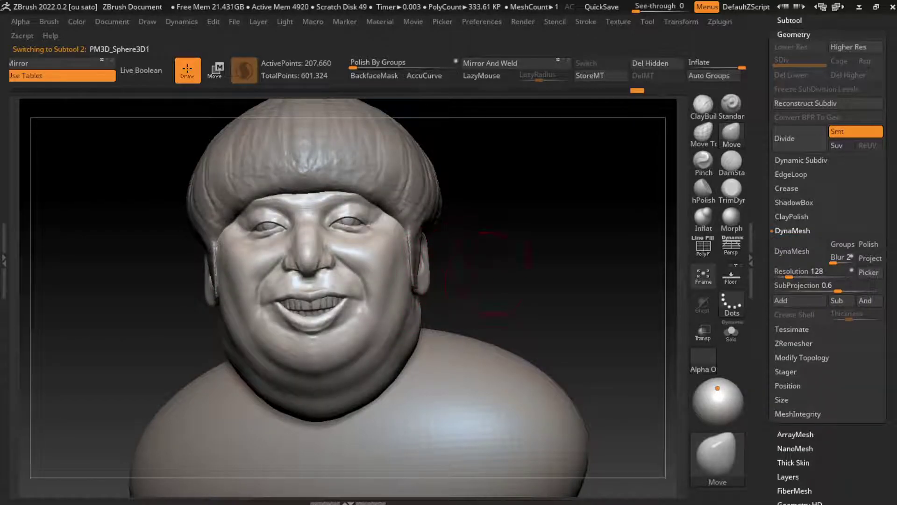
click(111, 22)
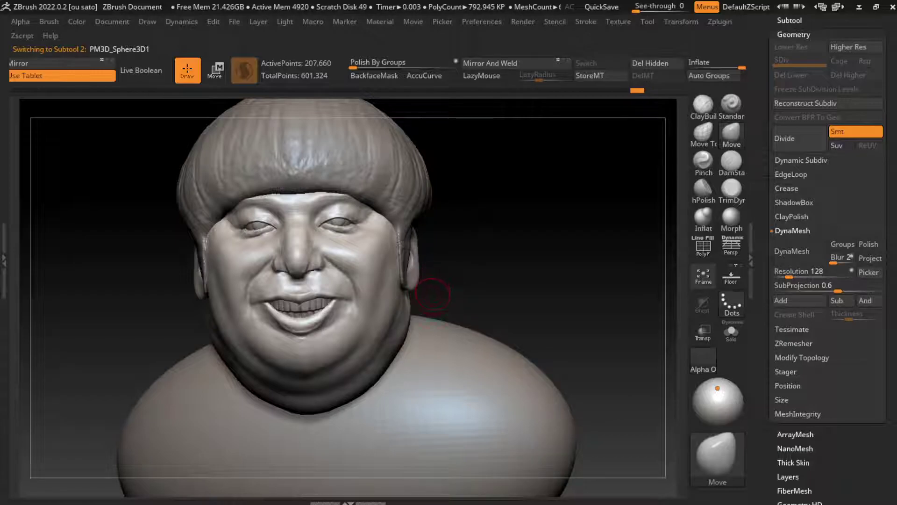
ctrl+right_drag(433, 294, 347, 222)
key(b)
key(c)
key(b)
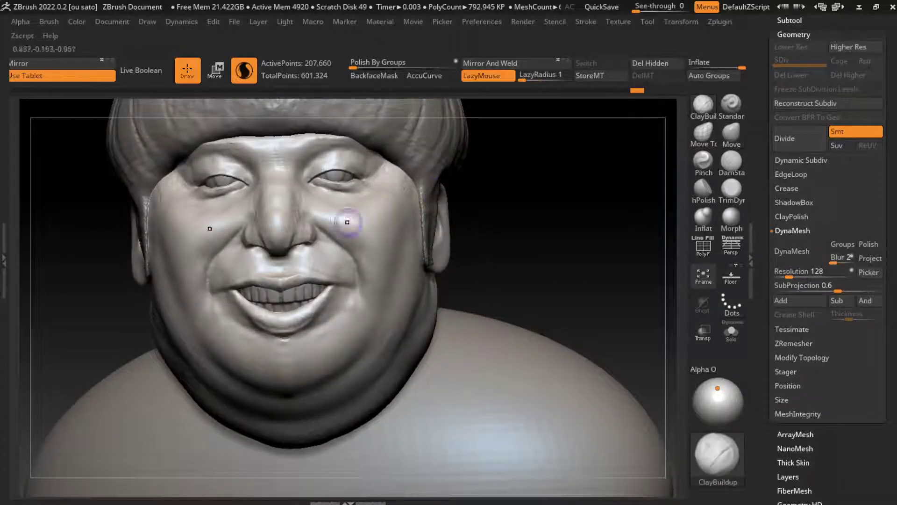
drag(347, 222, 306, 229)
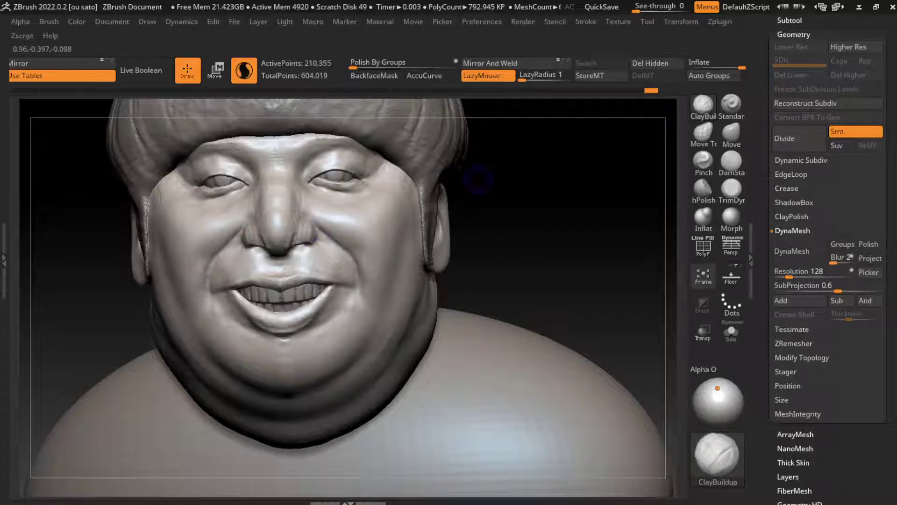
Switch to DamStandard, undo two nose strokes, and reshape the nose surface from a three-quarter view.
key(b)
key(d)
key(s)
key(s)
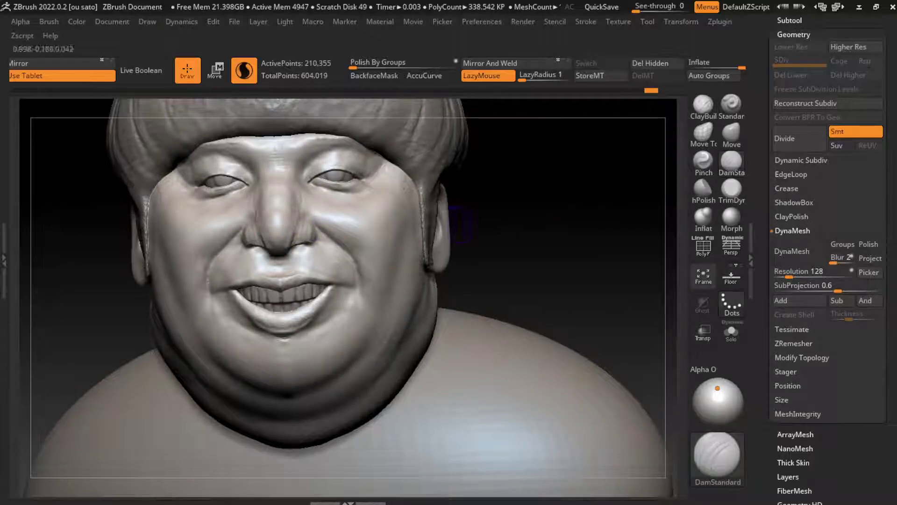
key(s)
drag(460, 225, 300, 232)
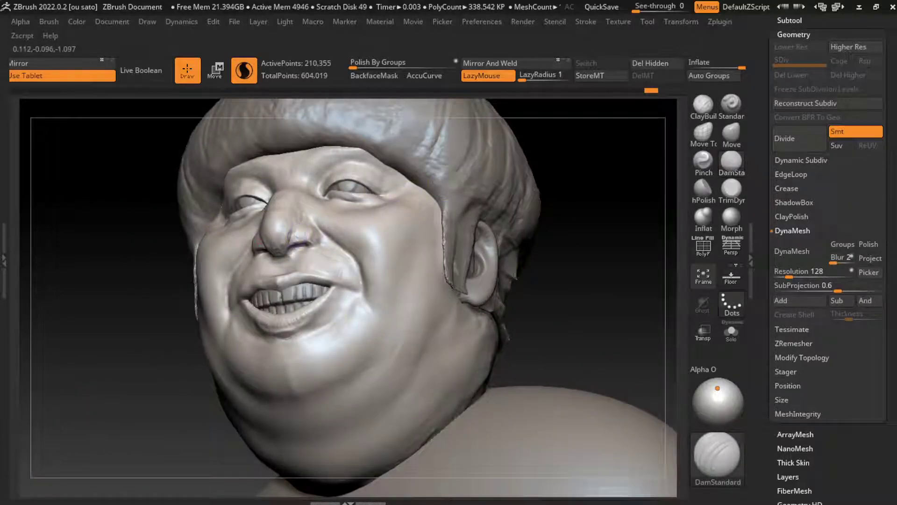
key(ctrl+z)
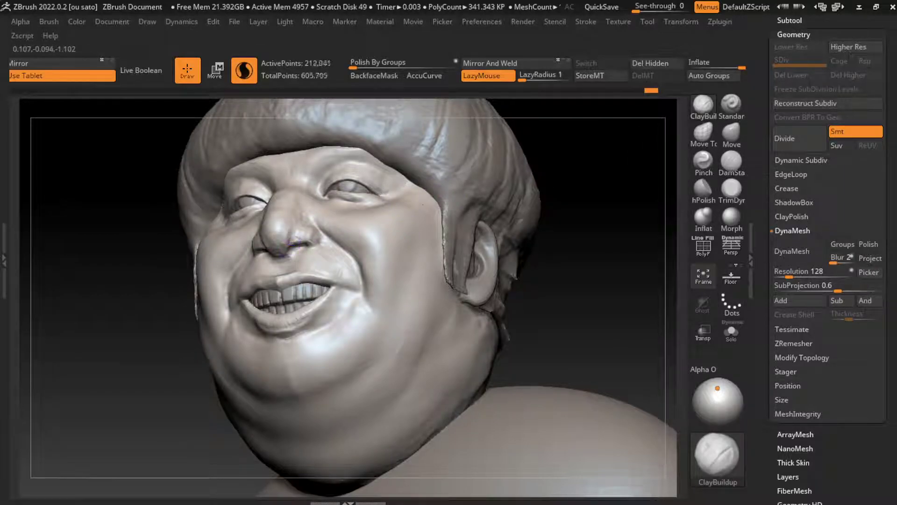
key(ctrl+z)
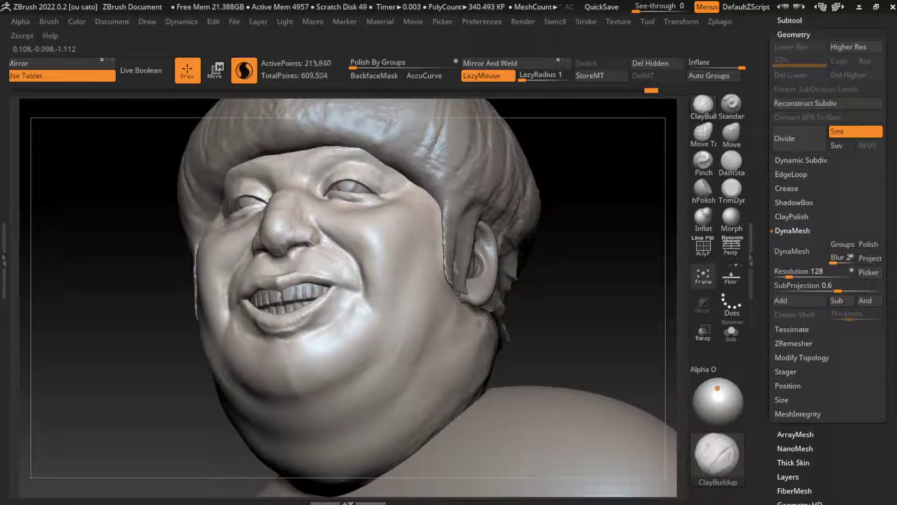
mouse_move(280, 255)
mouse_down()
mouse_move(284, 229)
mouse_move(287, 261)
mouse_move(280, 247)
mouse_up()
drag(457, 197, 575, 200)
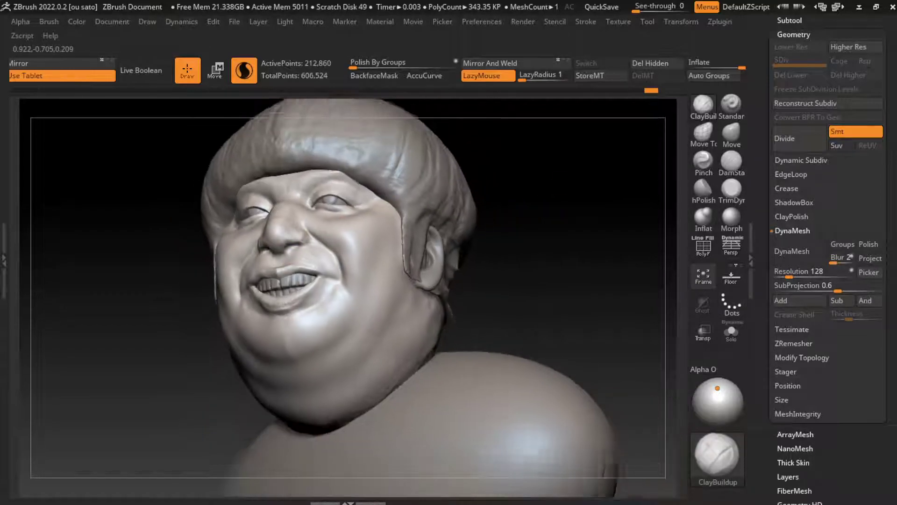
Carve creases at the nostril and below the eye, then build up the nostril area.
click(112, 22)
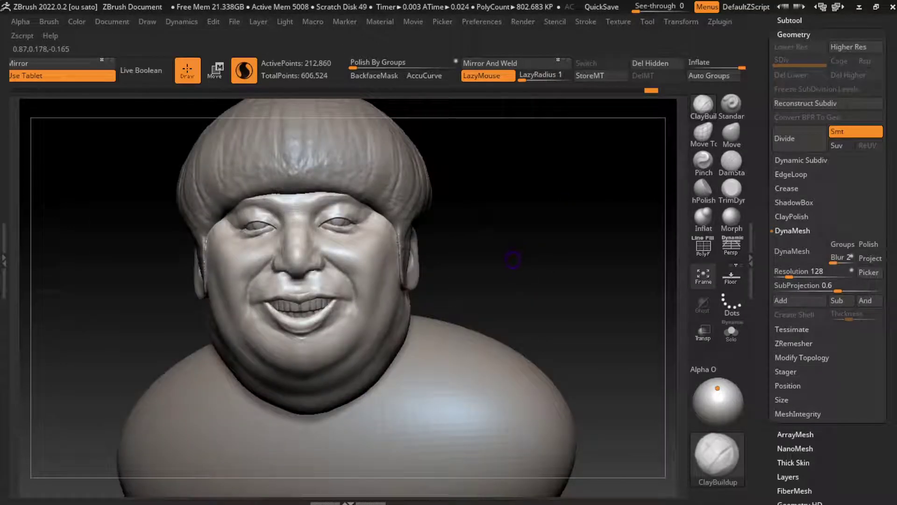
alt+drag(478, 250, 491, 271)
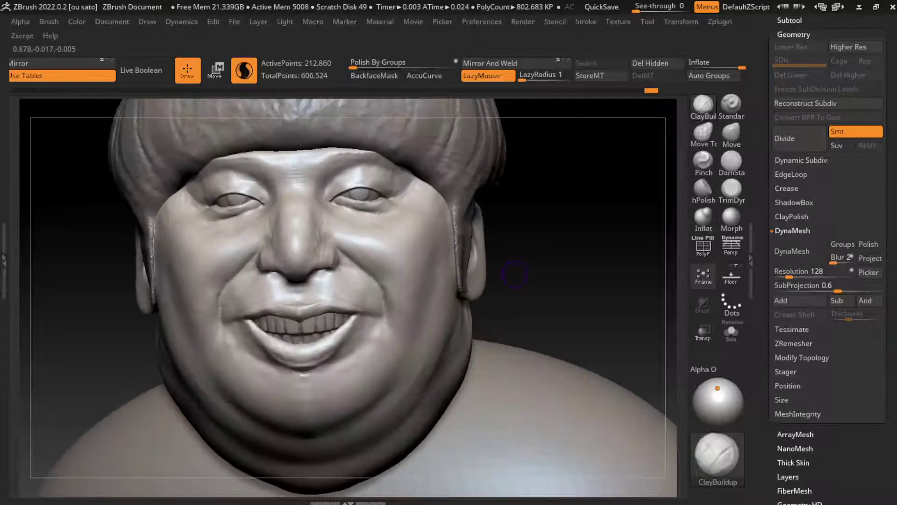
click(731, 161)
drag(340, 253, 342, 256)
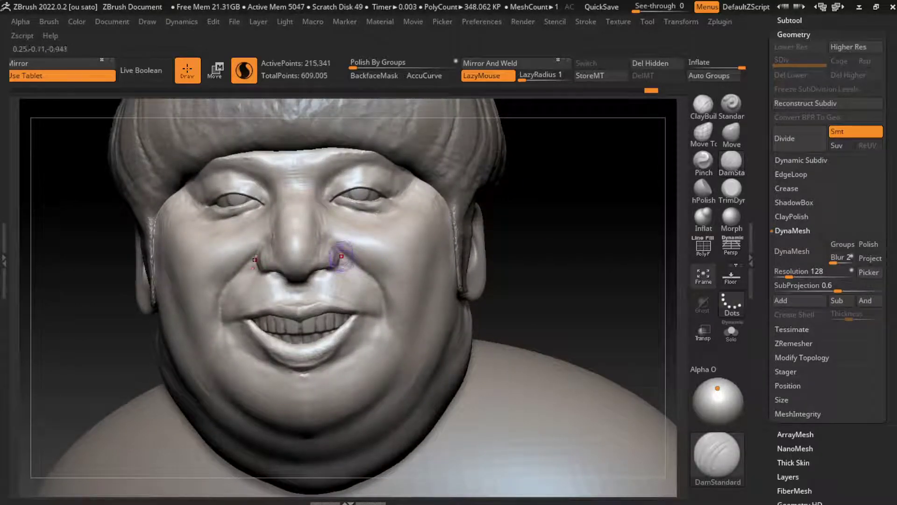
drag(411, 240, 413, 244)
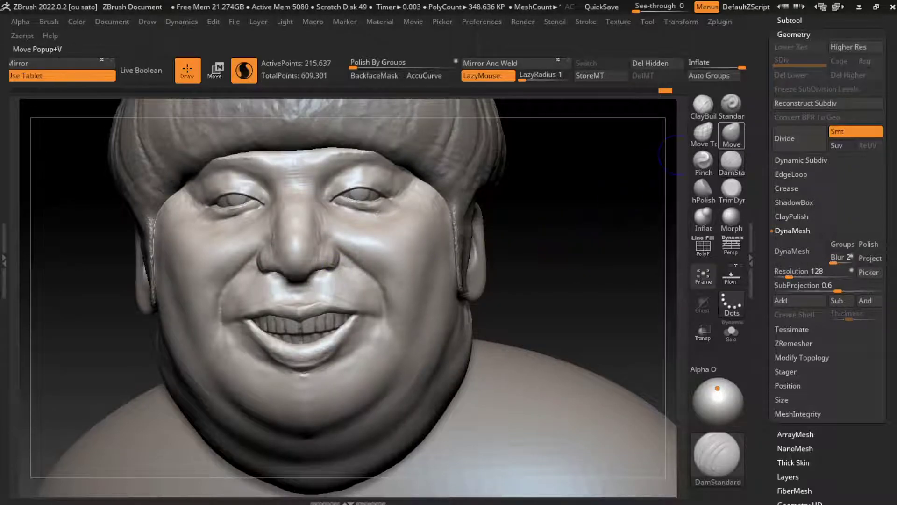
click(703, 105)
mouse_move(333, 267)
mouse_down()
mouse_move(340, 270)
mouse_move(319, 288)
mouse_move(342, 285)
mouse_up()
Undo four strokes between nose and mouth and smooth the area under the nose.
key(ctrl+z)
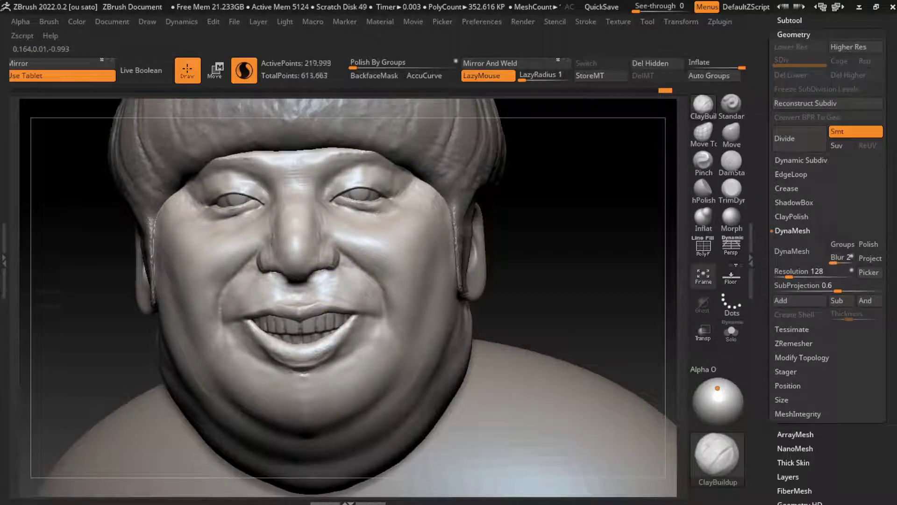
key(ctrl+z)
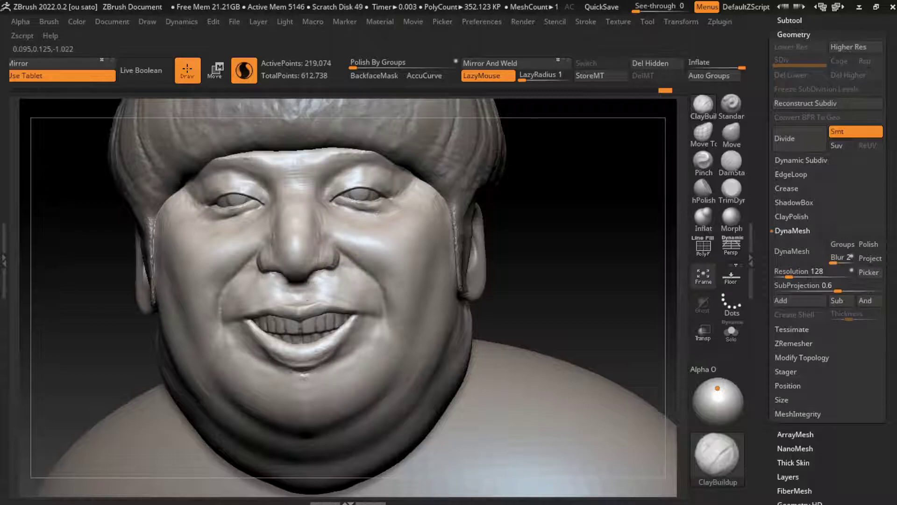
key(ctrl+z)
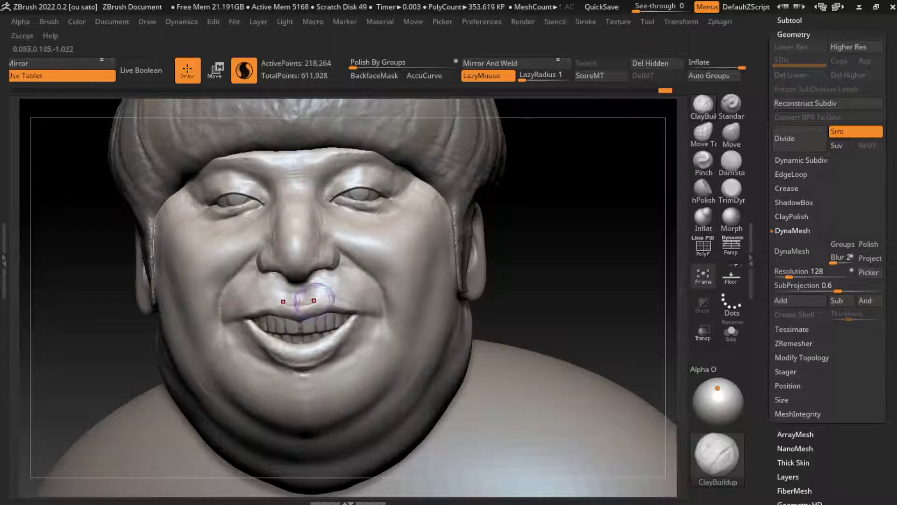
key(ctrl+z)
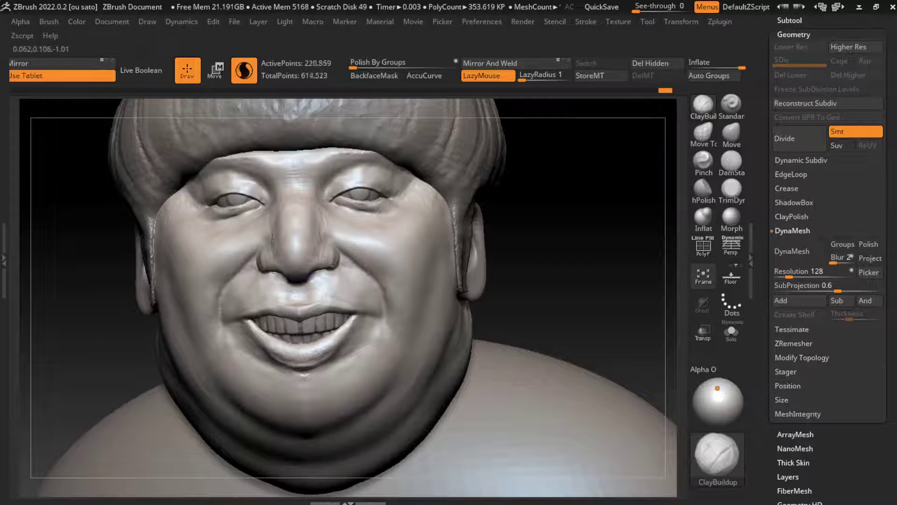
shift+drag(361, 281, 325, 287)
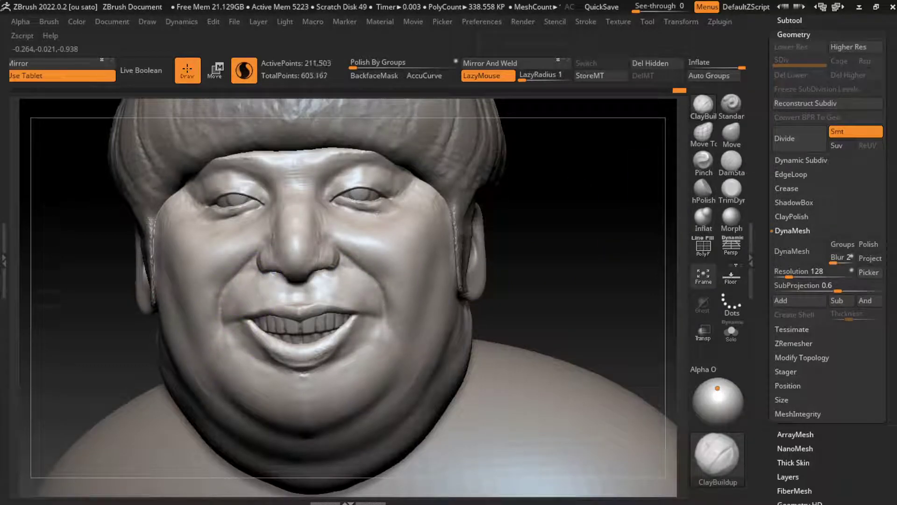
Deepen and build up the nasolabial fold, smooth around the lips, and build up the upper lip.
click(732, 162)
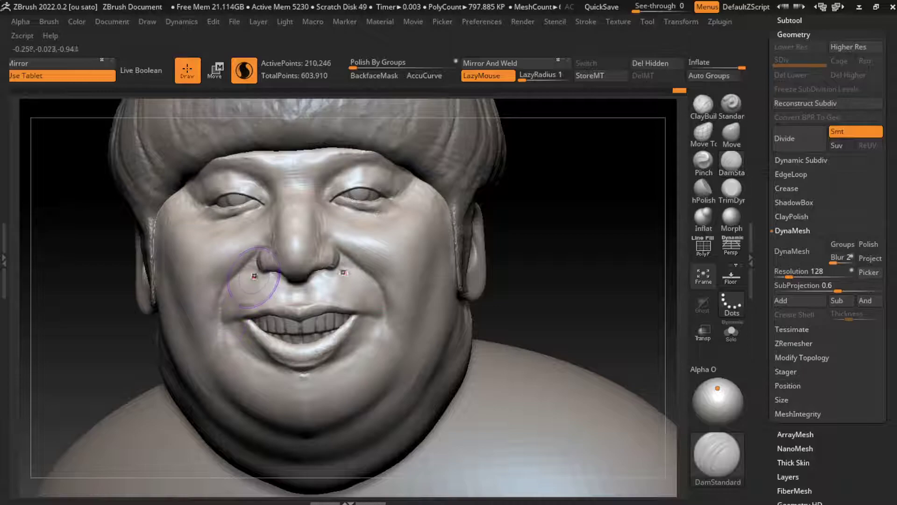
drag(250, 275, 229, 315)
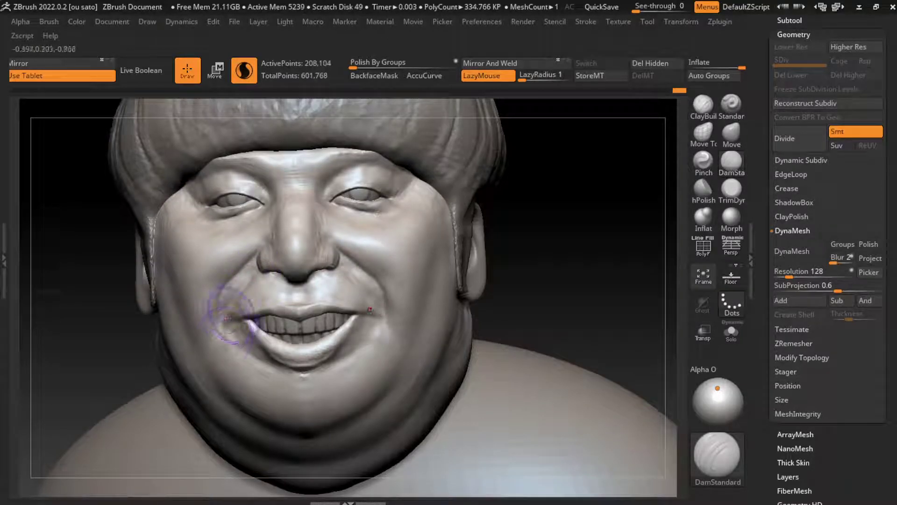
click(703, 104)
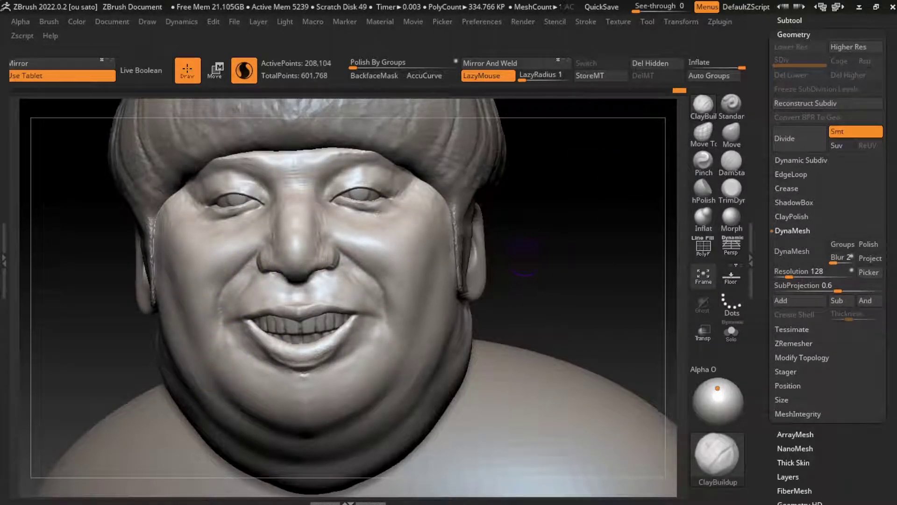
mouse_move(241, 281)
mouse_down()
mouse_move(226, 311)
mouse_move(254, 270)
mouse_move(239, 302)
mouse_move(236, 276)
mouse_up()
key(shift)
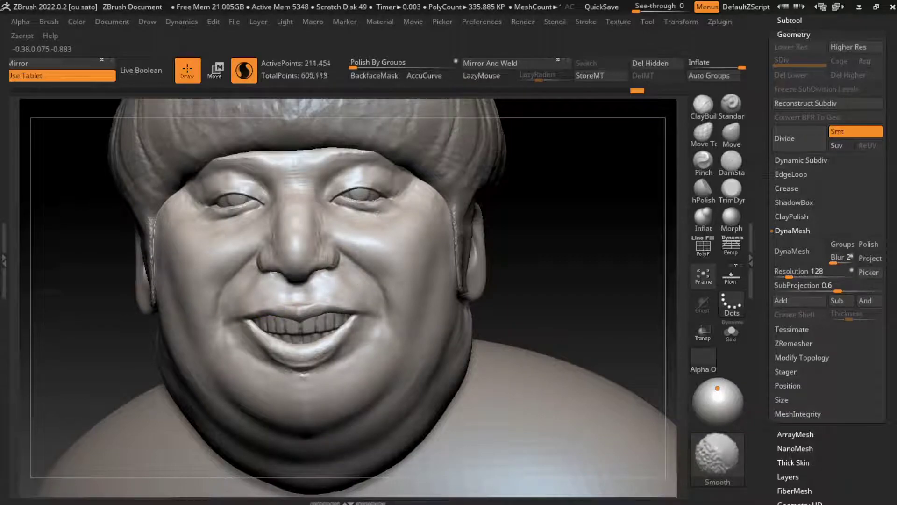
shift+drag(458, 311, 526, 313)
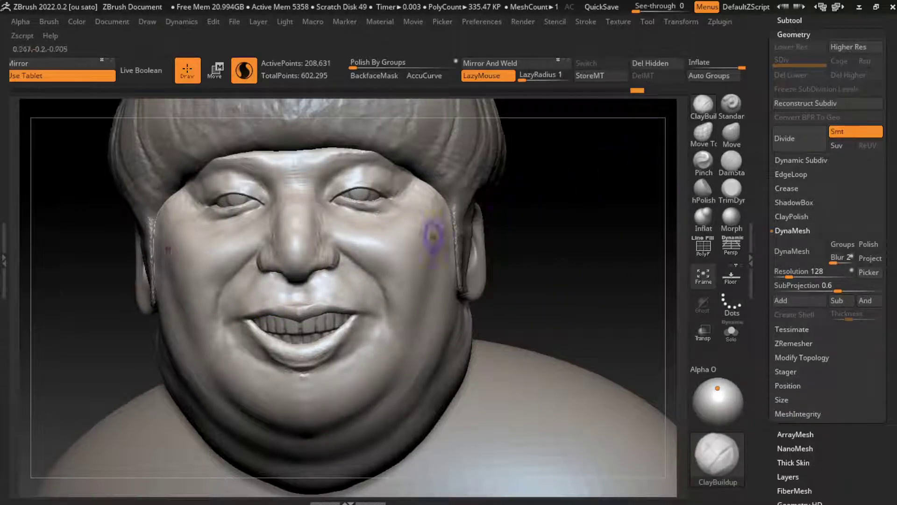
mouse_move(245, 302)
mouse_down()
mouse_move(287, 299)
mouse_move(266, 279)
mouse_move(246, 287)
mouse_up()
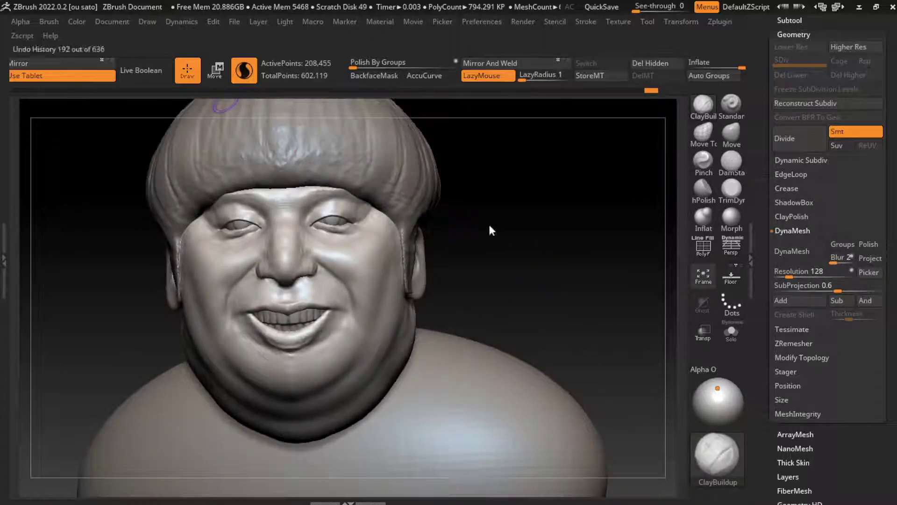
Resize the ClayBuildup brush and add small detail strokes near the right eye's outer corner.
click(112, 22)
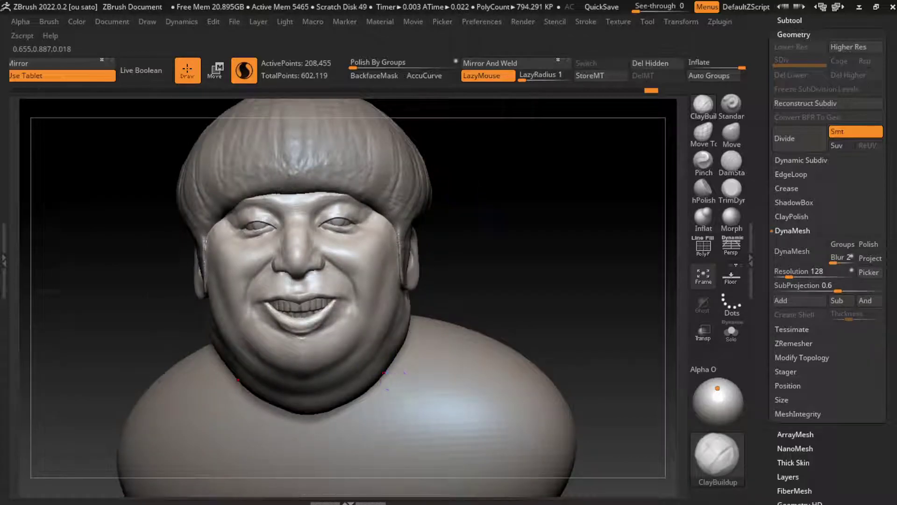
key(s)
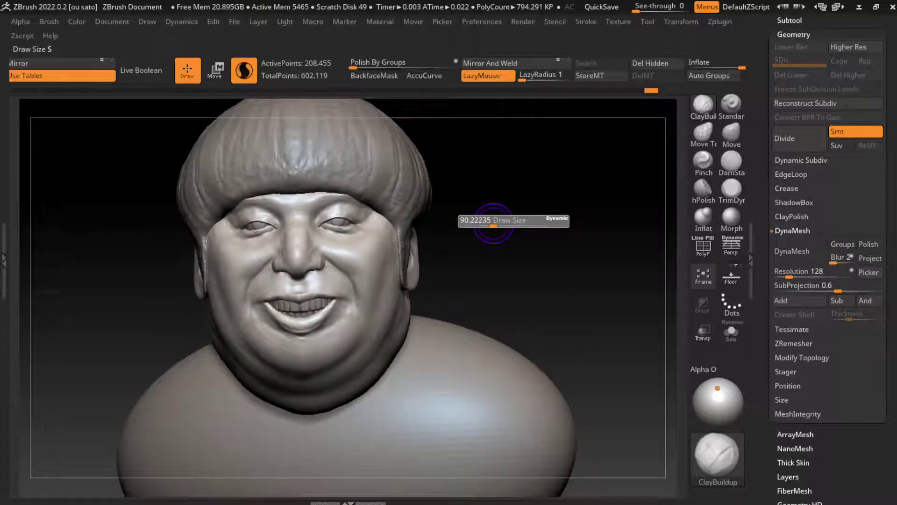
alt+right_drag(496, 208, 430, 198)
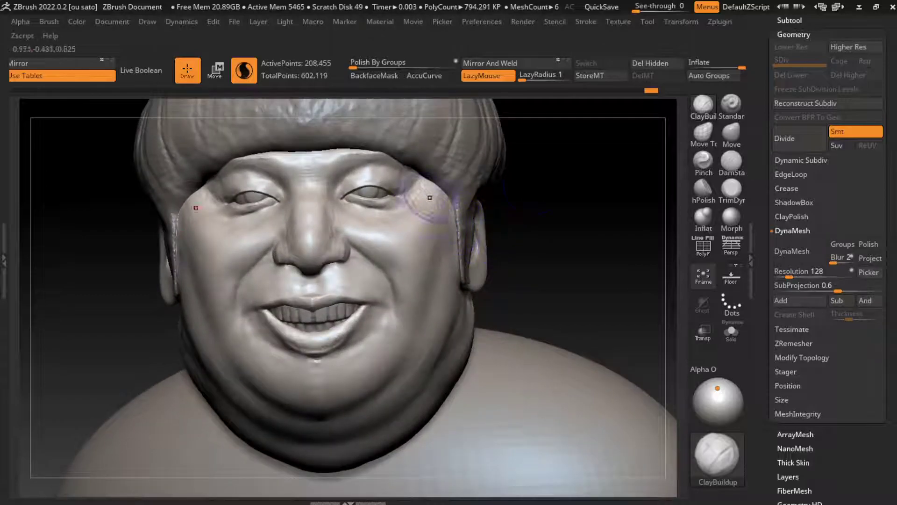
key(b)
key(s)
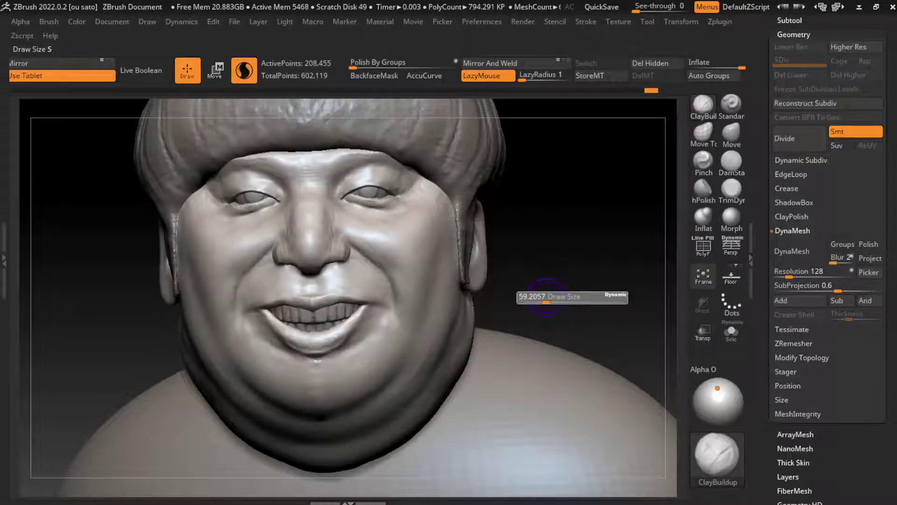
drag(546, 297, 504, 281)
mouse_move(392, 205)
mouse_down()
mouse_move(379, 173)
mouse_move(404, 196)
mouse_move(393, 180)
mouse_move(405, 177)
mouse_move(381, 173)
mouse_up()
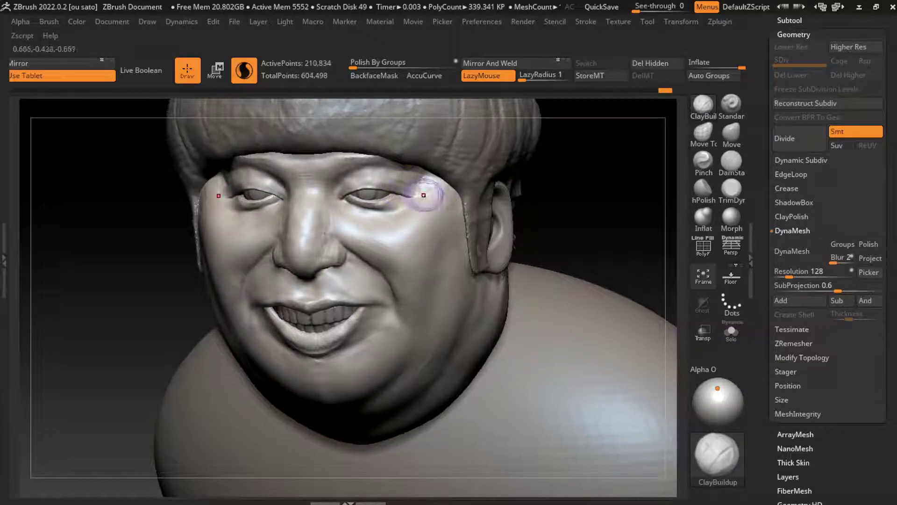
From front view, reshape the temple, carve crow's-feet, and shape then smooth the upper eyelids.
drag(544, 201, 579, 243)
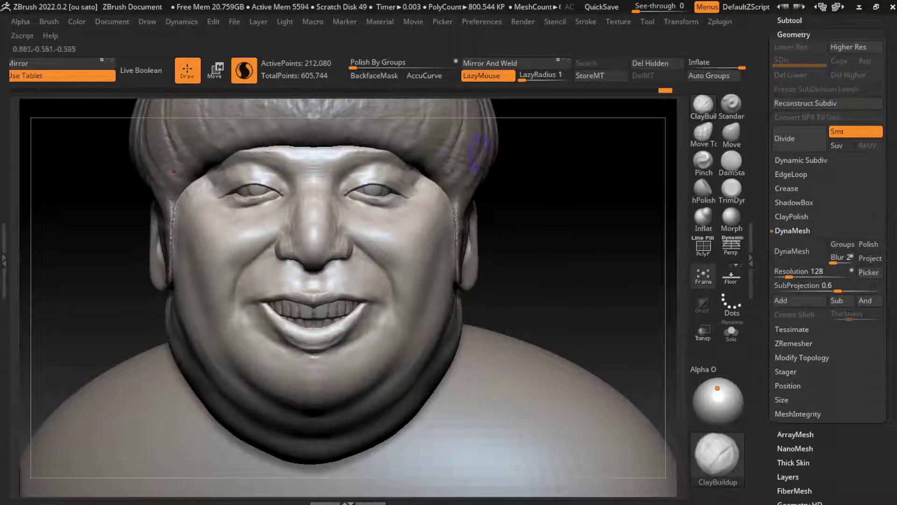
mouse_move(435, 169)
mouse_down()
mouse_move(412, 194)
mouse_move(379, 173)
mouse_up()
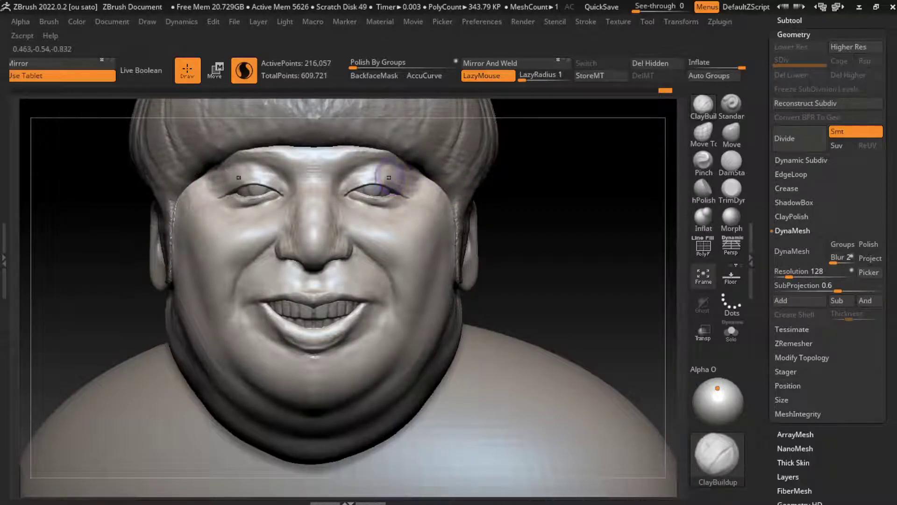
drag(446, 180, 416, 205)
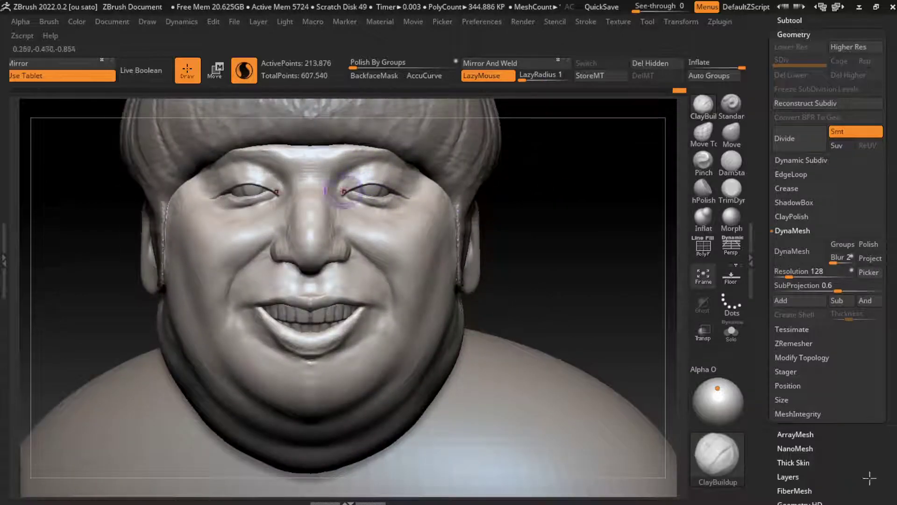
drag(356, 187, 397, 178)
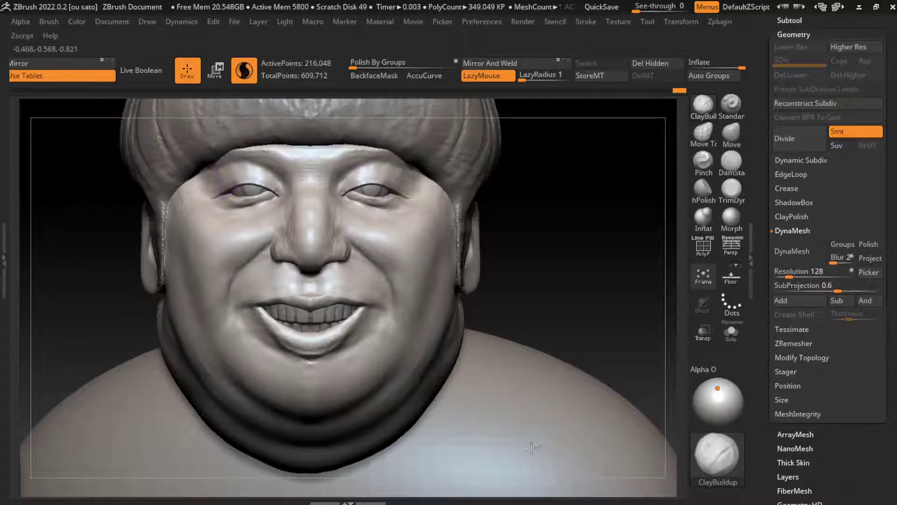
shift+drag(210, 196, 252, 173)
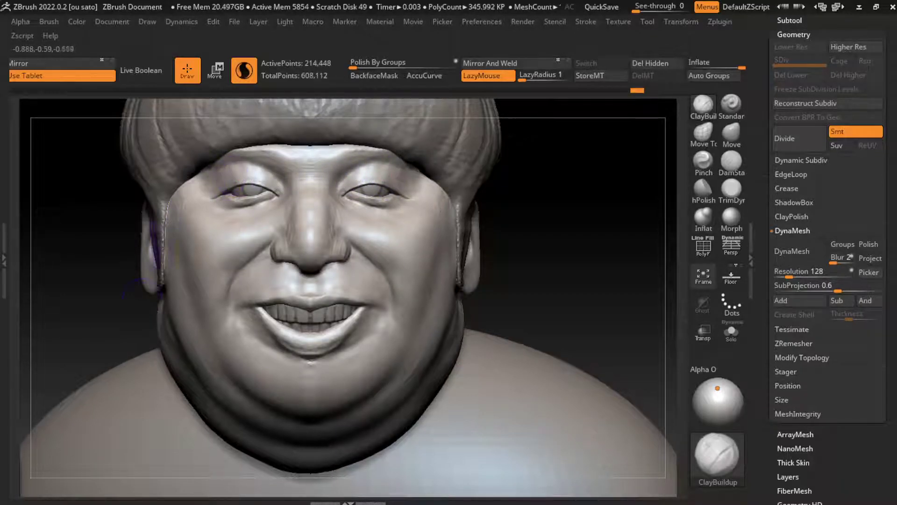
click(112, 22)
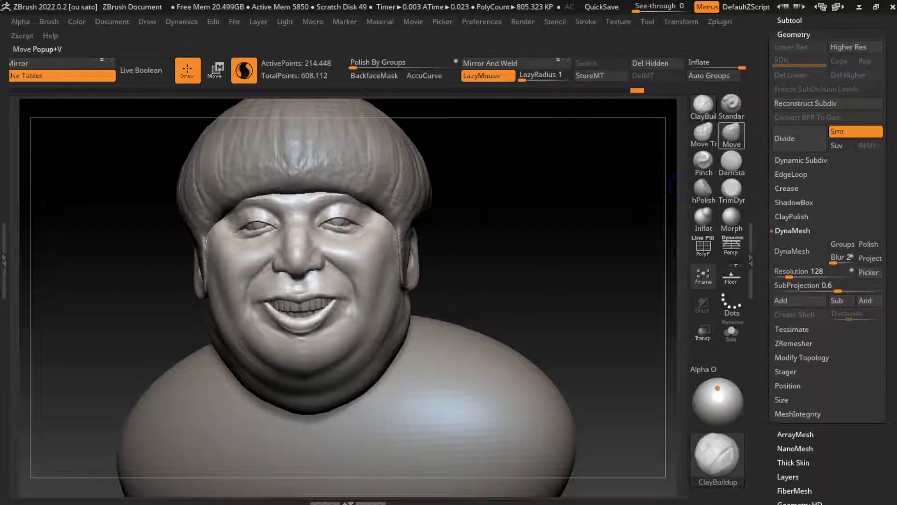
Select the Move brush and enlarge it to about 181.
click(731, 136)
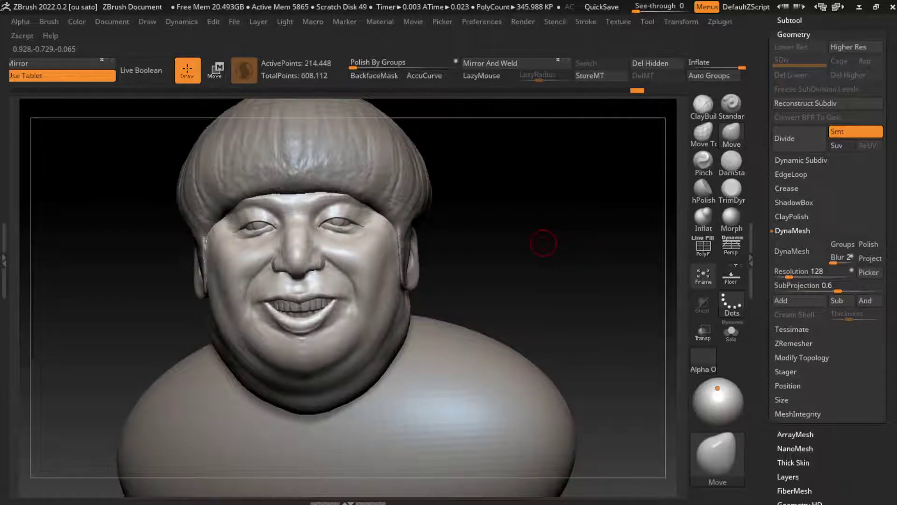
key(s)
drag(525, 260, 538, 260)
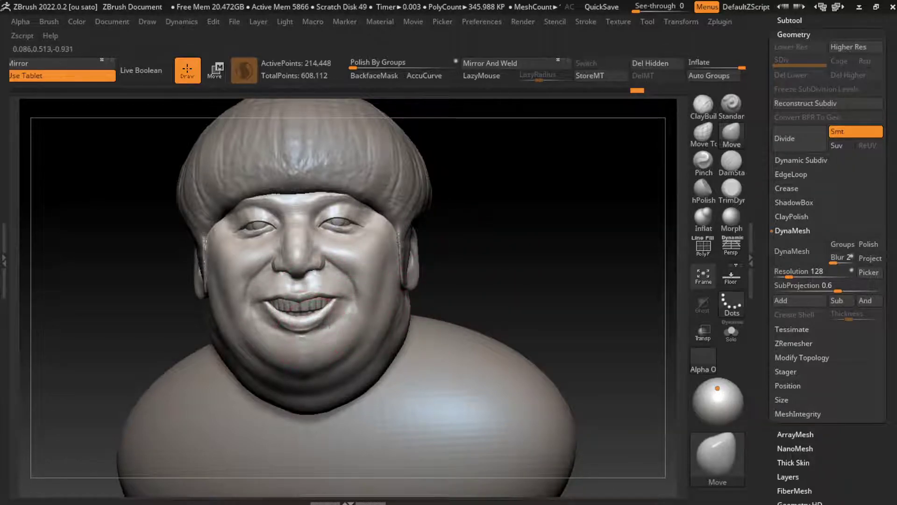
key(s)
key(s)
drag(467, 281, 499, 275)
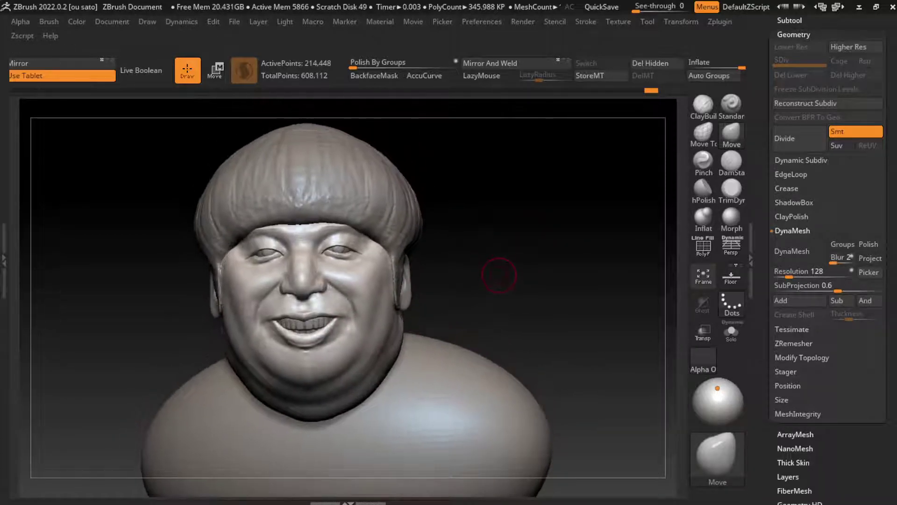
Select the hair subtool, toggle between Move (W) and Draw (Q), and finish with the face subtool active.
key(s)
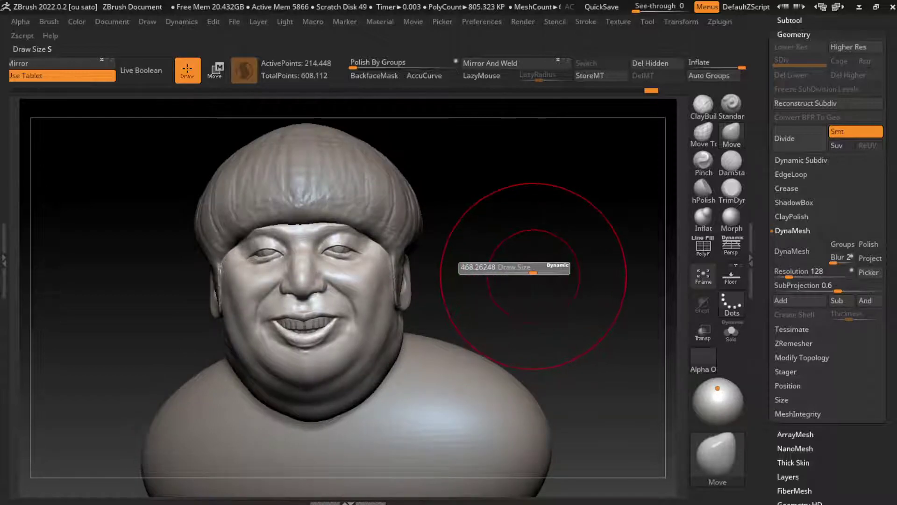
alt+click(406, 201)
key(w)
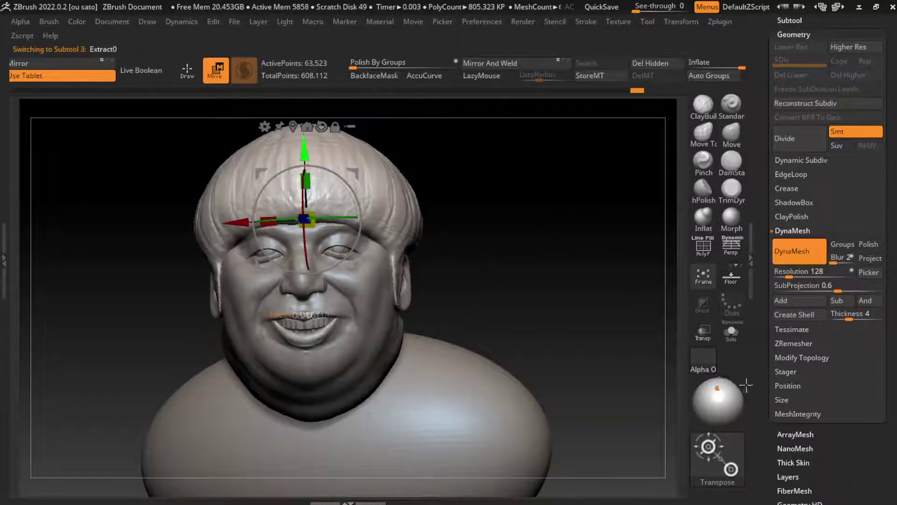
key(Up)
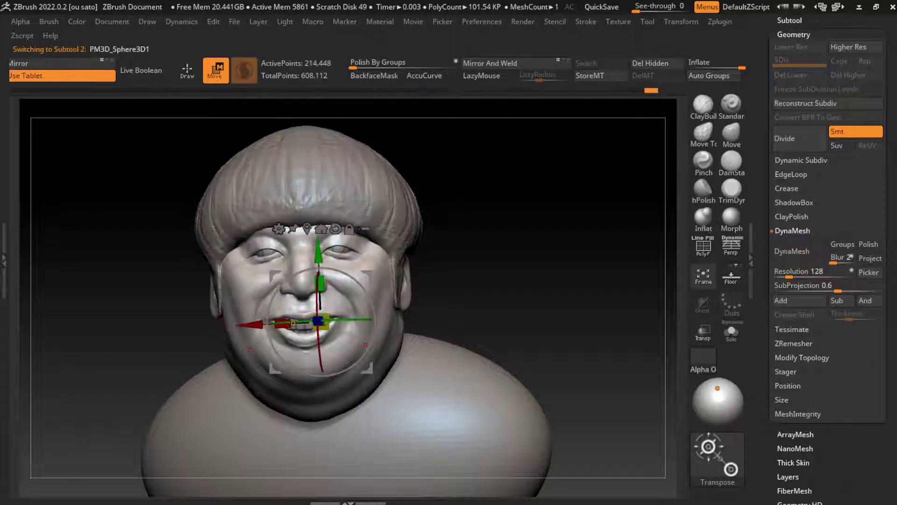
key(q)
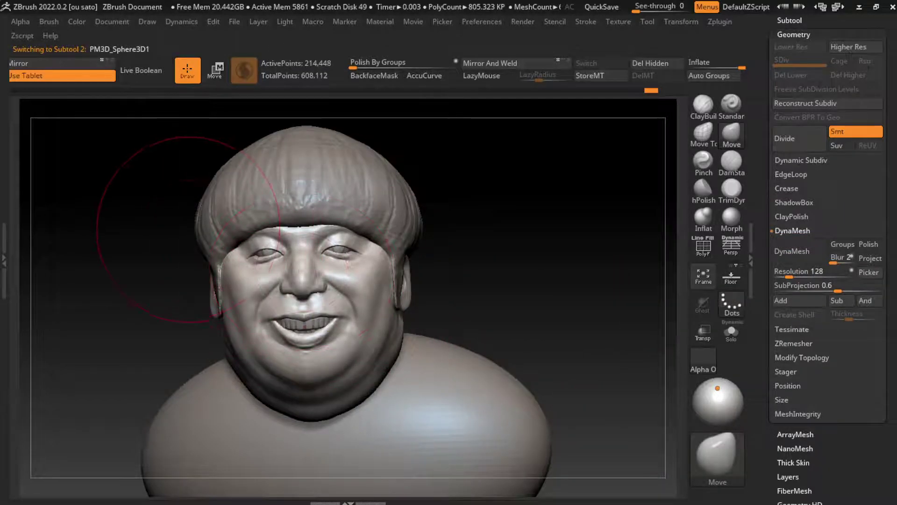
key(Down)
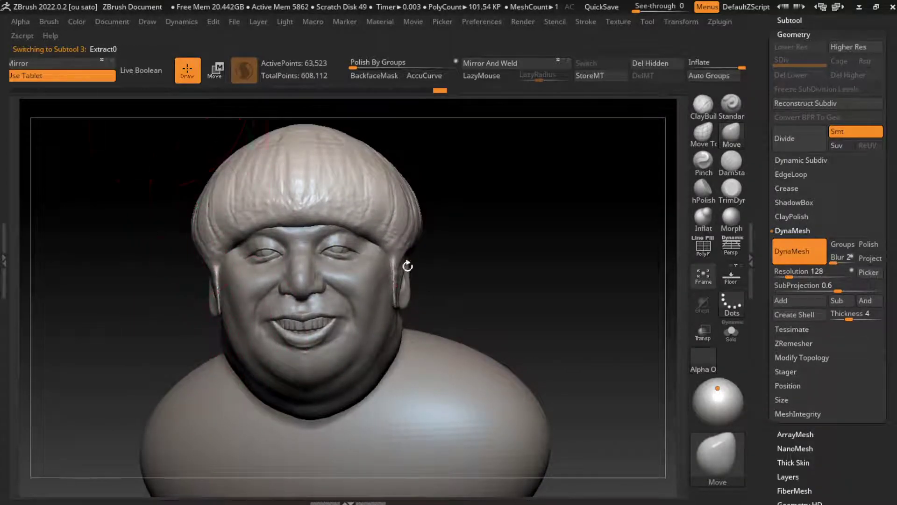
click(112, 22)
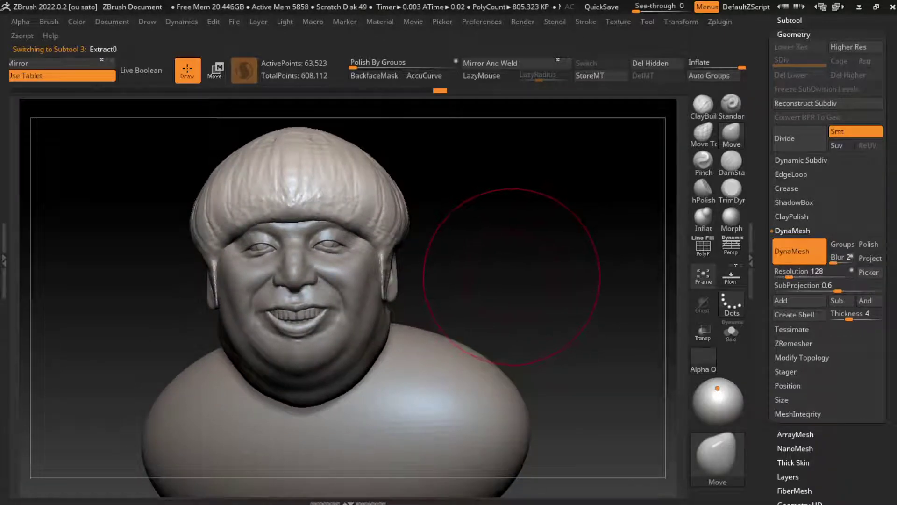
key(Up)
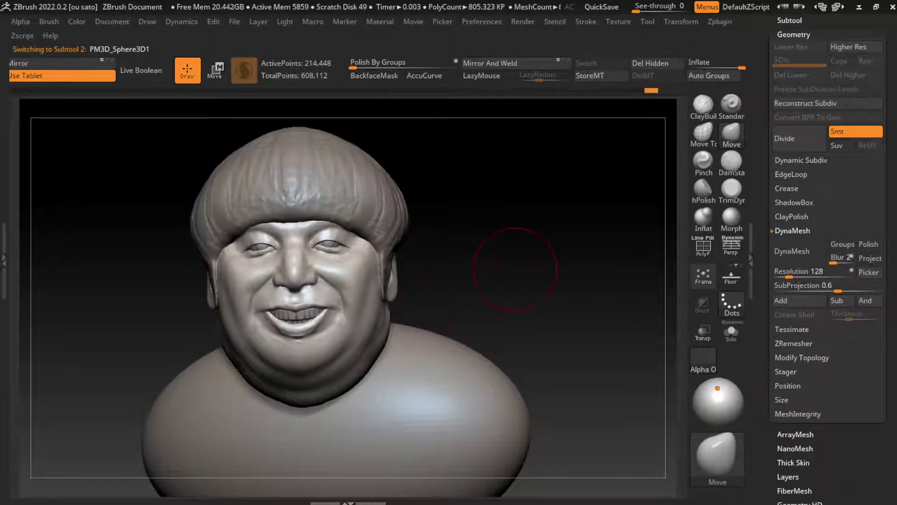